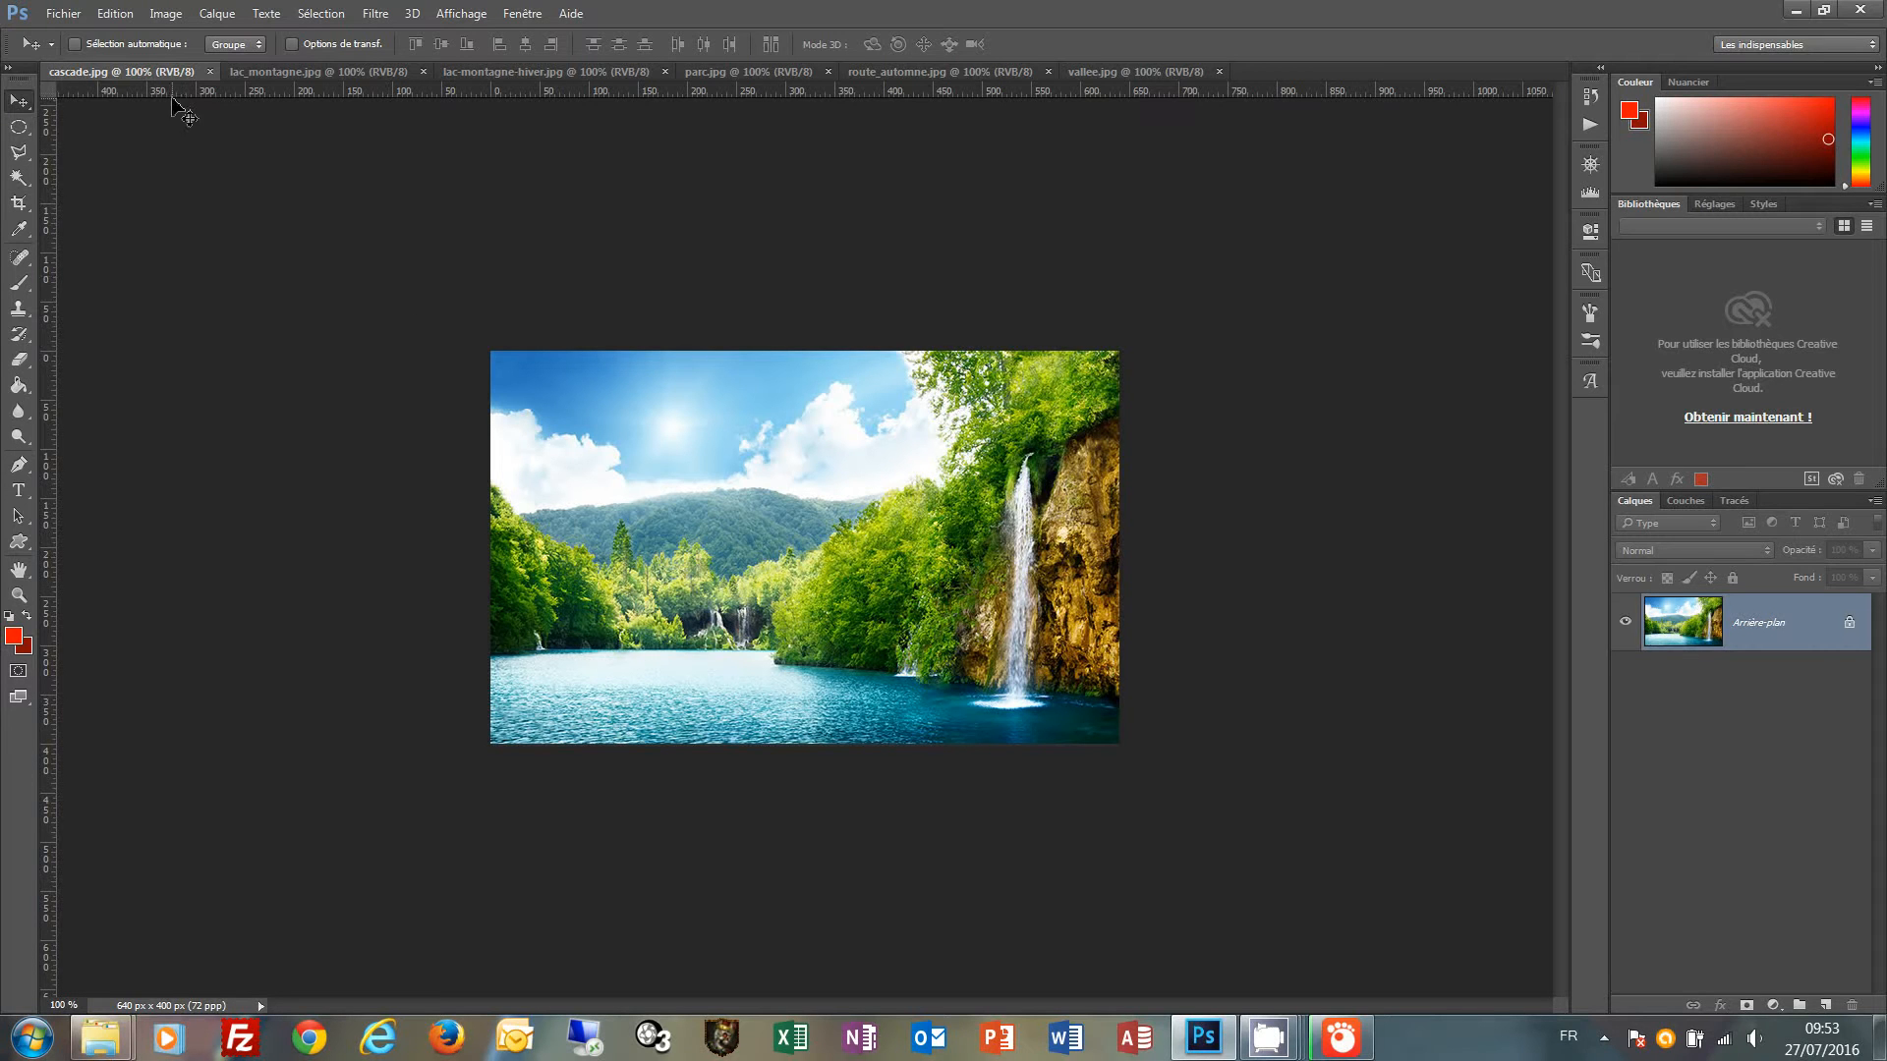
Look through the open landscape photos from lac_montagne.jpg to vallee.jpg.
click(328, 69)
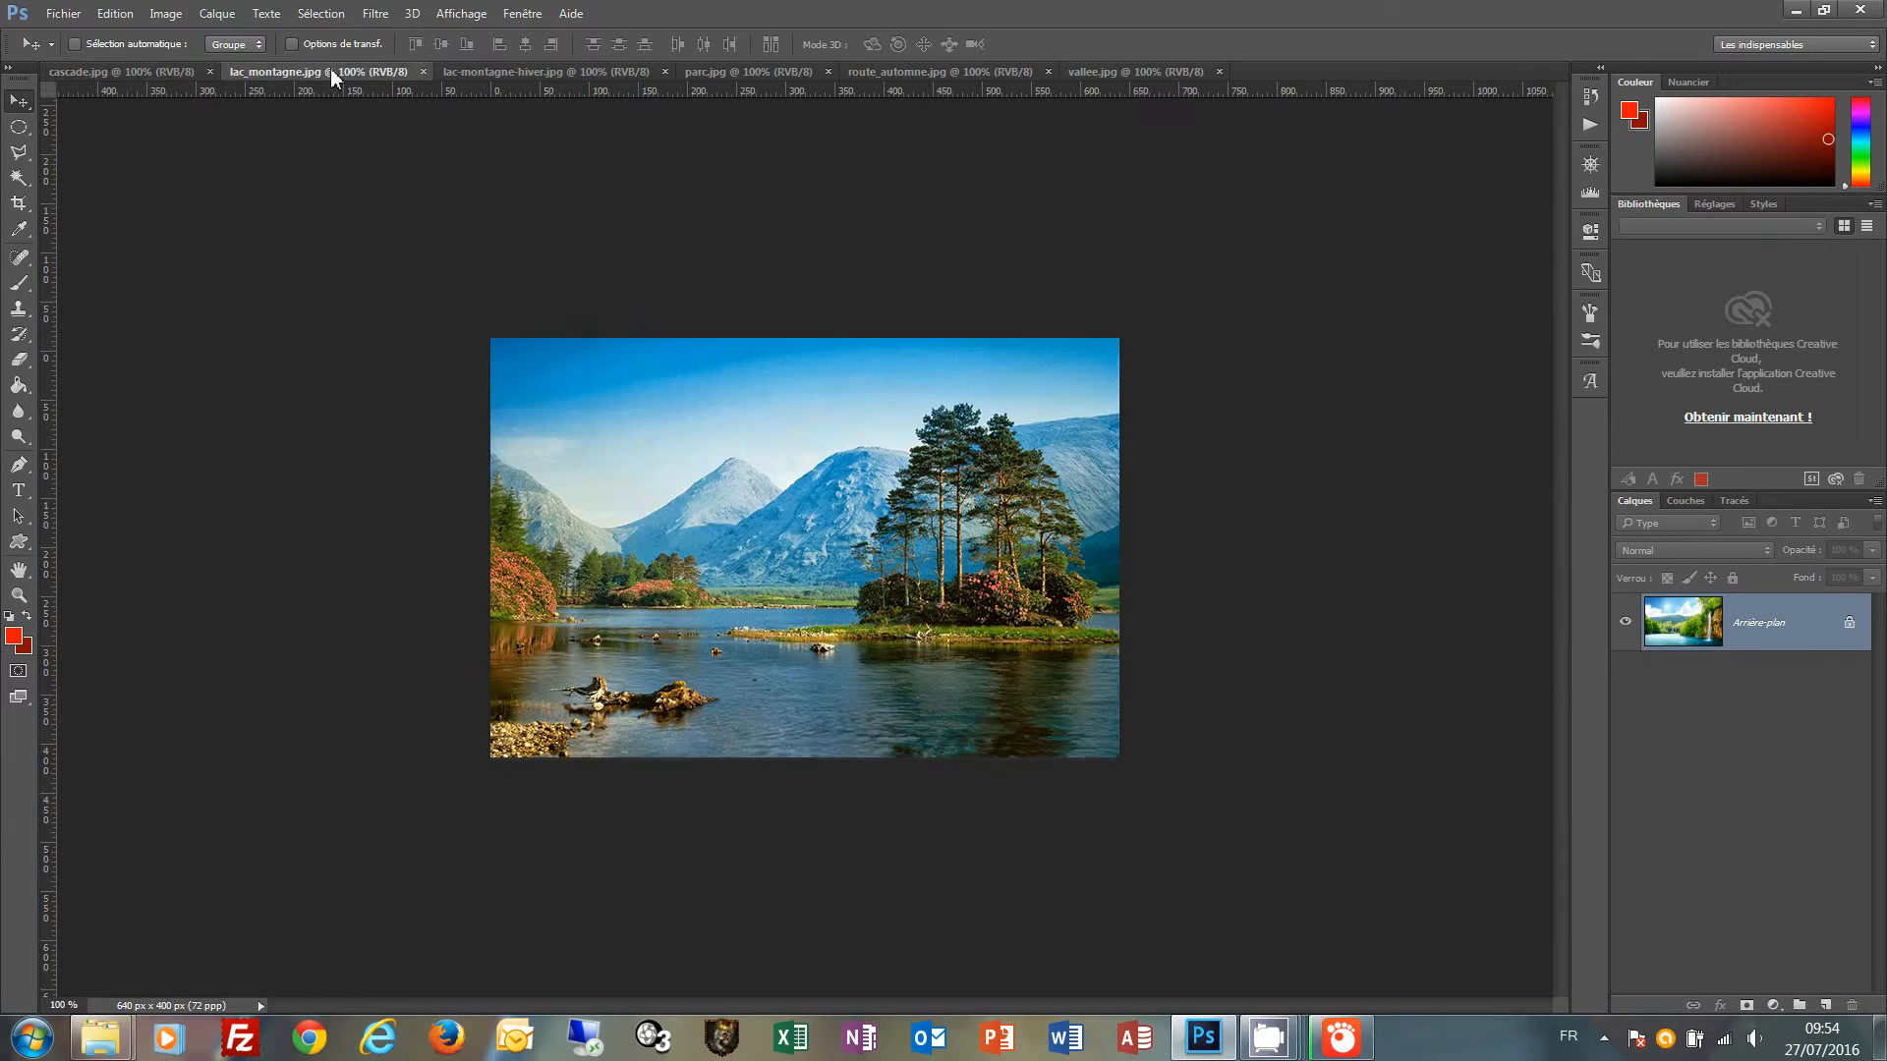
click(551, 70)
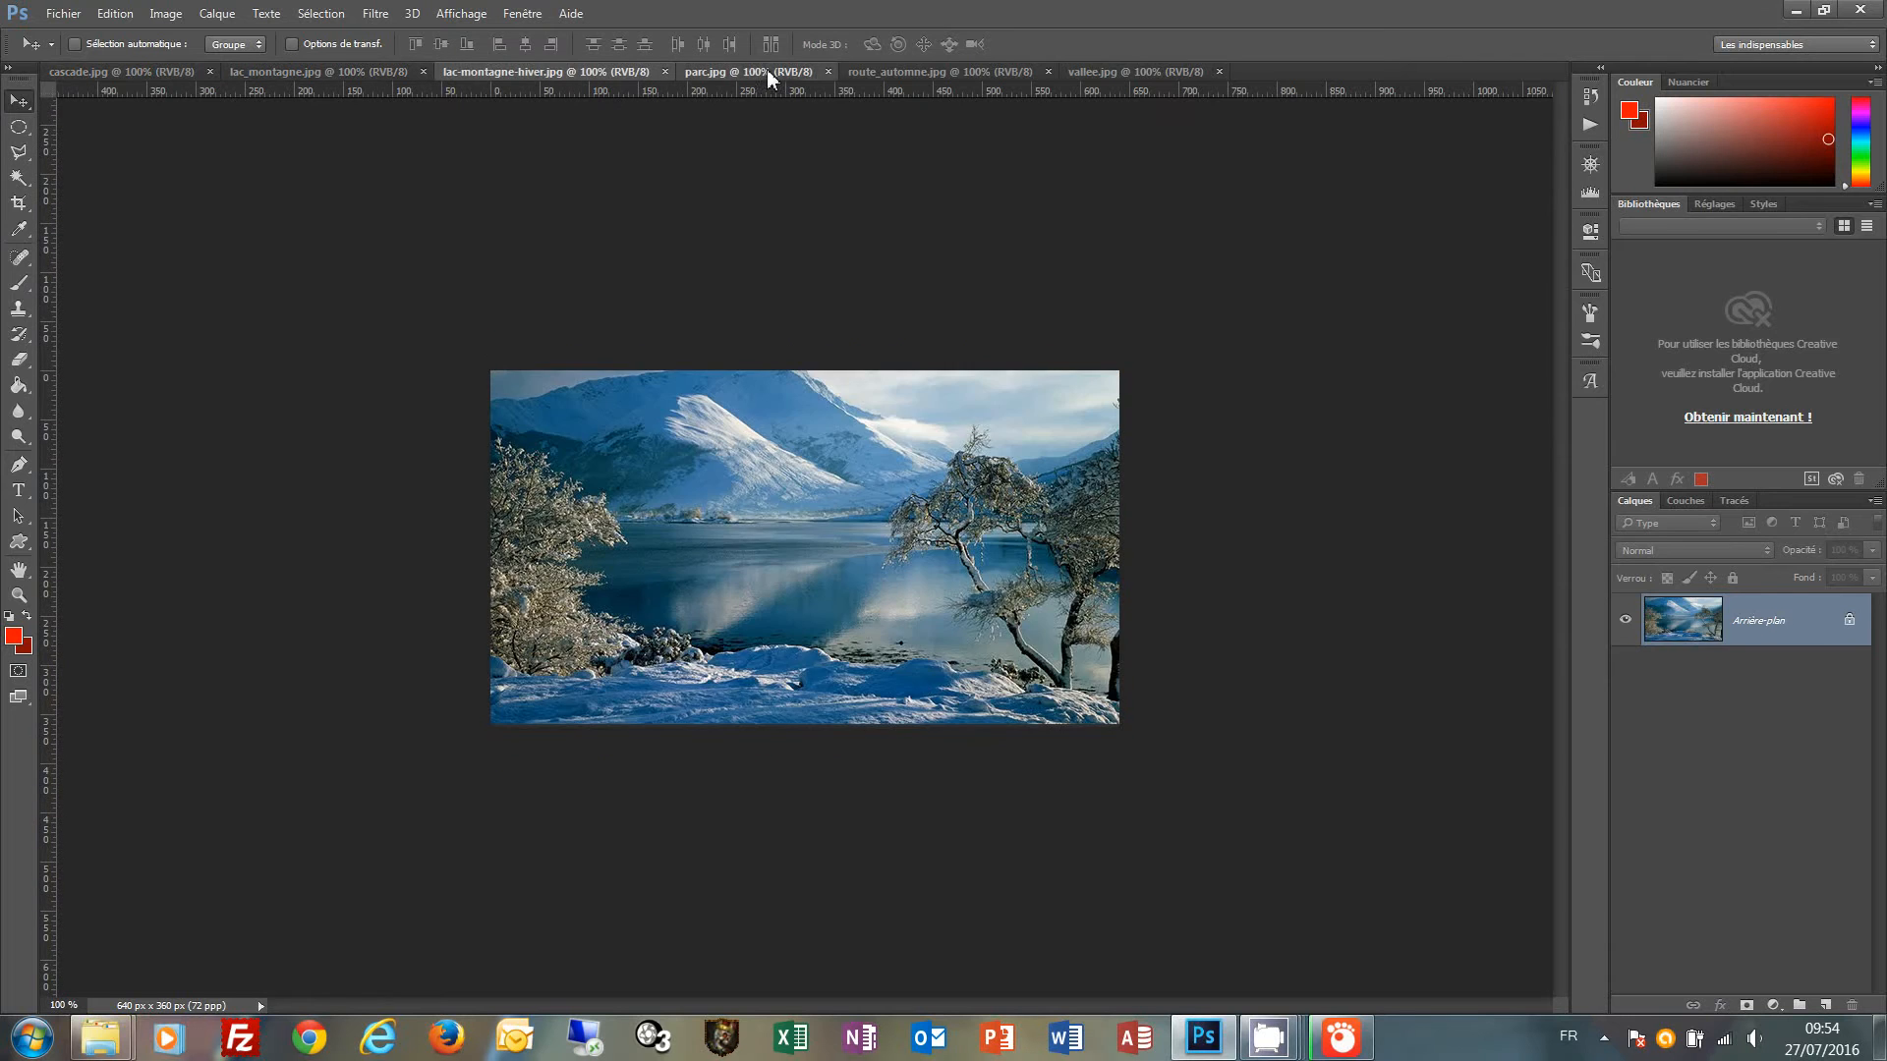
click(767, 70)
click(931, 71)
click(1130, 73)
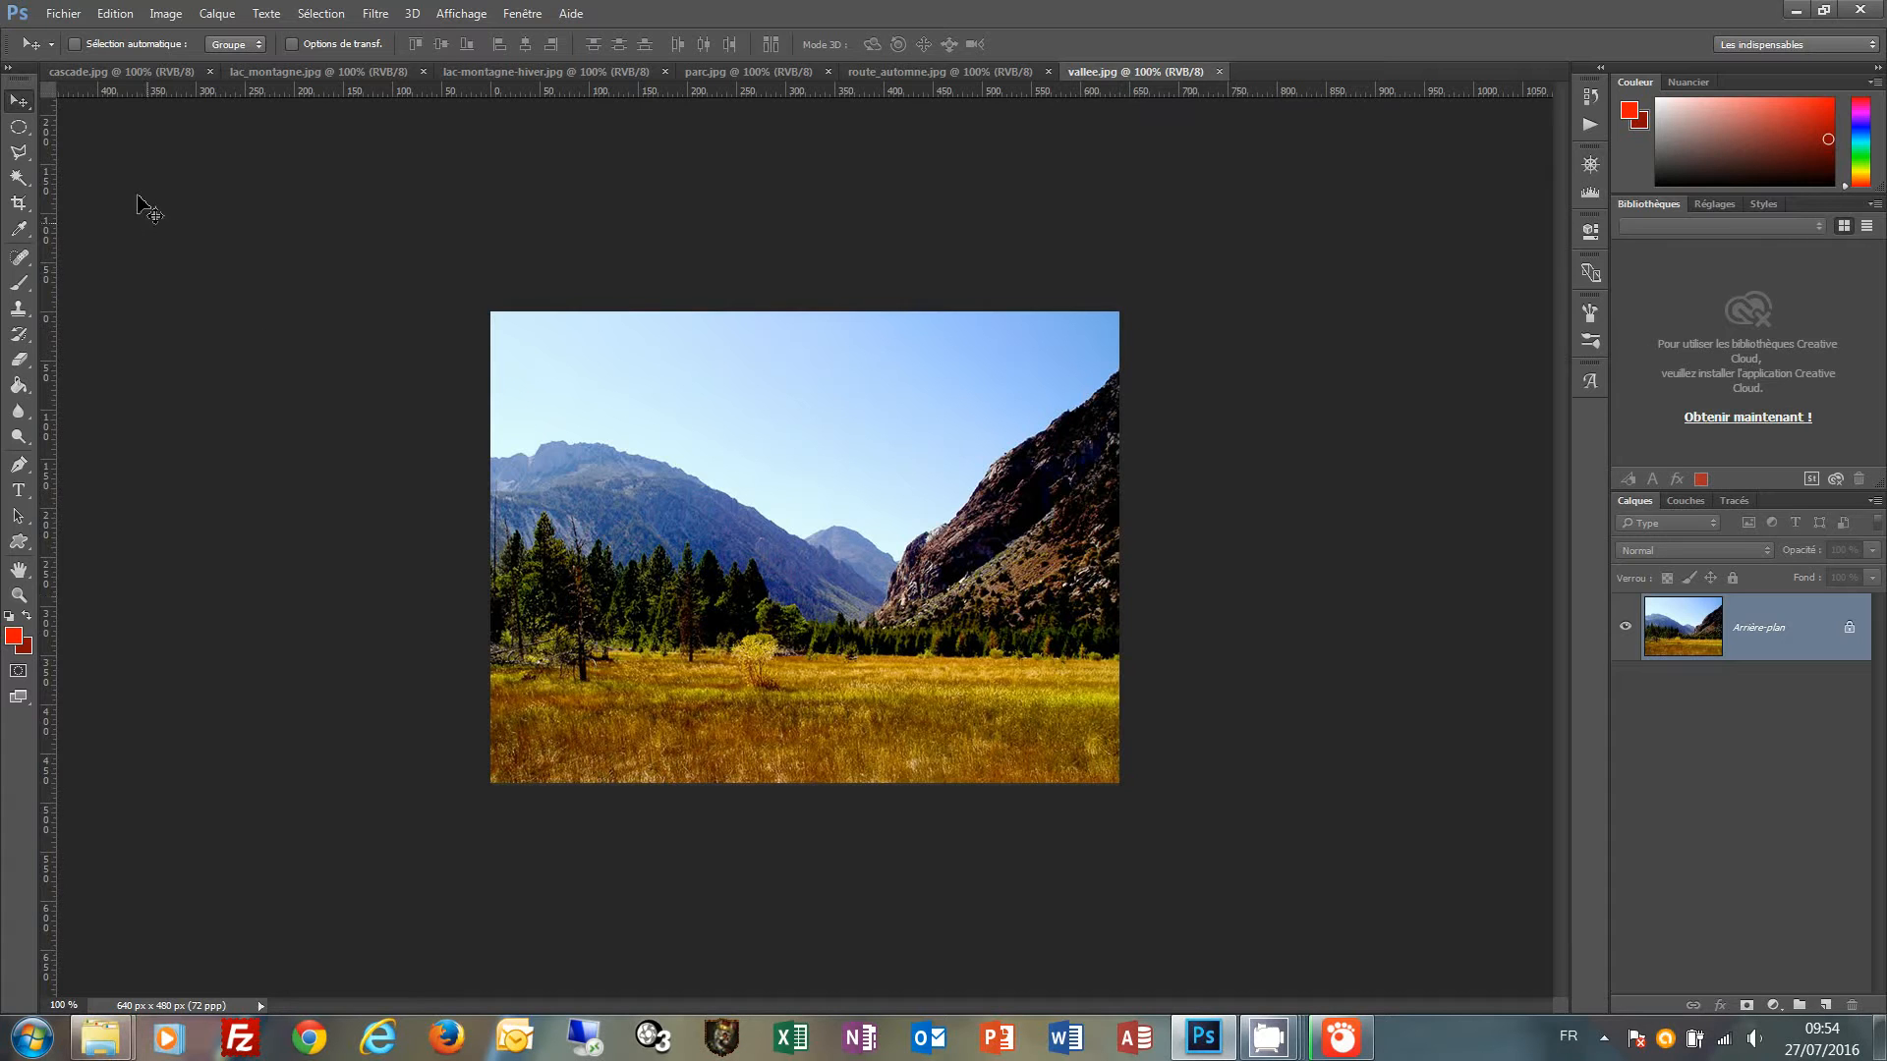
Create a new 900 × 600 pixel RGB document at 72 pixels per inch with a white background.
click(72, 22)
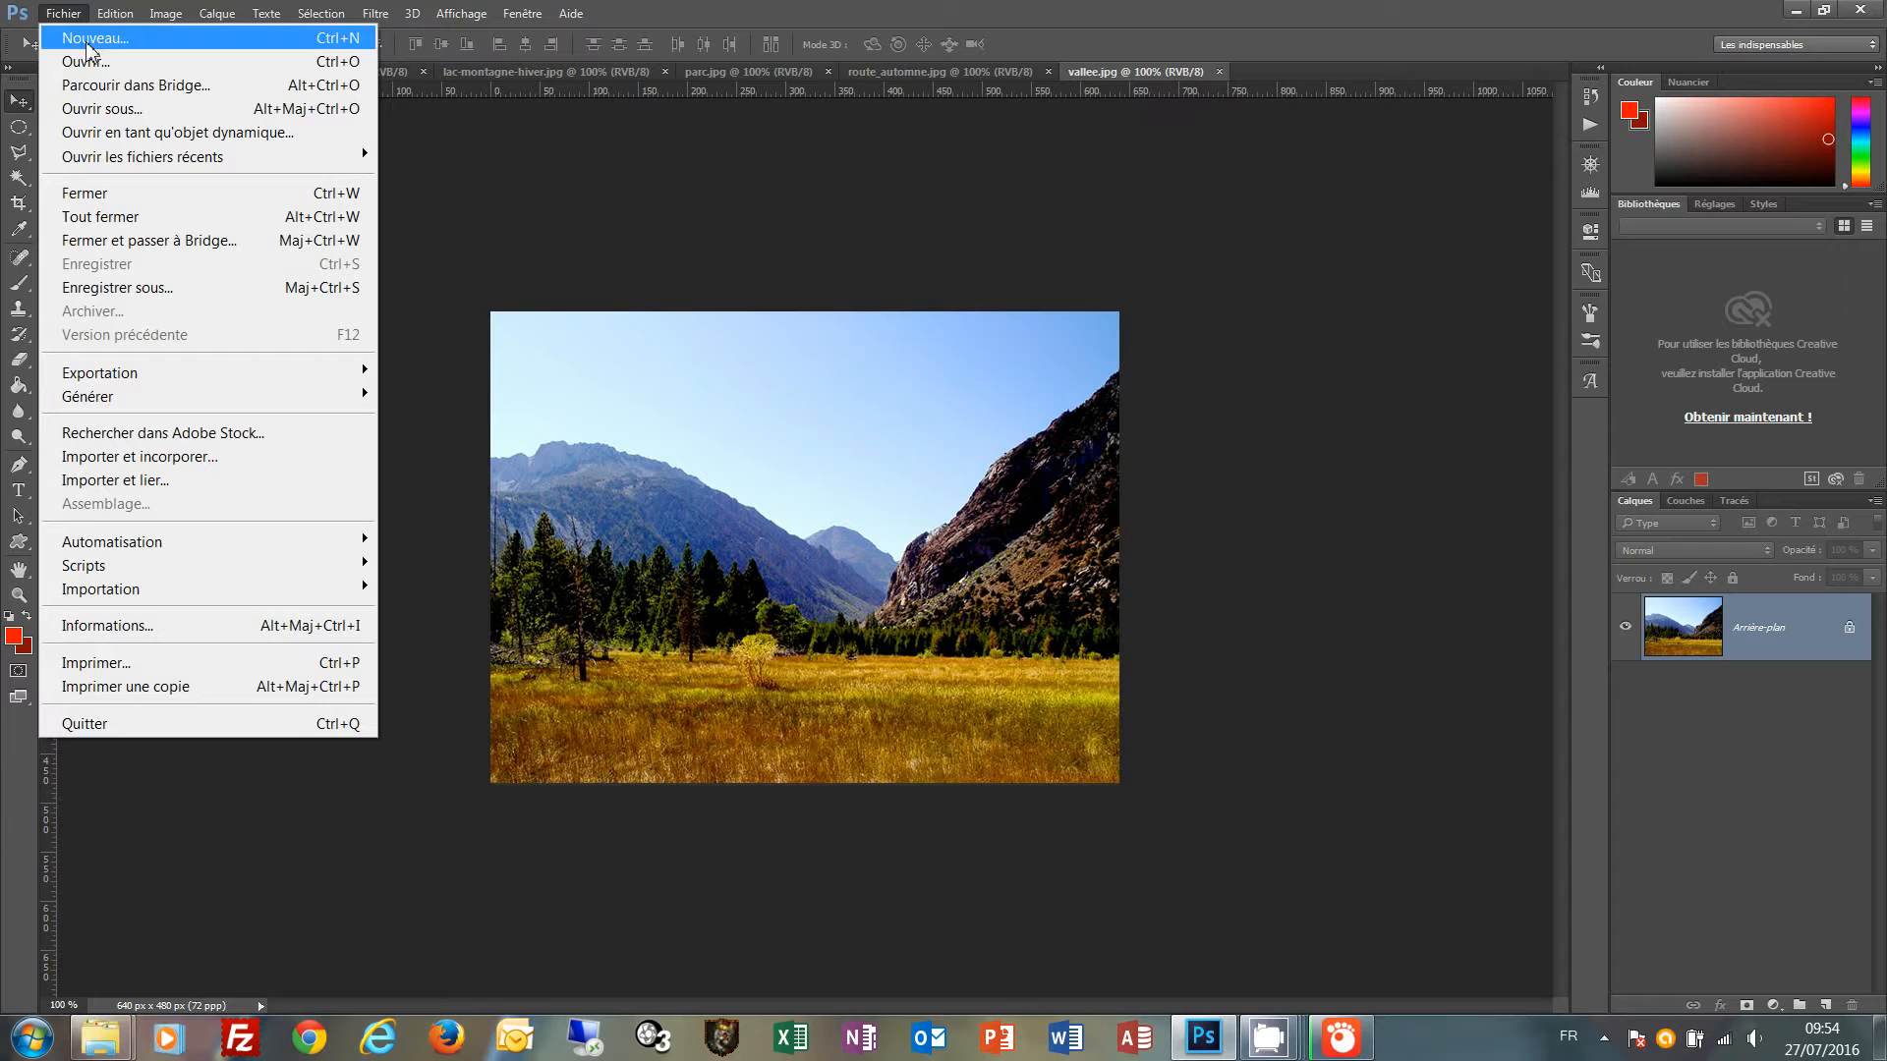
click(88, 46)
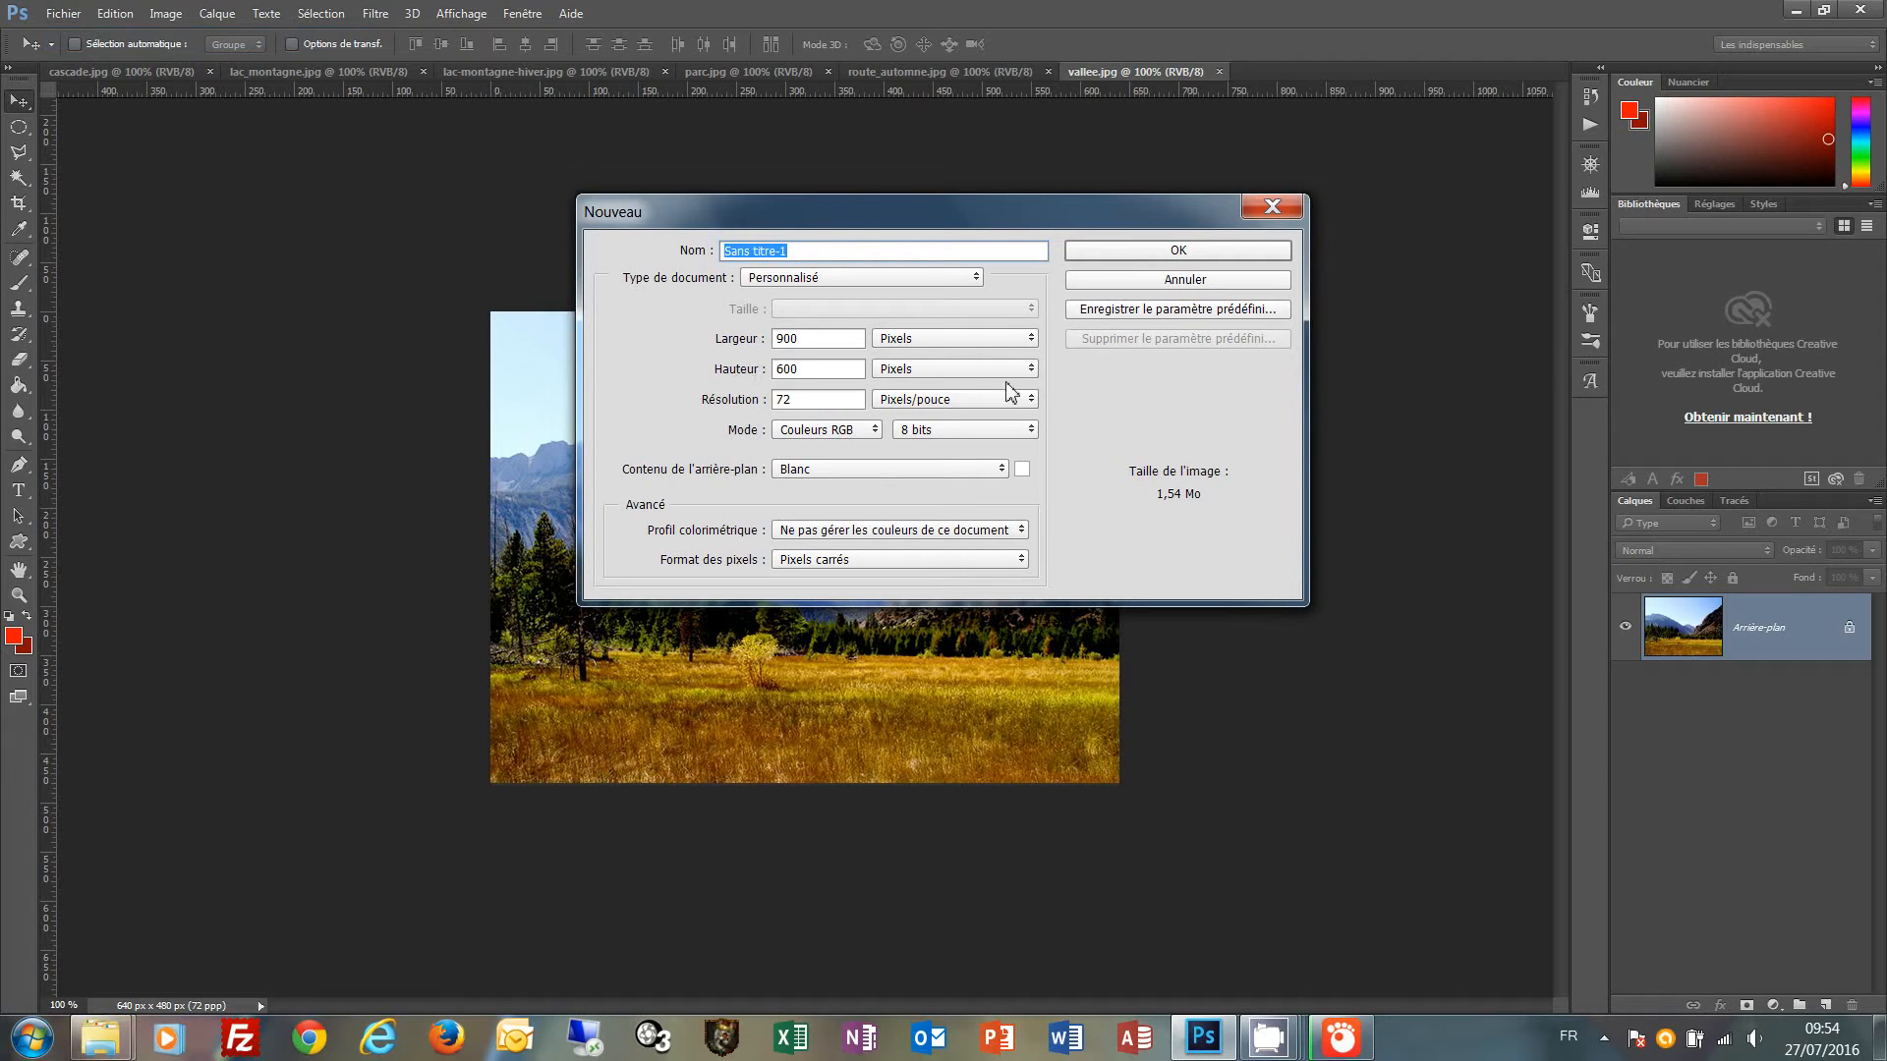
click(1177, 252)
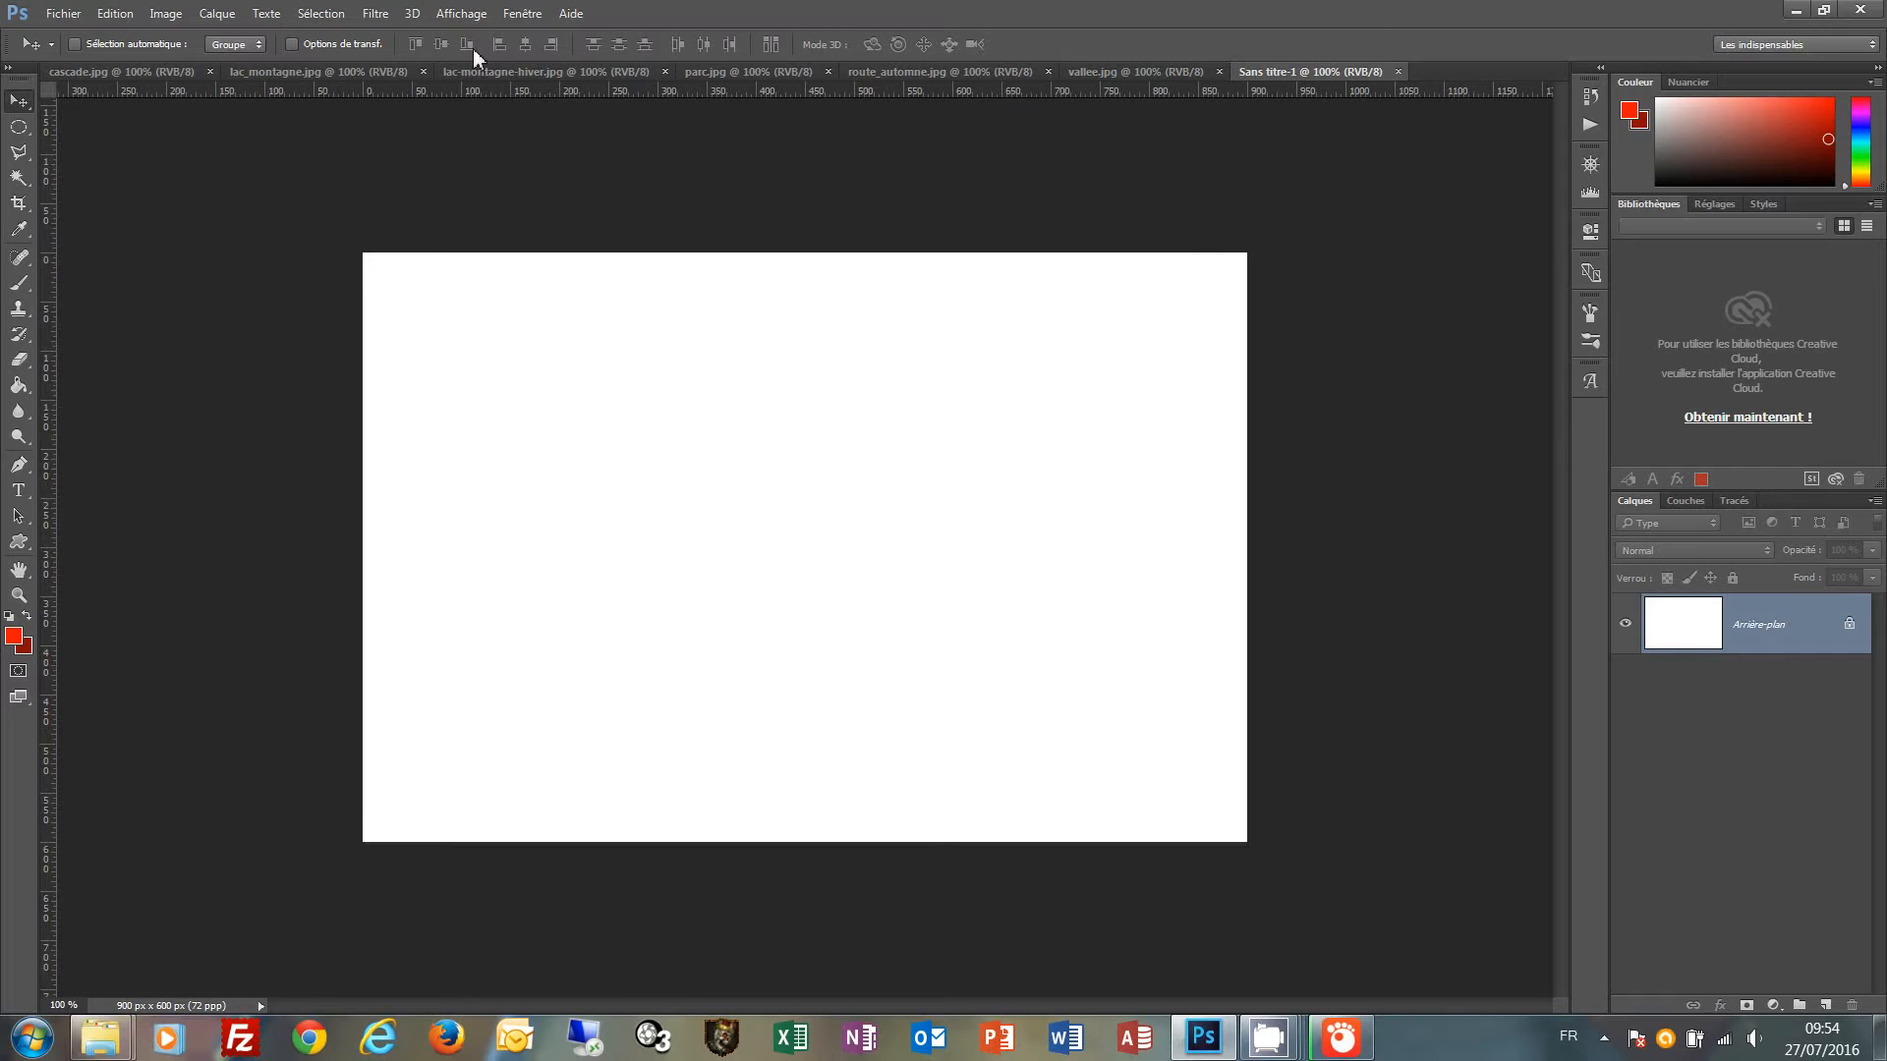
Check the snapping setting and which elements the document snaps to.
click(462, 14)
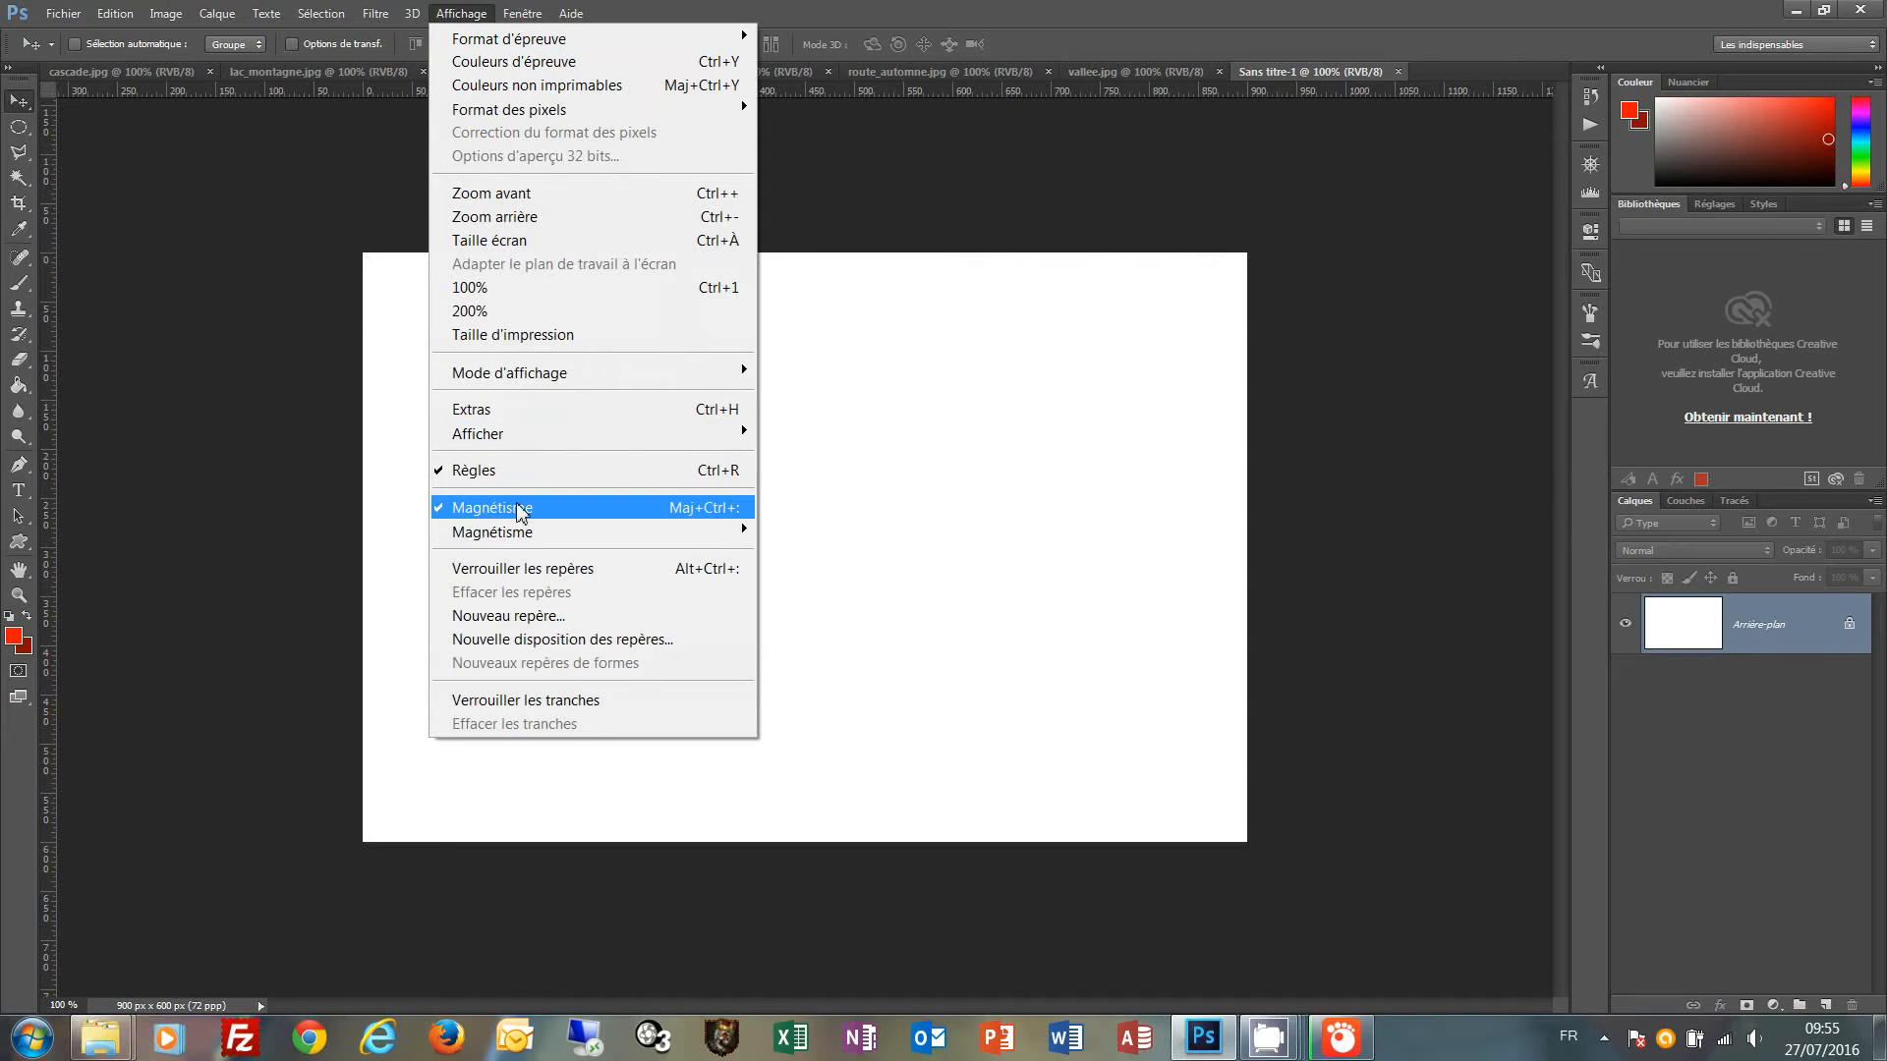
mouse_move(528, 539)
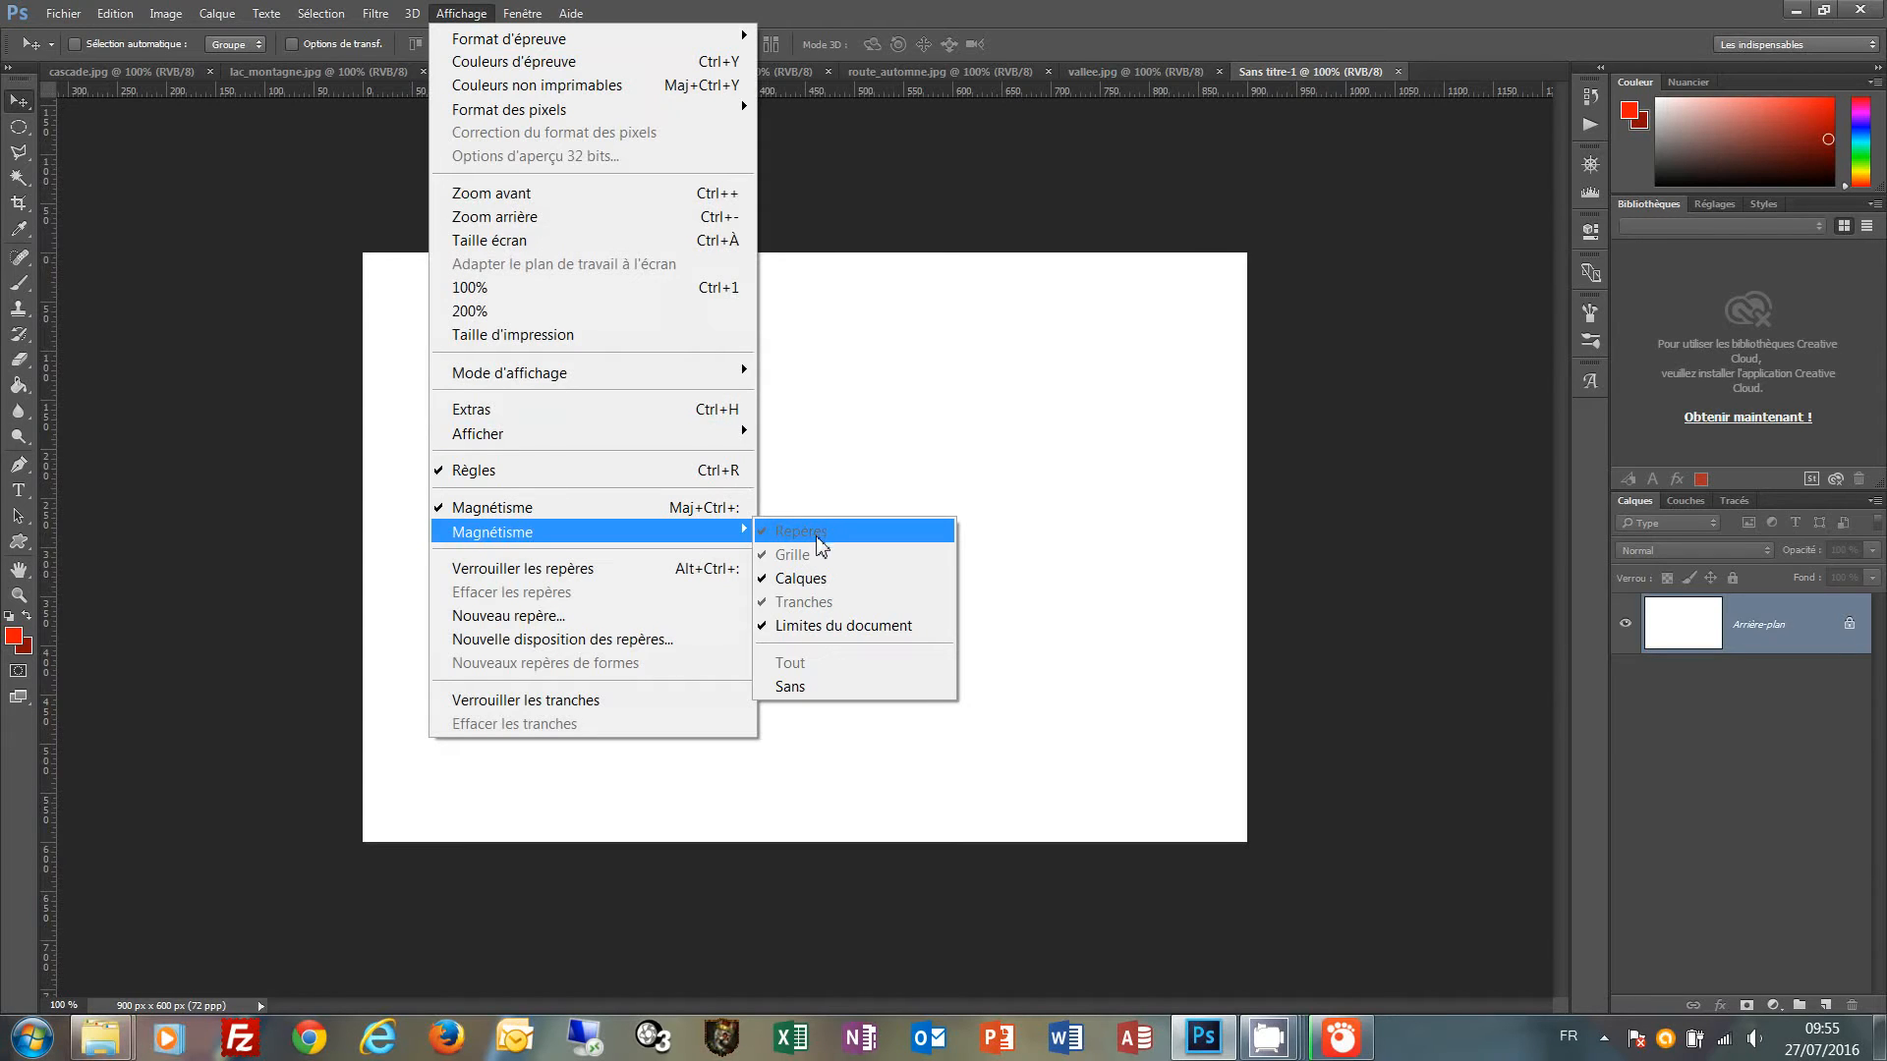
click(1082, 12)
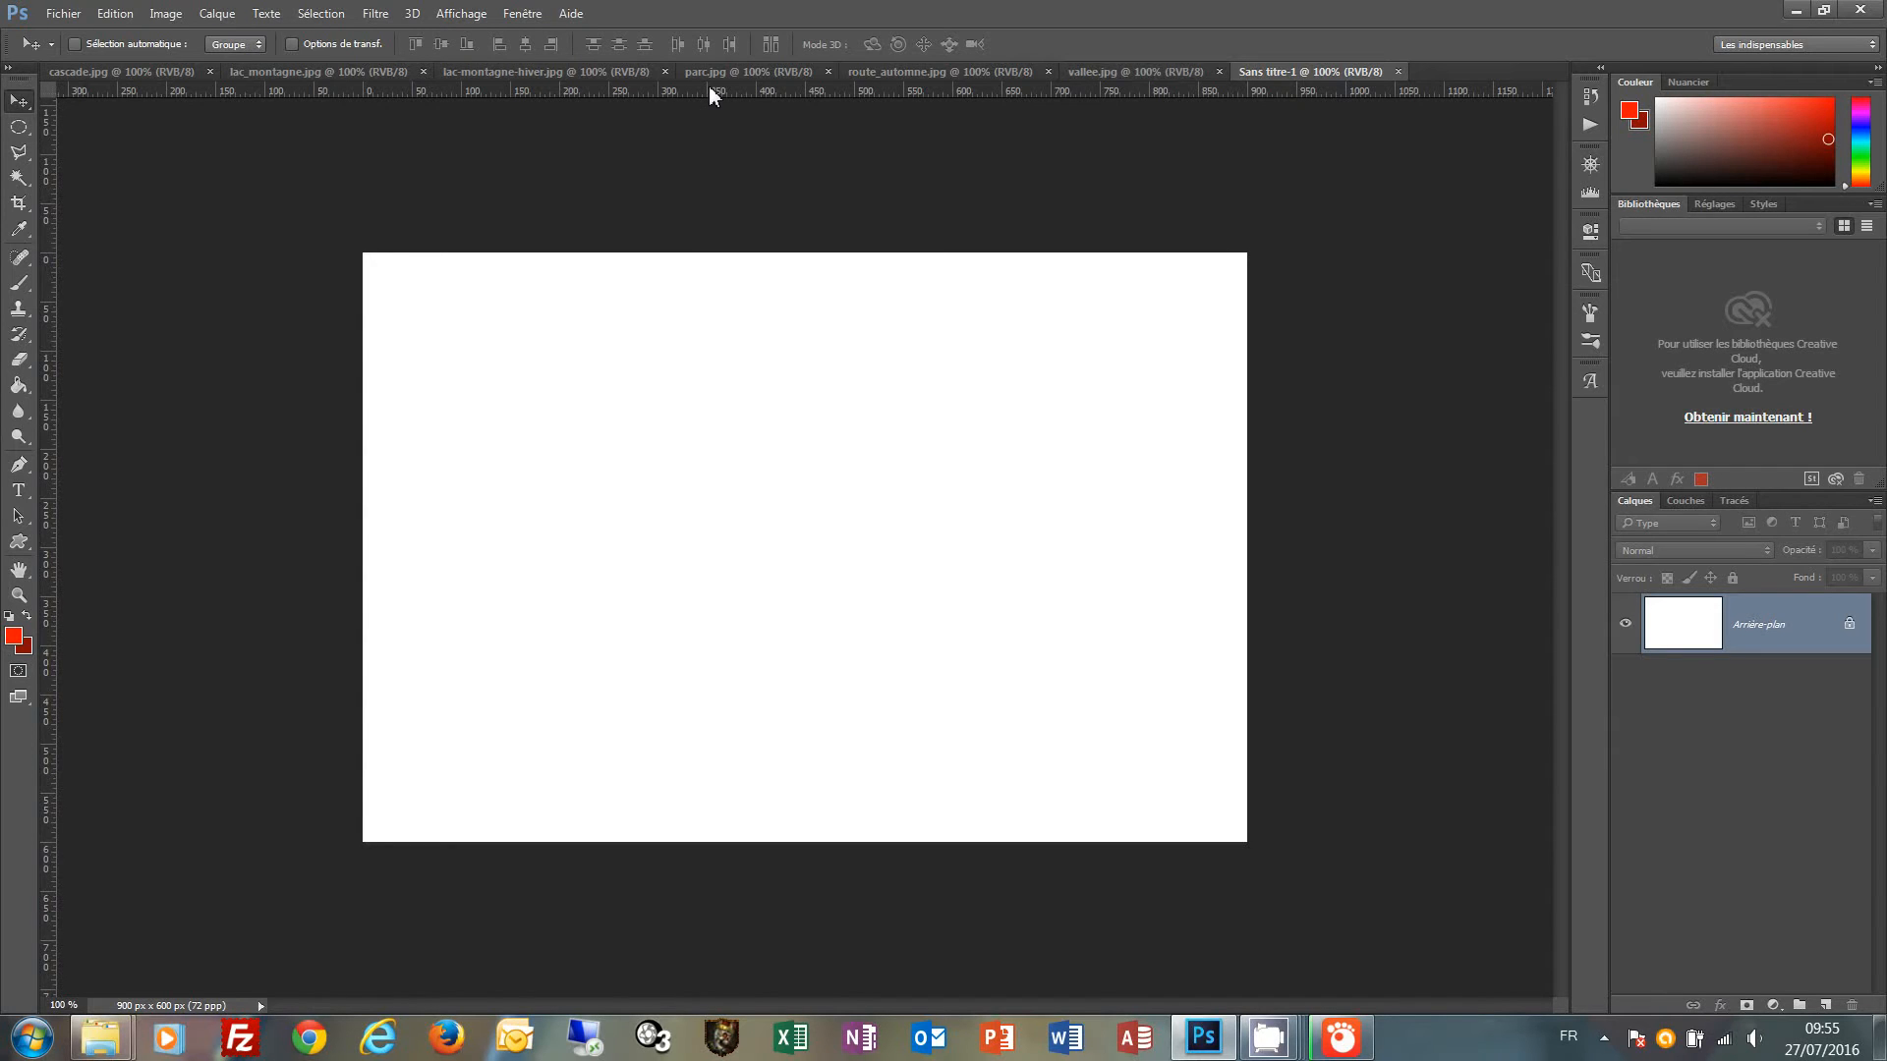
Place a horizontal guide at 300 px and vertical guides at about 300 px and 600 px.
drag(710, 89, 550, 556)
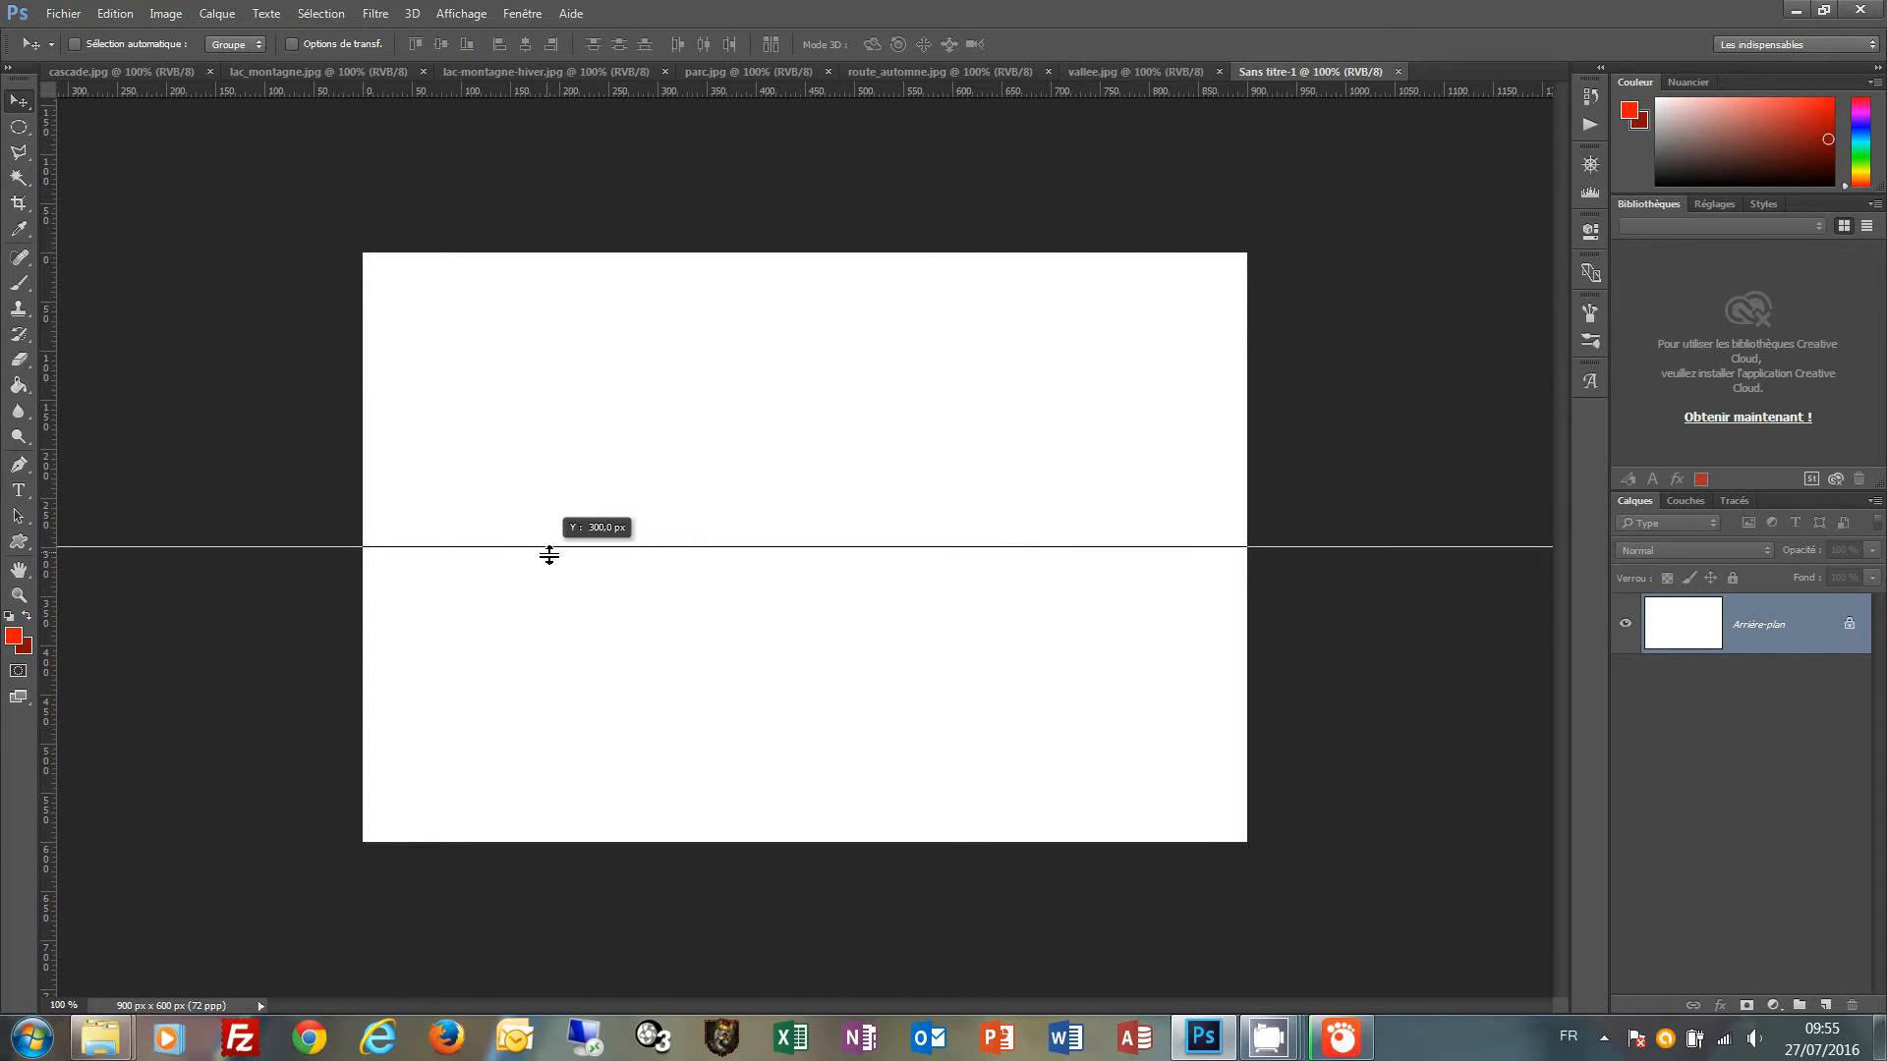
drag(549, 556, 550, 557)
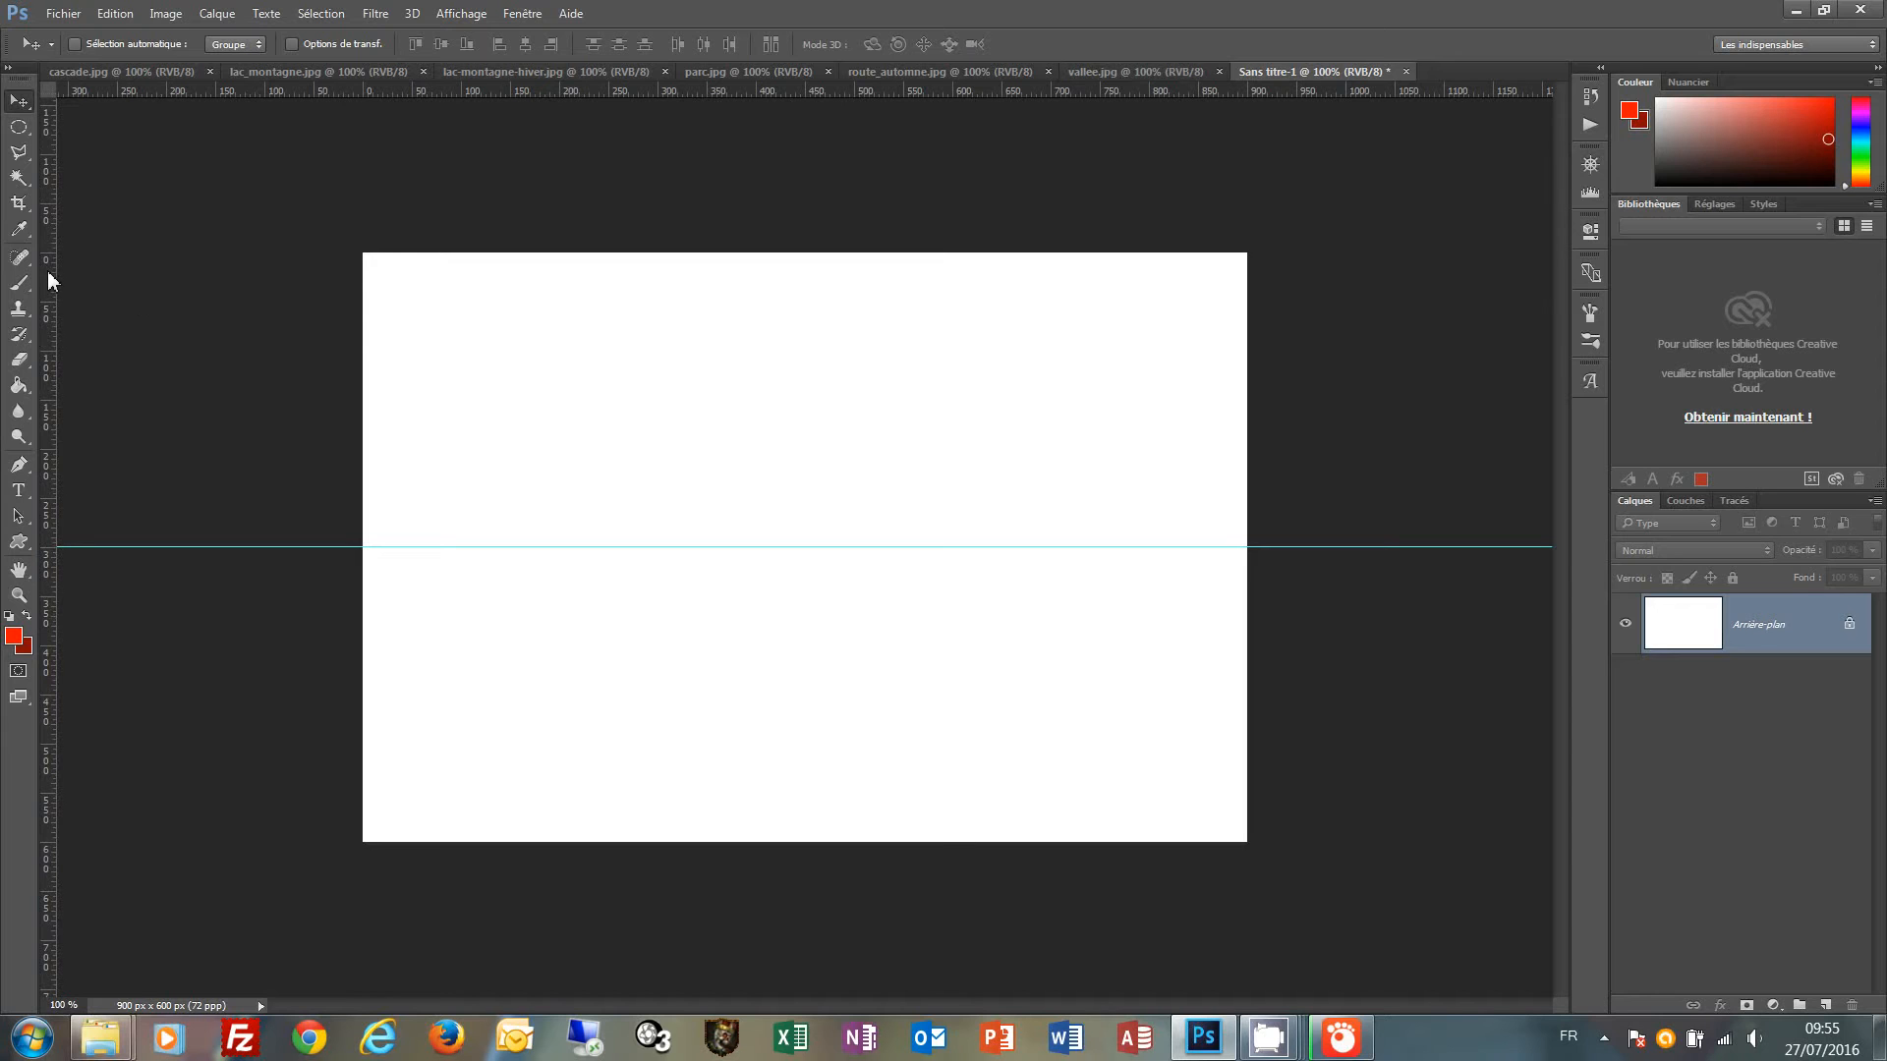
drag(45, 270, 657, 301)
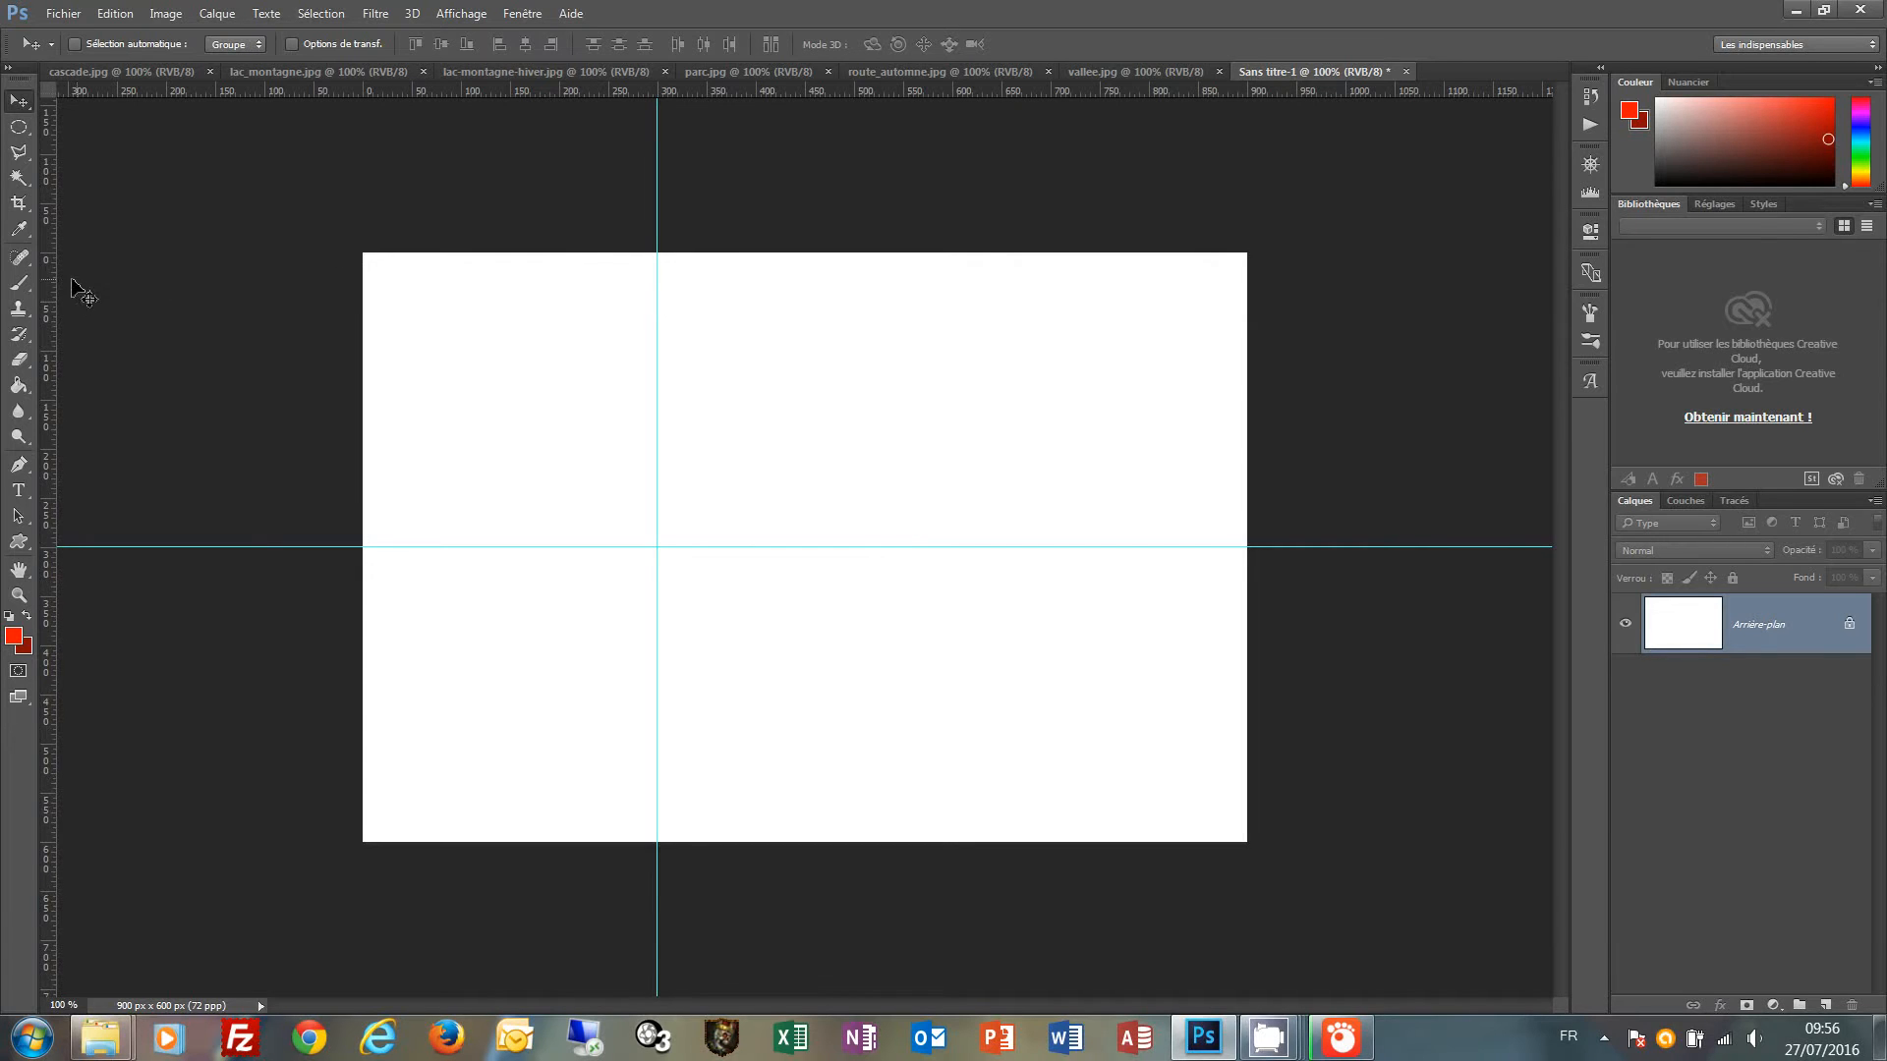
drag(45, 283, 954, 322)
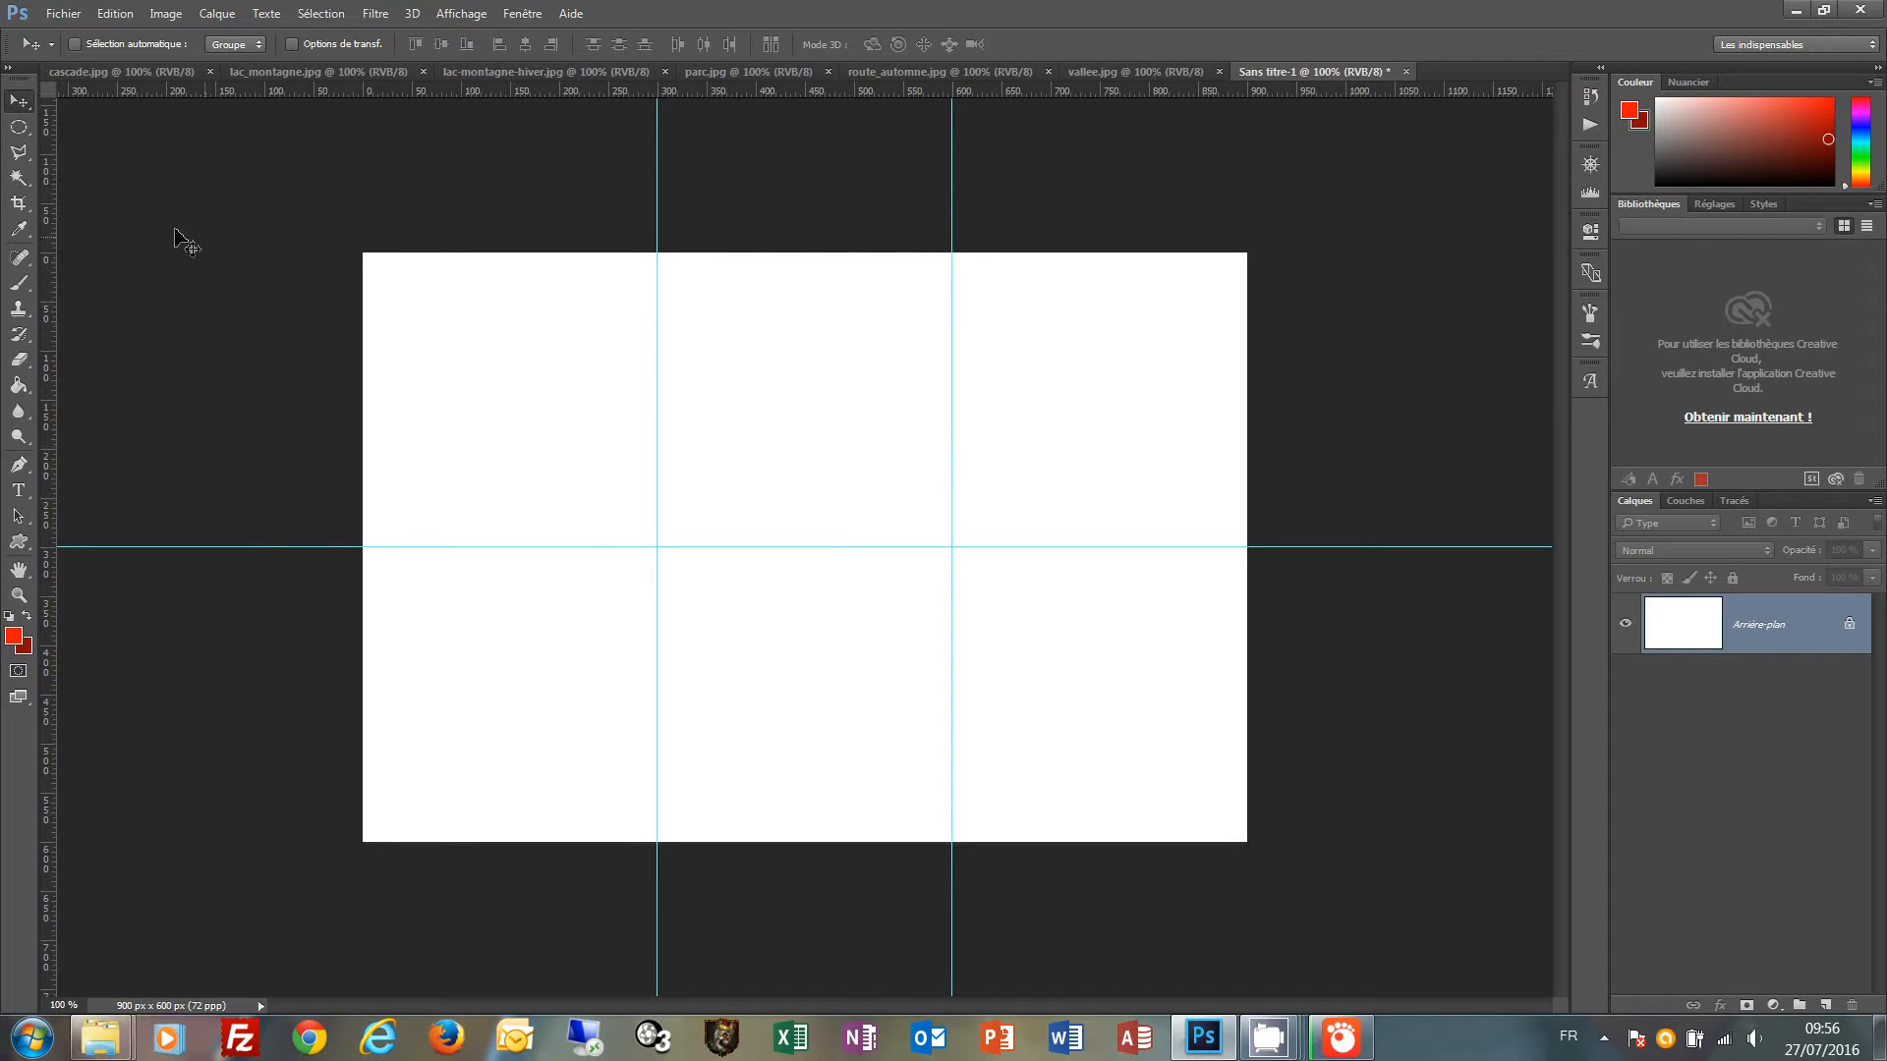
Select the upper-left grid square between the guides with the Rectangular Marquee tool.
click(19, 130)
drag(23, 142, 24, 143)
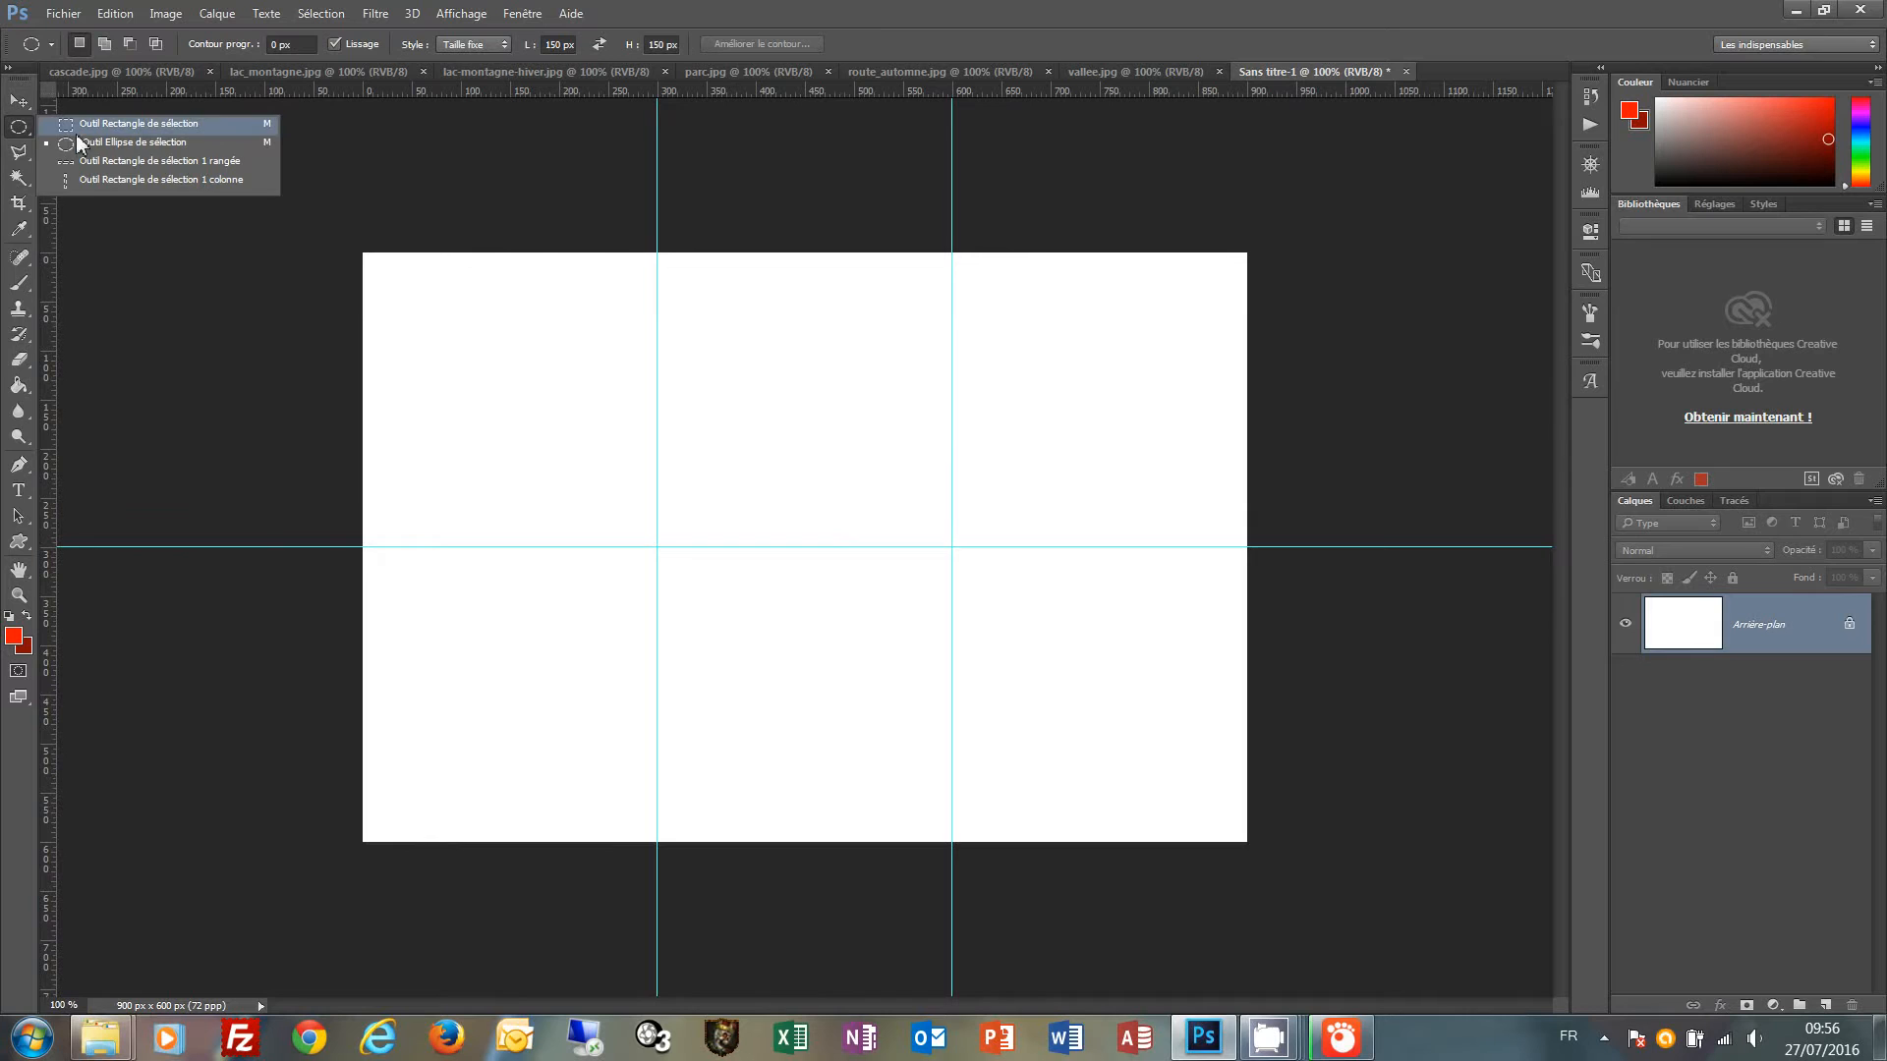
click(112, 132)
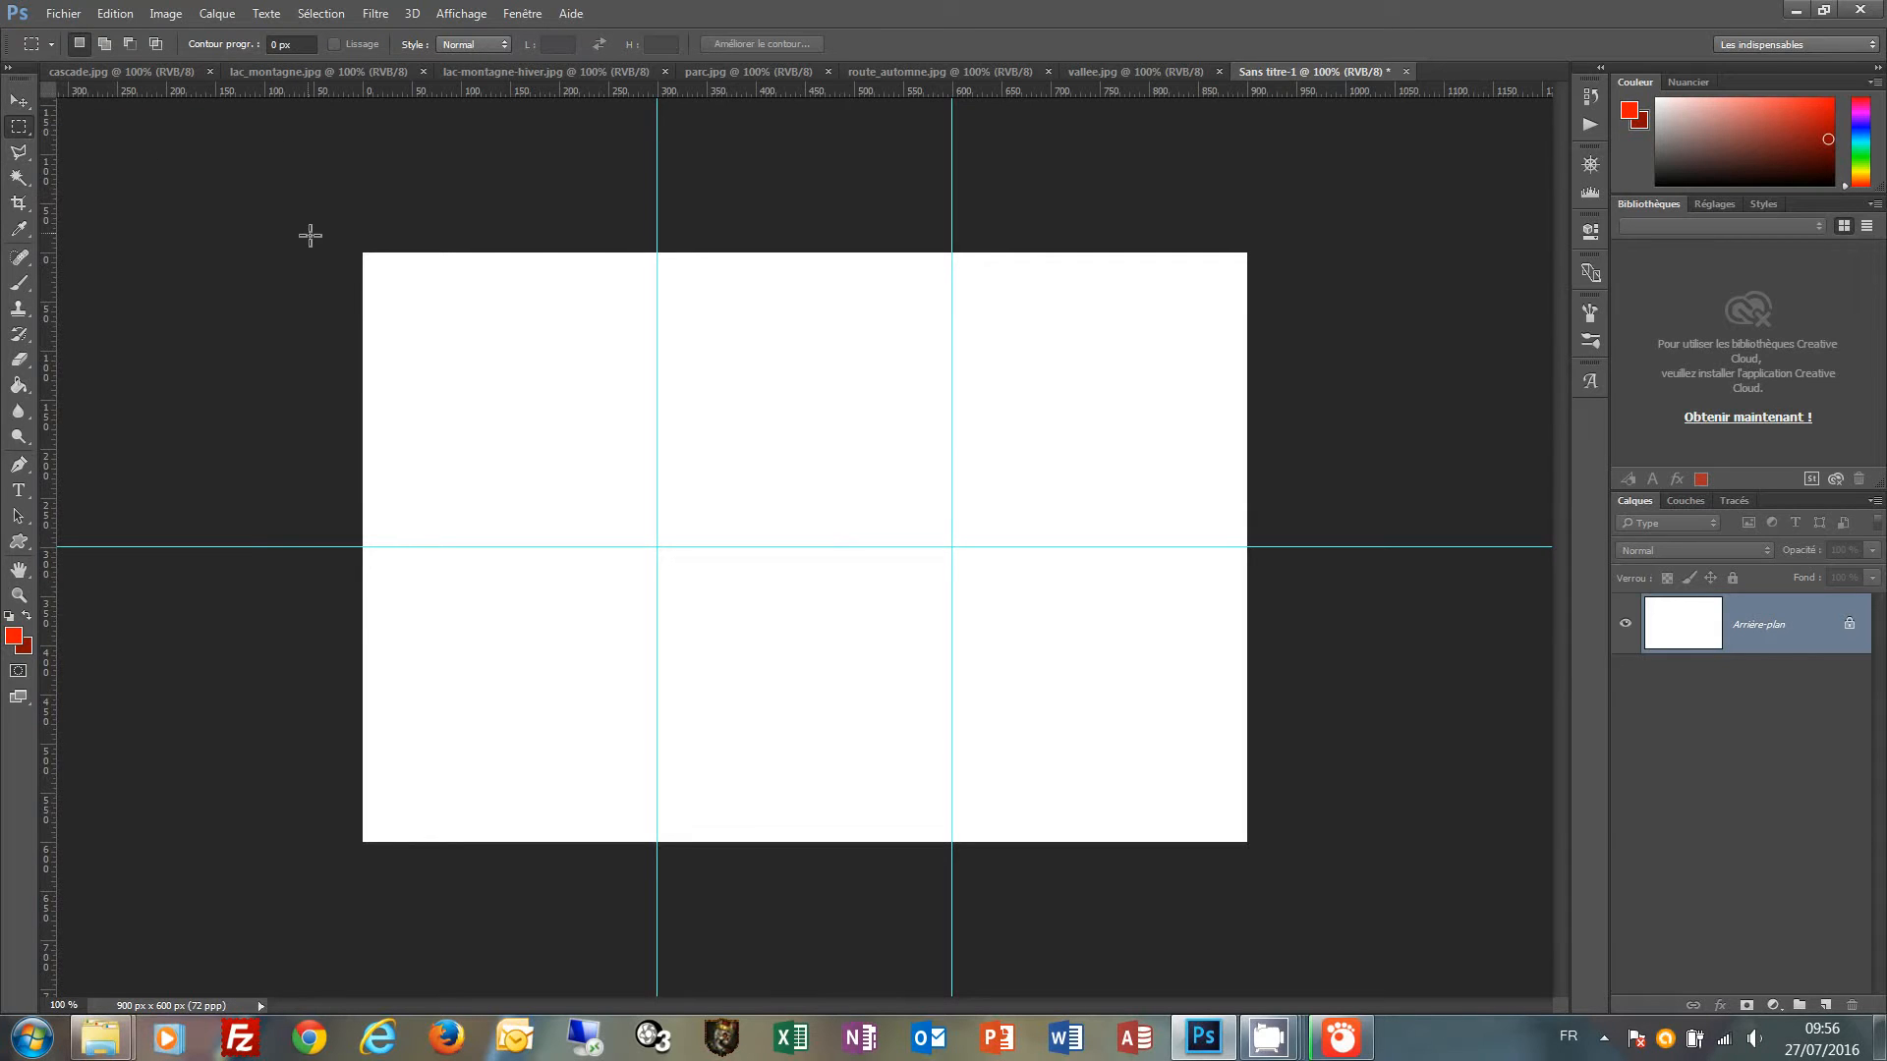
drag(363, 253, 662, 553)
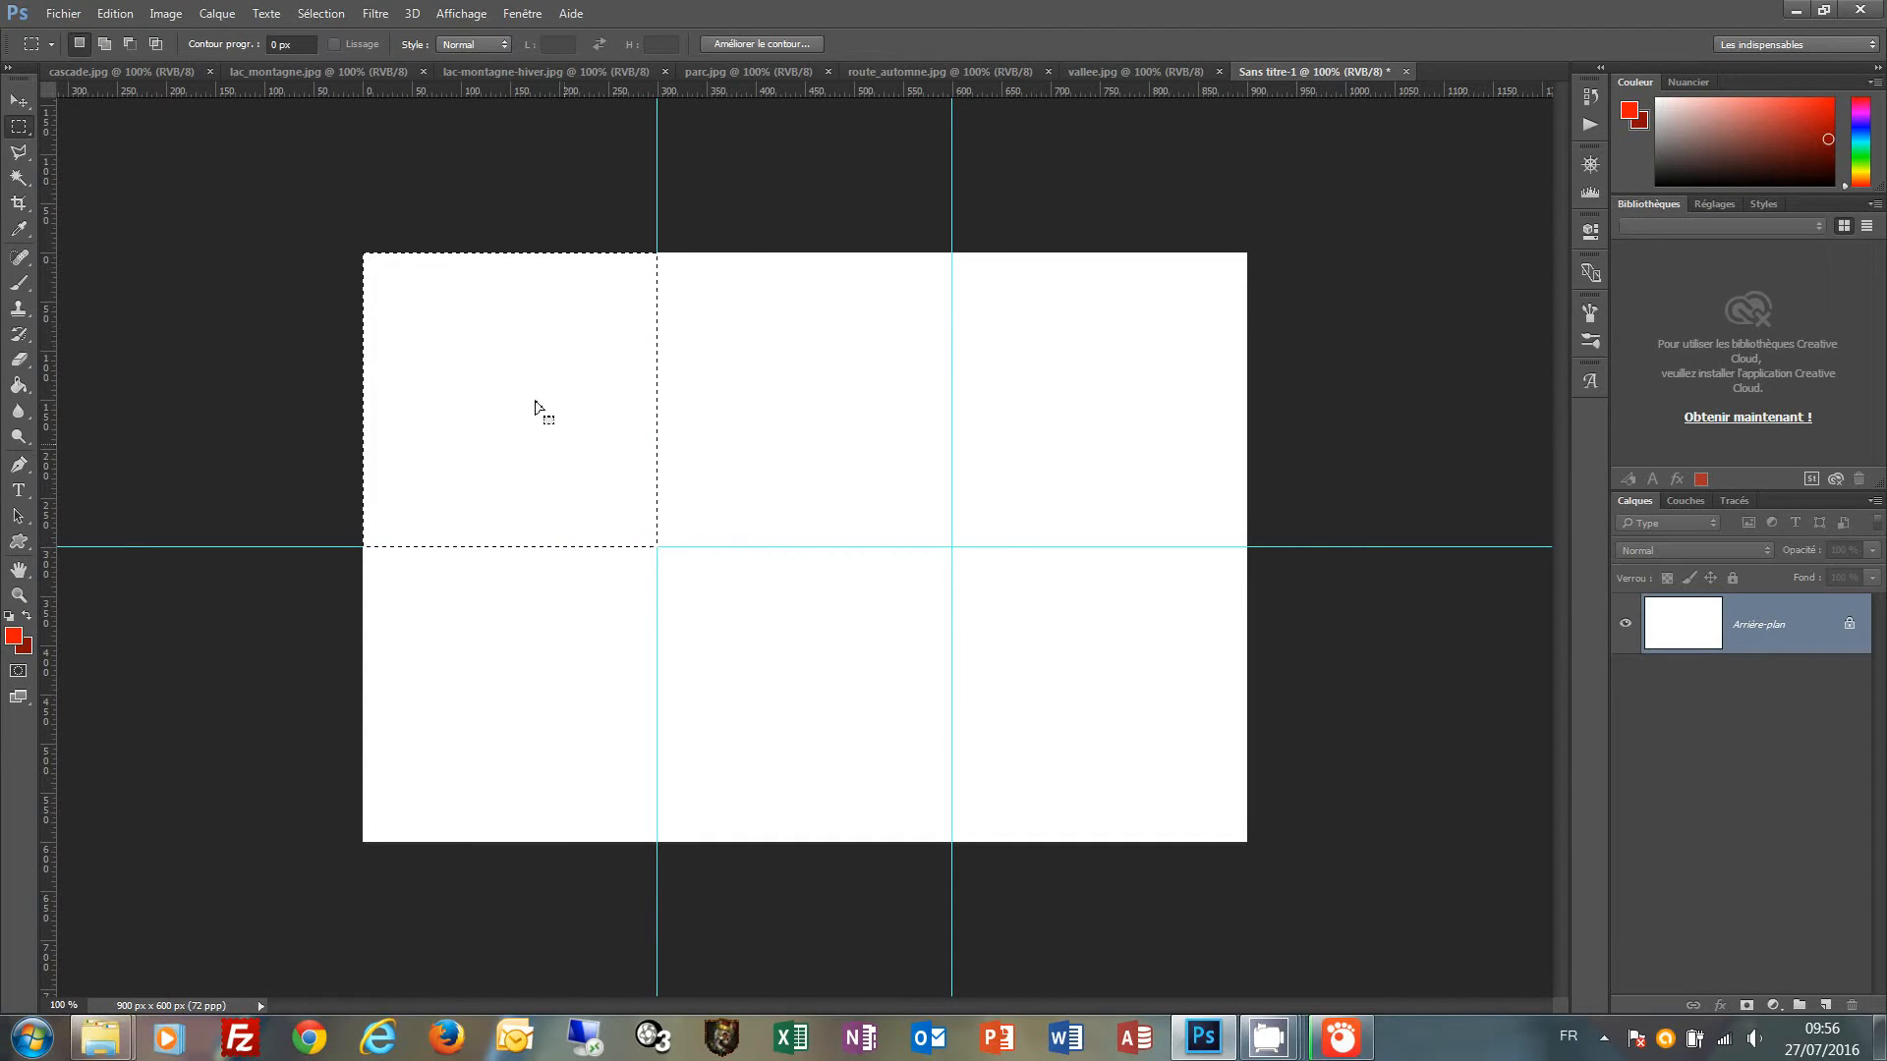
Add two fixed-size 150 × 150 px circles to the selection, straddling the square's right and bottom edges to form puzzle tabs.
right_click(22, 132)
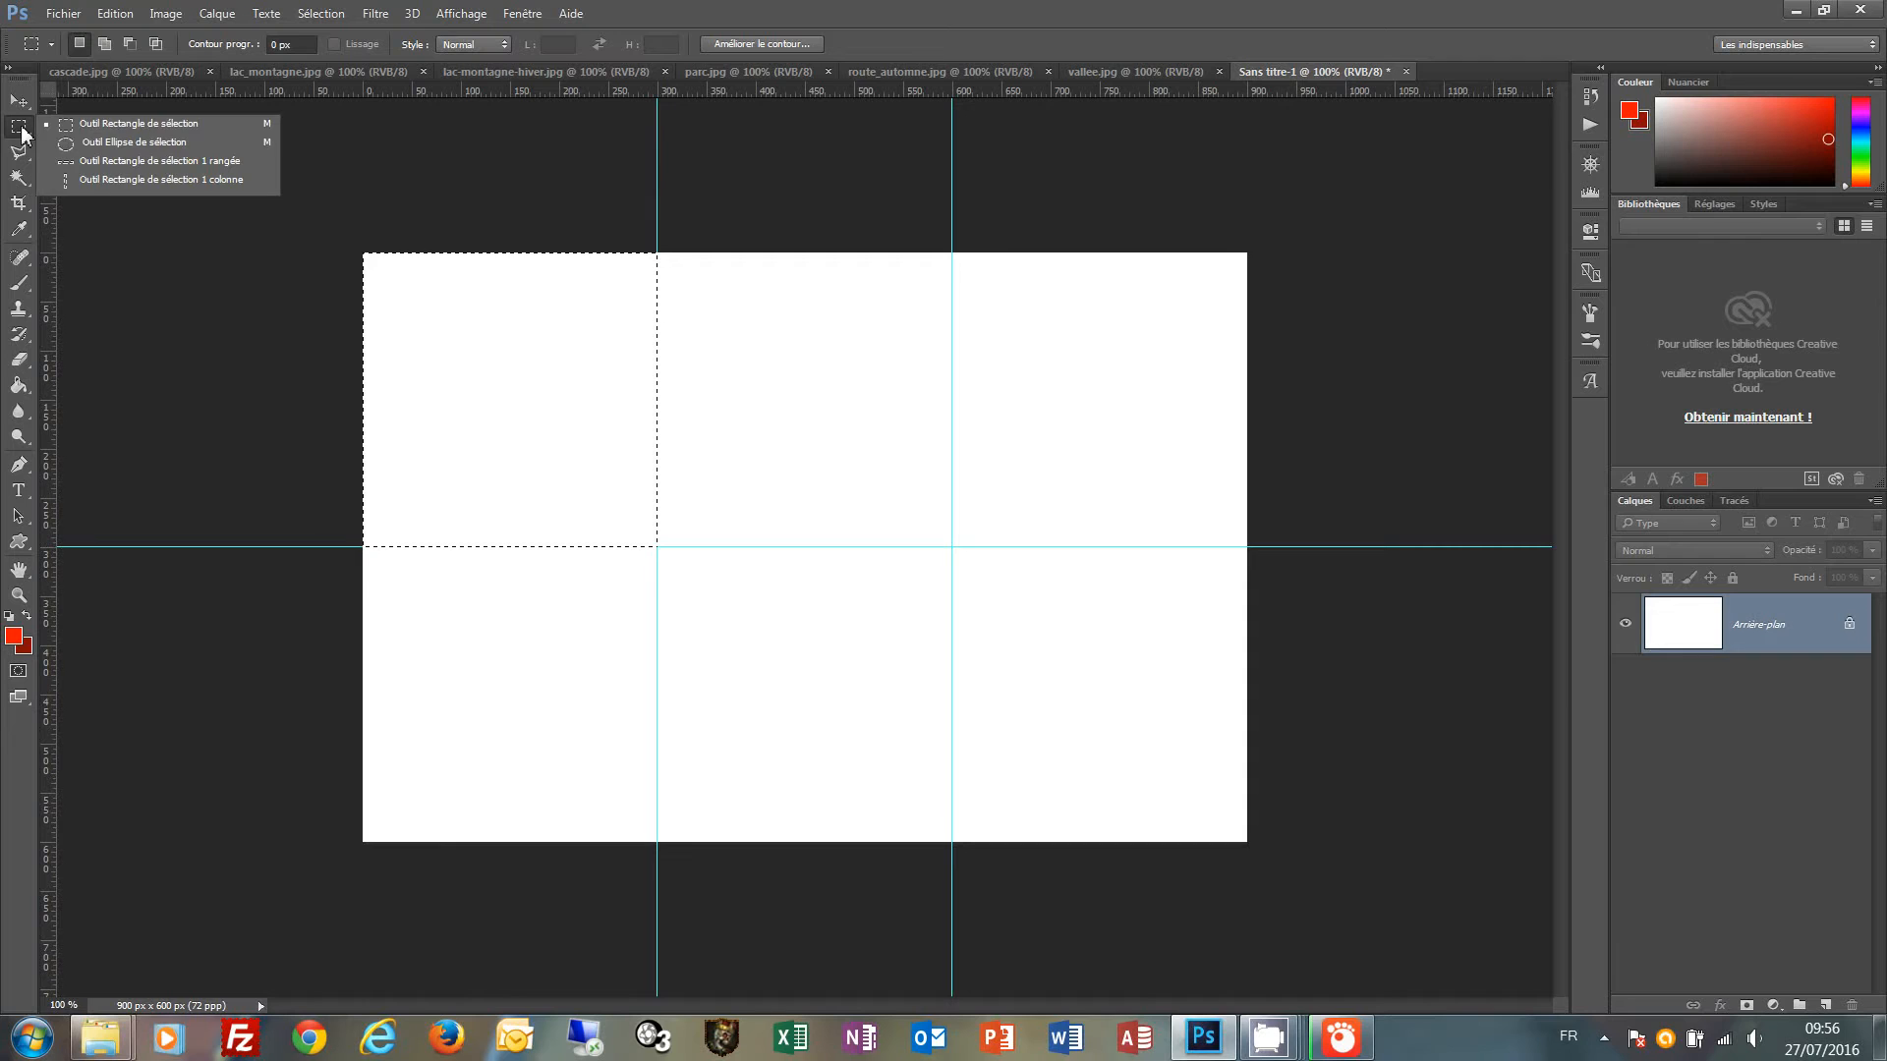
click(120, 143)
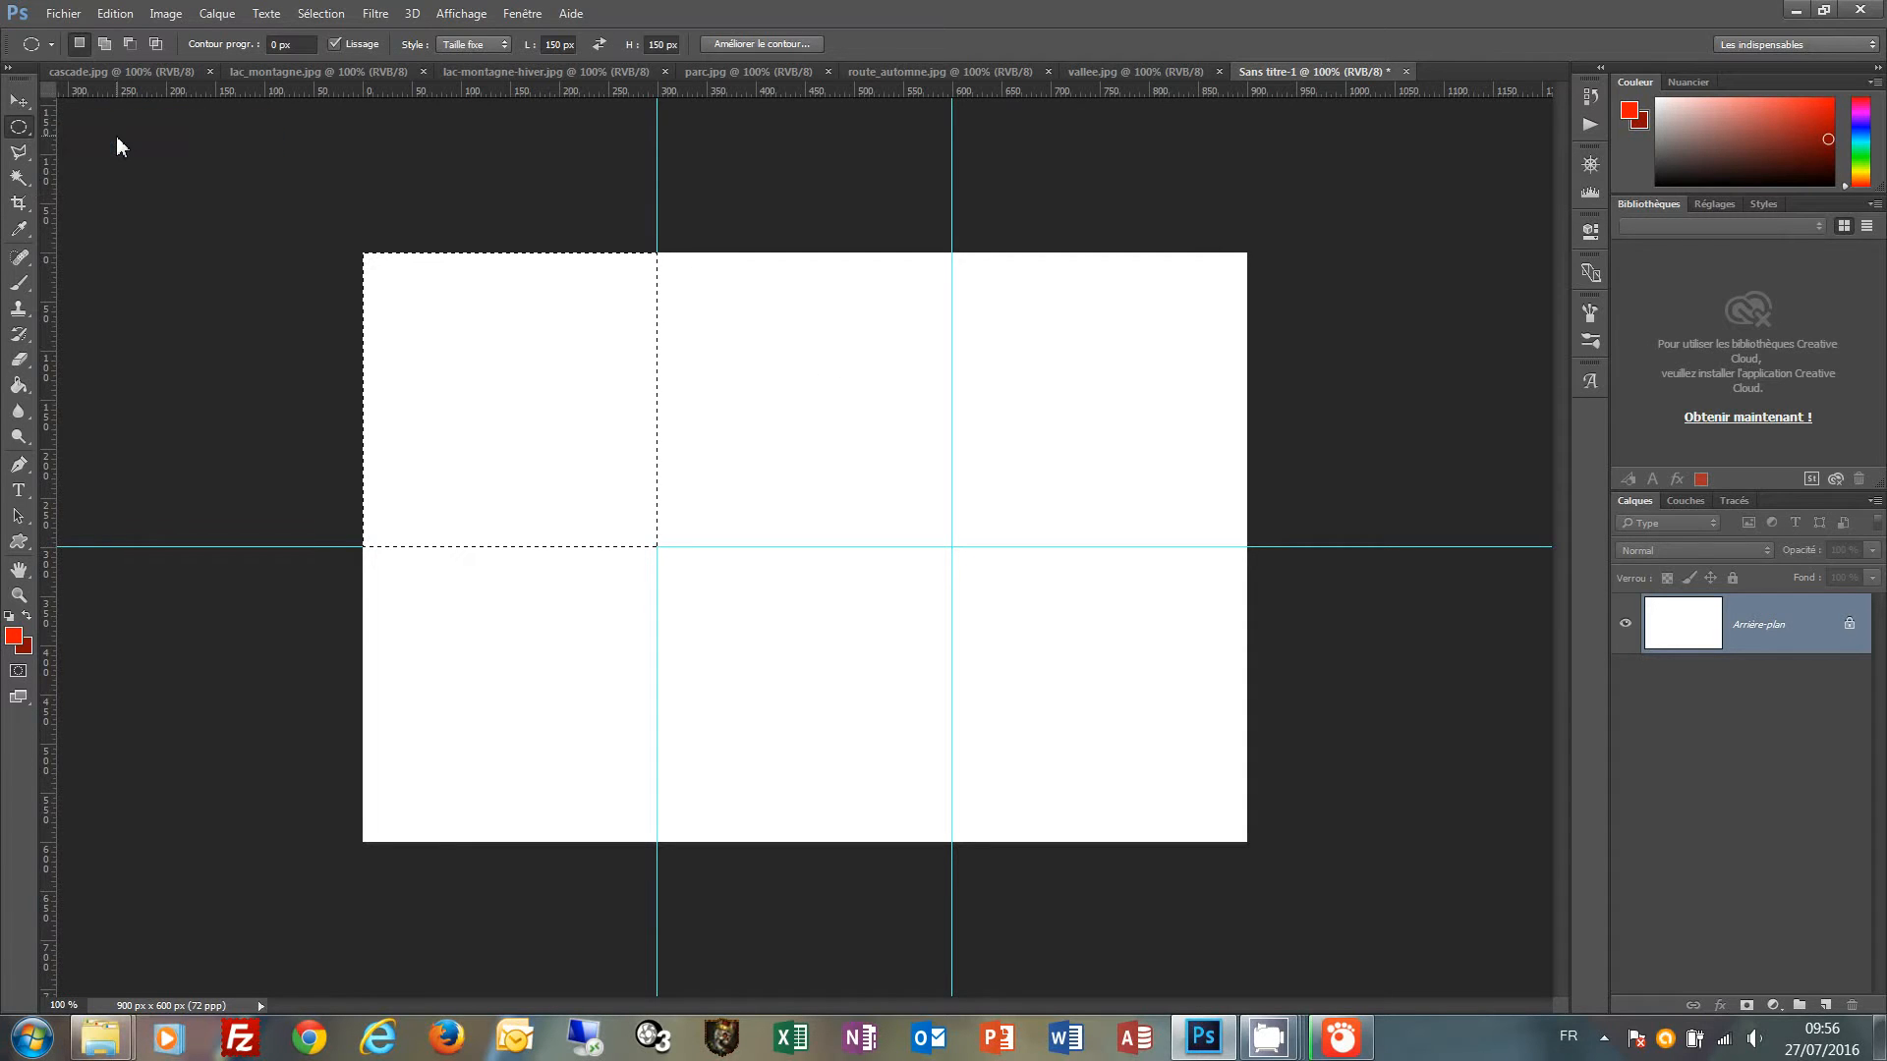
key(shift)
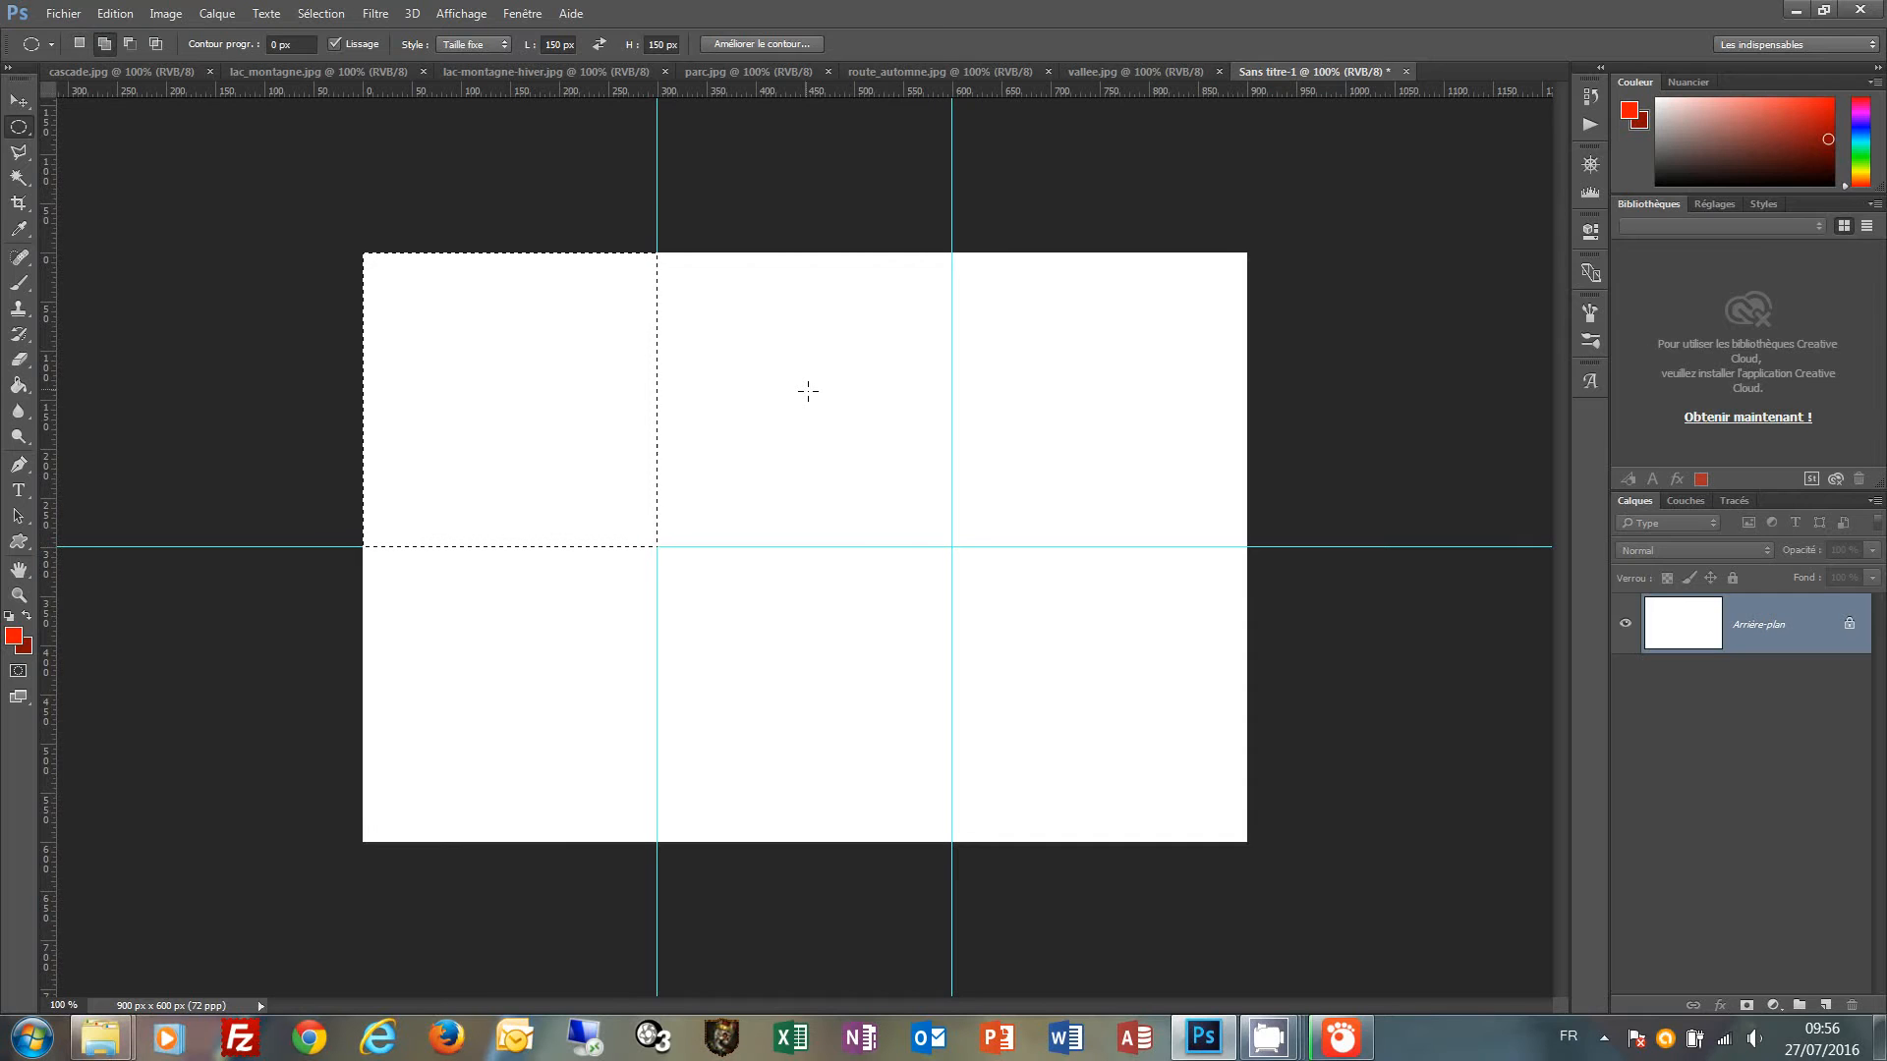
drag(808, 391, 618, 327)
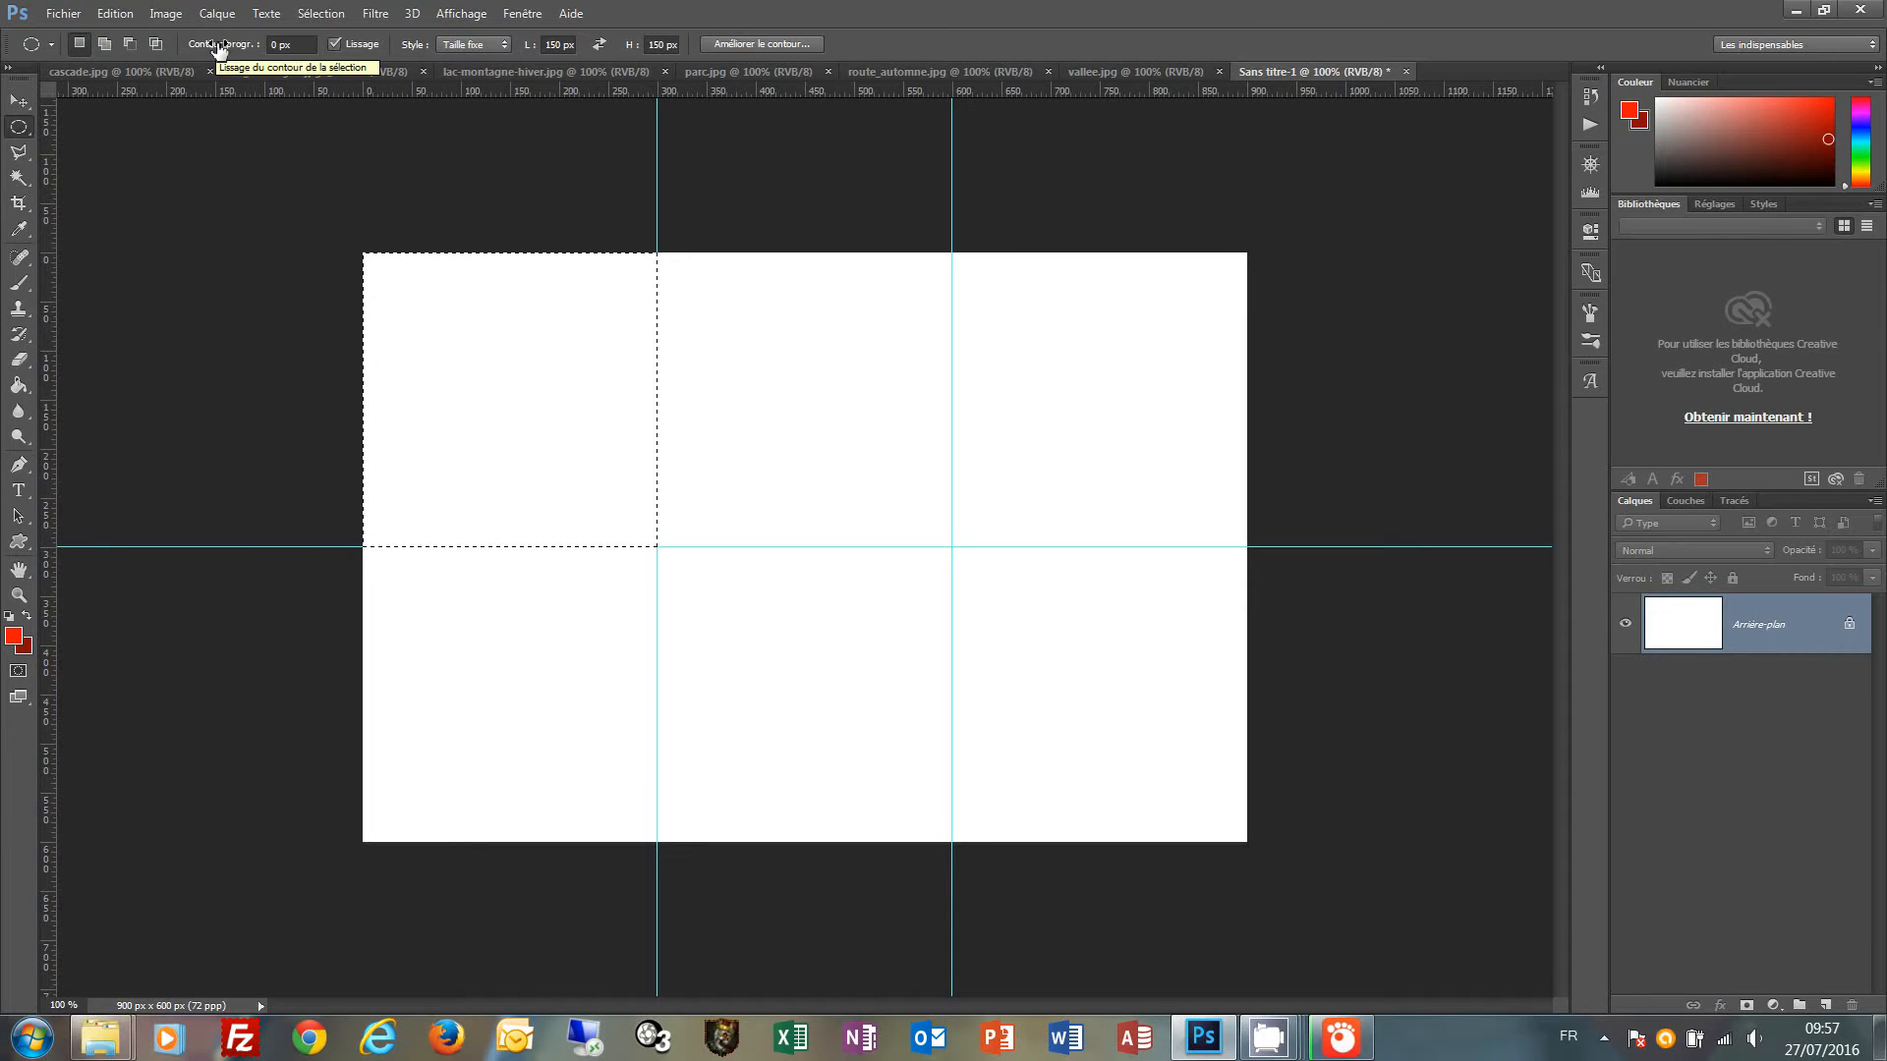
click(497, 45)
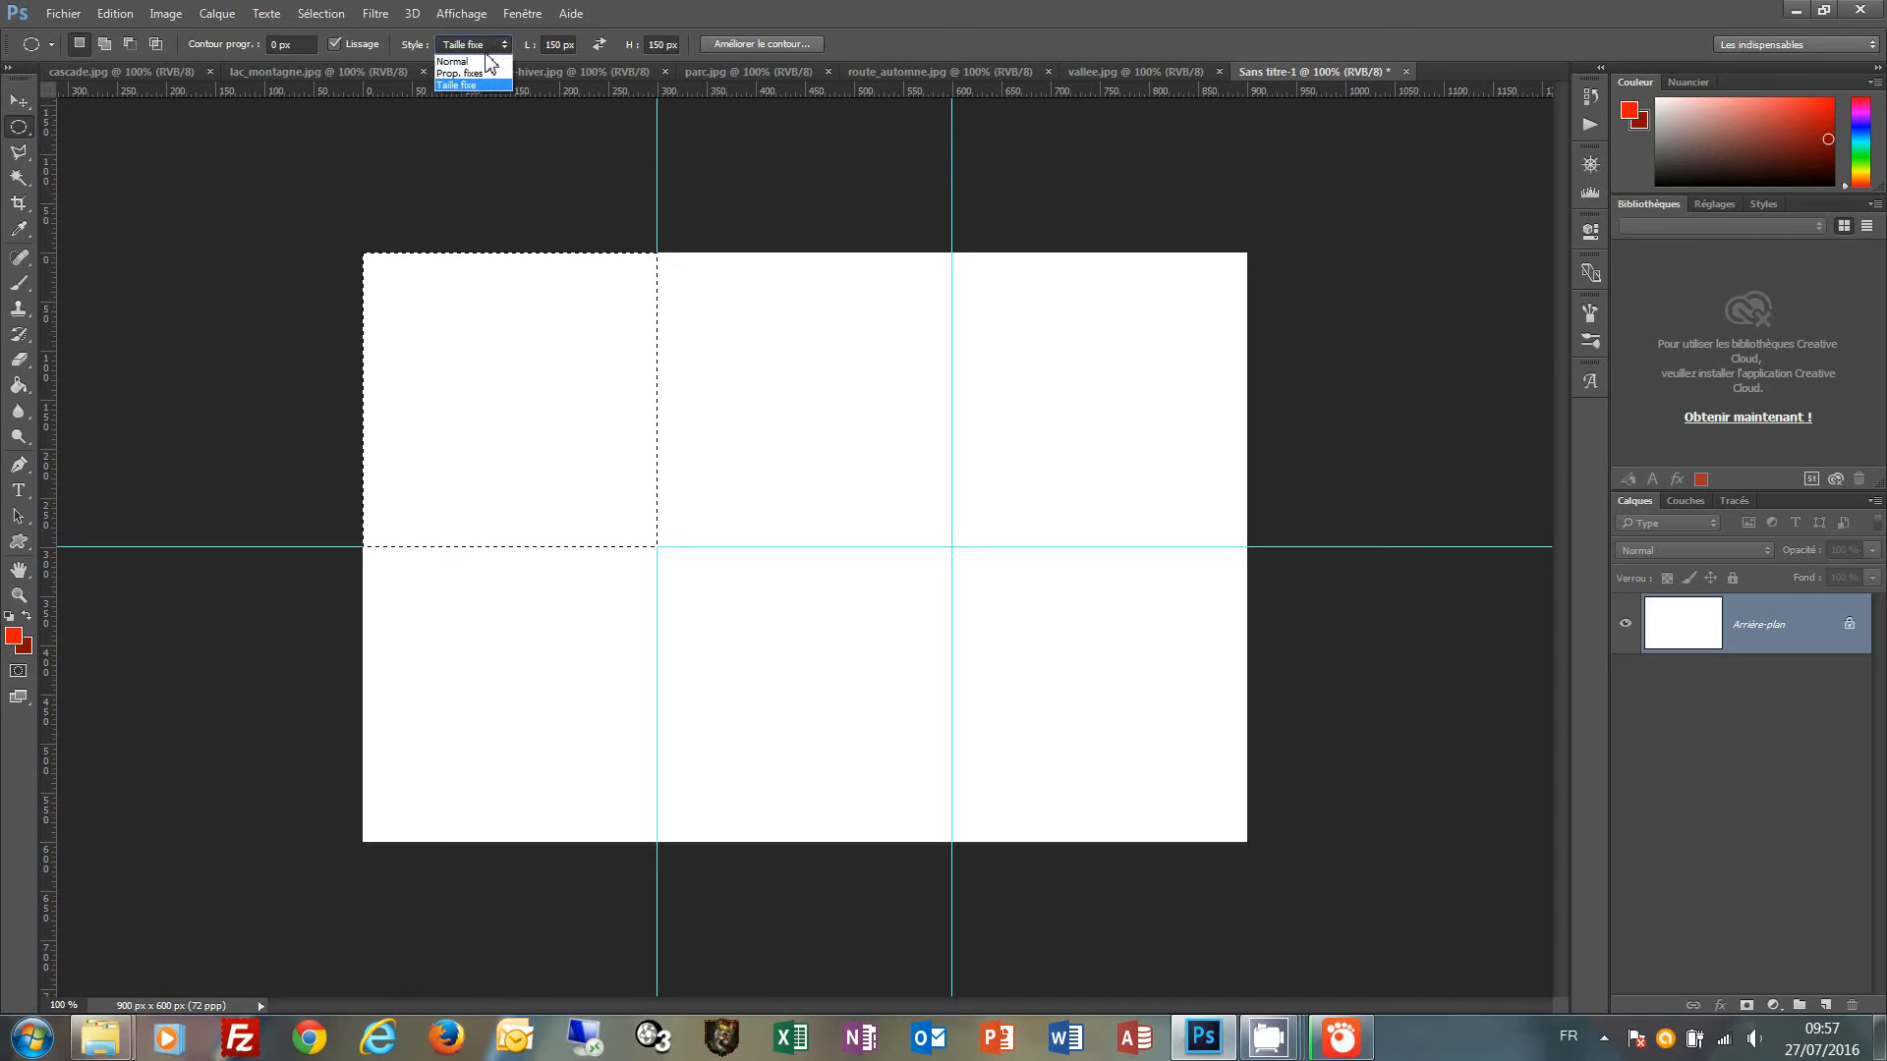
click(470, 82)
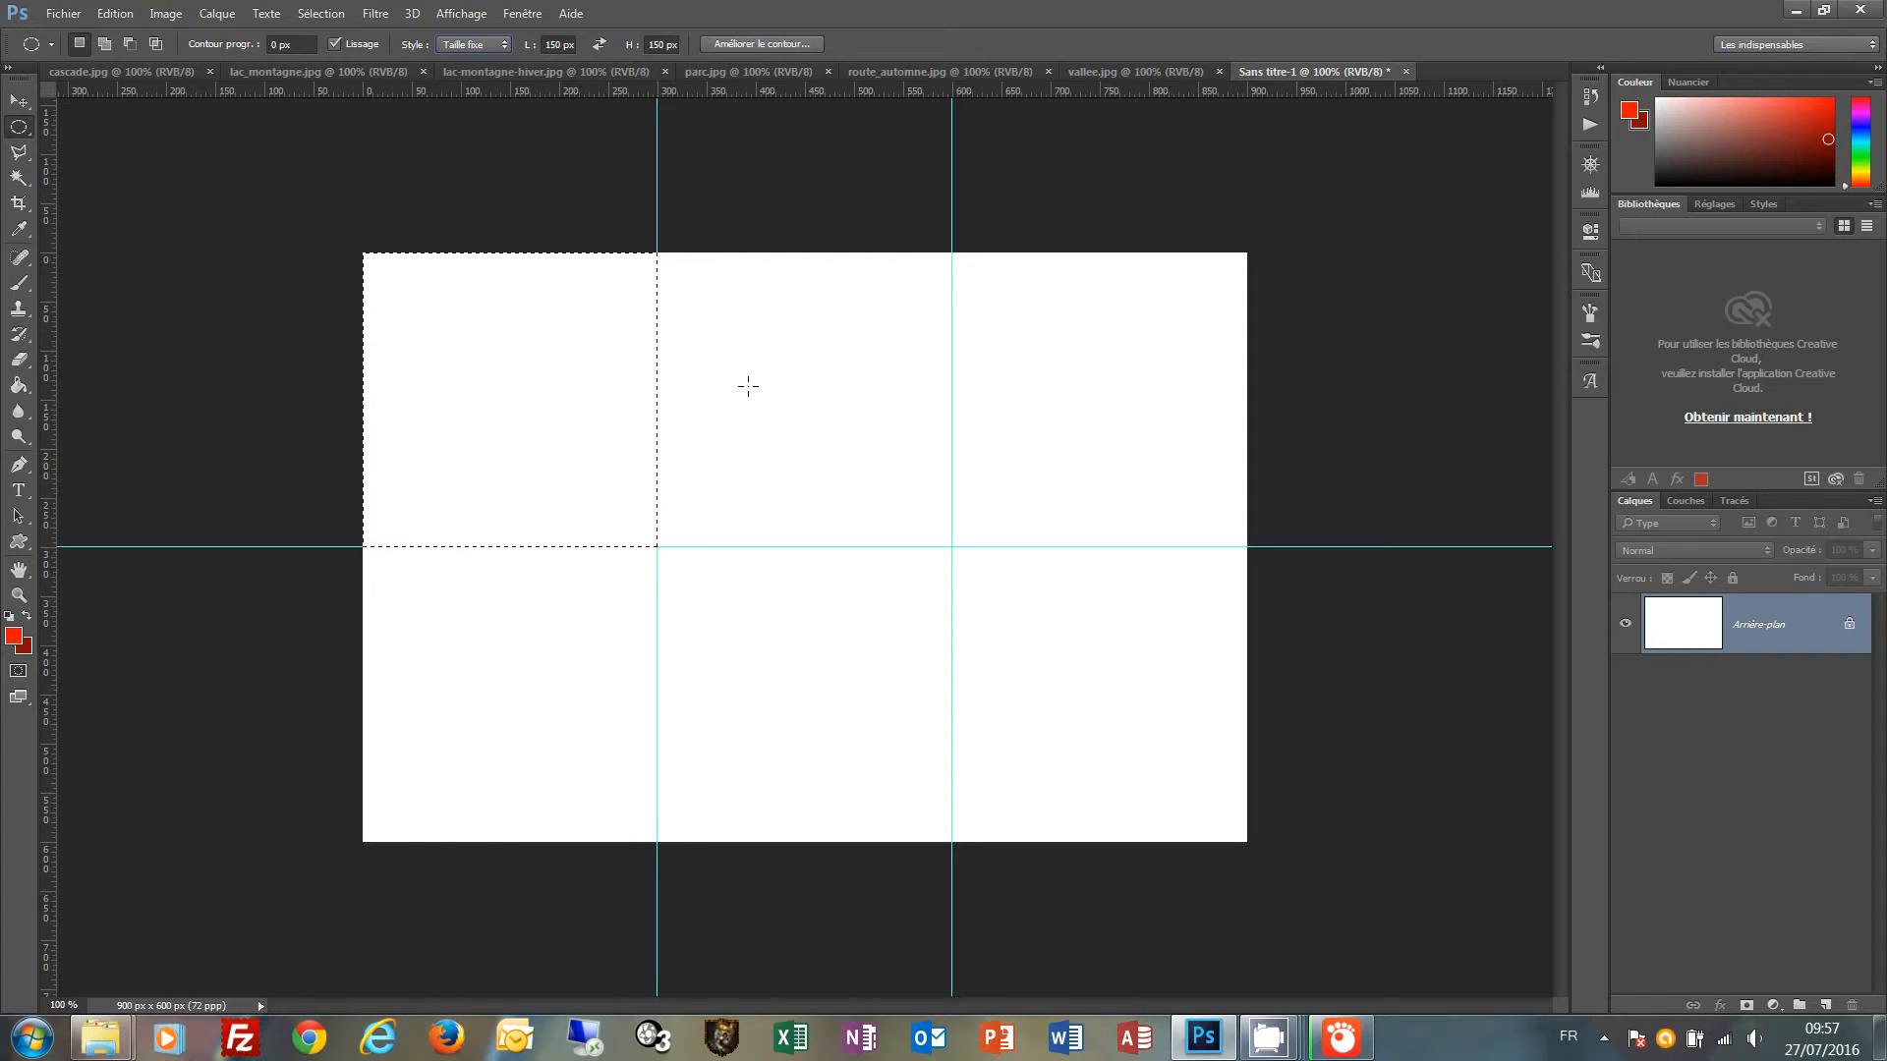
key(shift)
drag(748, 386, 613, 332)
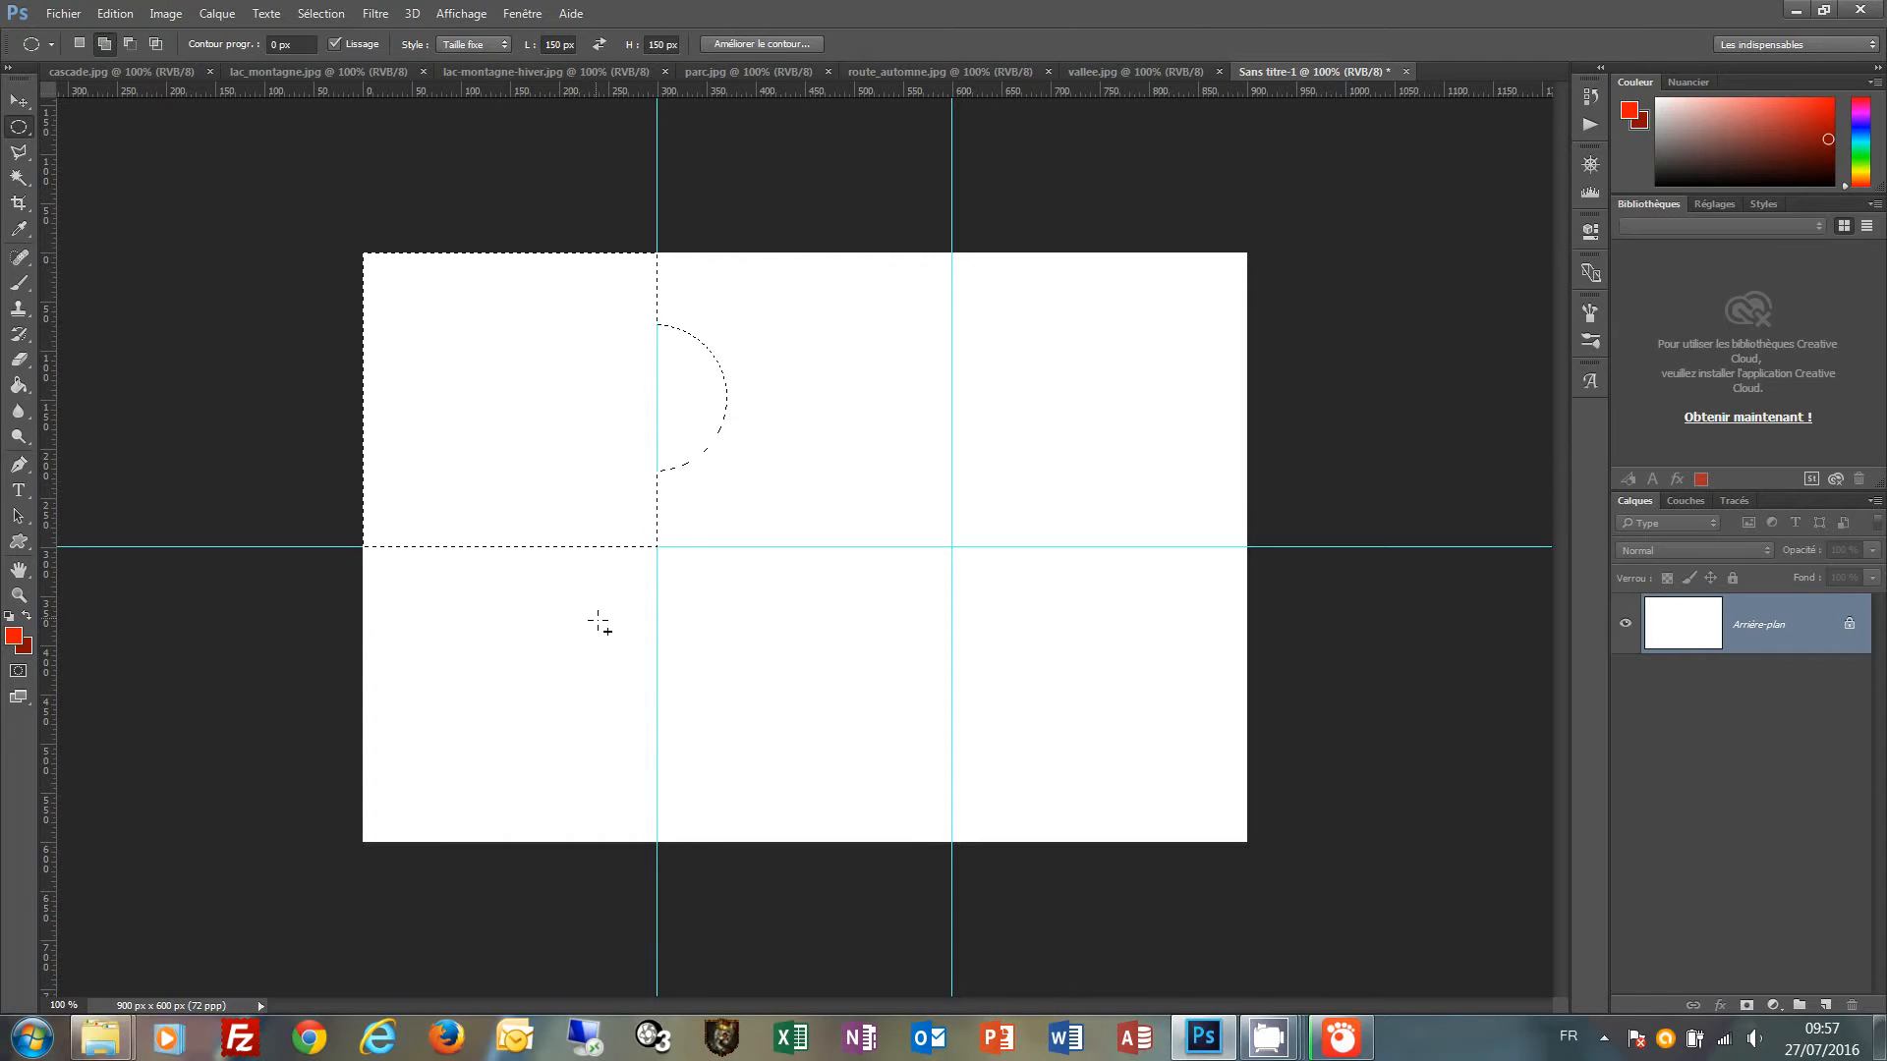
drag(598, 622, 525, 587)
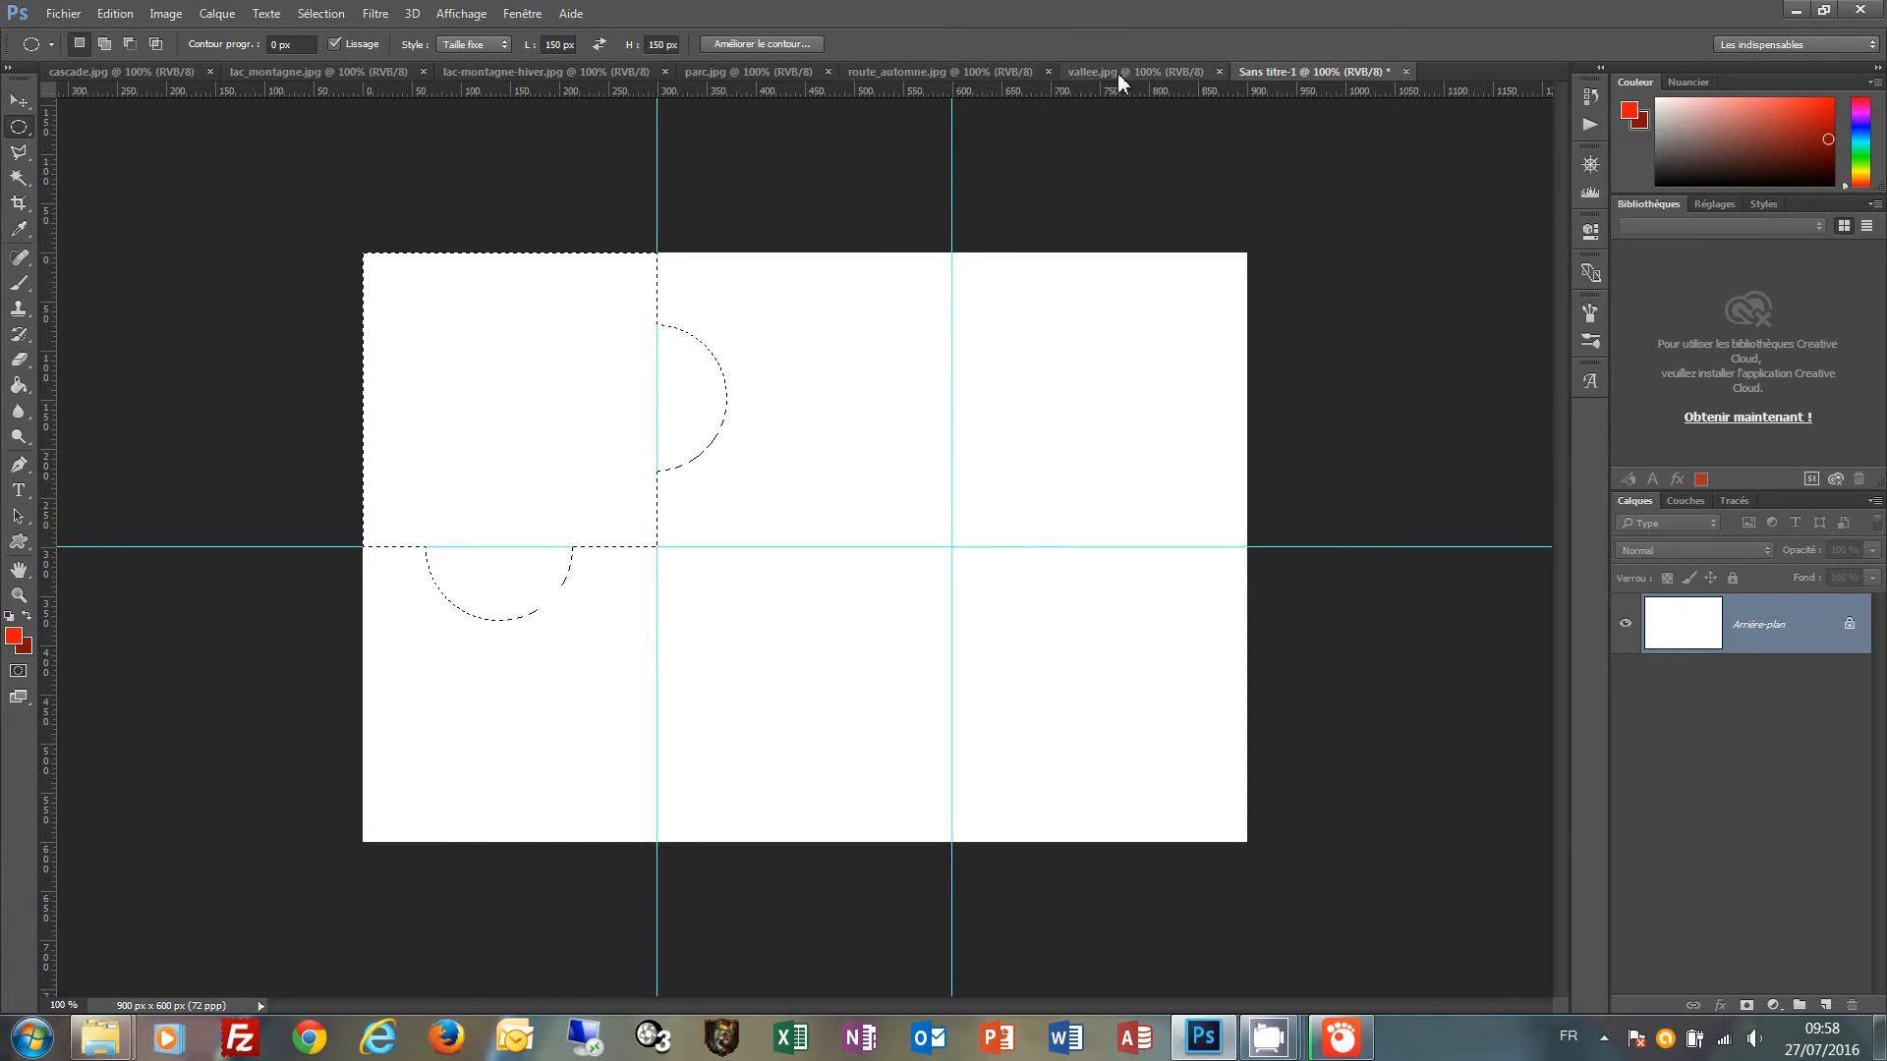
Arrange the document windows as two horizontal panes, showing the blank document above vallee.jpg.
click(520, 16)
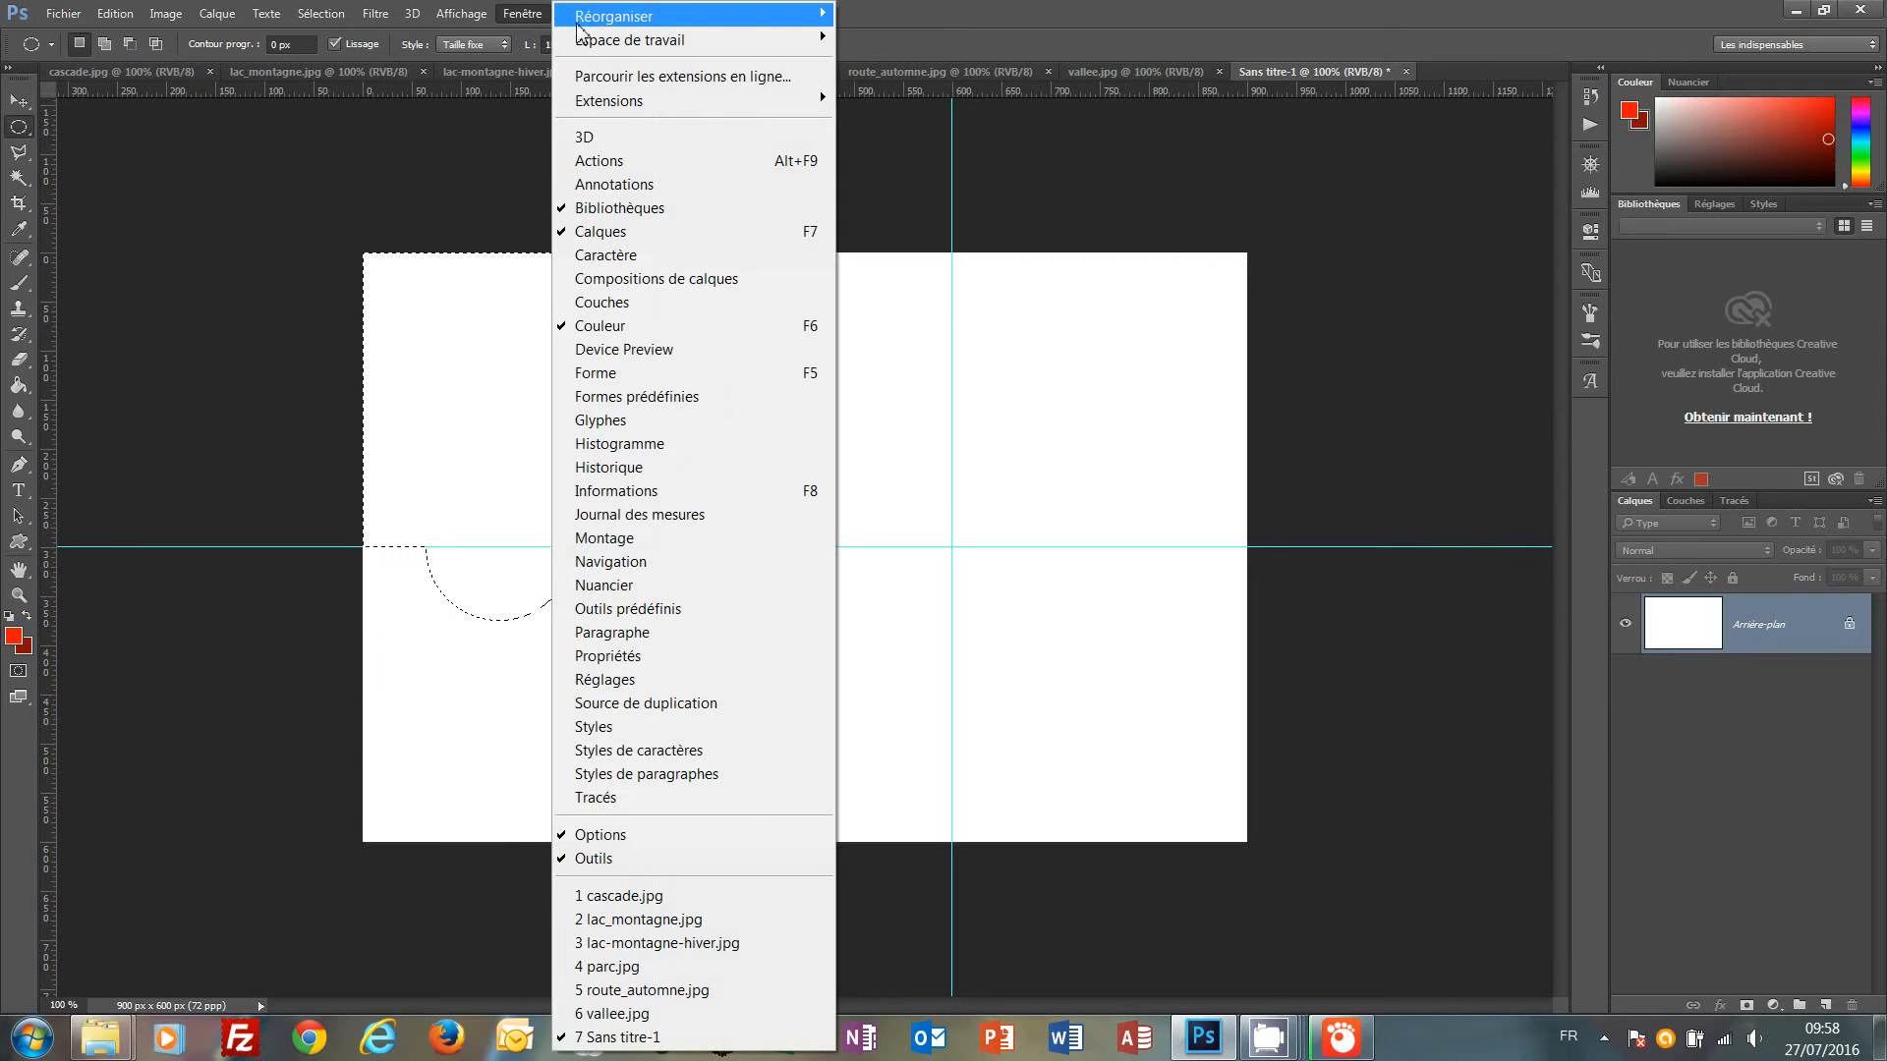
mouse_move(602, 24)
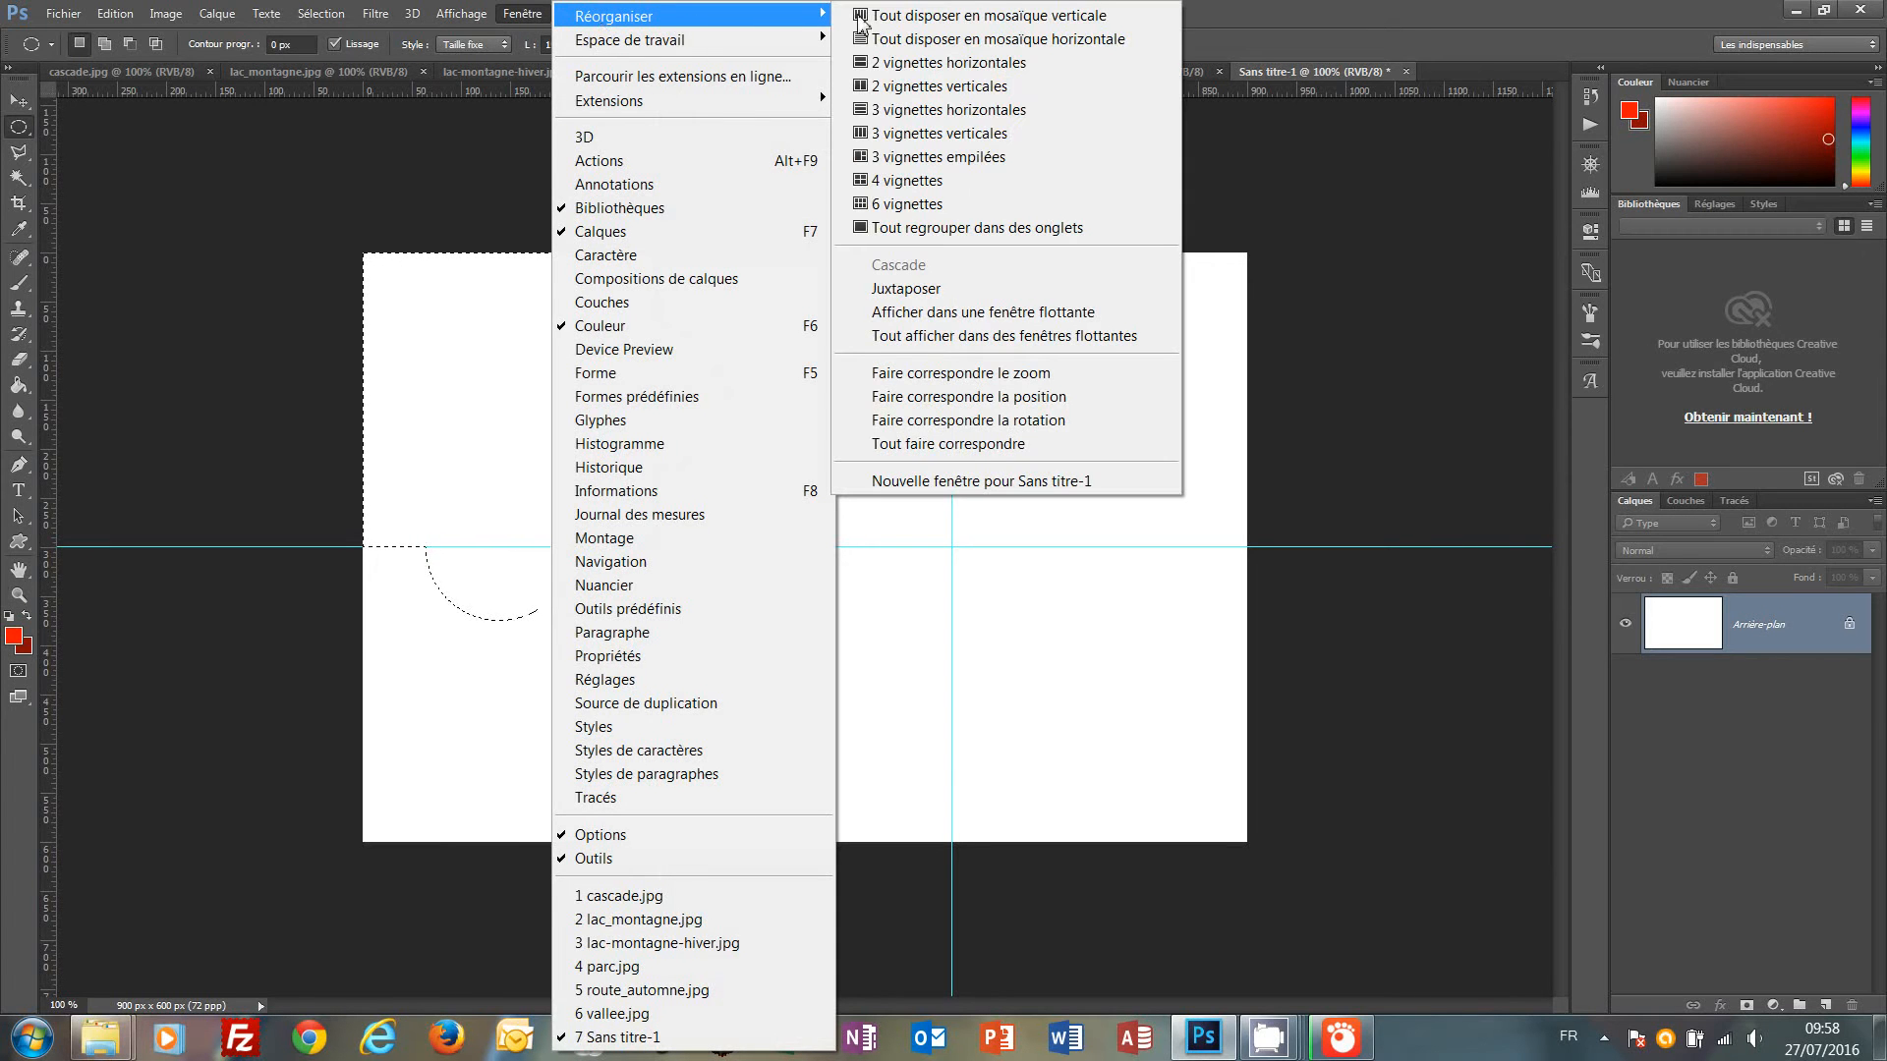
click(958, 63)
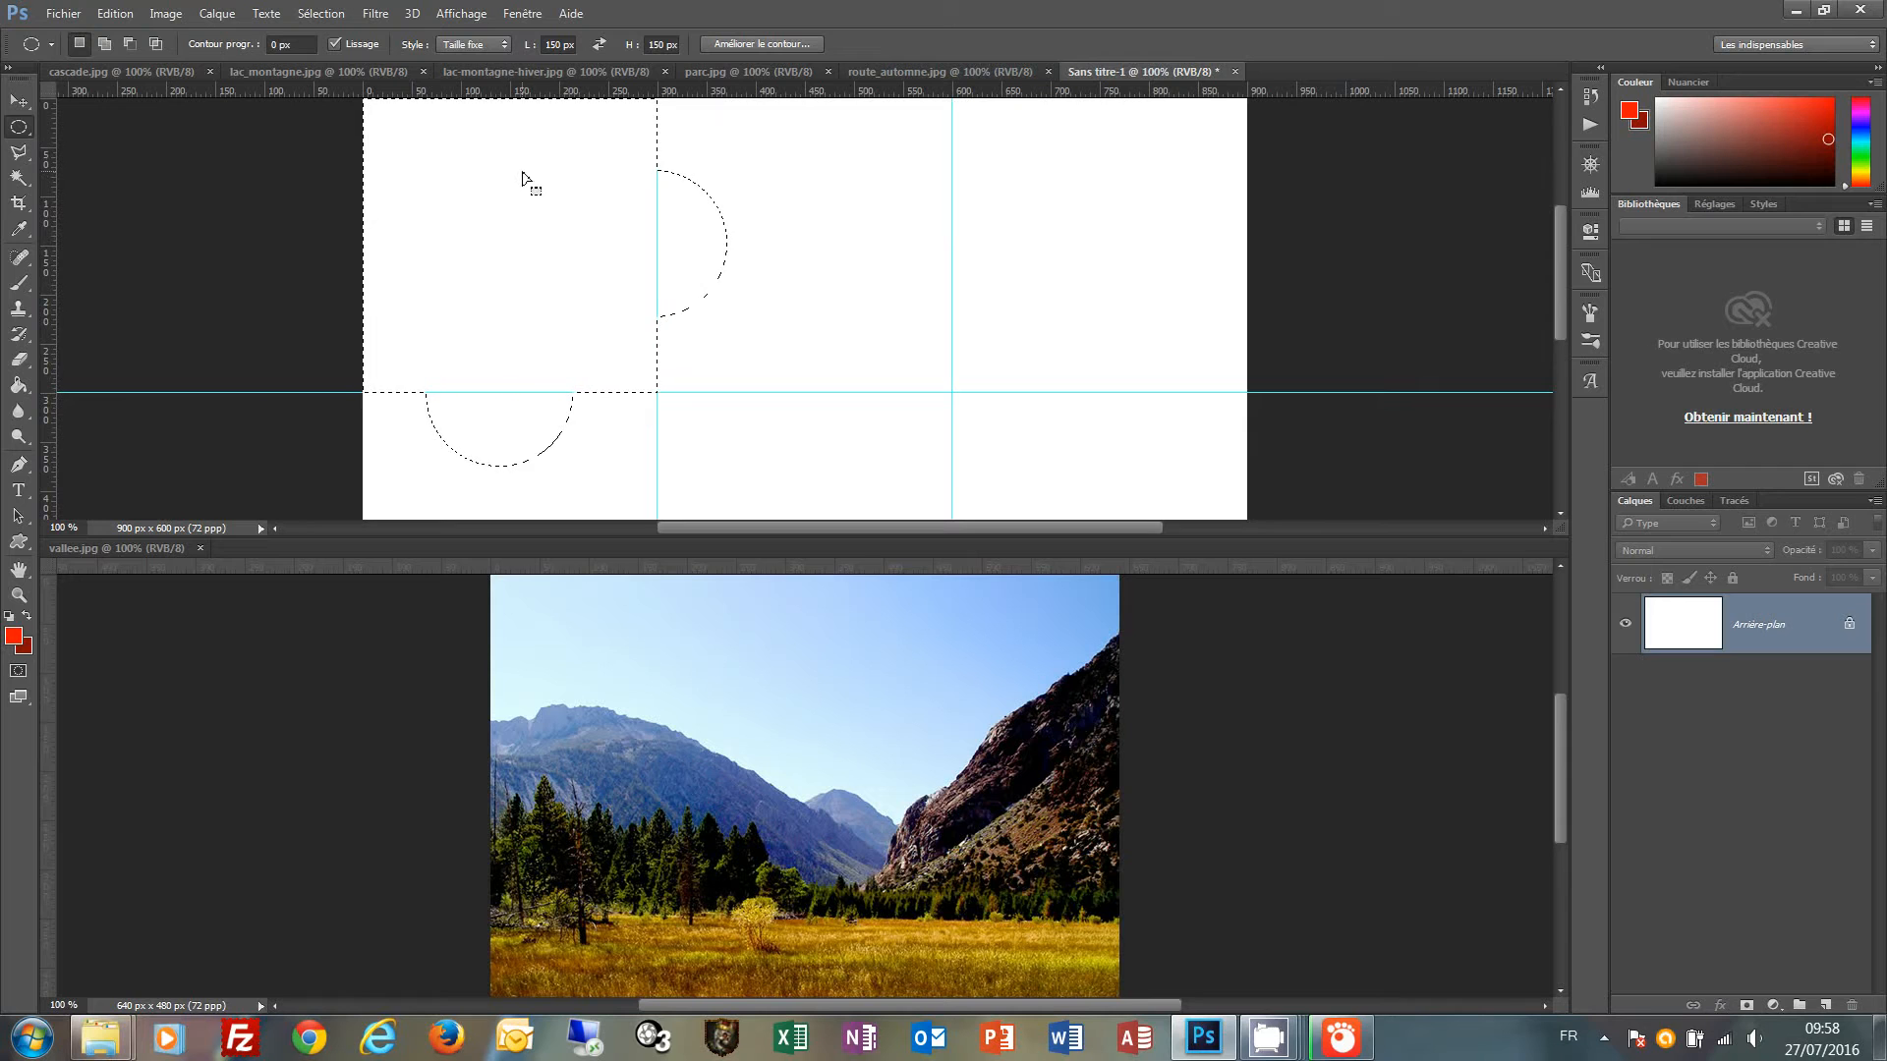
Transfer the puzzle-shaped selection onto vallee.jpg, frame the valley between the mountains, and copy the selected area into the blank document.
drag(521, 177, 843, 791)
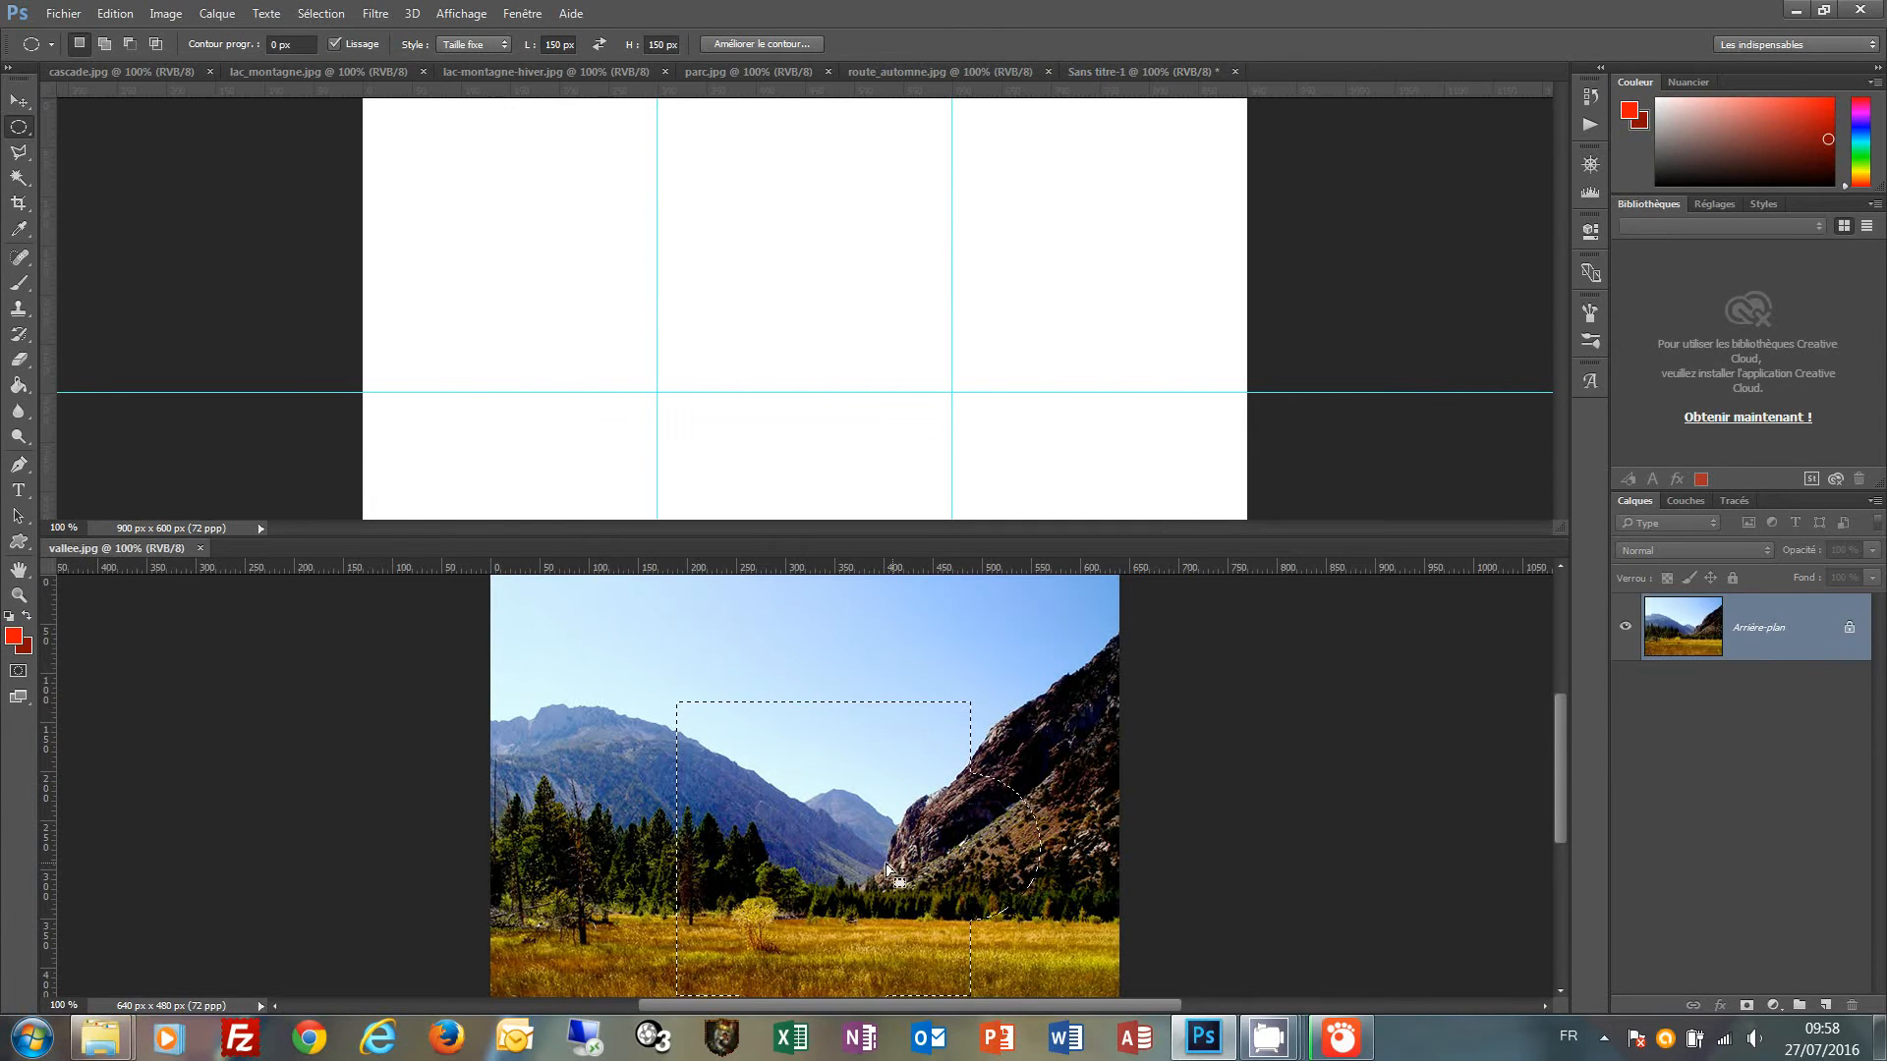
drag(888, 868, 850, 764)
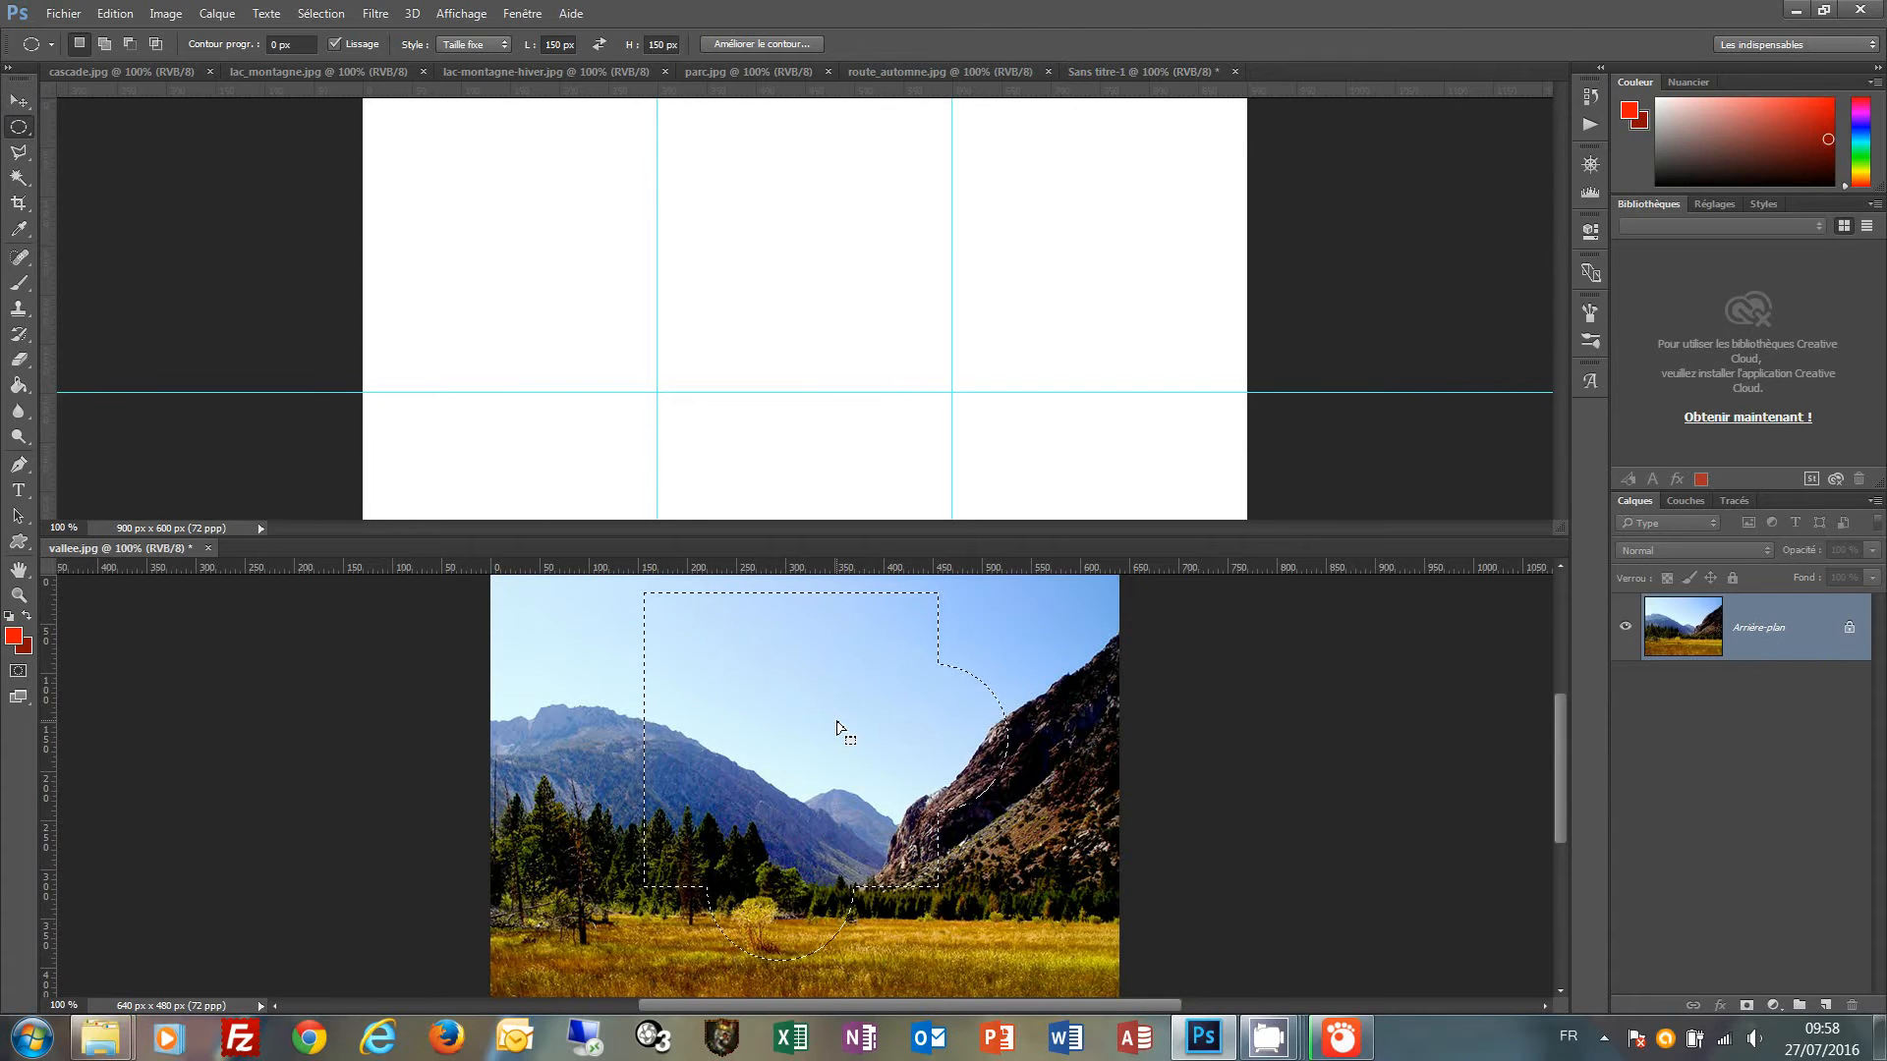
drag(836, 727, 539, 273)
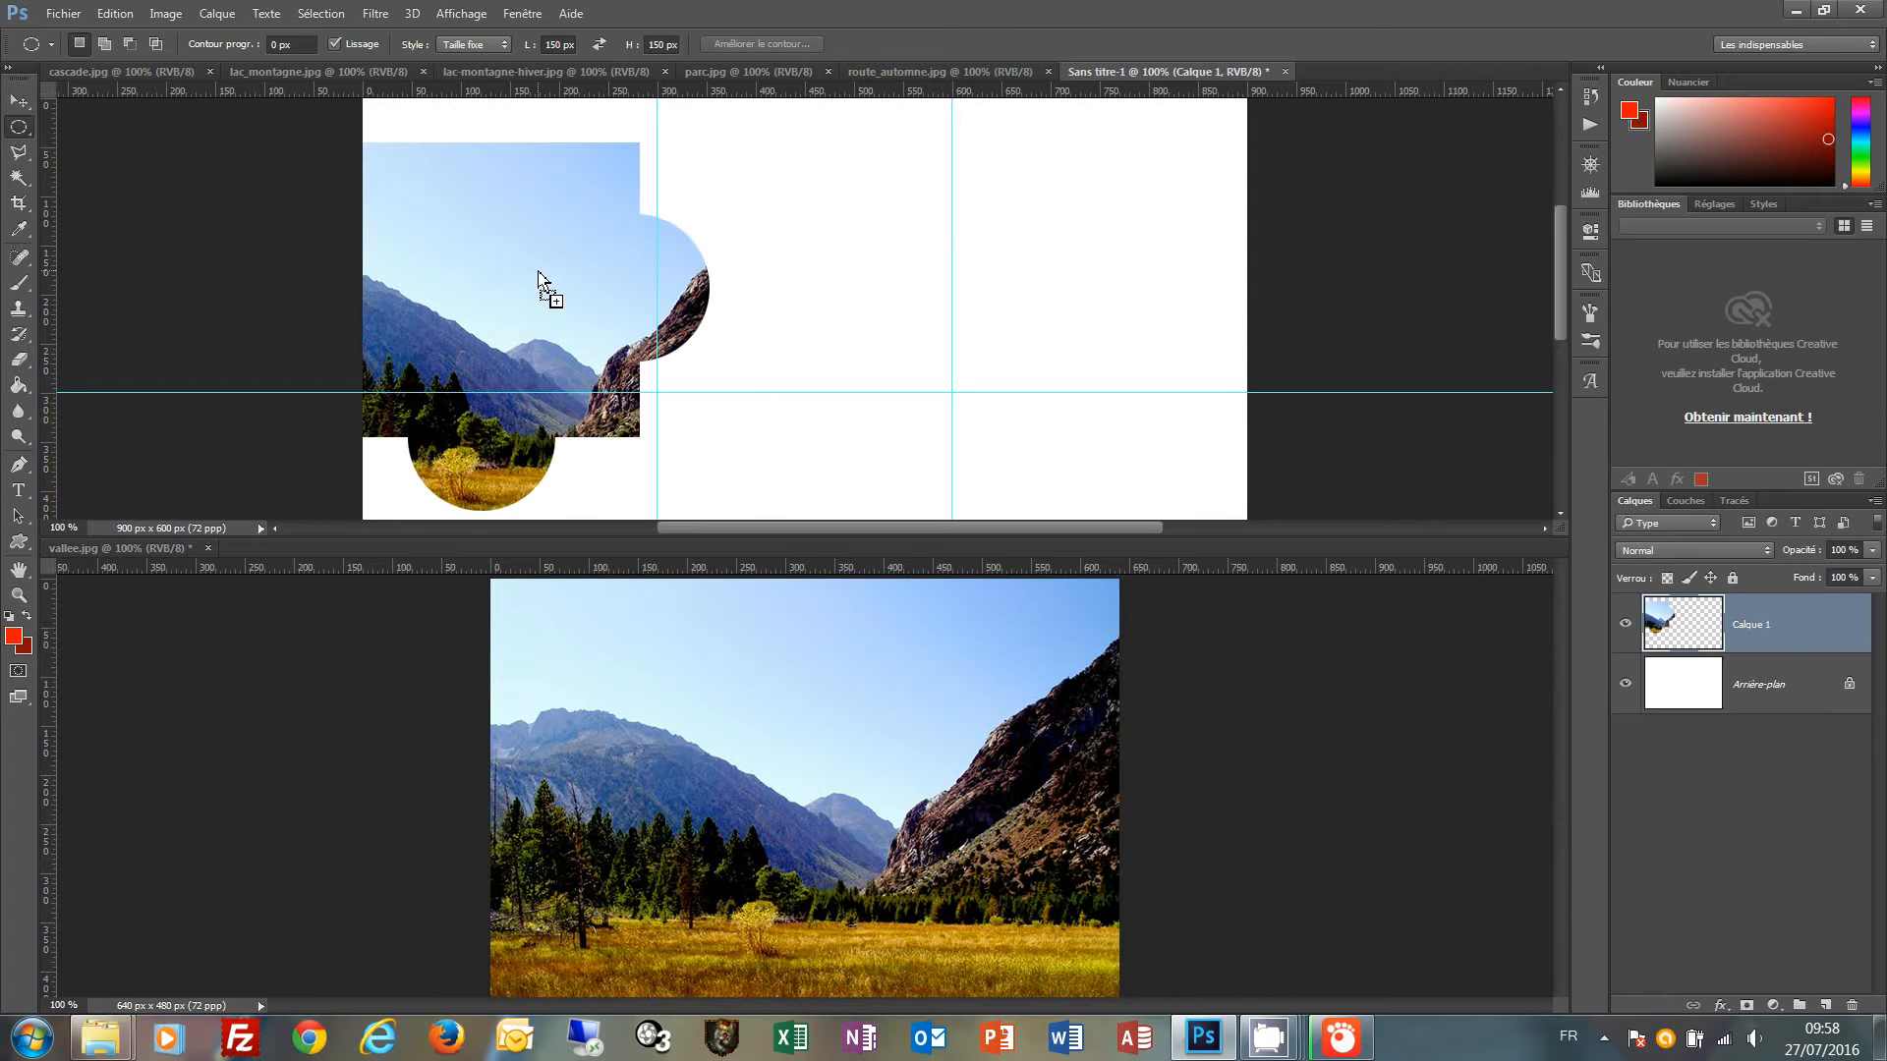
Close vallee.jpg without saving and move the valley piece so it fits the upper-left grid square against the guides.
click(210, 548)
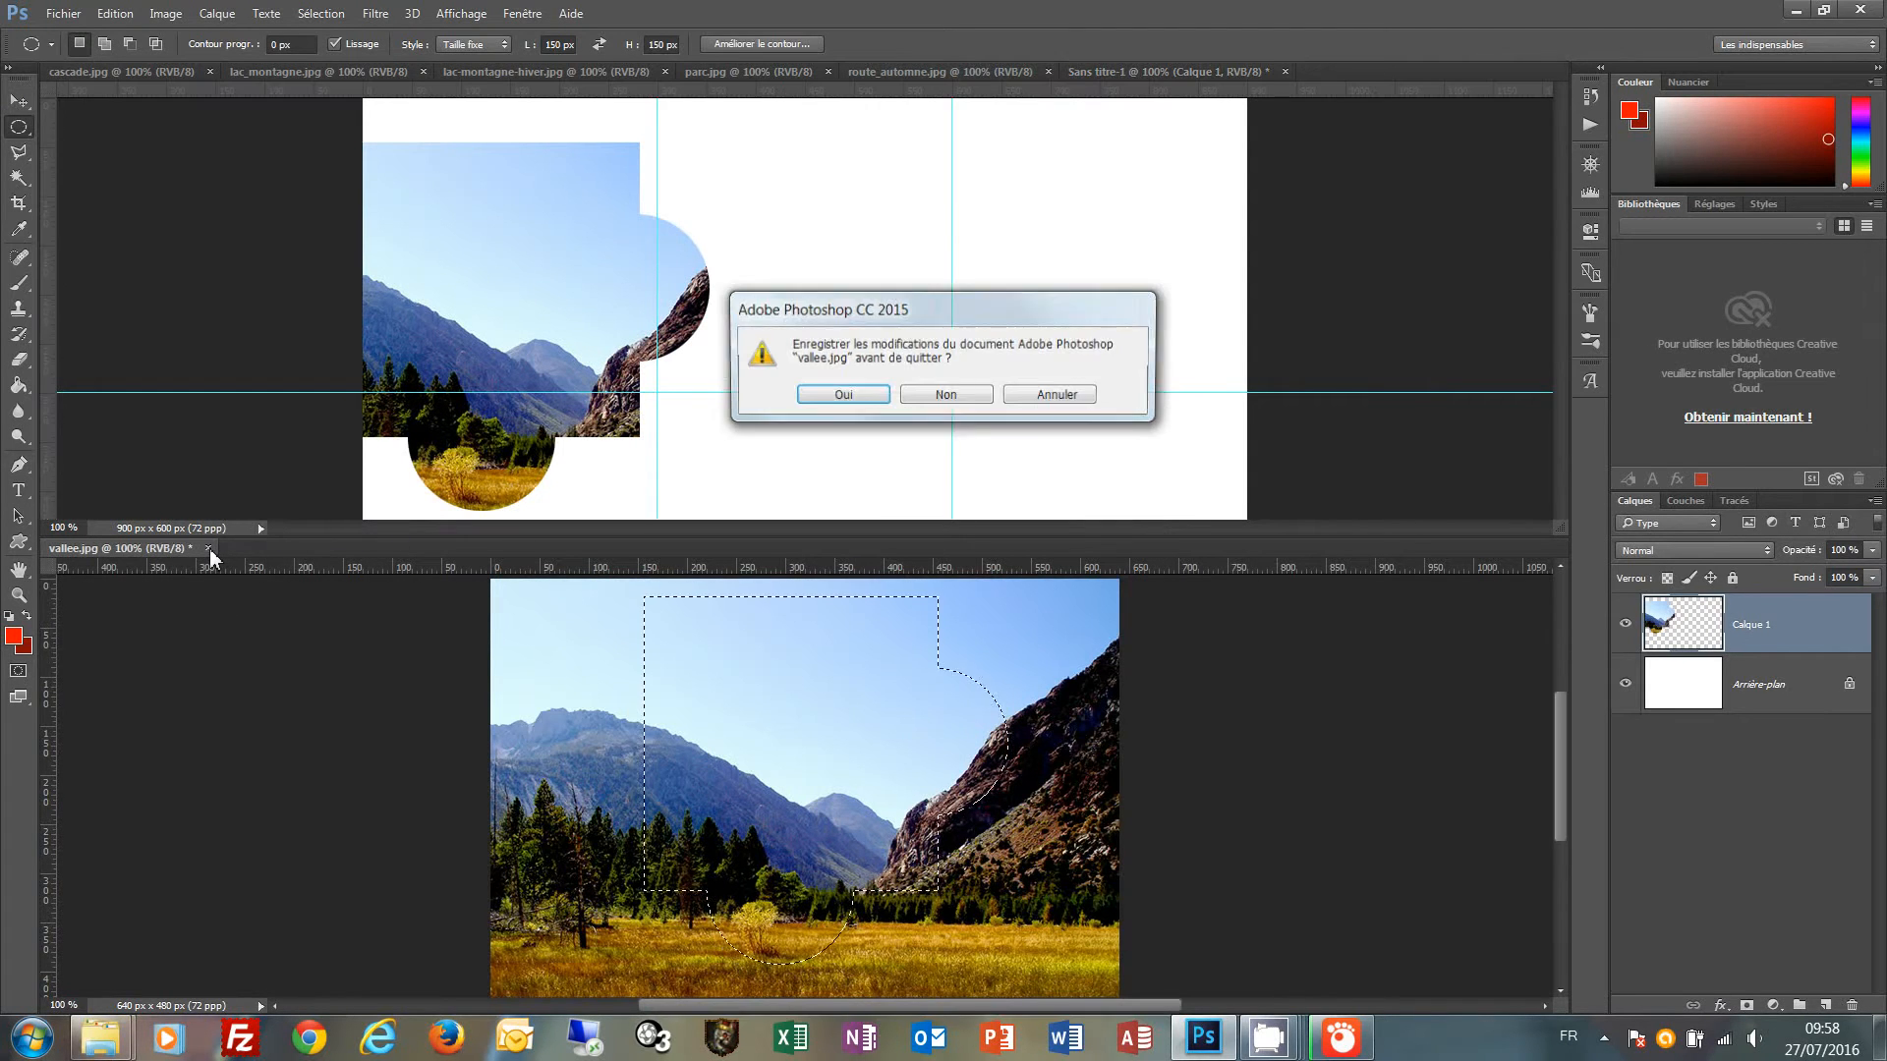
click(963, 400)
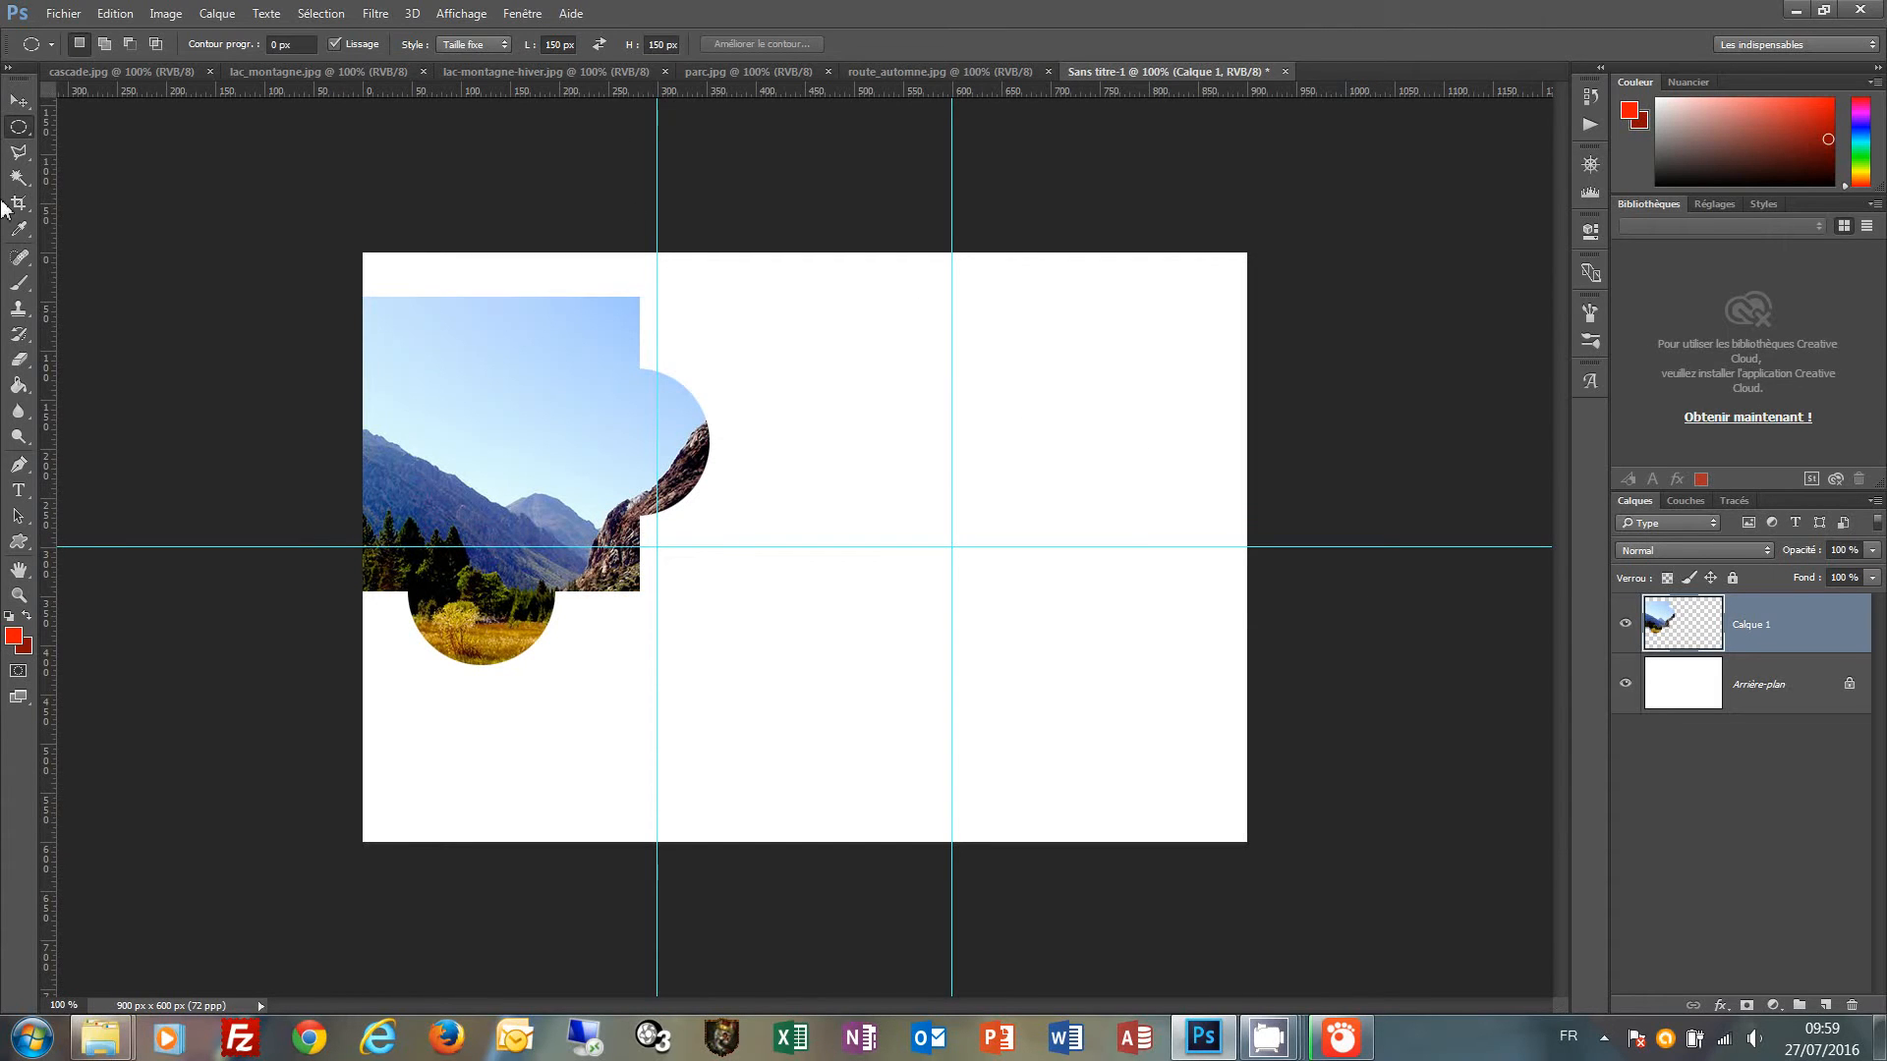
click(20, 102)
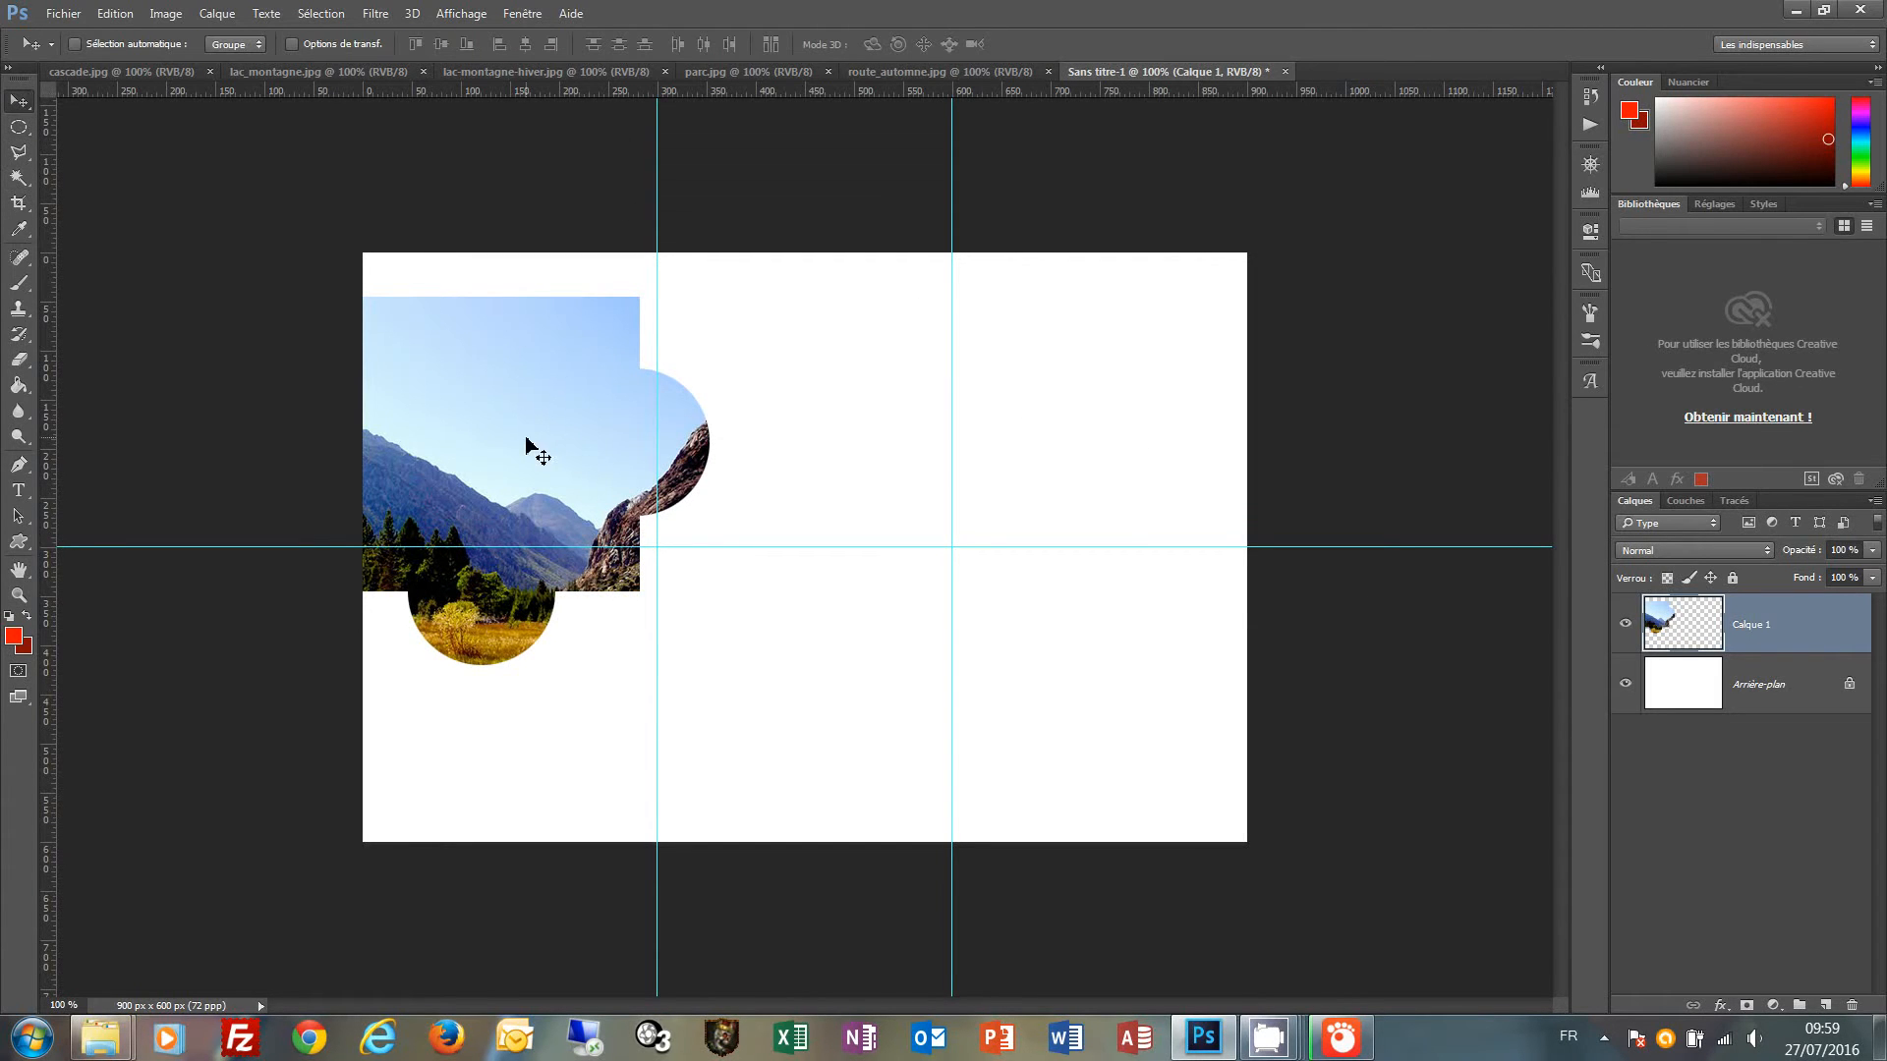
drag(528, 440, 549, 401)
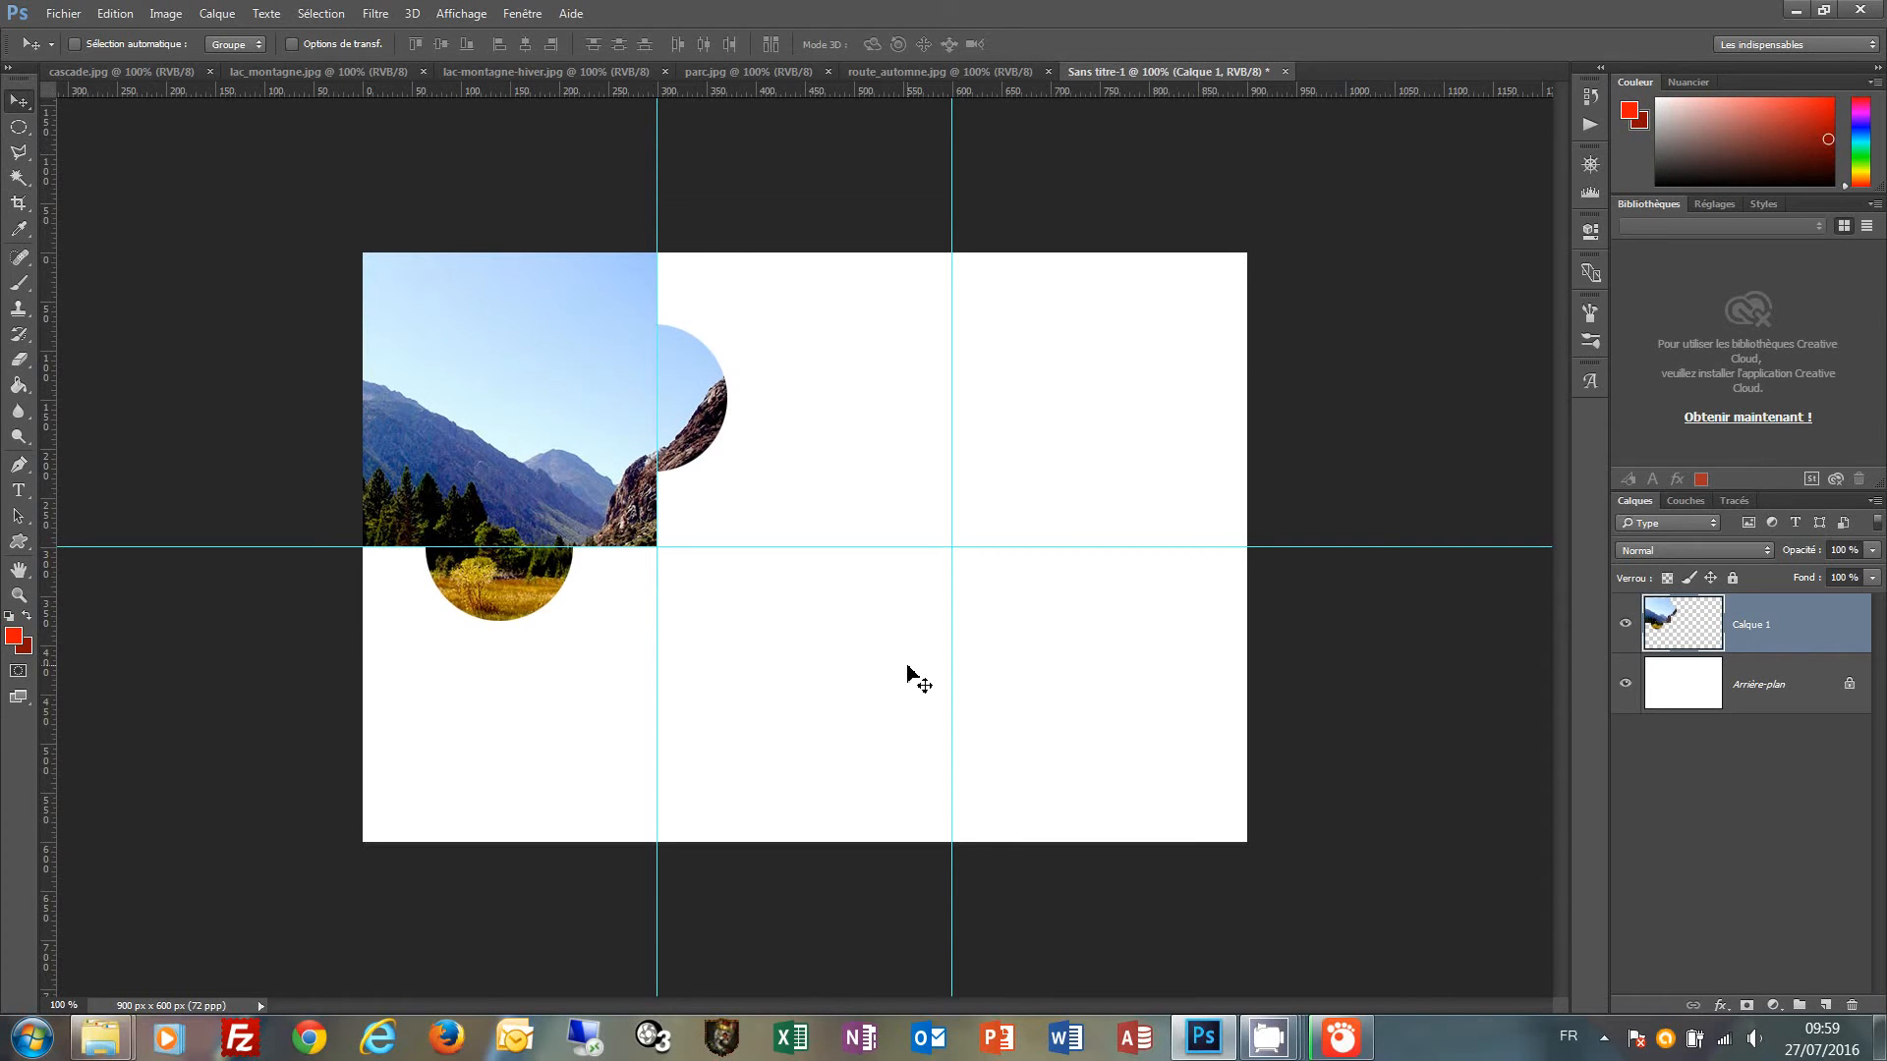
Select the upper-middle grid square with the Rectangular Marquee tool, following the guides.
click(14, 130)
click(73, 129)
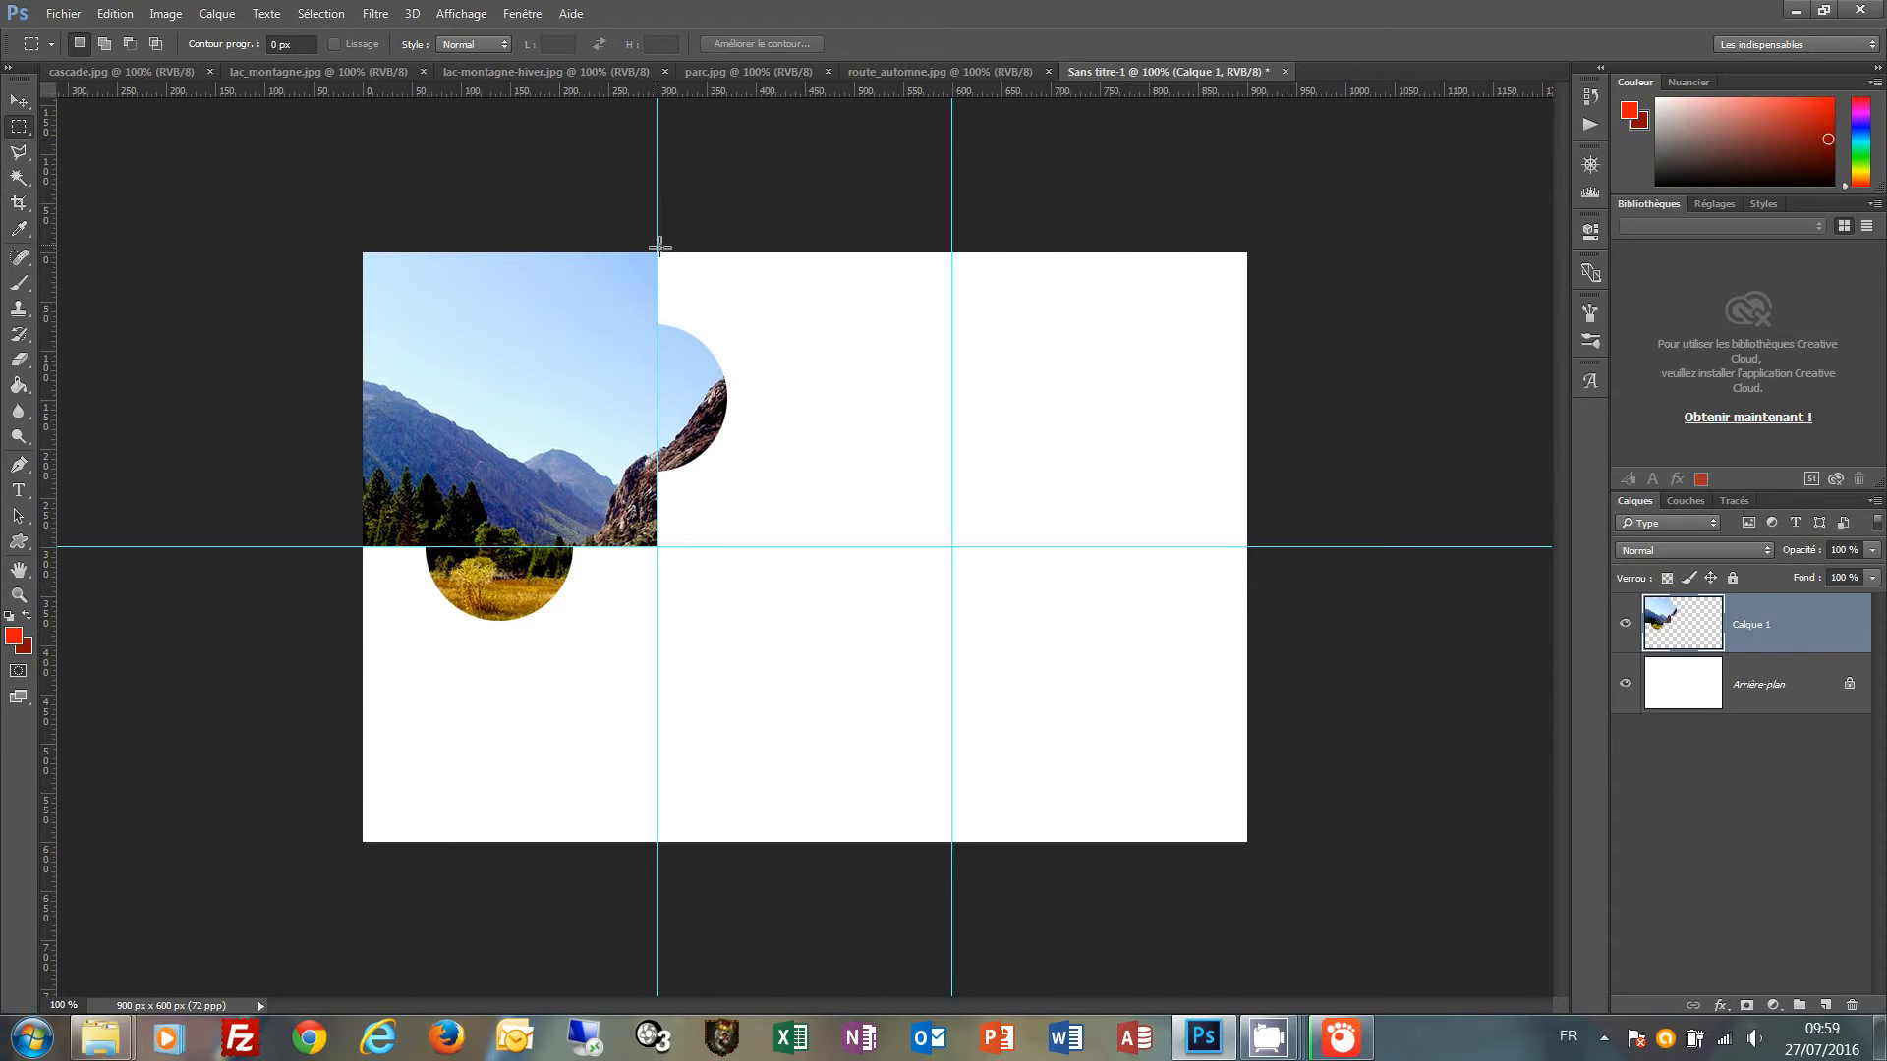
drag(660, 246, 951, 548)
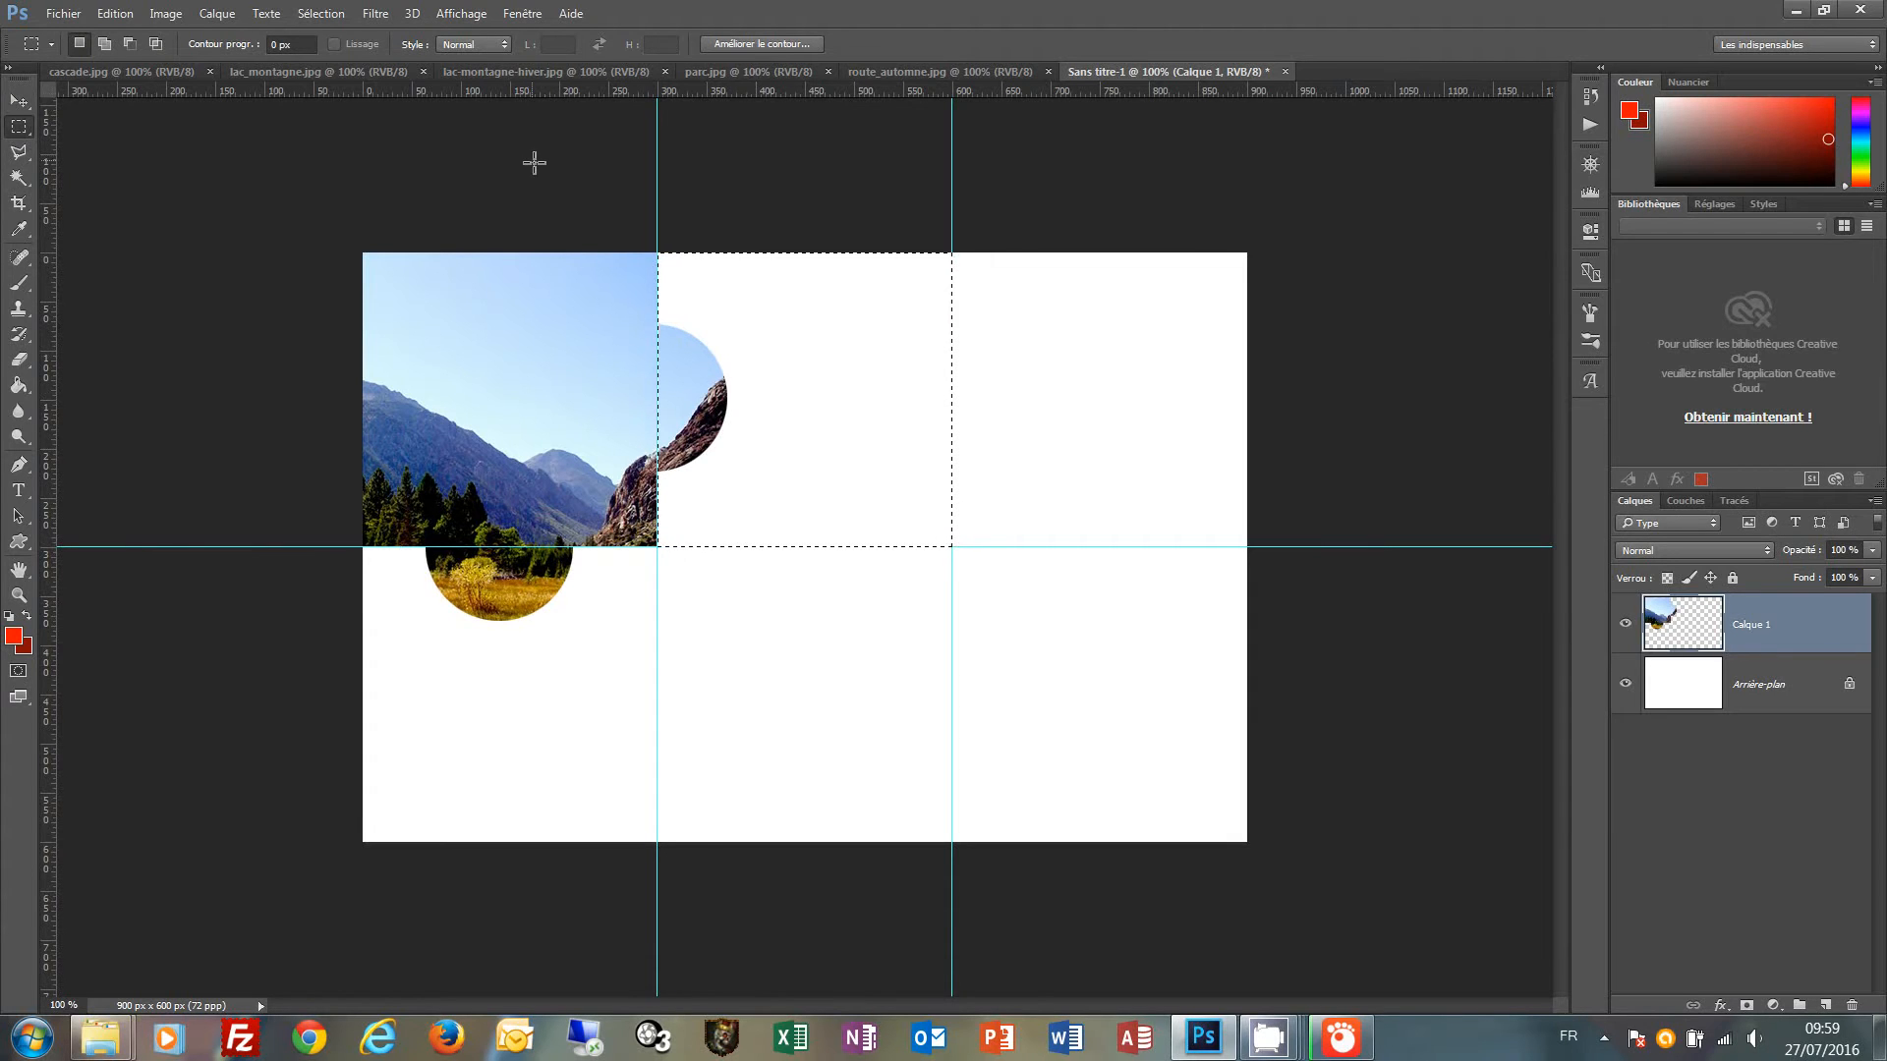
Show the puzzle document above route_automne.jpg in two horizontal panes and use the square selection to copy the forest road area into it.
click(523, 13)
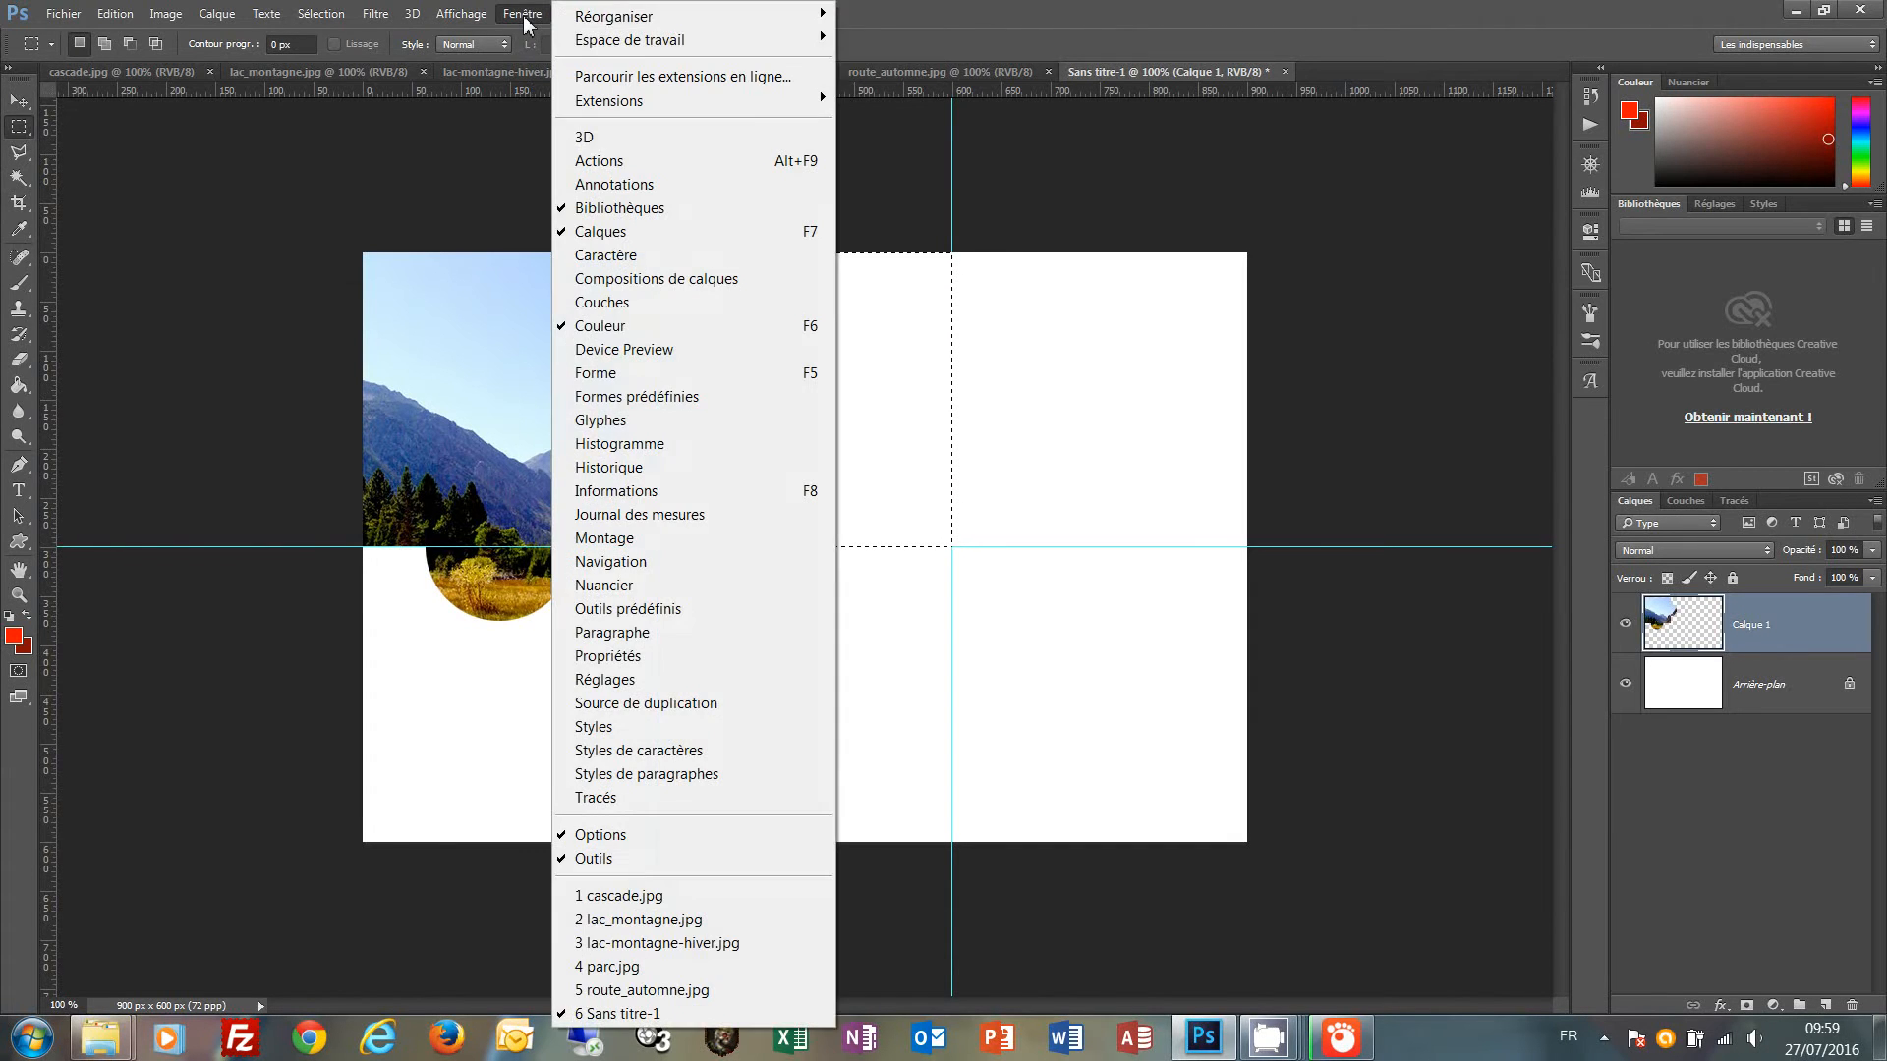
mouse_move(730, 16)
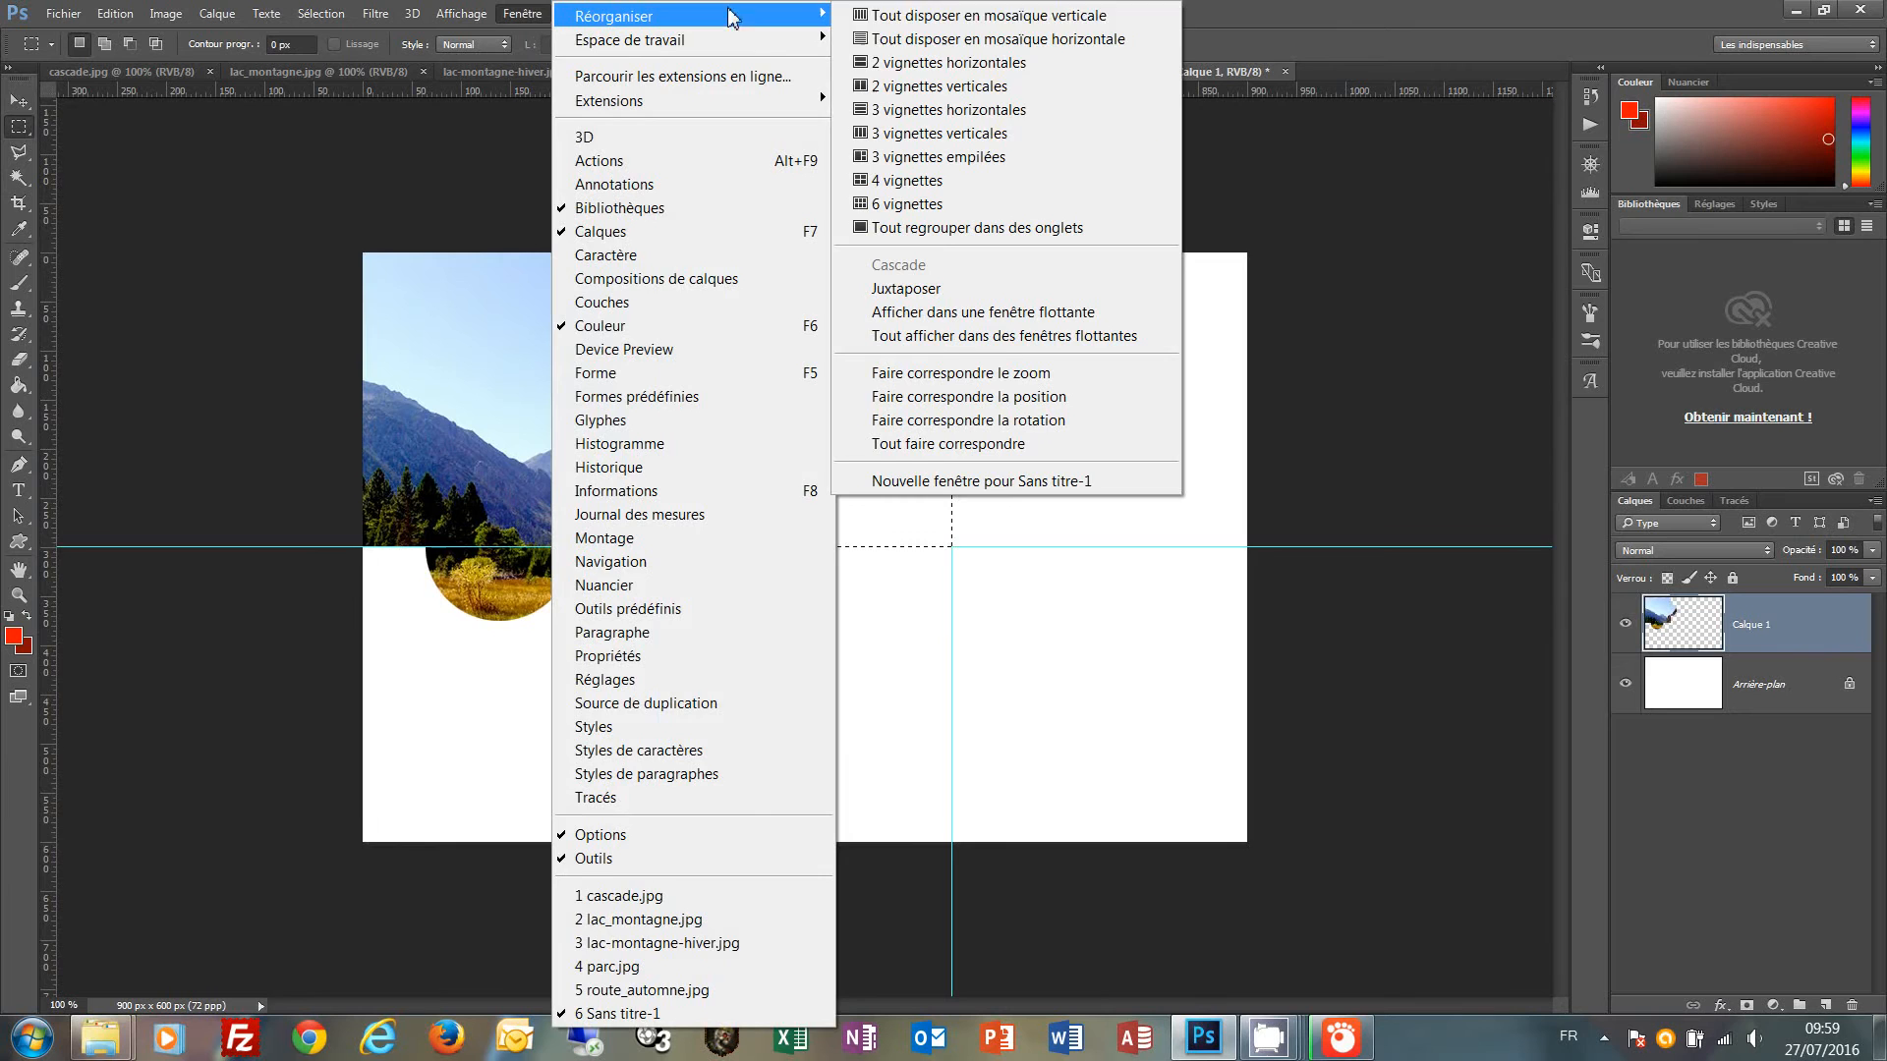
click(925, 63)
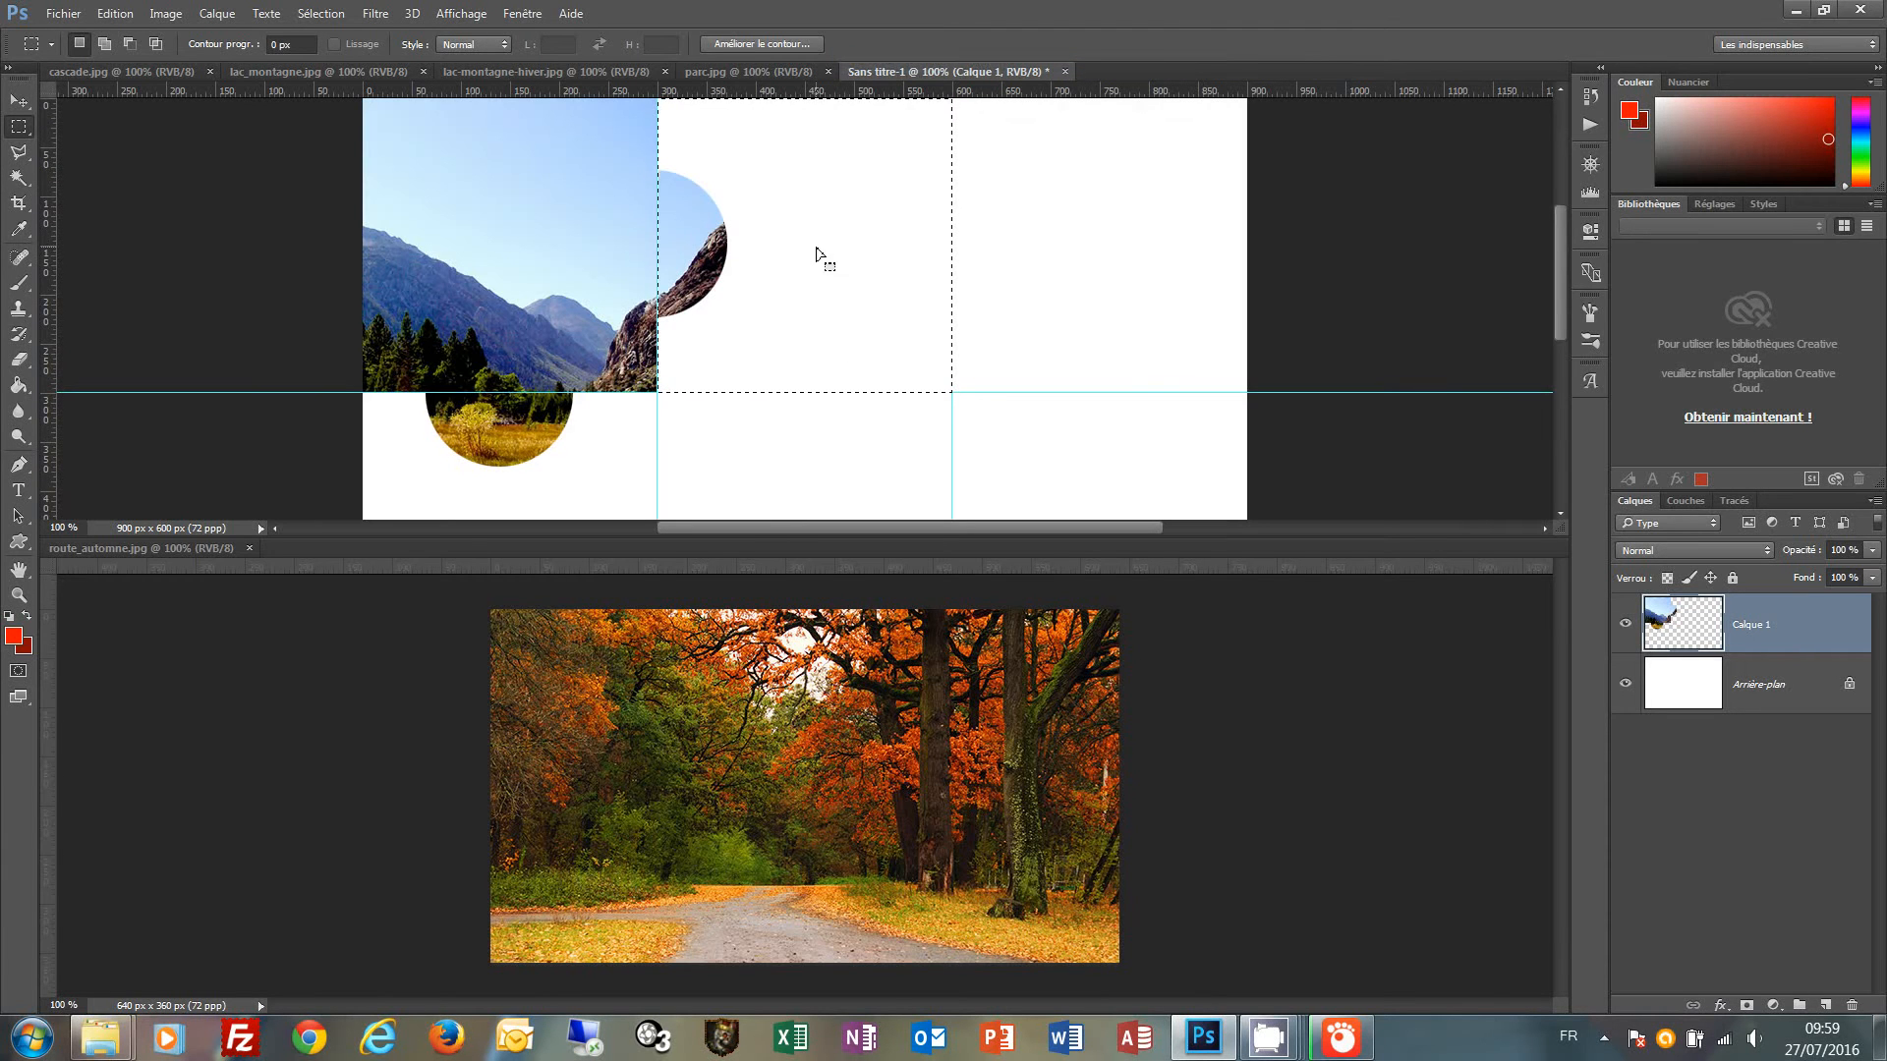
drag(817, 255, 867, 261)
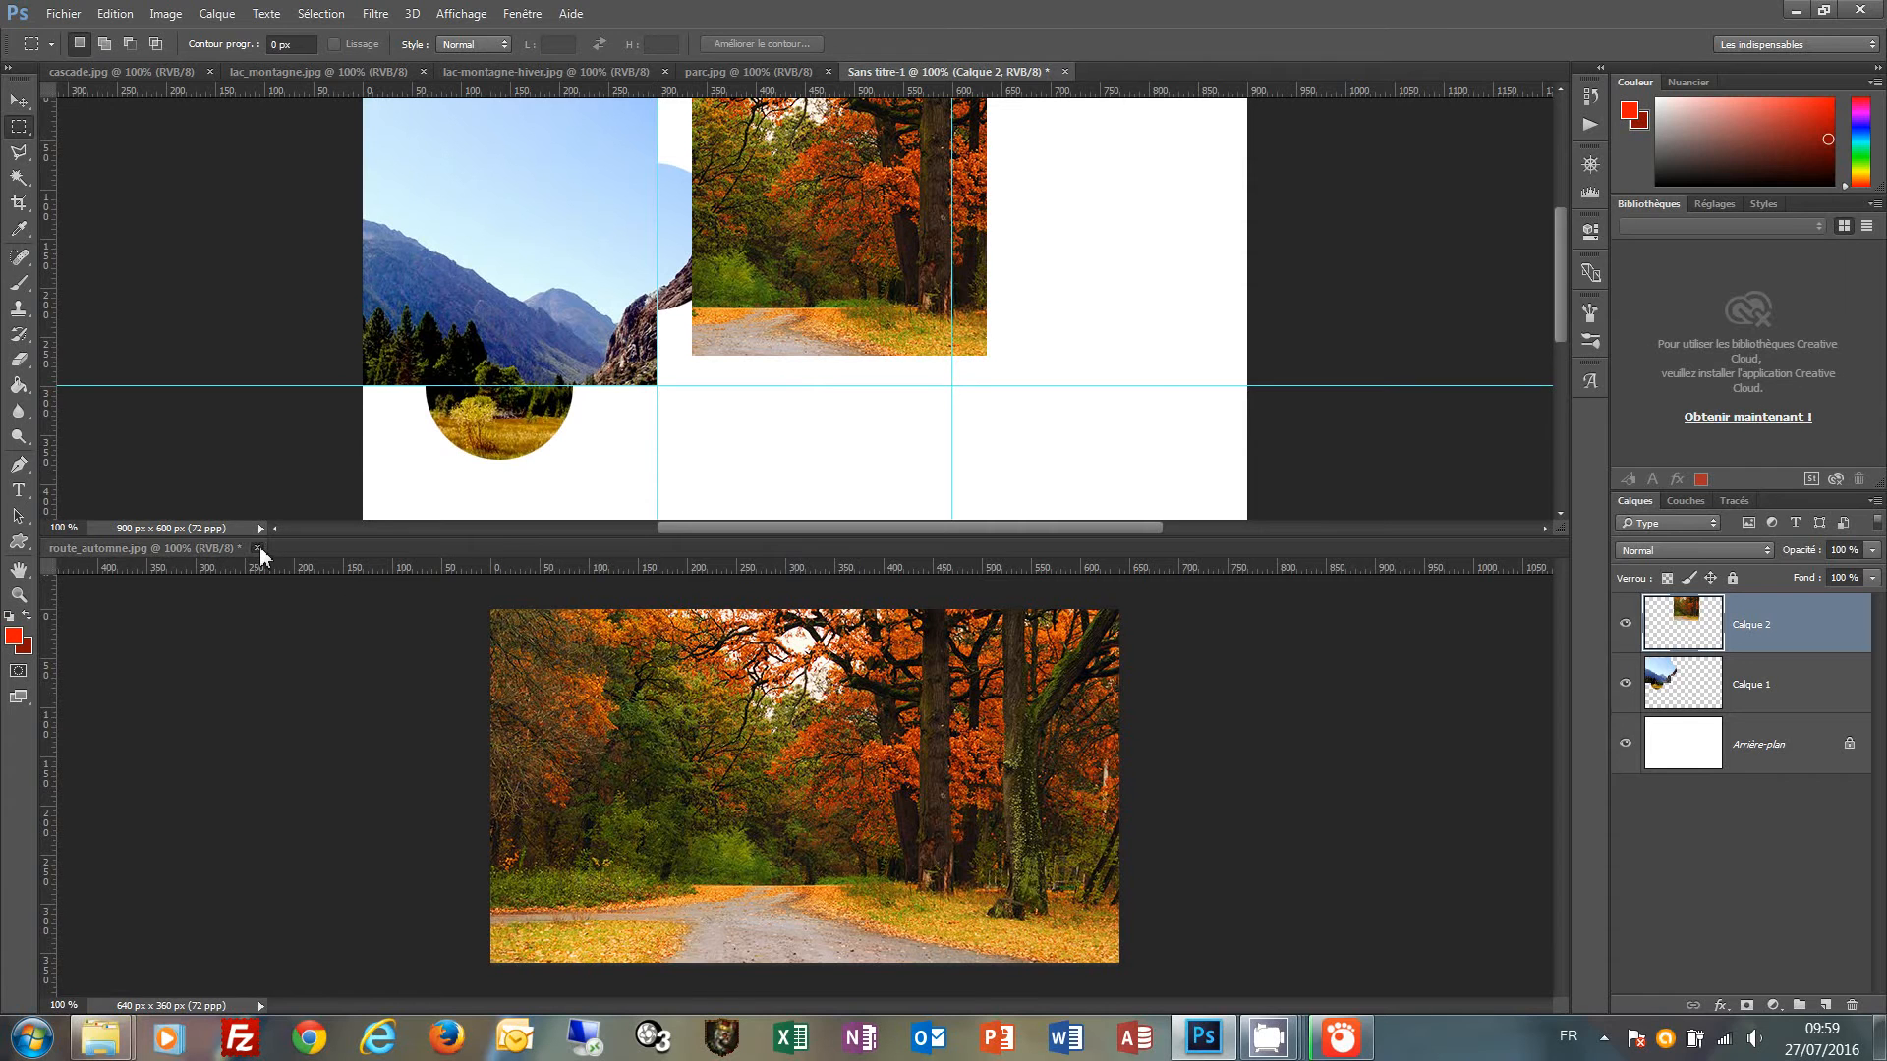
Close route_automne.jpg without saving and move the autumn forest piece so it fits the upper-middle grid square against the guides.
click(258, 550)
click(936, 399)
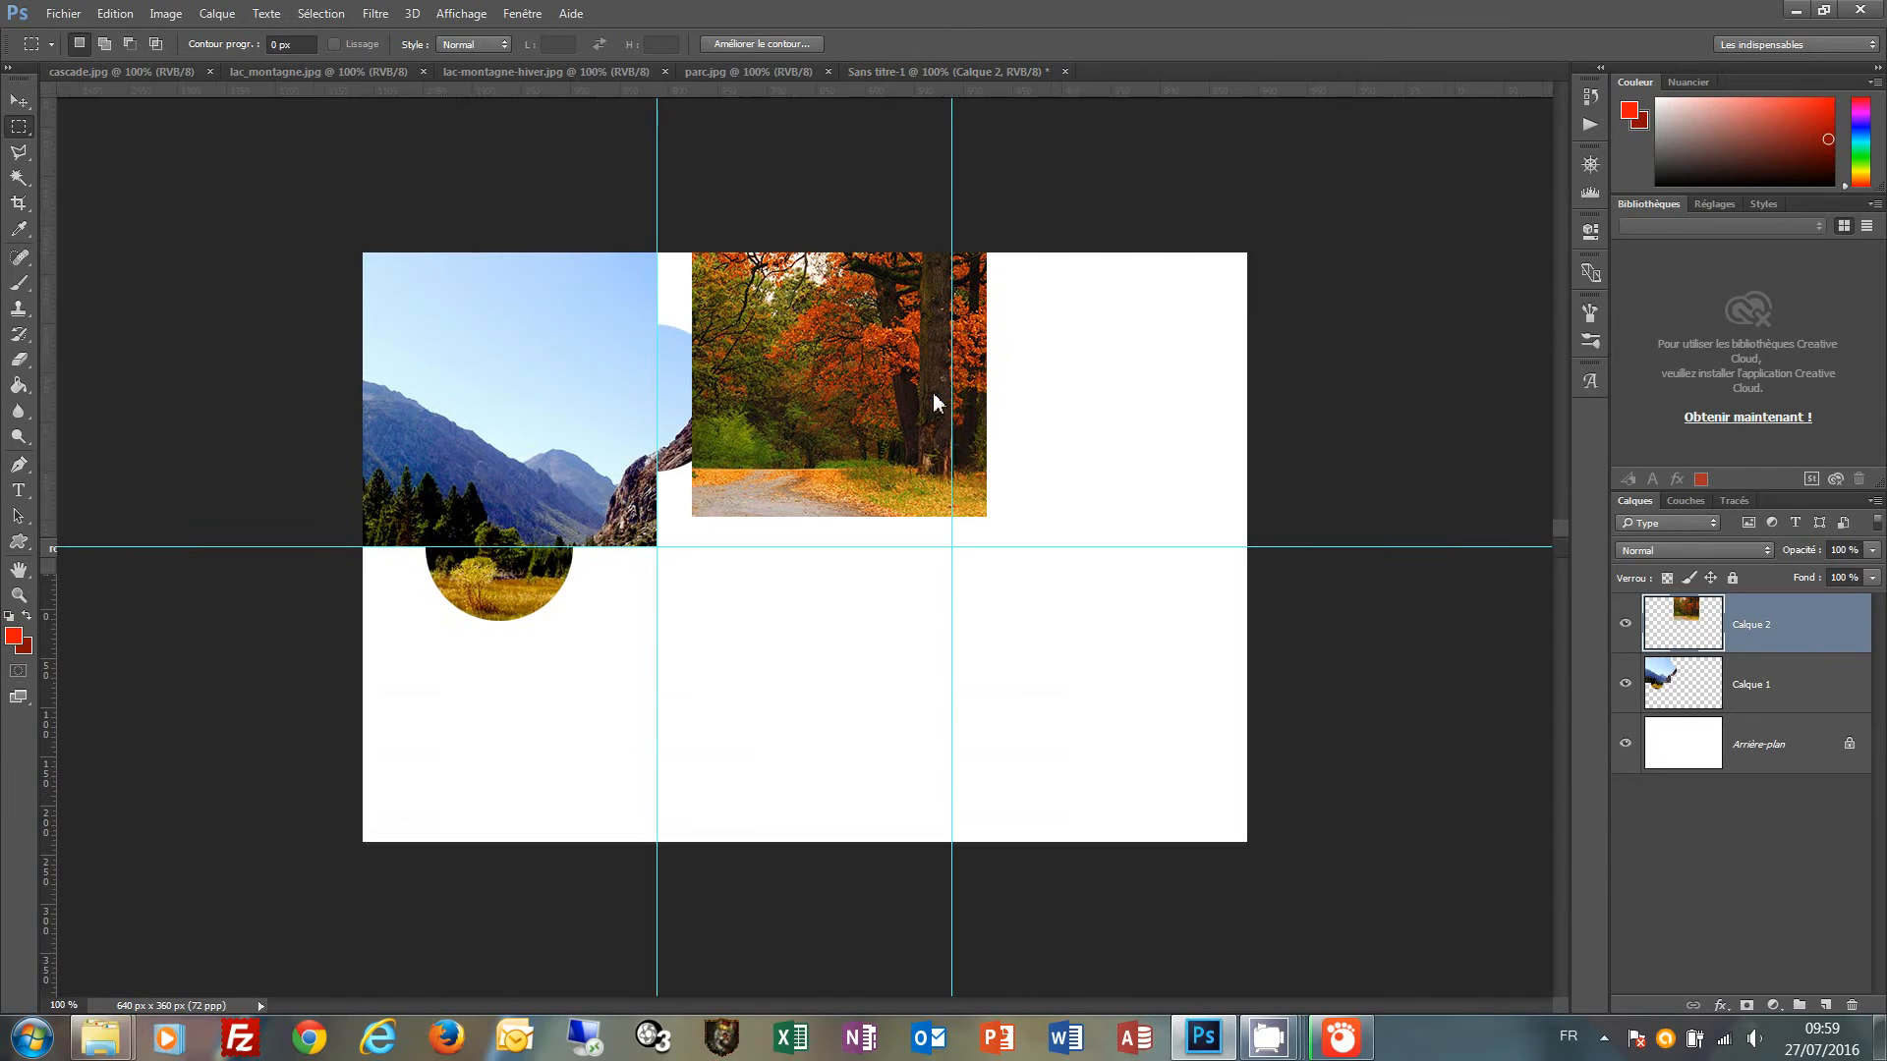
click(19, 100)
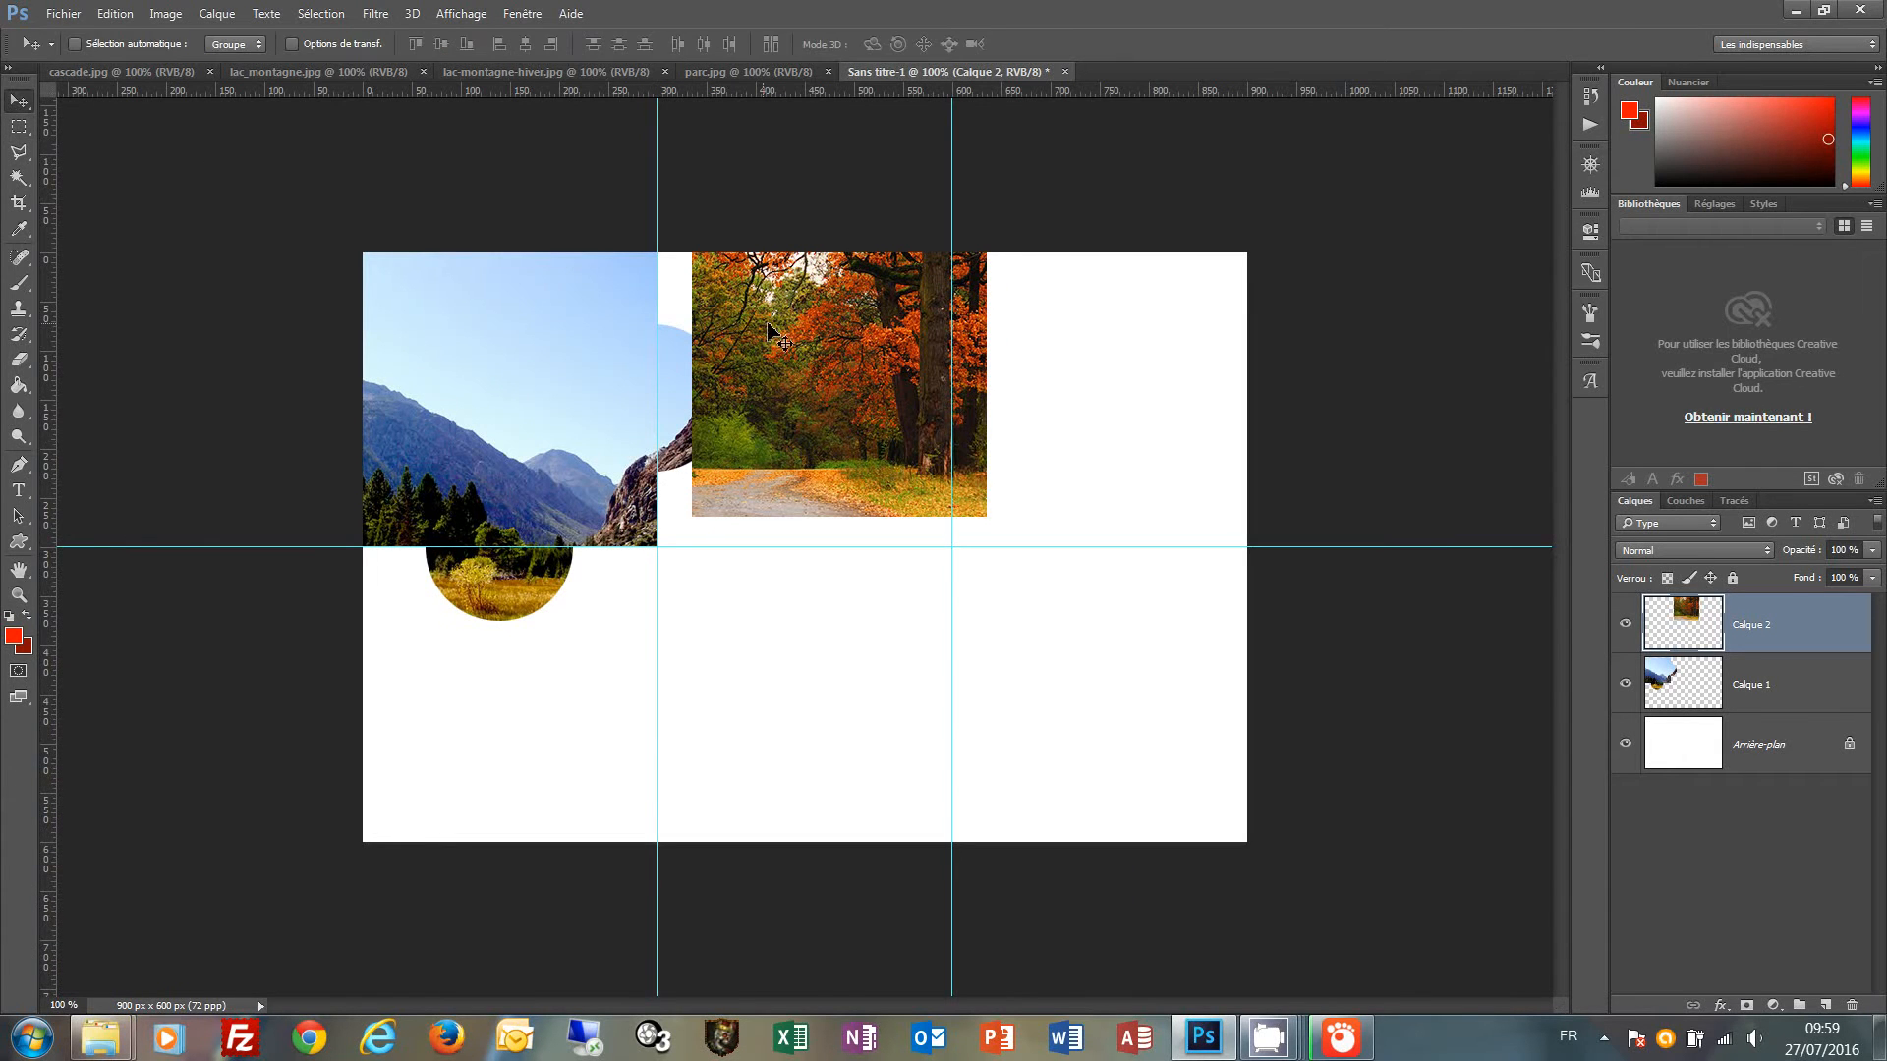
drag(767, 328, 796, 371)
Confirm the Layers panel options with the largest thumbnail size and move Calque 2 below Calque 1 so the valley tab overlaps the forest.
click(19, 126)
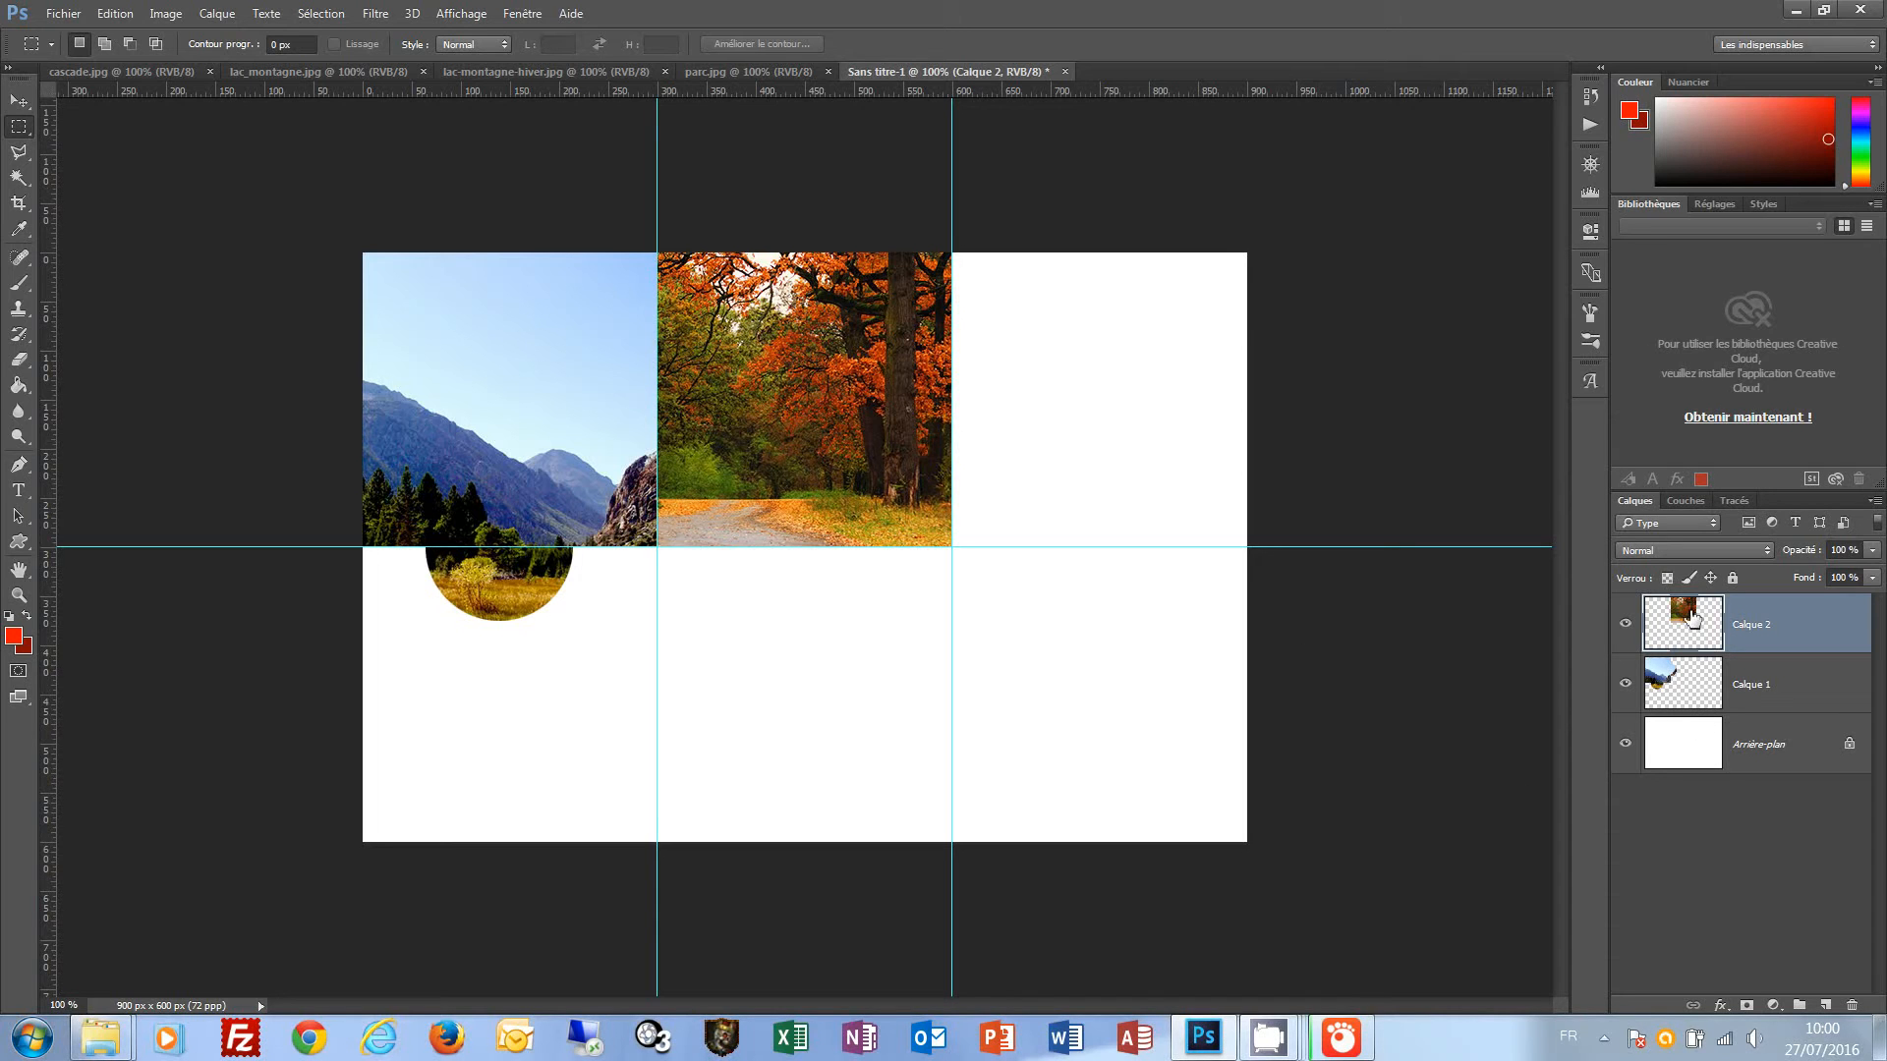
click(1874, 501)
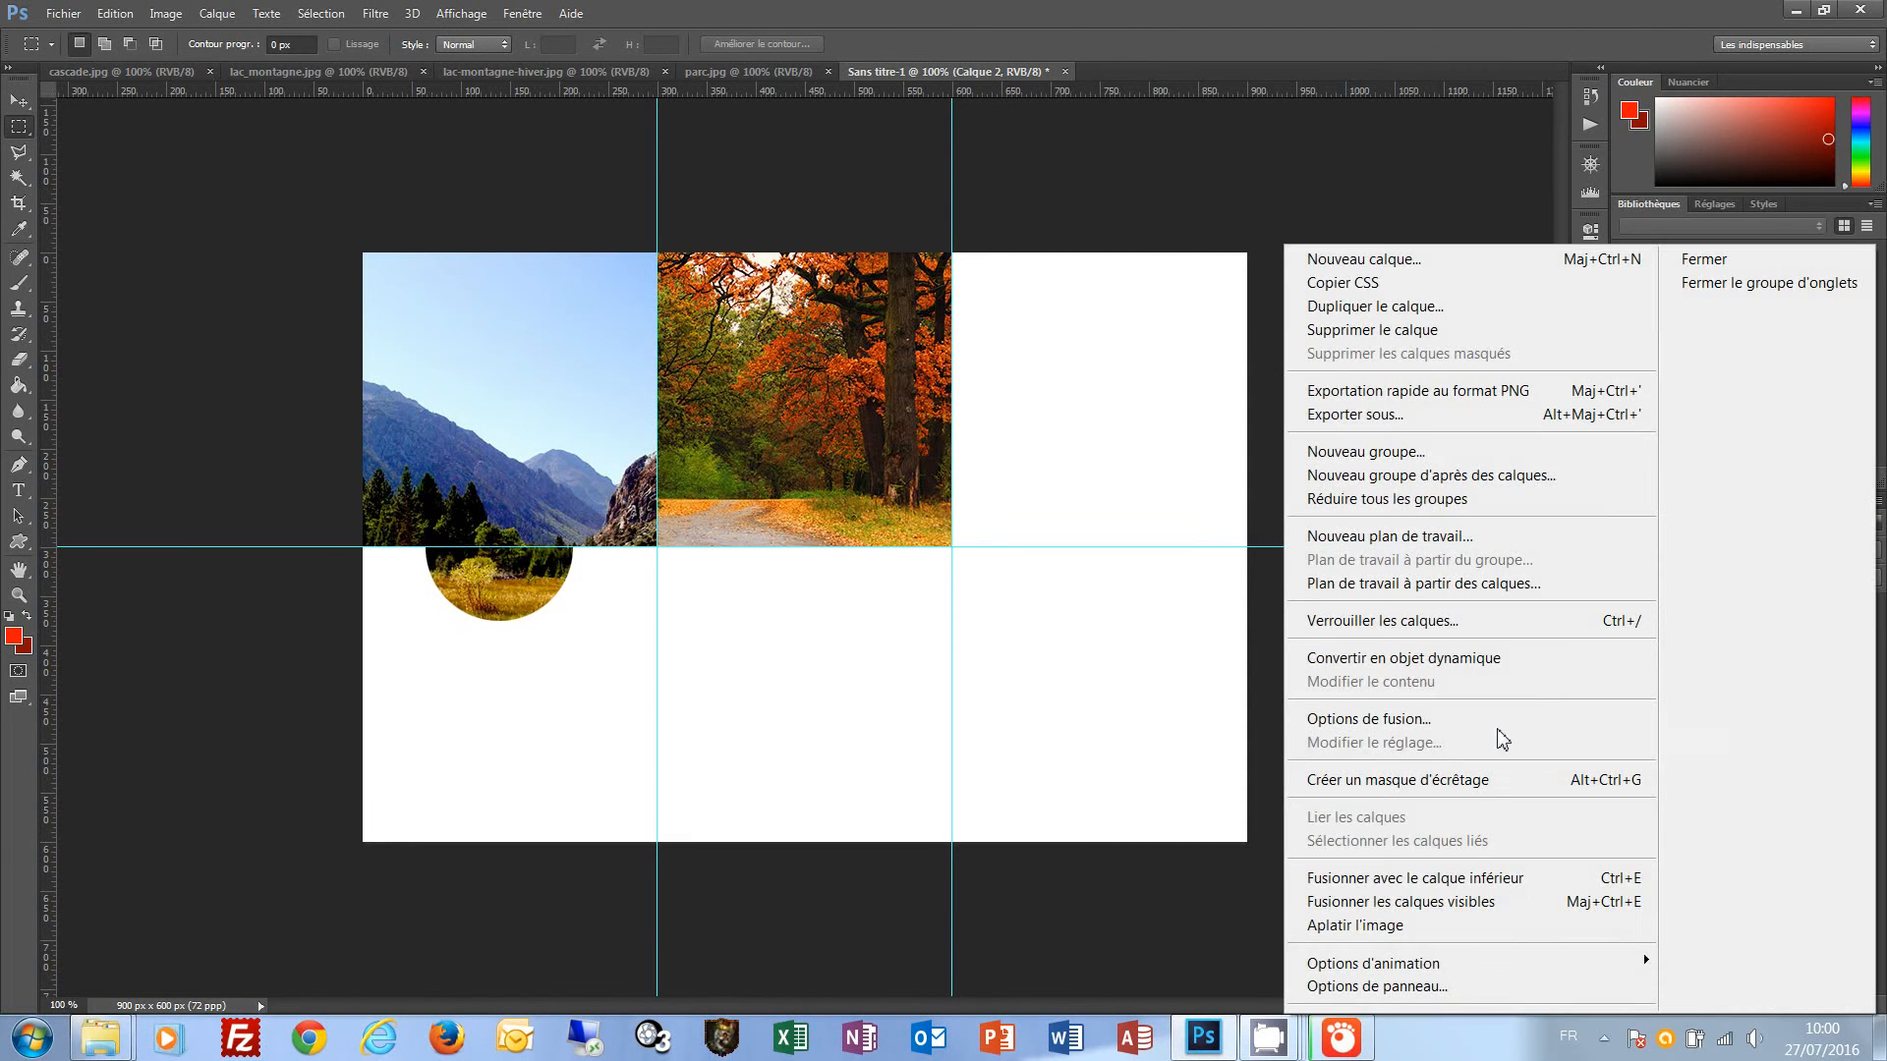
click(1408, 995)
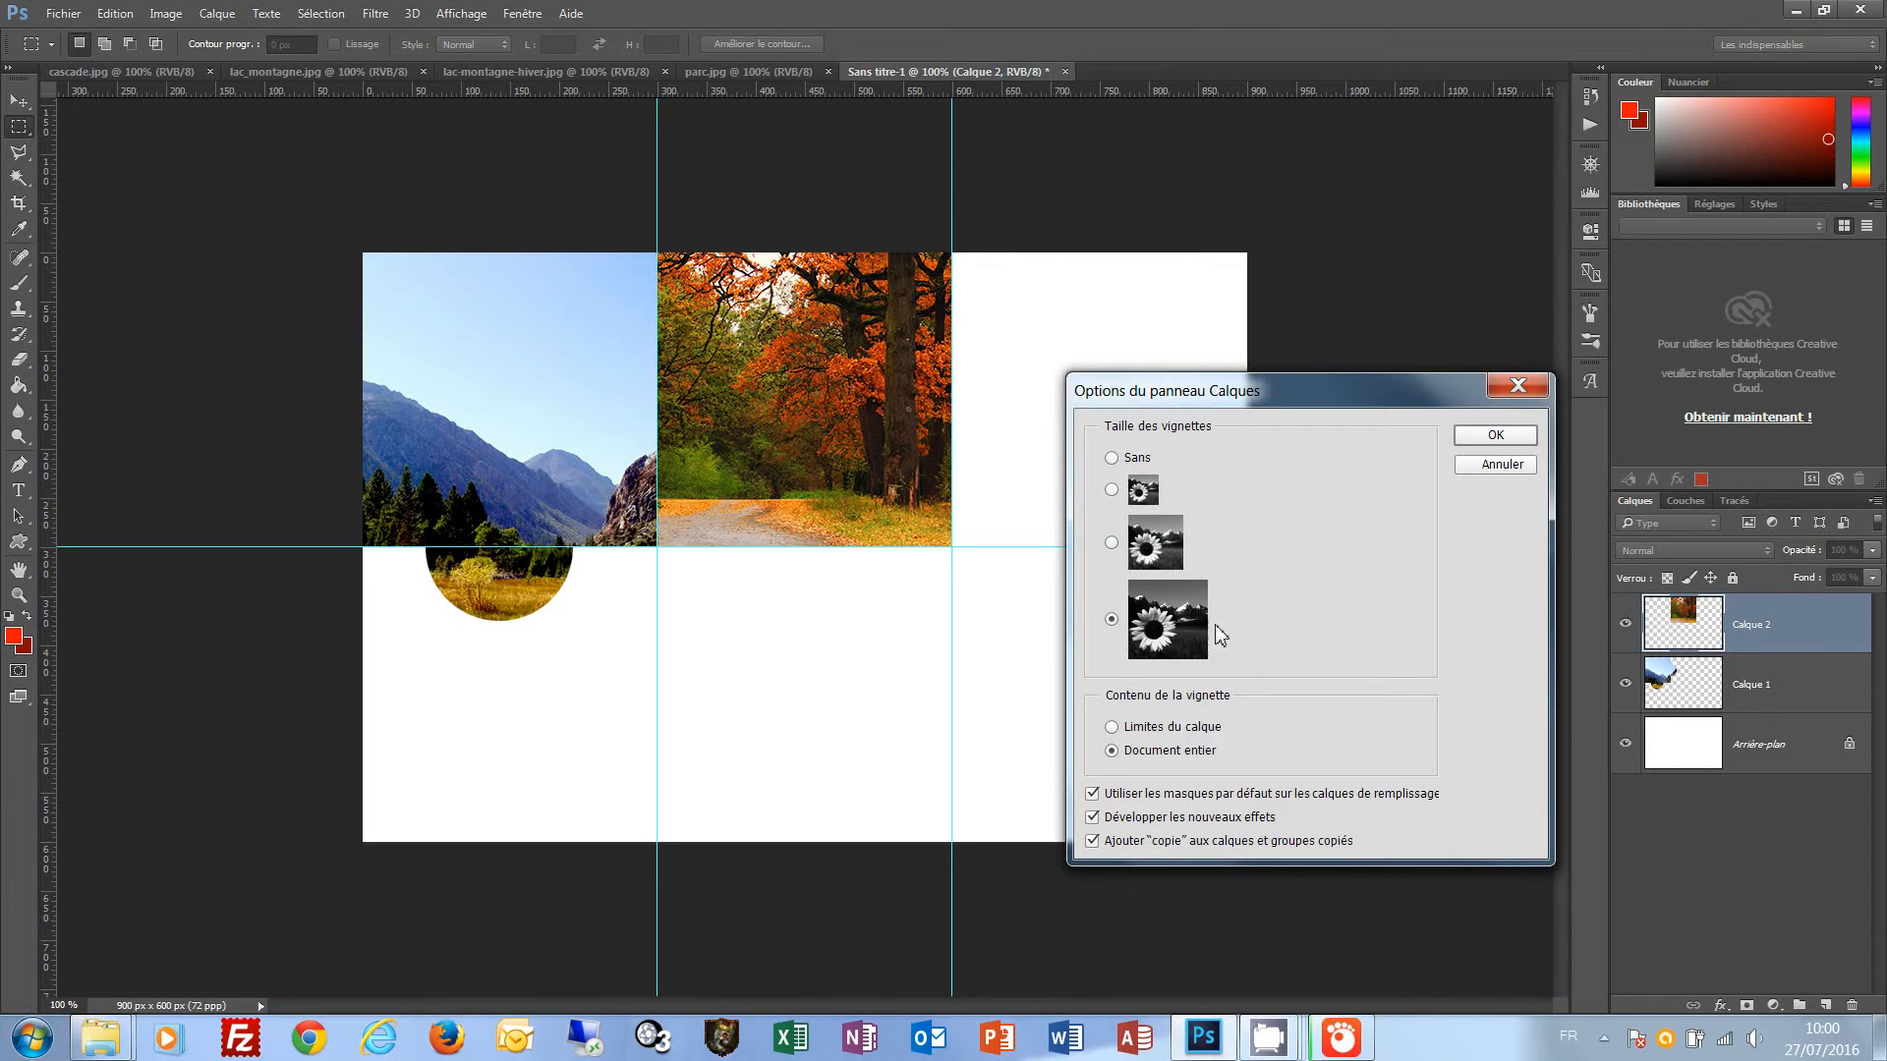
click(1495, 434)
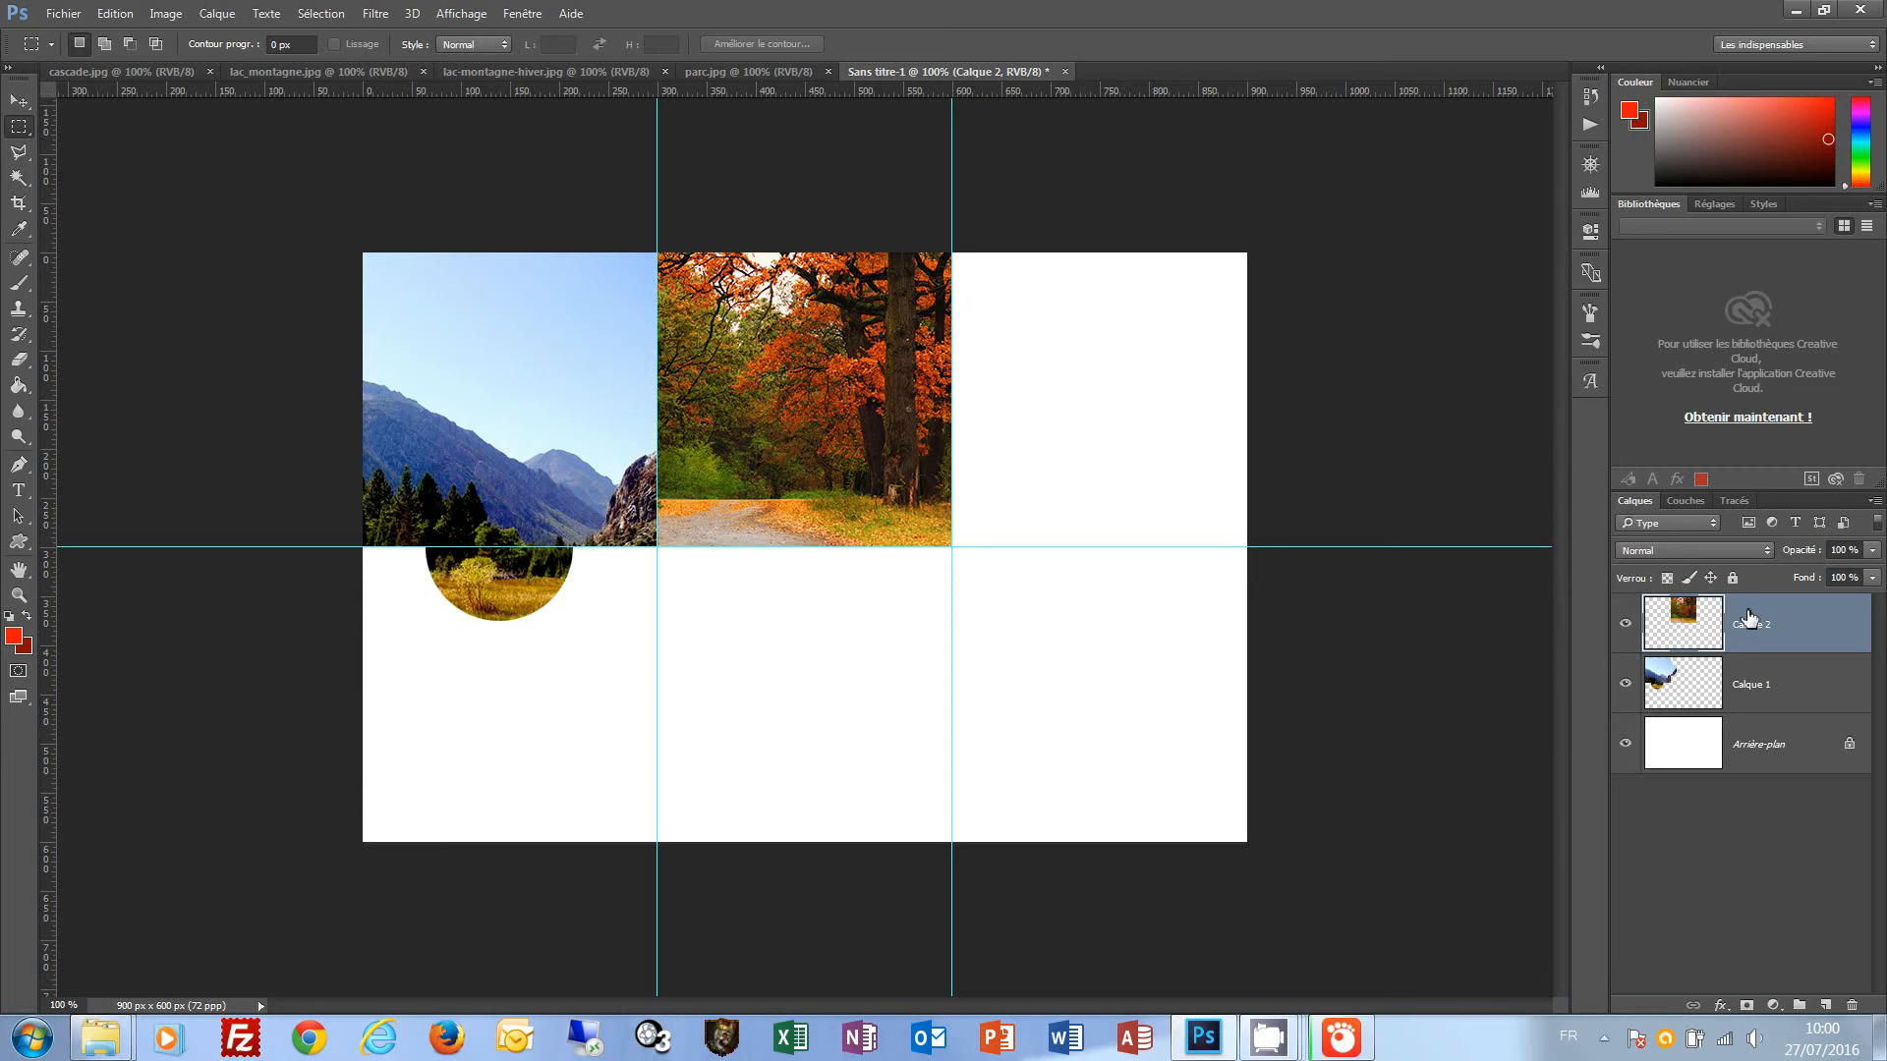
drag(1747, 617, 1748, 704)
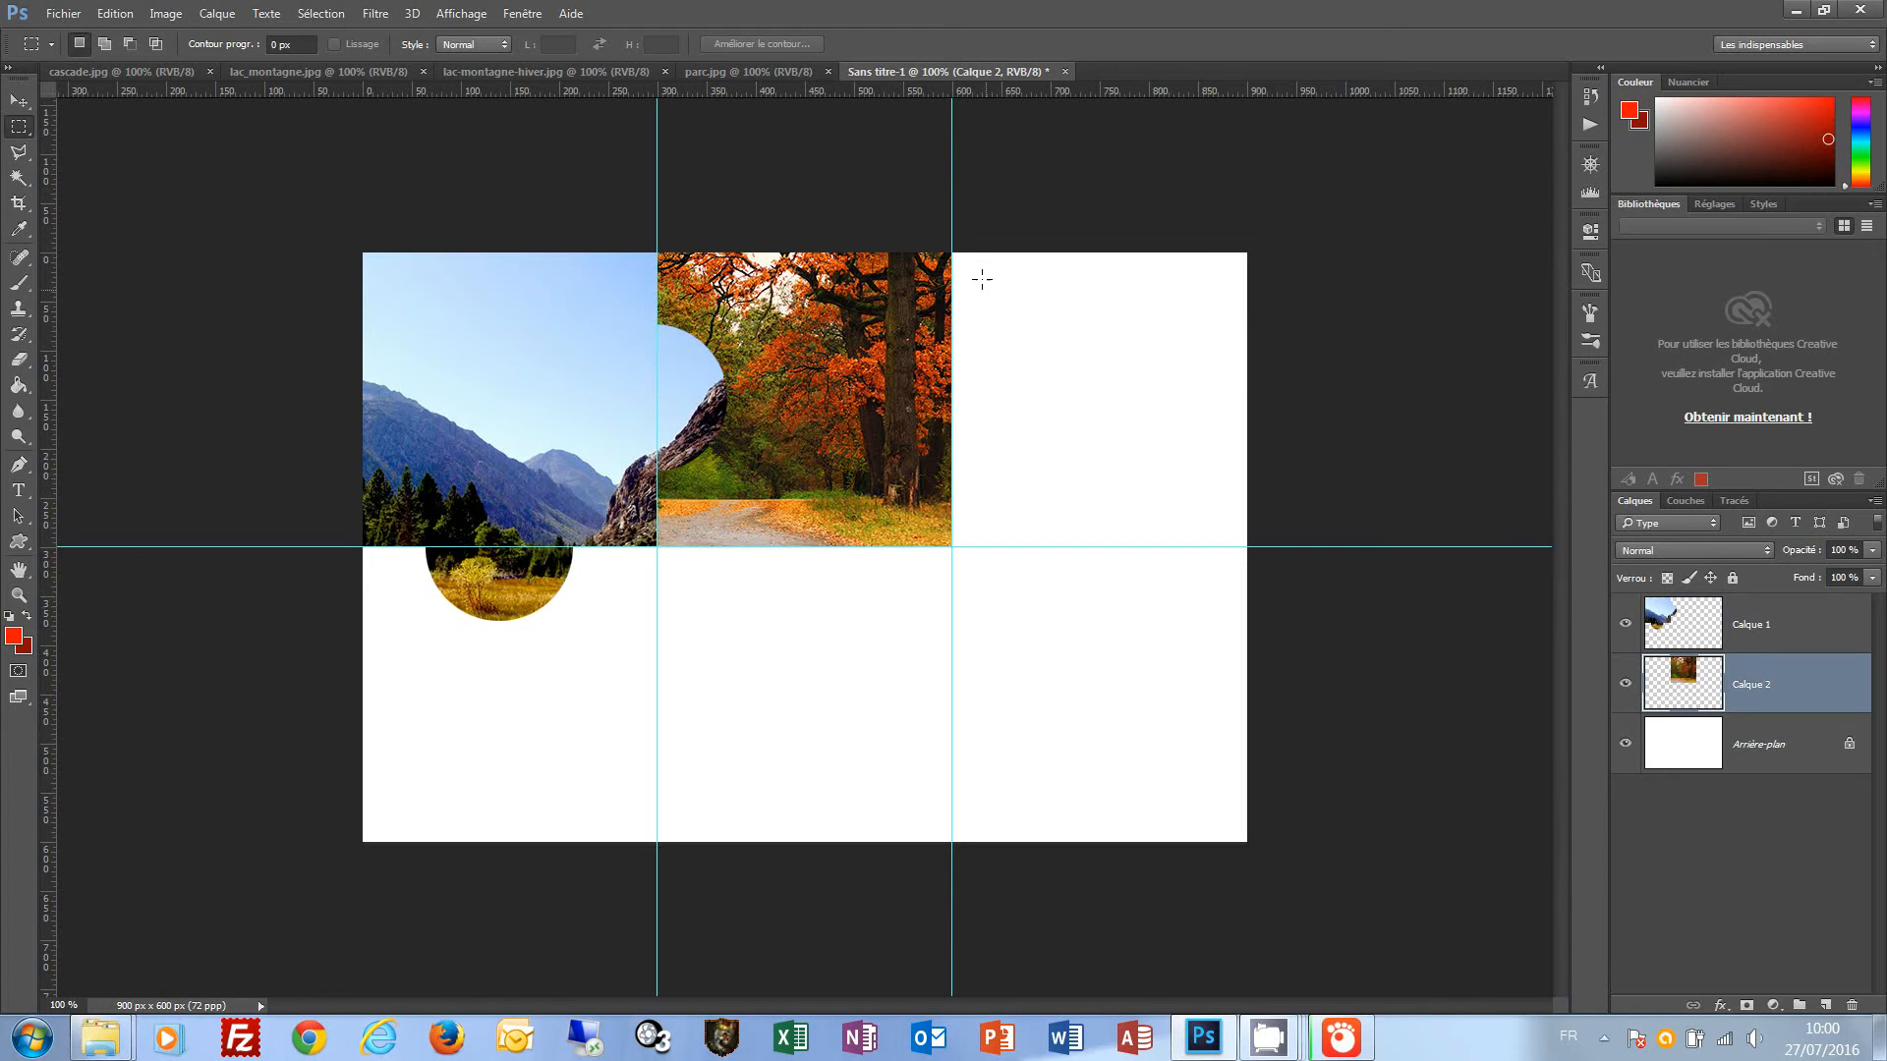
Select the upper-right grid square and add two fixed-size 150 × 150 px circles straddling its bottom and left edges as puzzle tabs.
drag(950, 242, 1256, 548)
right_click(21, 129)
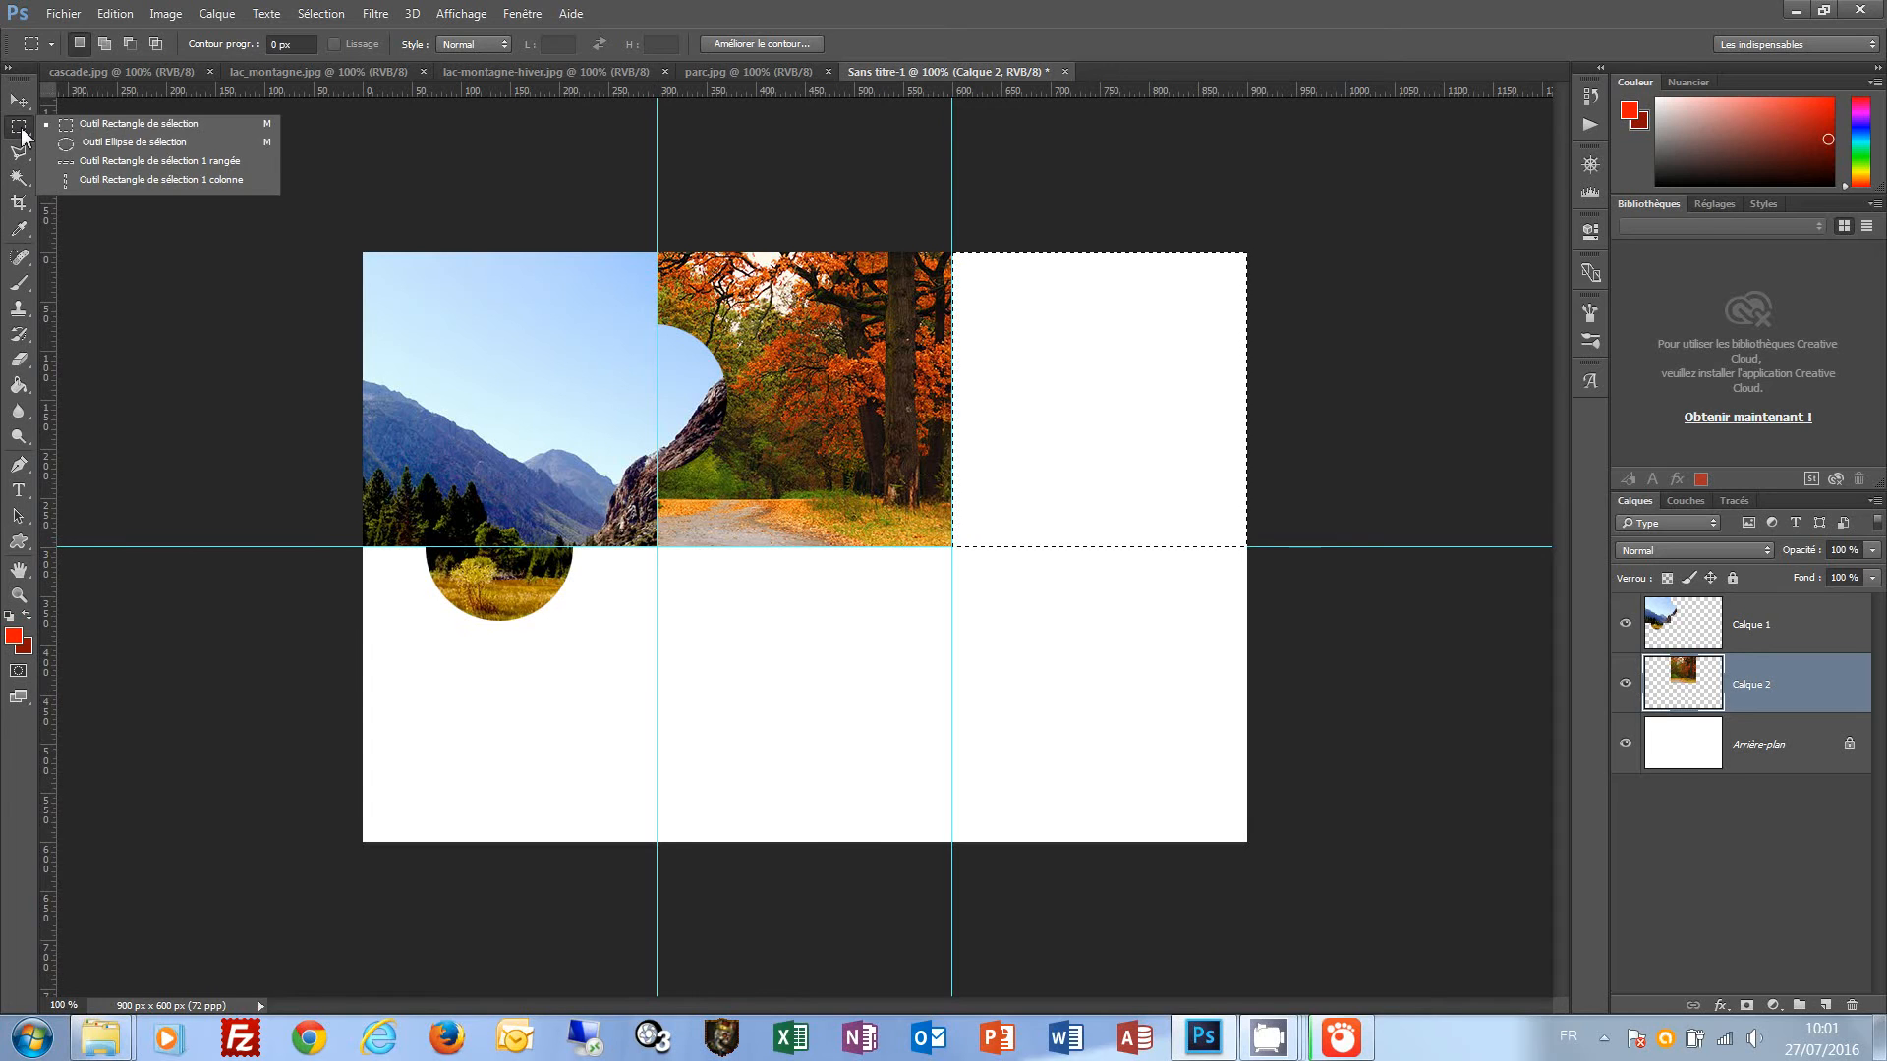
click(132, 142)
shift+click(1167, 610)
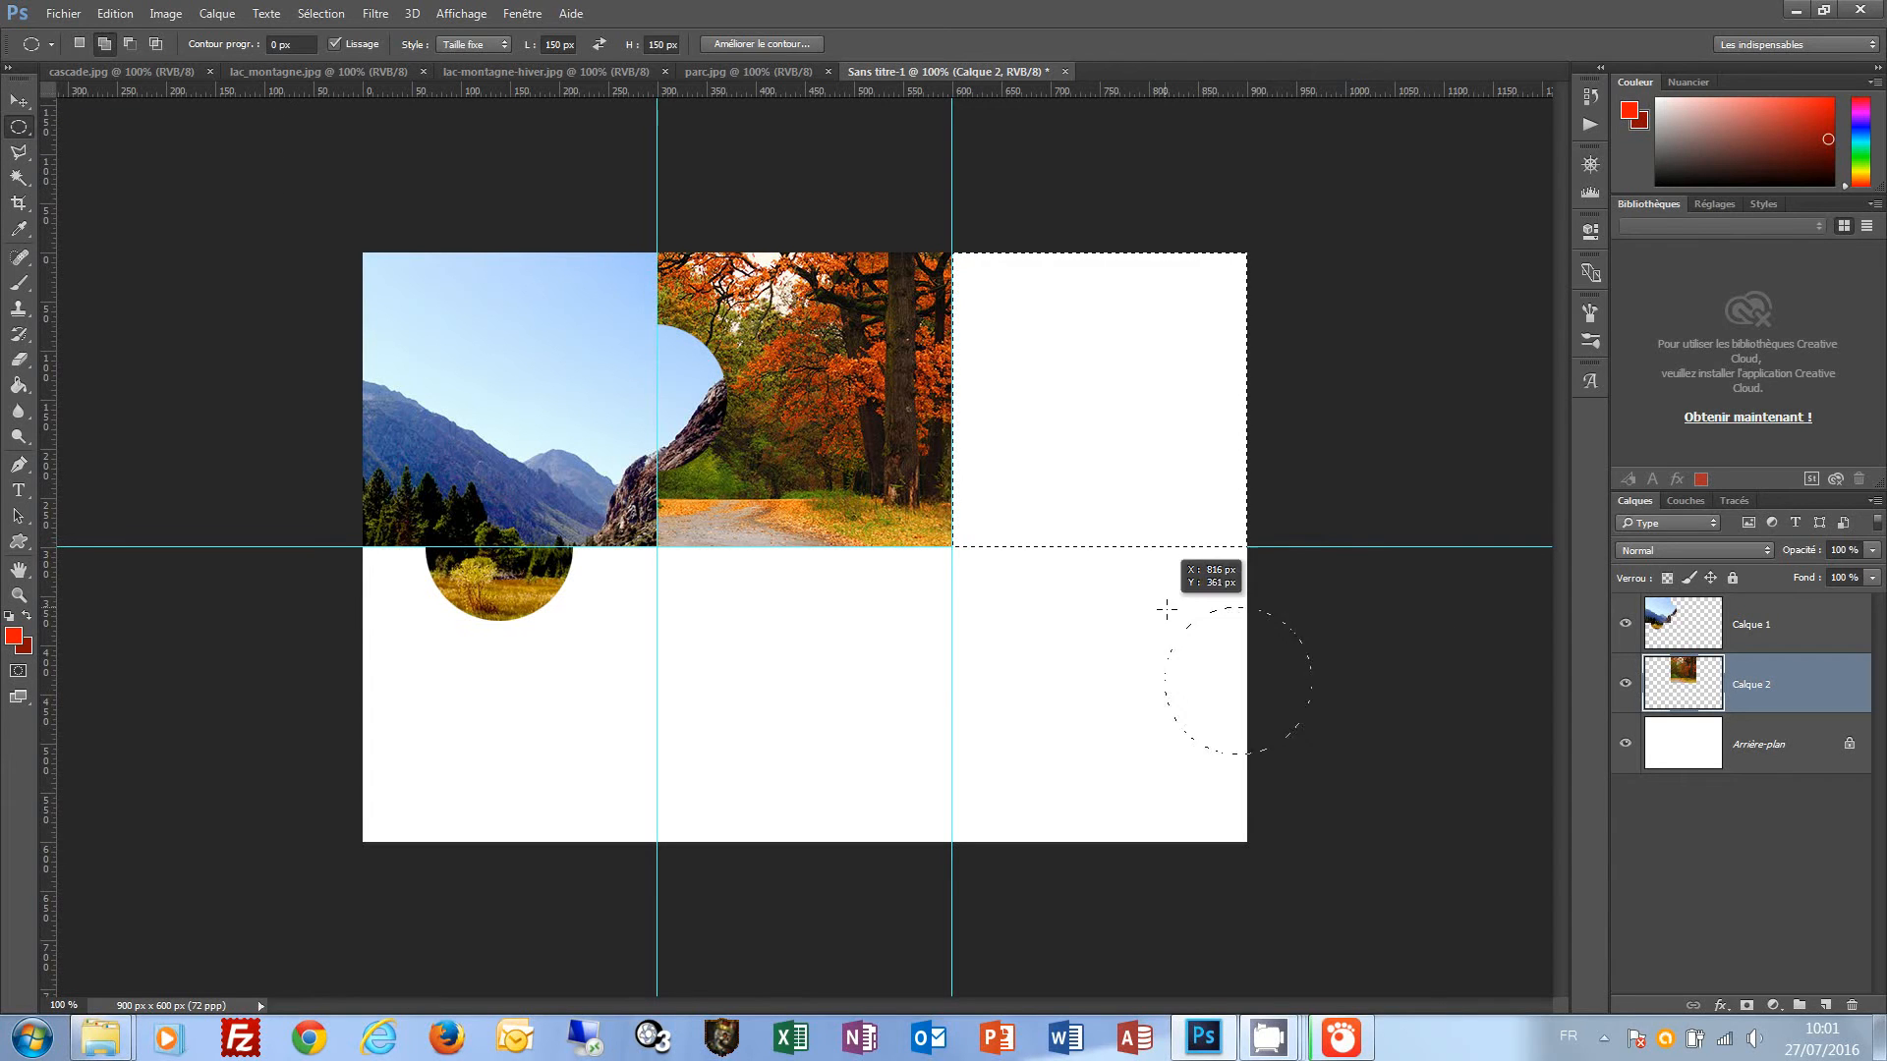
drag(1166, 610, 1032, 475)
drag(1023, 320, 872, 325)
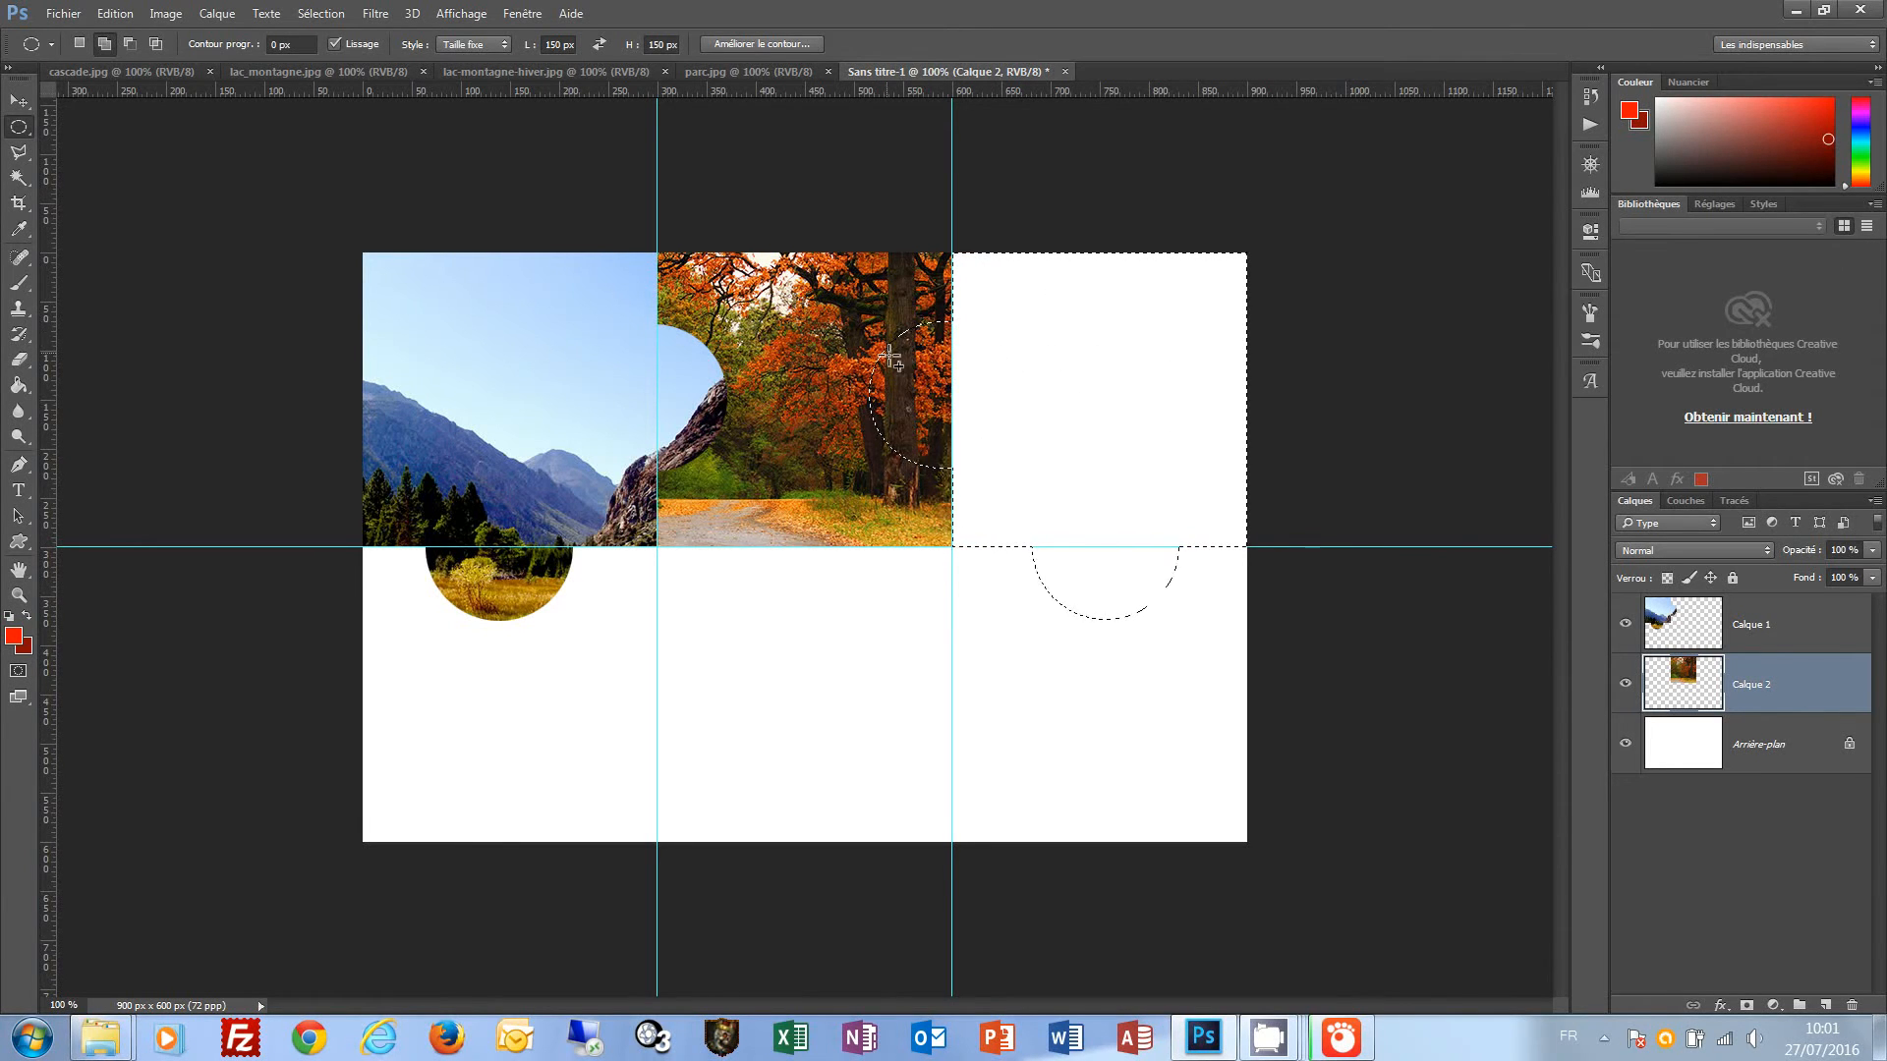
Show the puzzle document above parc.jpg in two horizontal panes and use the puzzle-shaped selection to copy the river and path area into it.
click(505, 20)
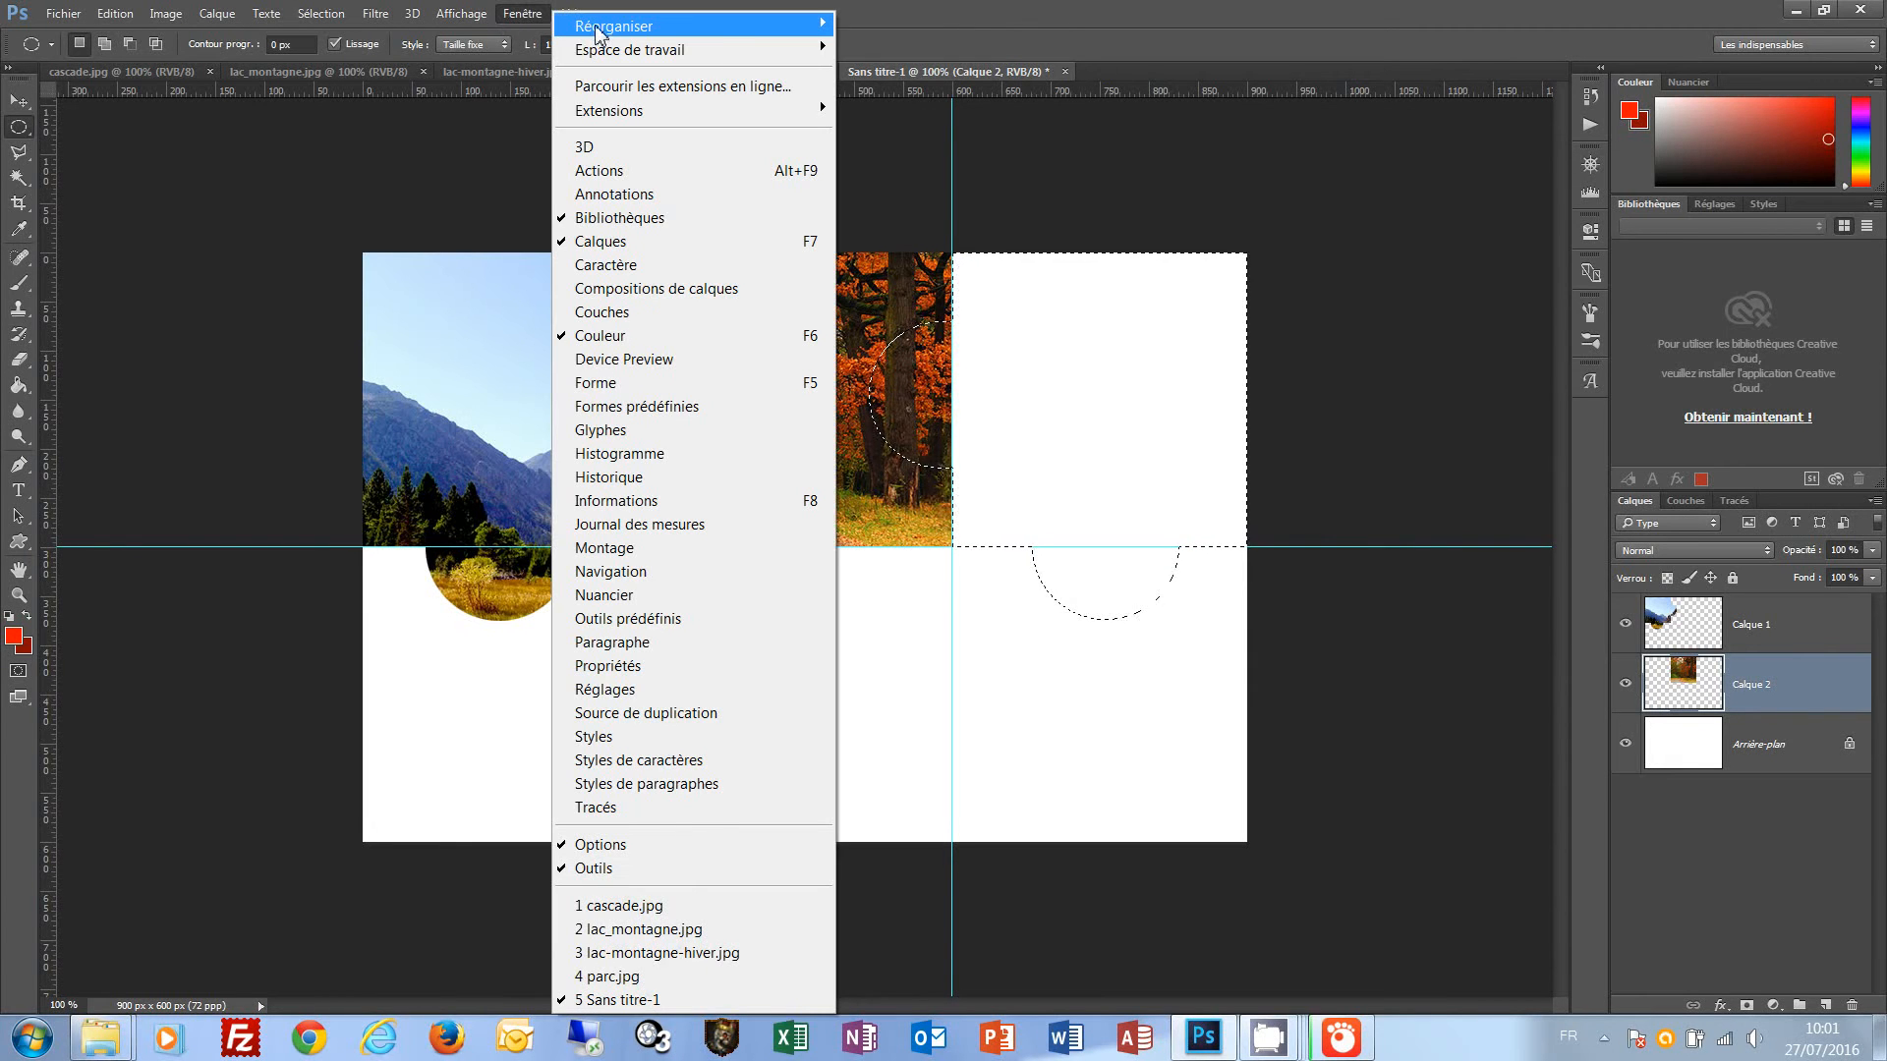
mouse_move(829, 36)
click(968, 73)
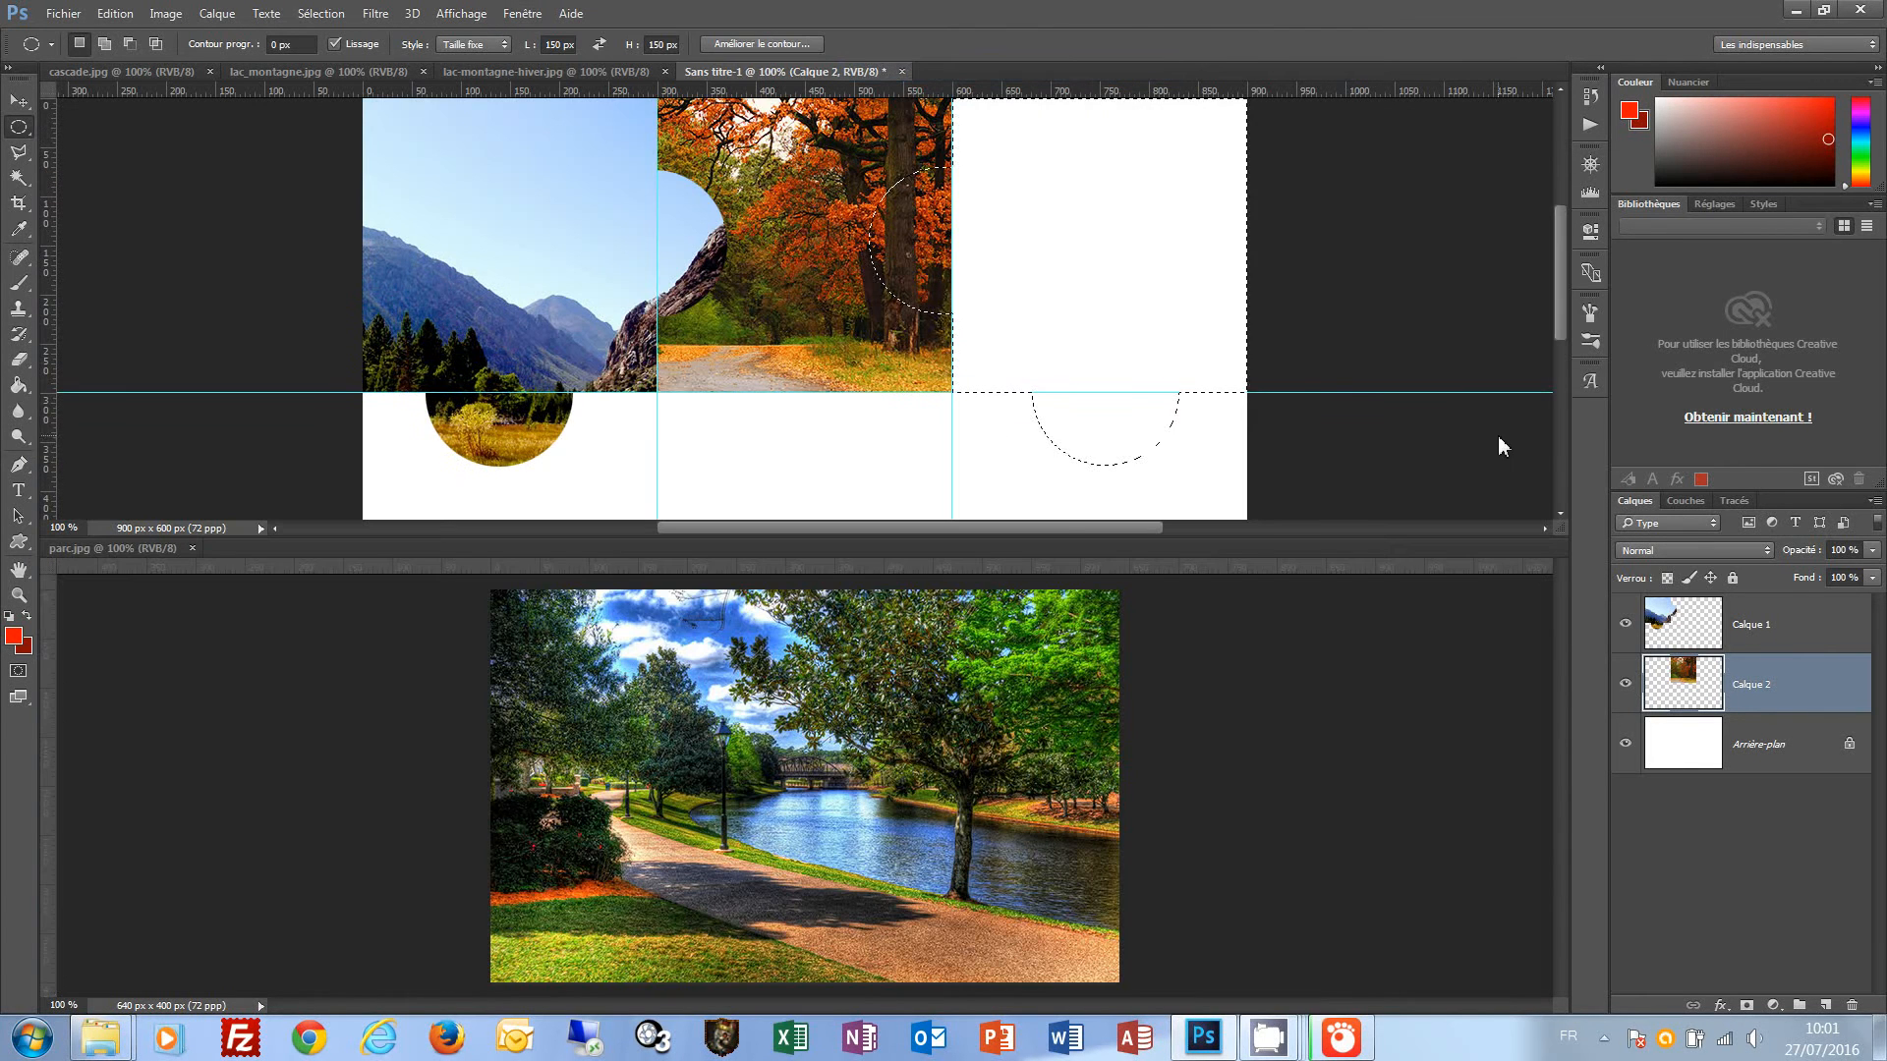
drag(1099, 282, 812, 779)
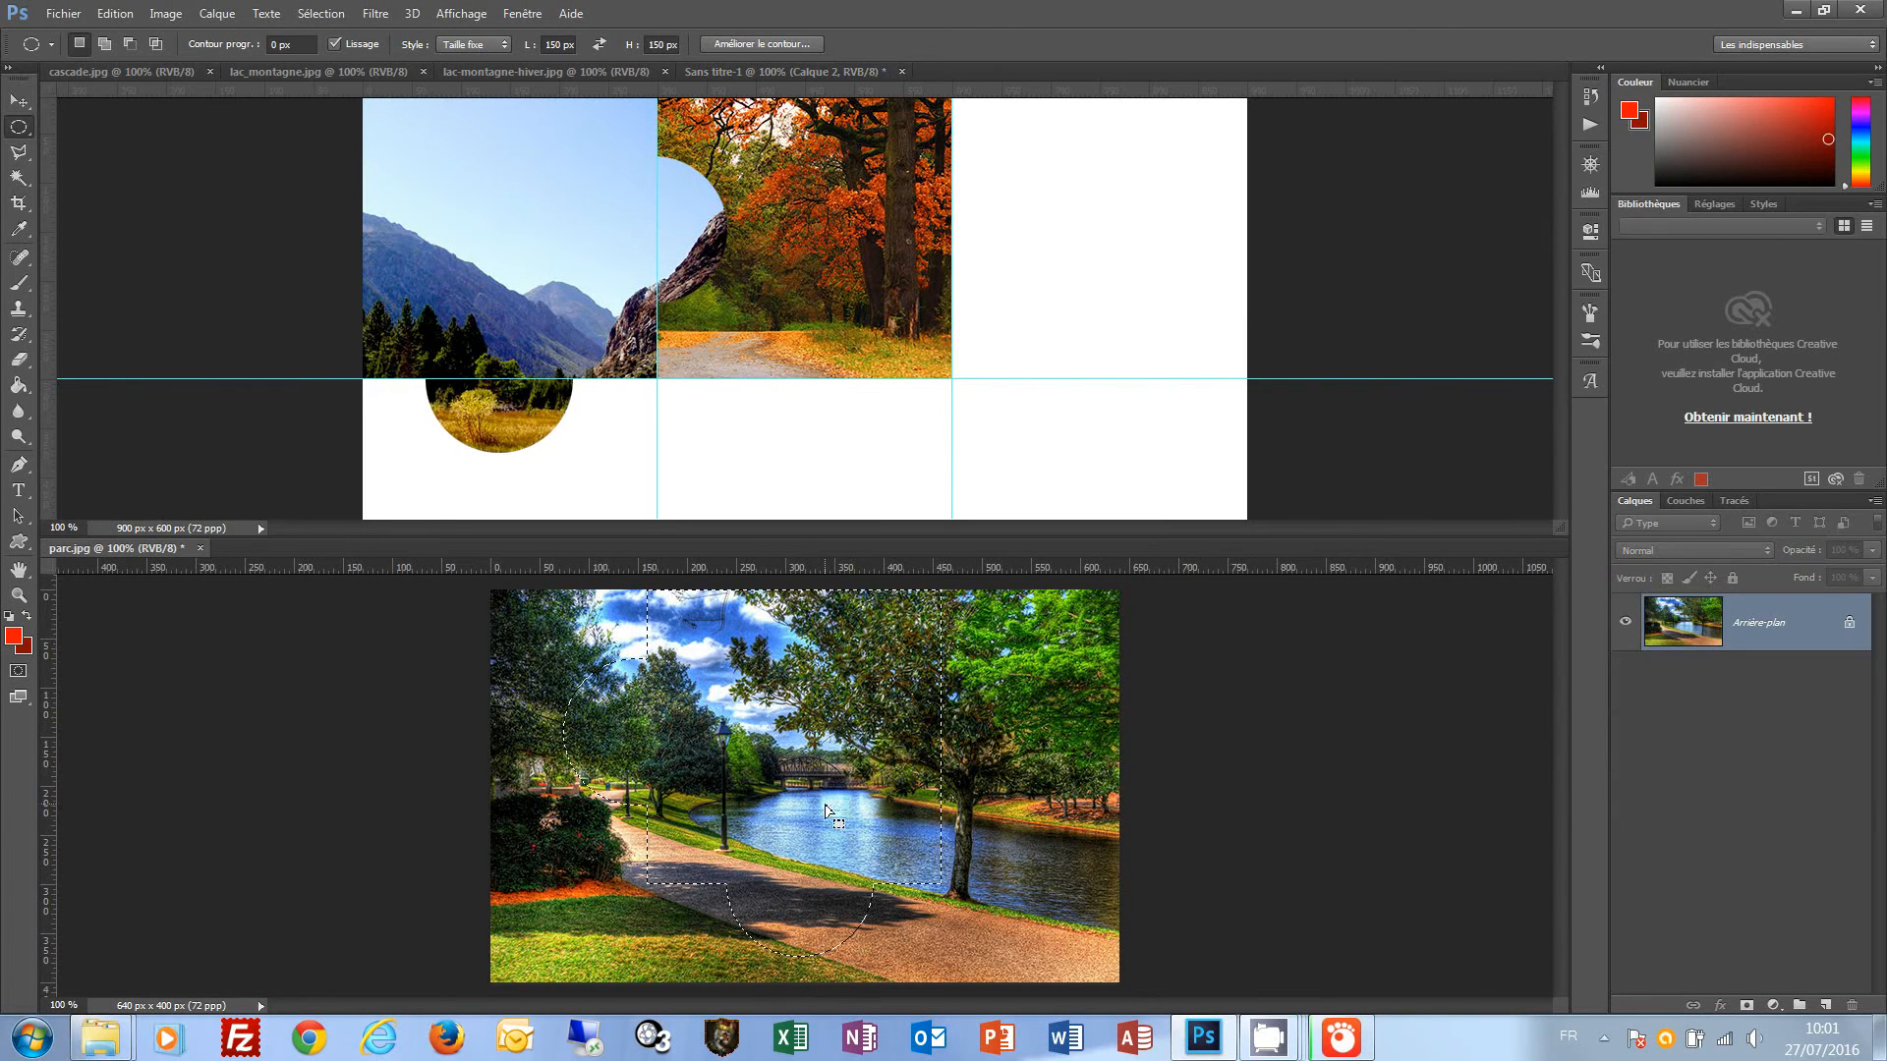
key(BackSpace)
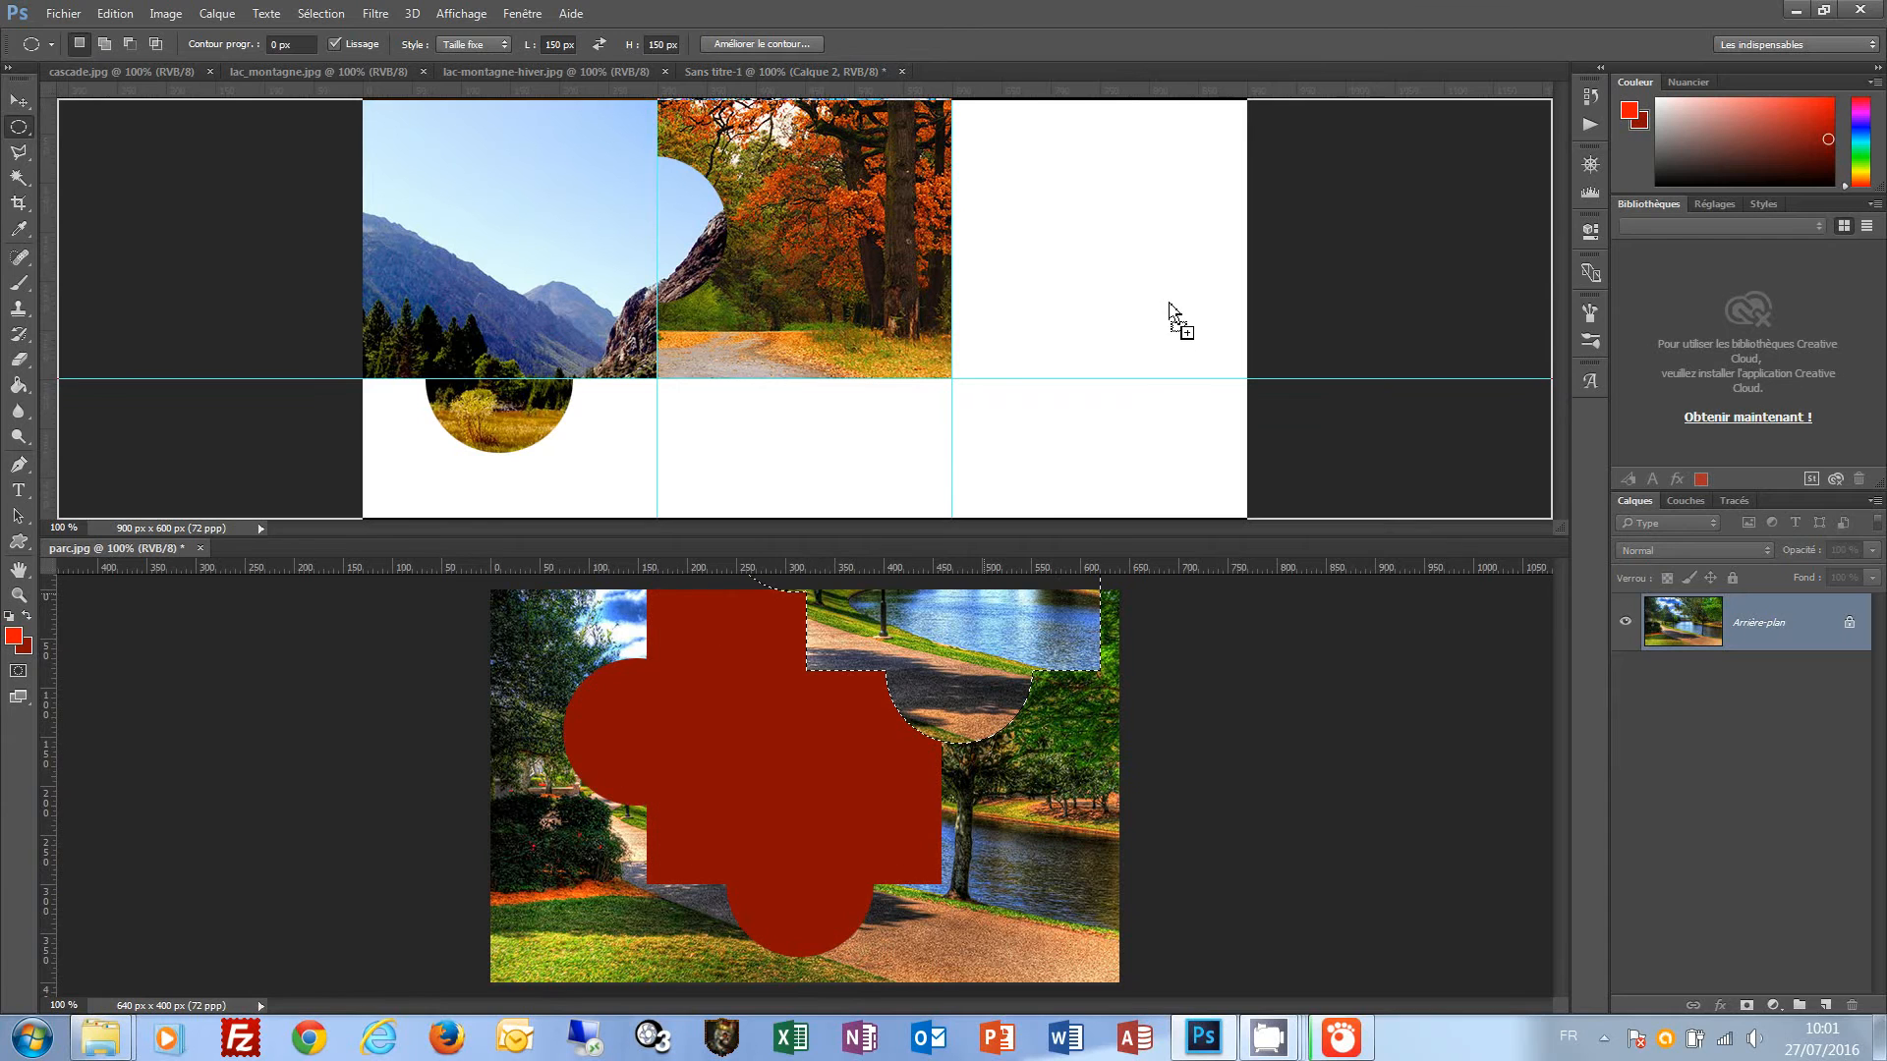
drag(1168, 300, 1175, 305)
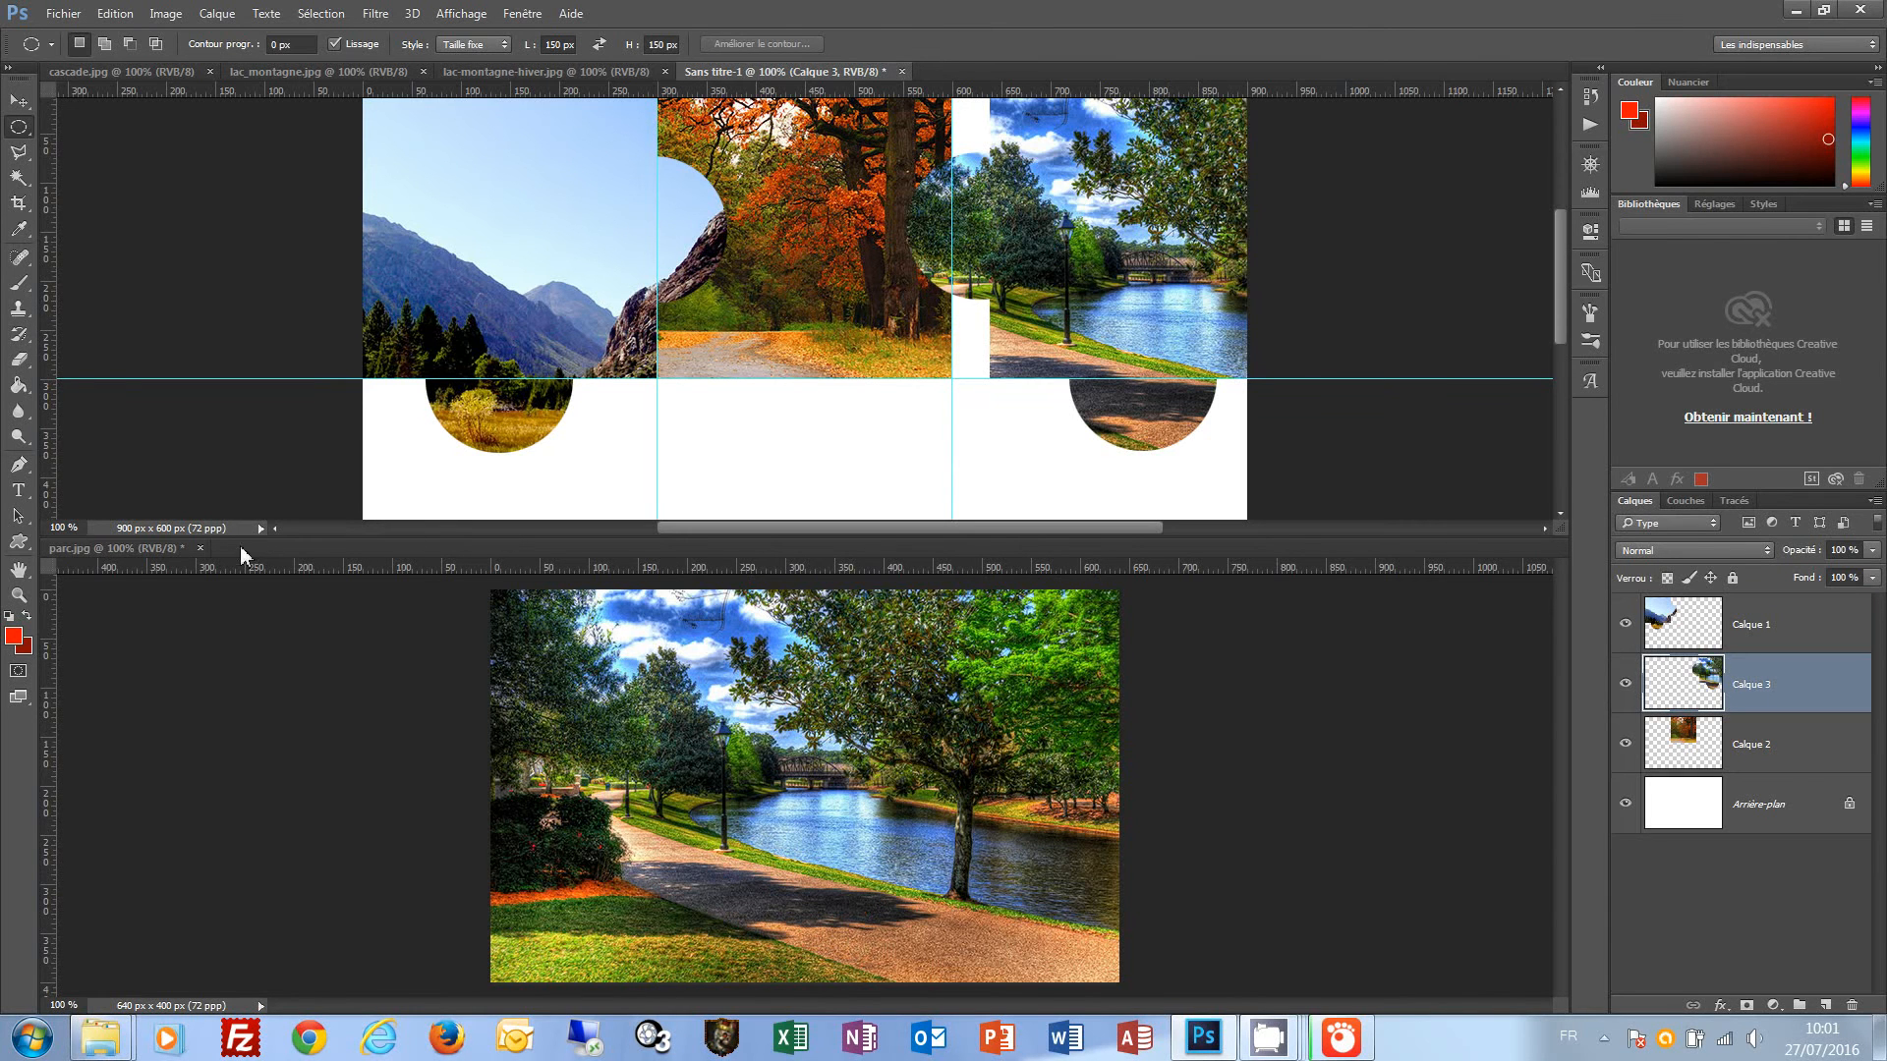
Close parc.jpg without saving and move the park piece so it fits the upper-right grid square against the guides.
click(201, 548)
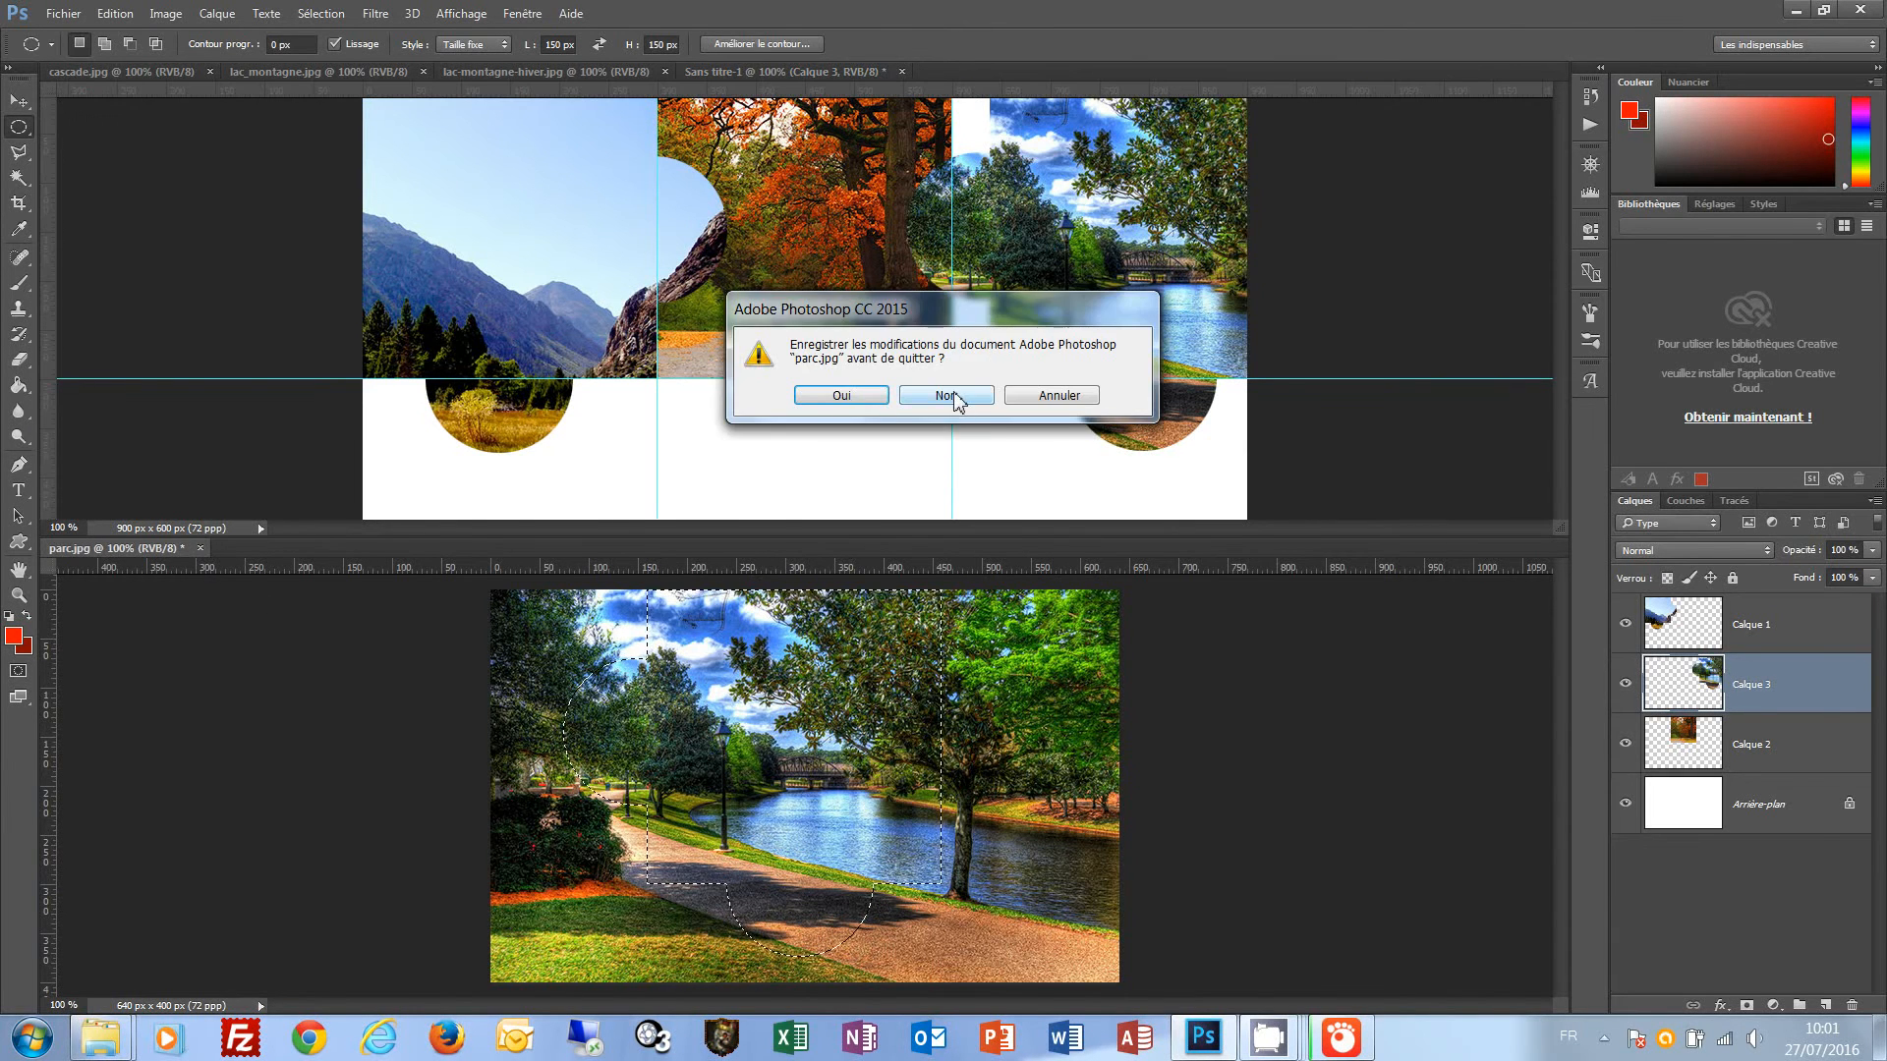
click(952, 396)
key(v)
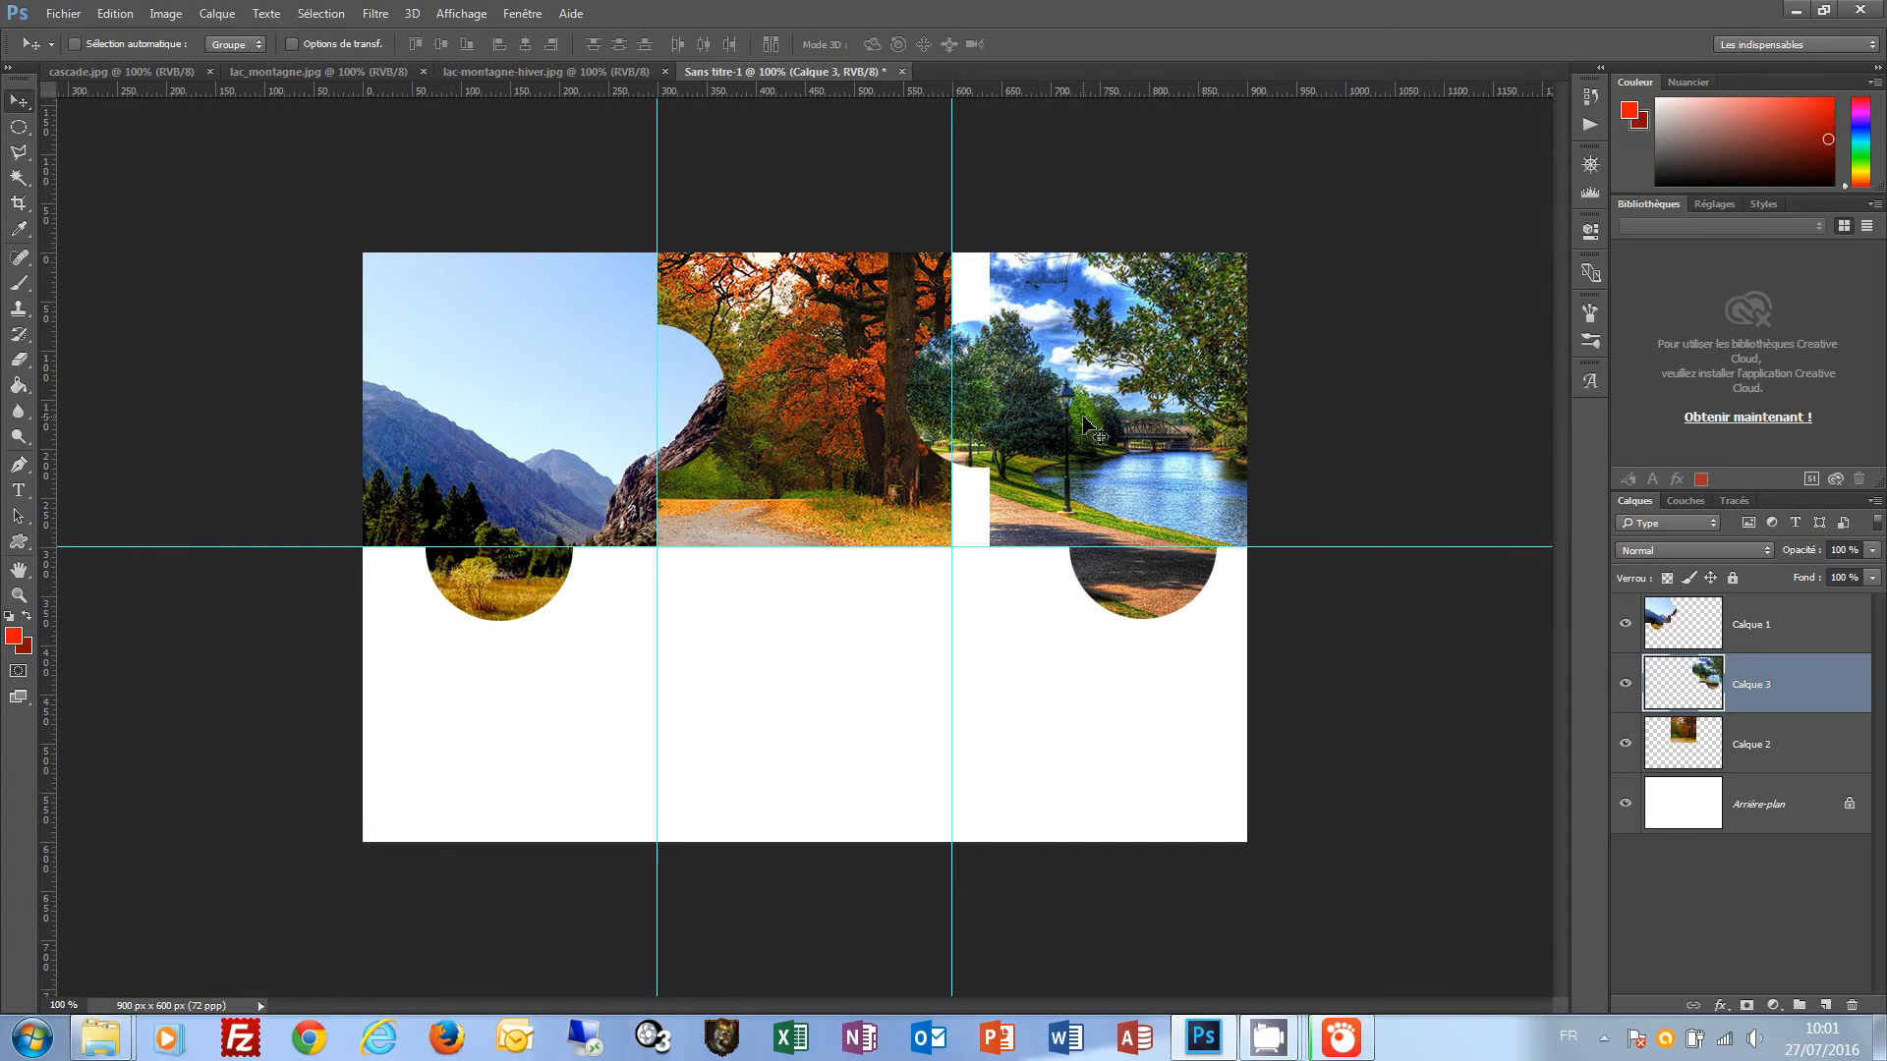
drag(1118, 423, 1081, 425)
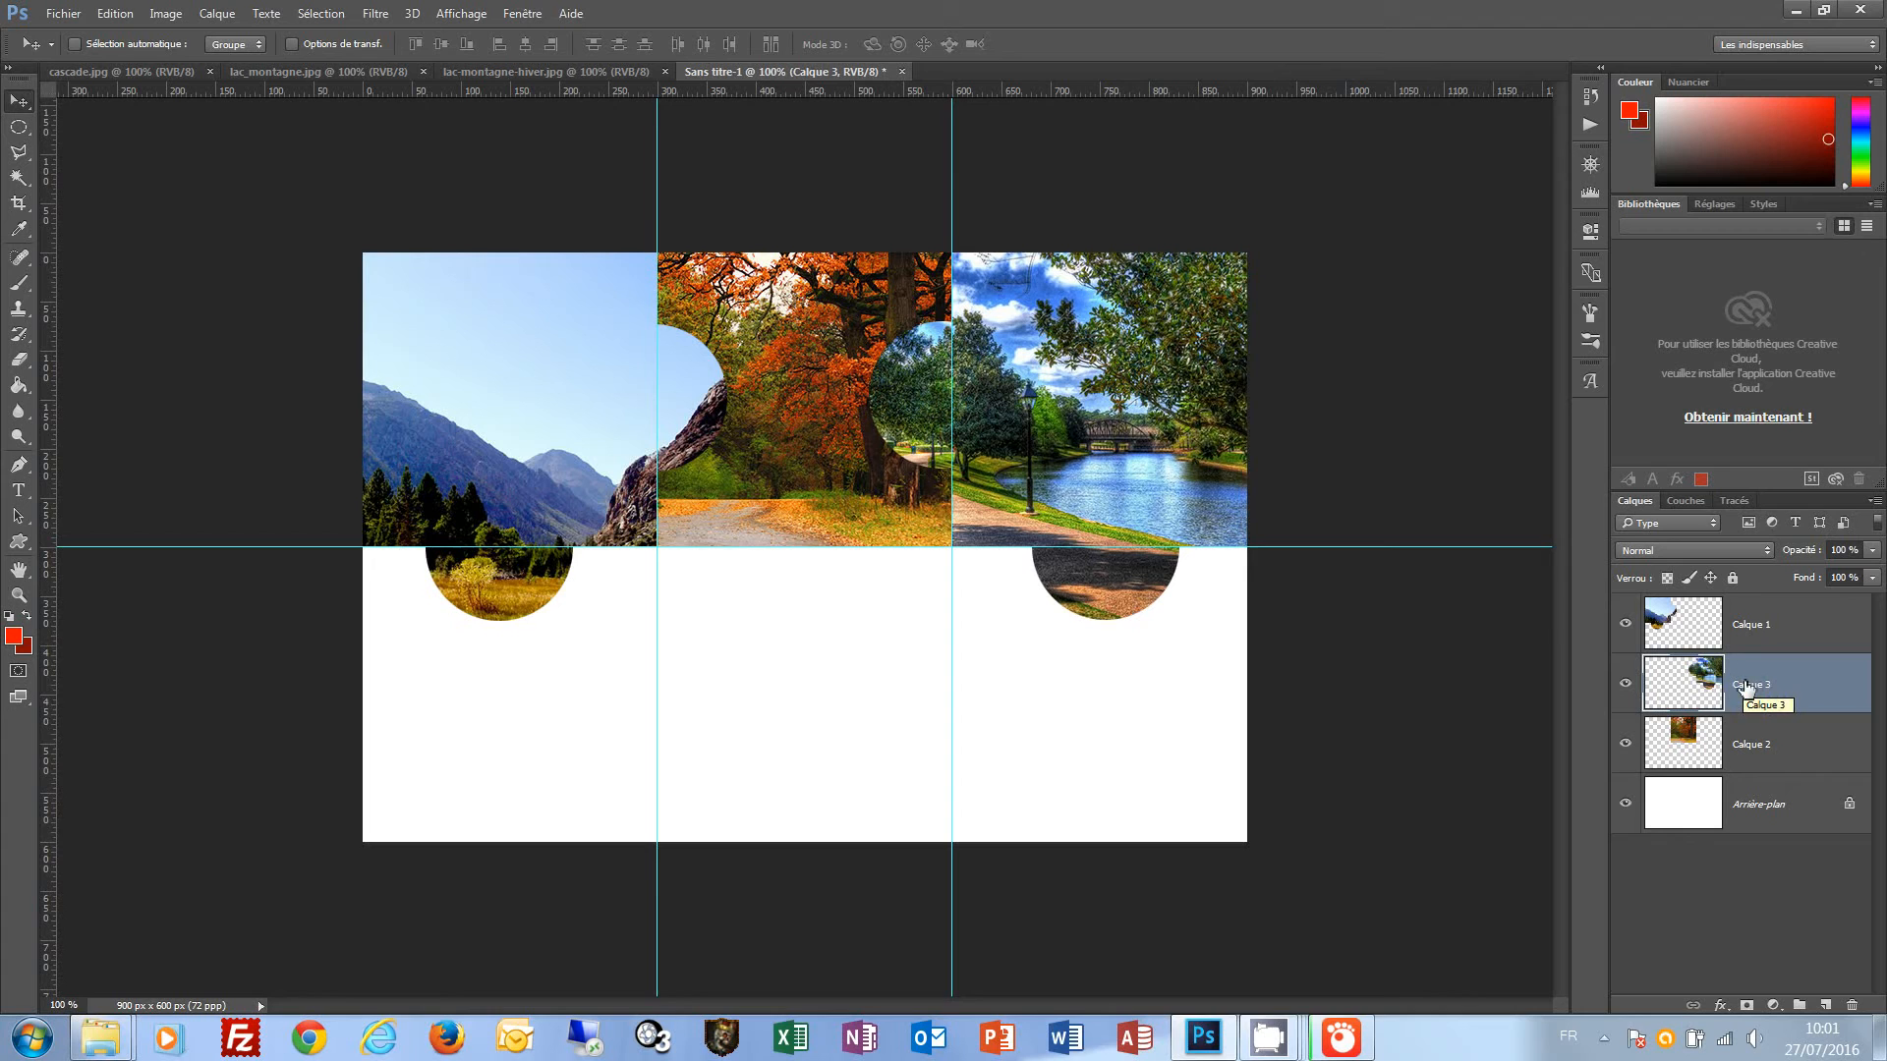
Select the lower-left grid square and add a fixed-size 150 × 150 px circle straddling its right edge as a puzzle tab.
click(21, 128)
click(132, 124)
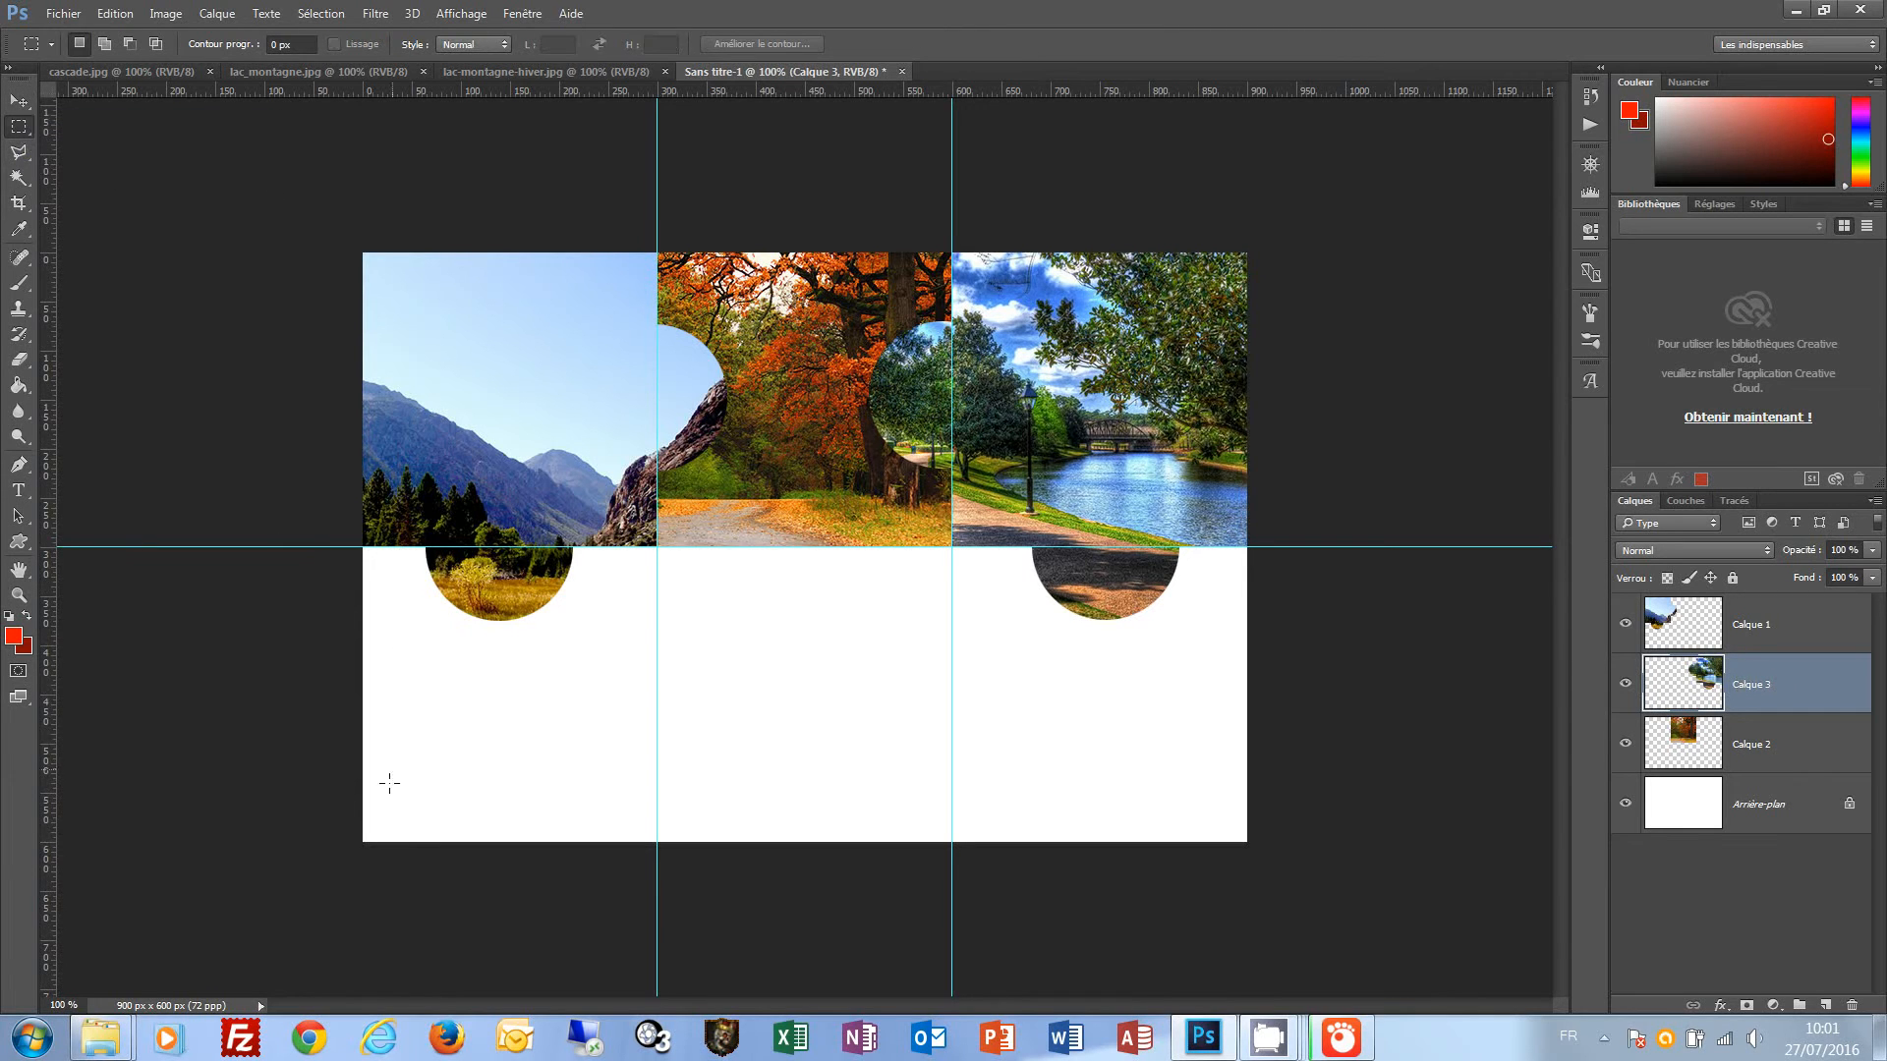
drag(347, 547, 660, 848)
right_click(18, 127)
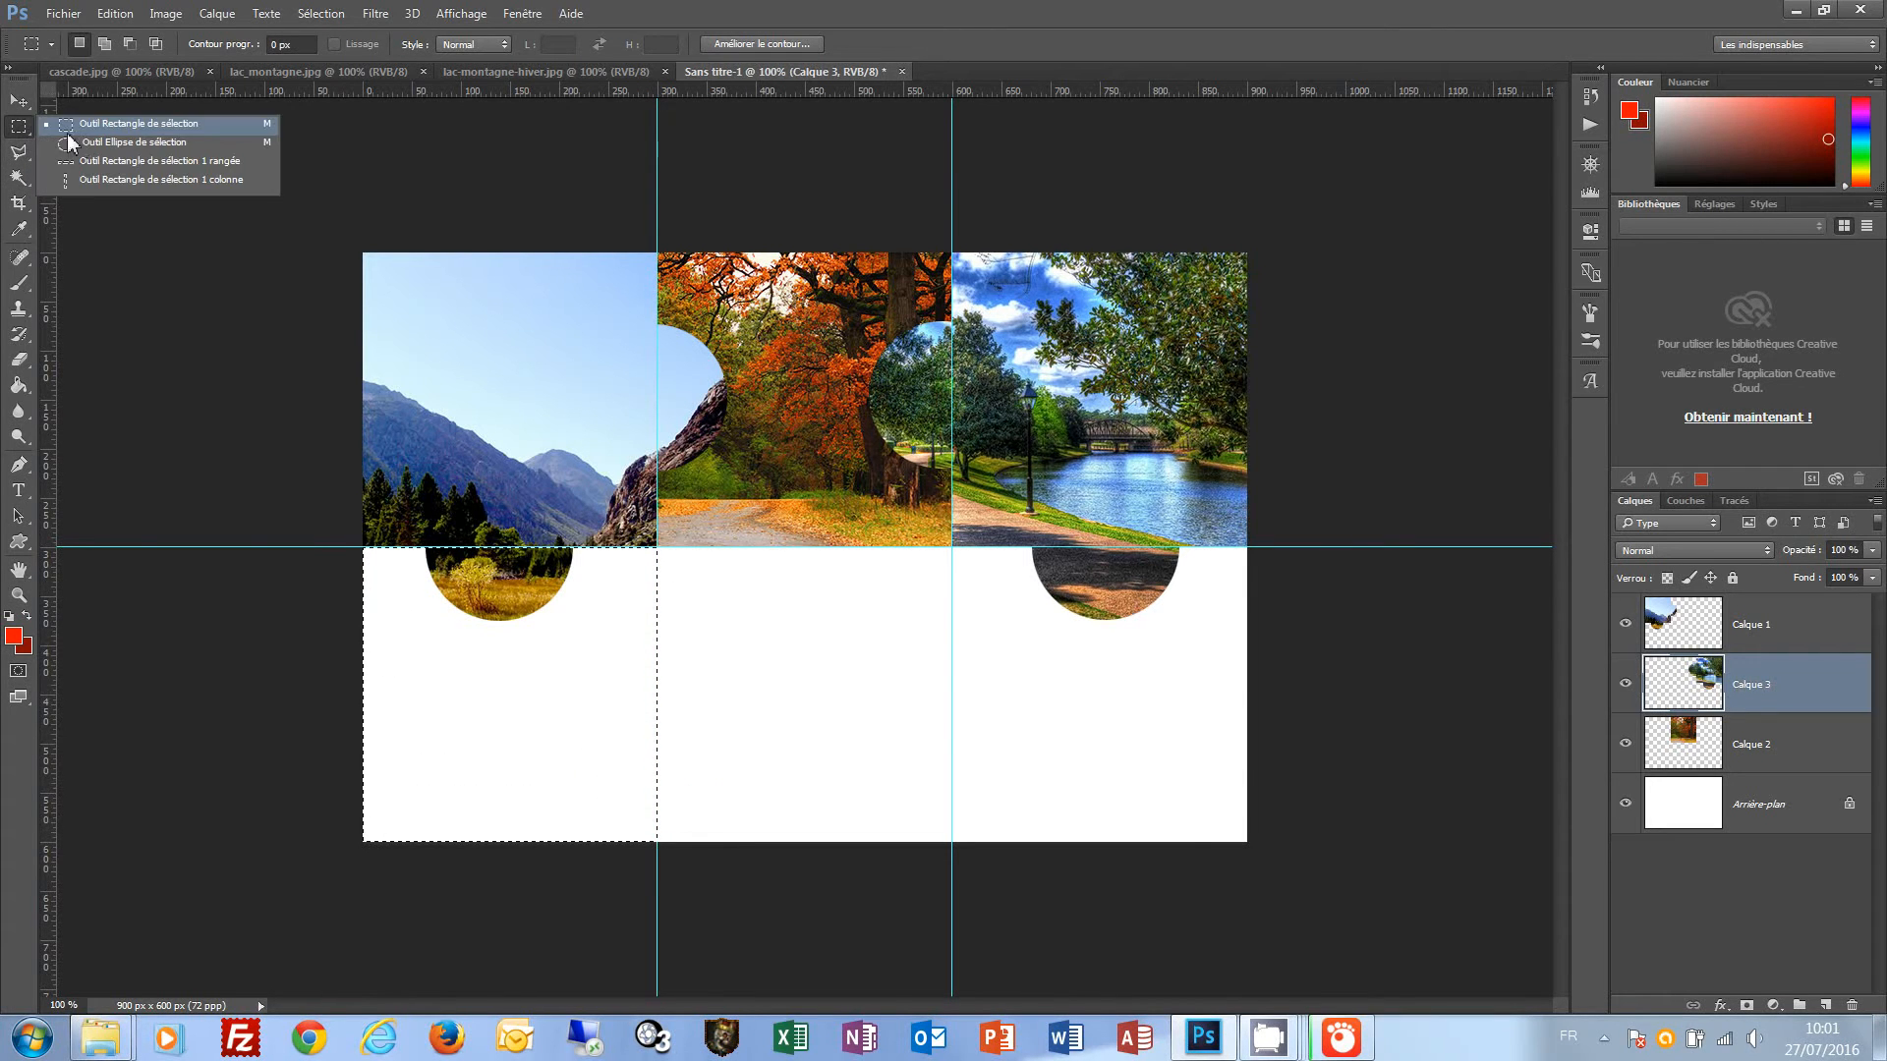
click(118, 146)
drag(833, 739, 579, 634)
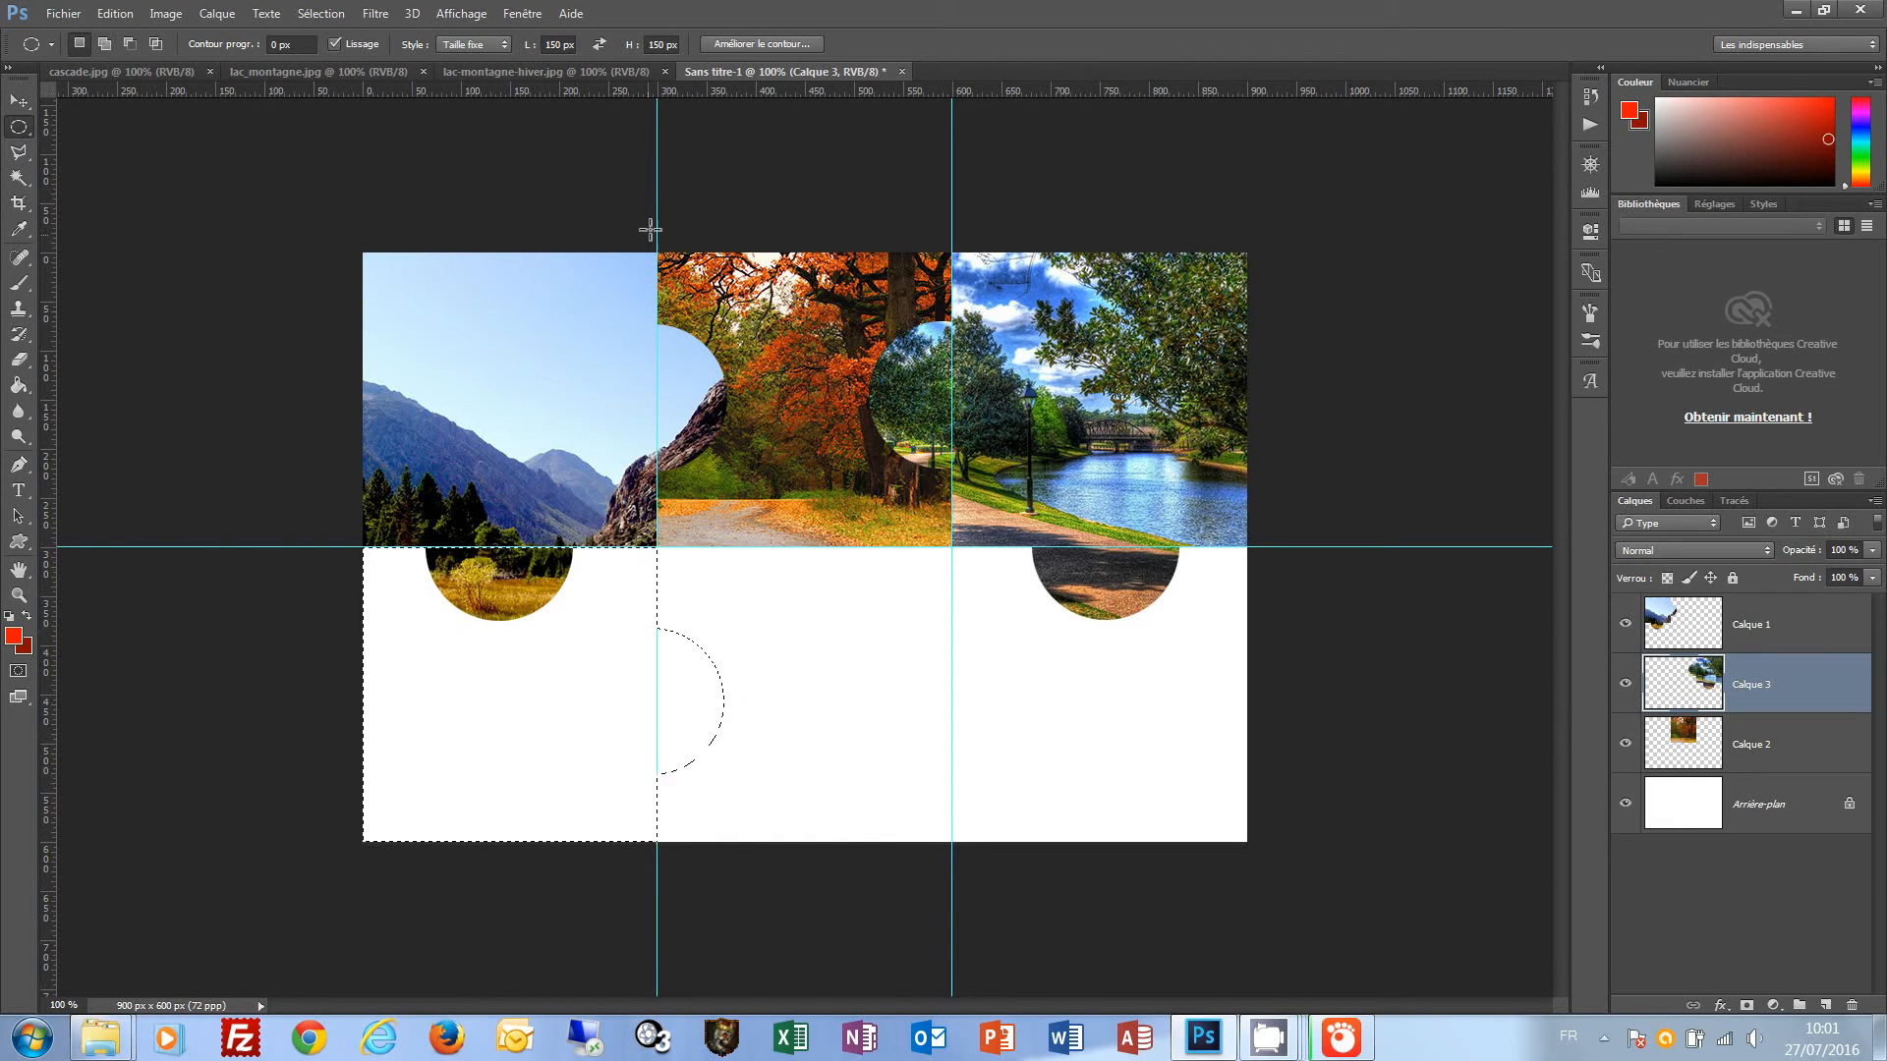
Show the puzzle document above lac-montagne-hiver.jpg in two horizontal panes and use the puzzle-shaped selection to copy the snowy lake area into it.
click(522, 12)
mouse_move(551, 39)
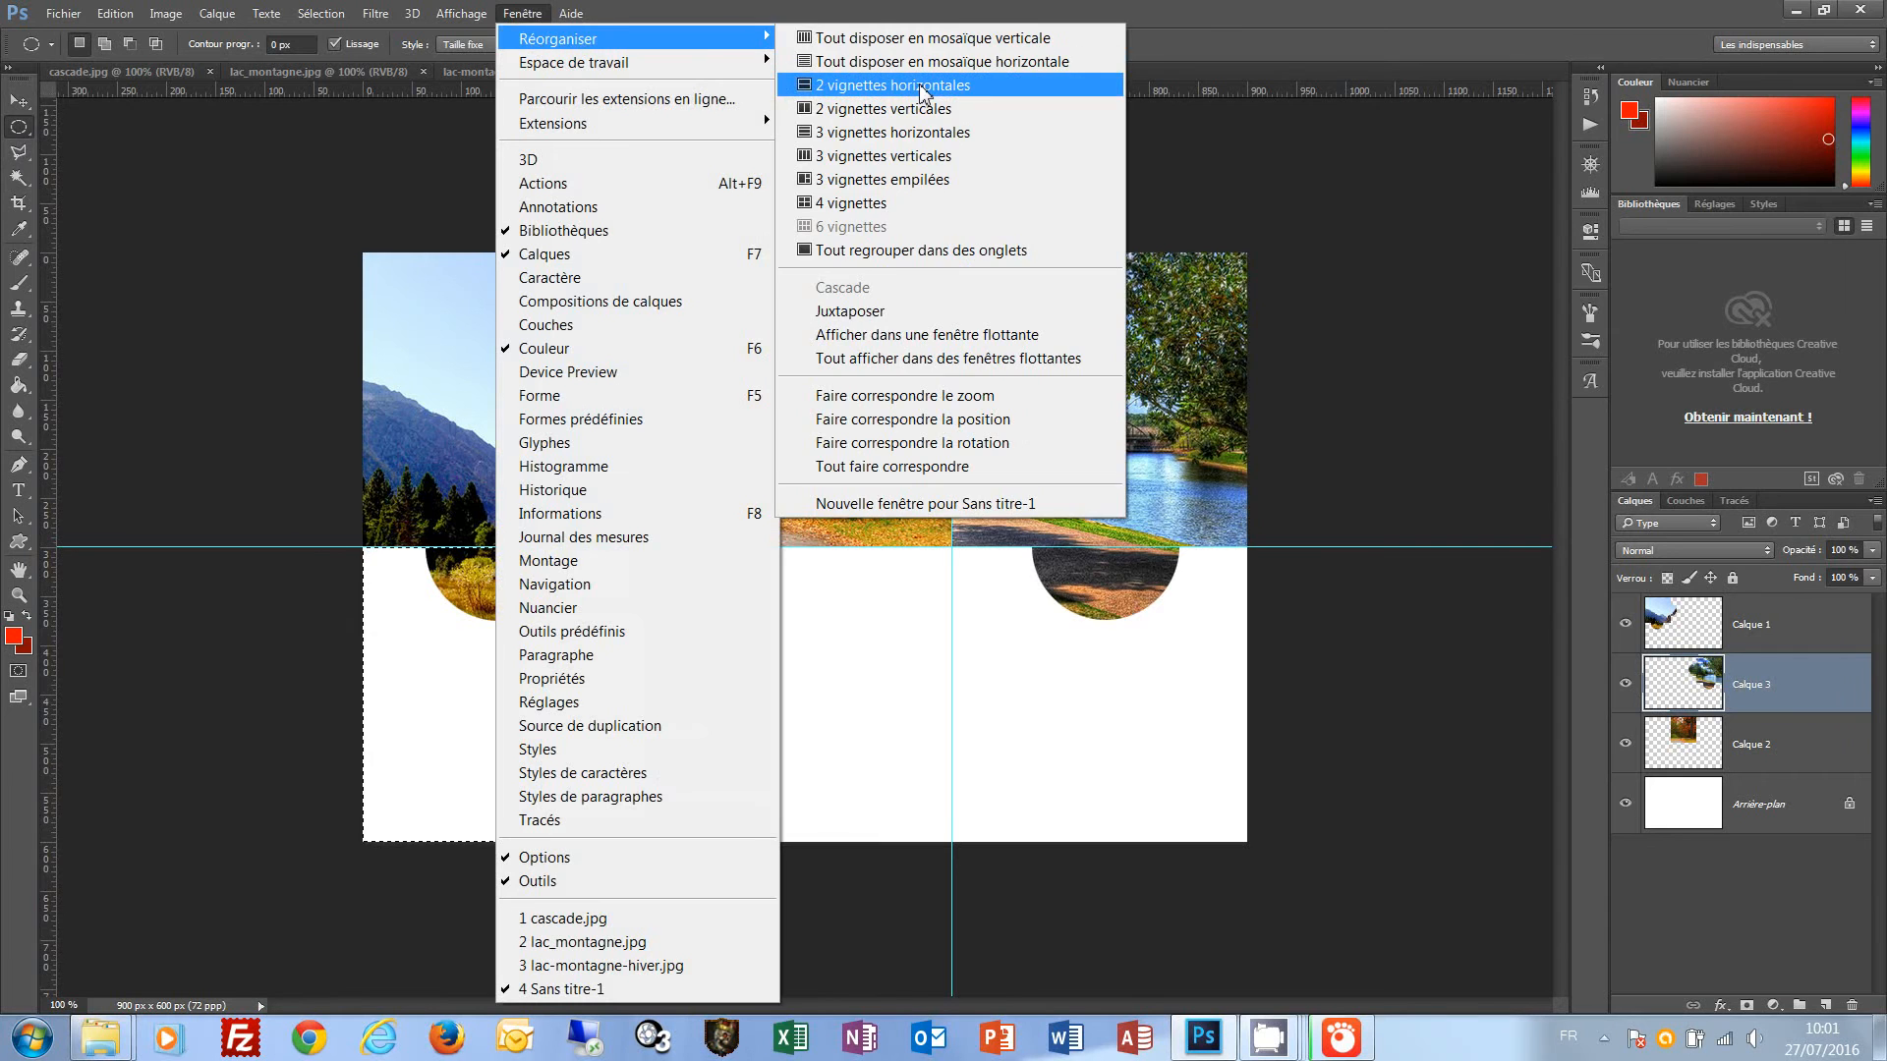
click(922, 88)
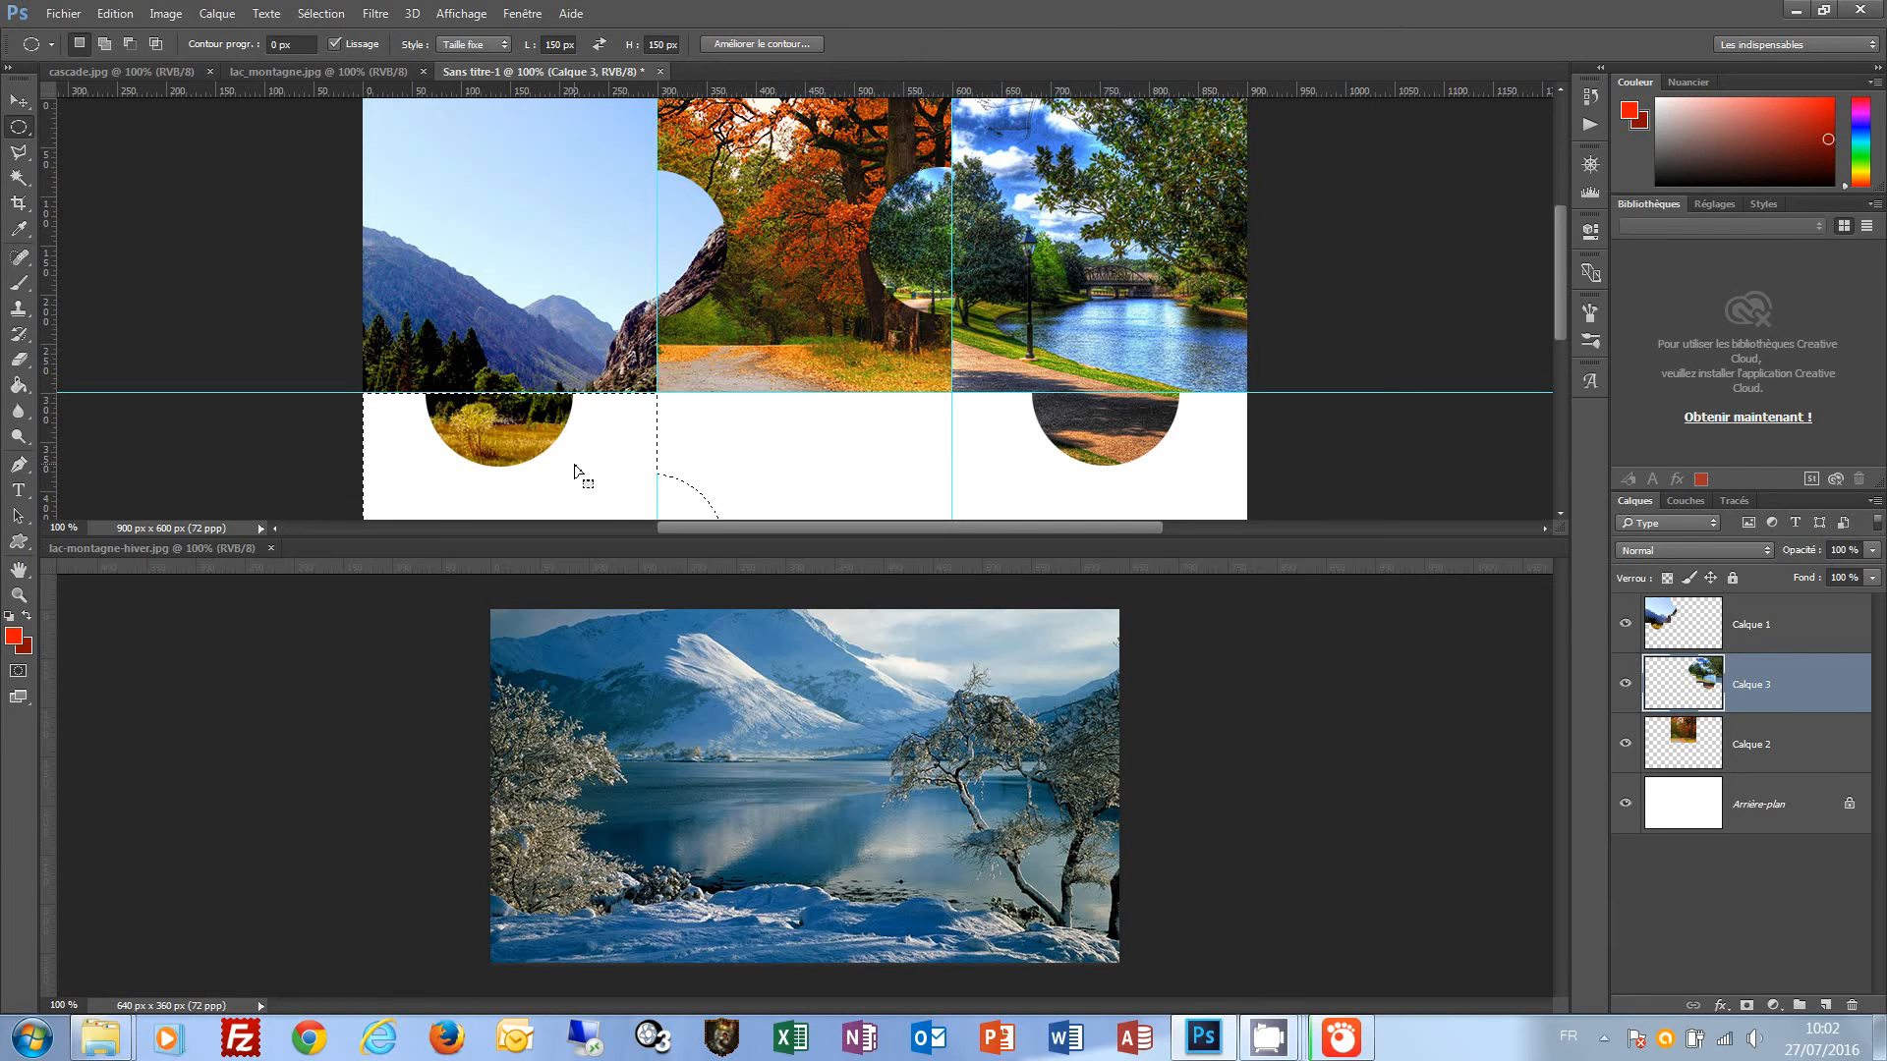
drag(577, 472, 812, 726)
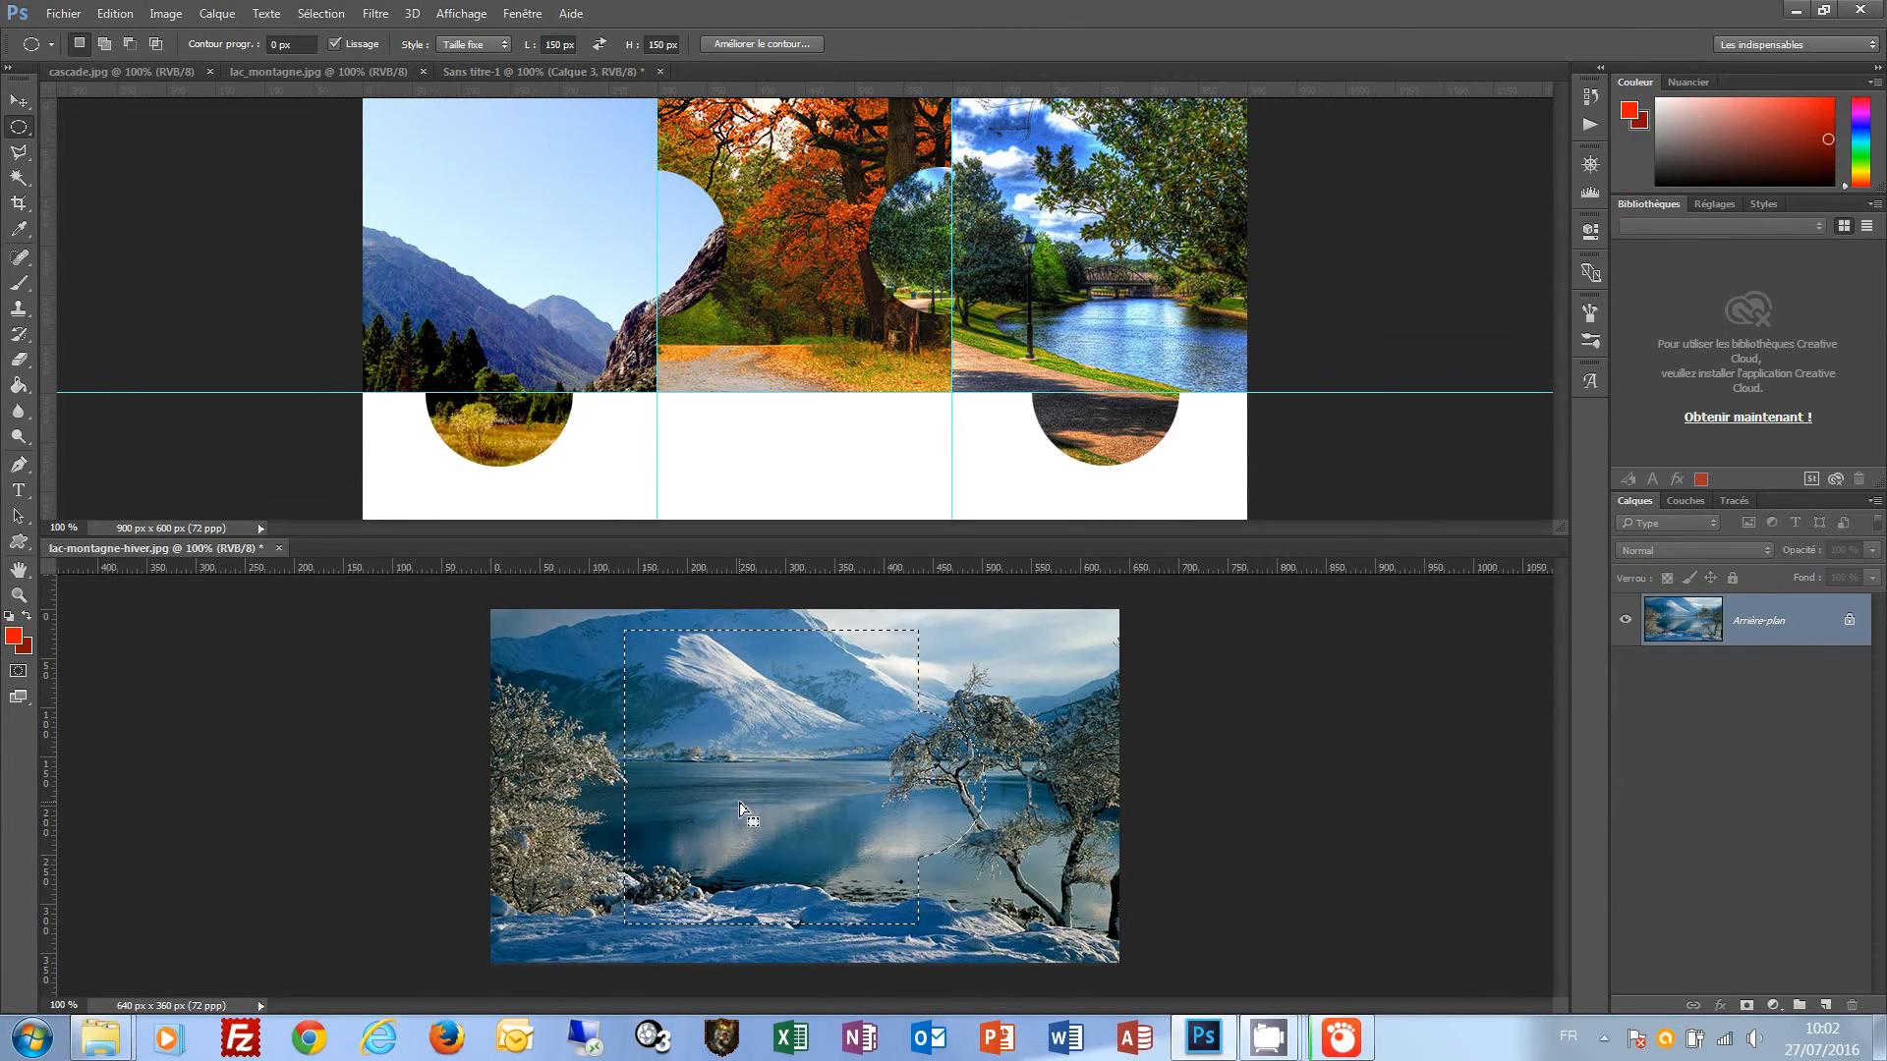
drag(747, 812, 551, 512)
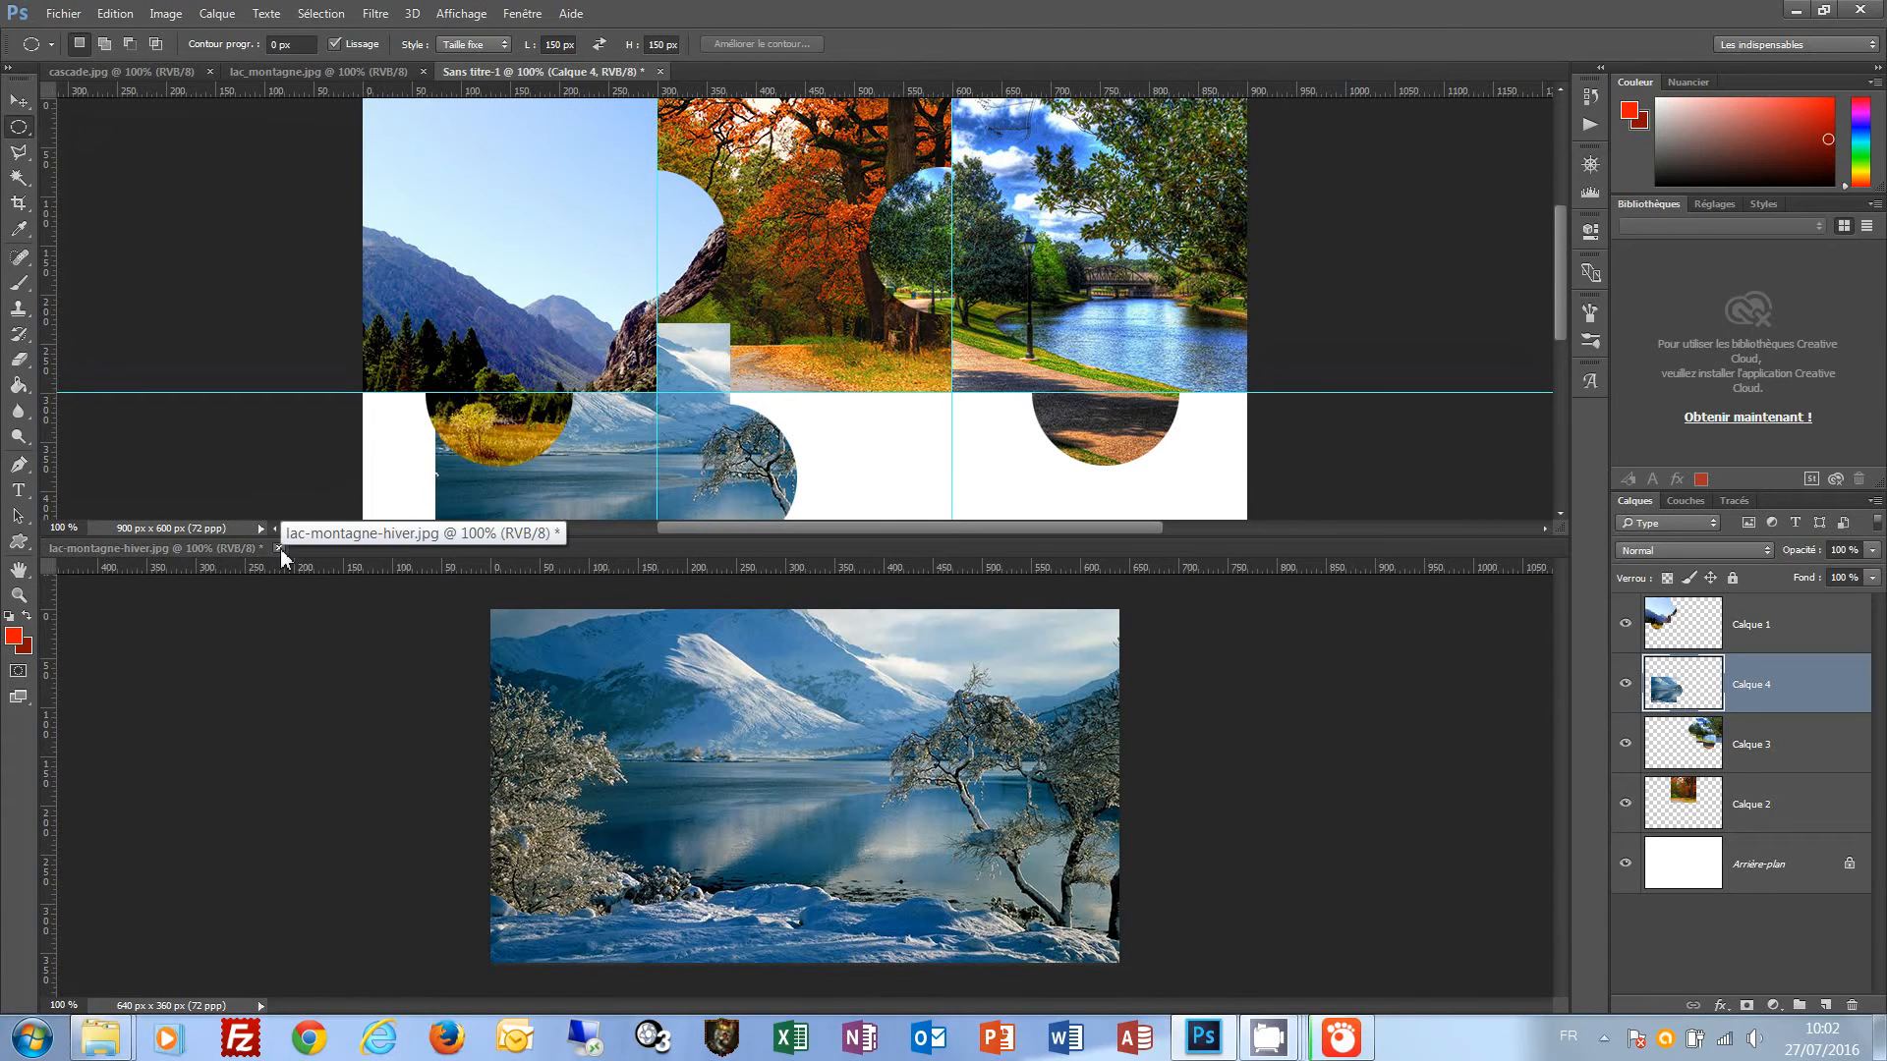
Close lac-montagne-hiver.jpg without saving and move the winter lake piece so it fits the lower-left grid square against the guides.
click(280, 548)
click(936, 397)
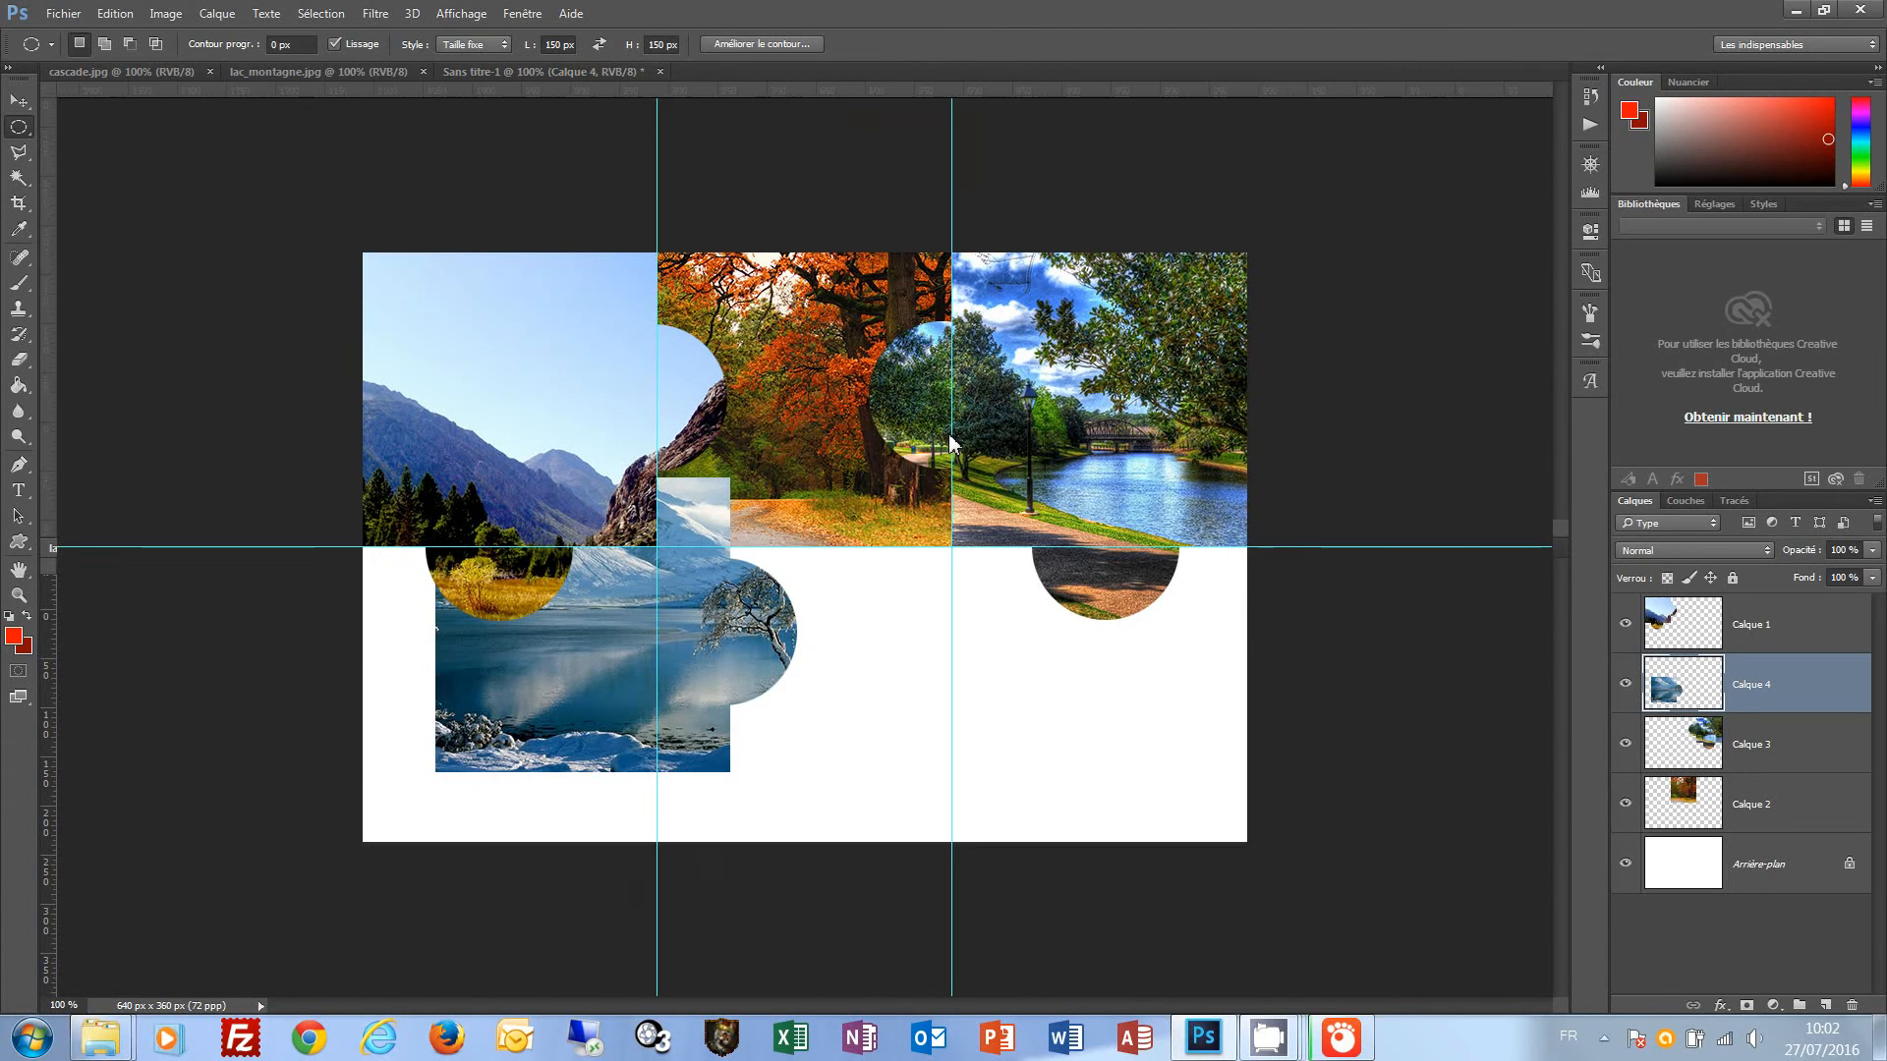
click(19, 101)
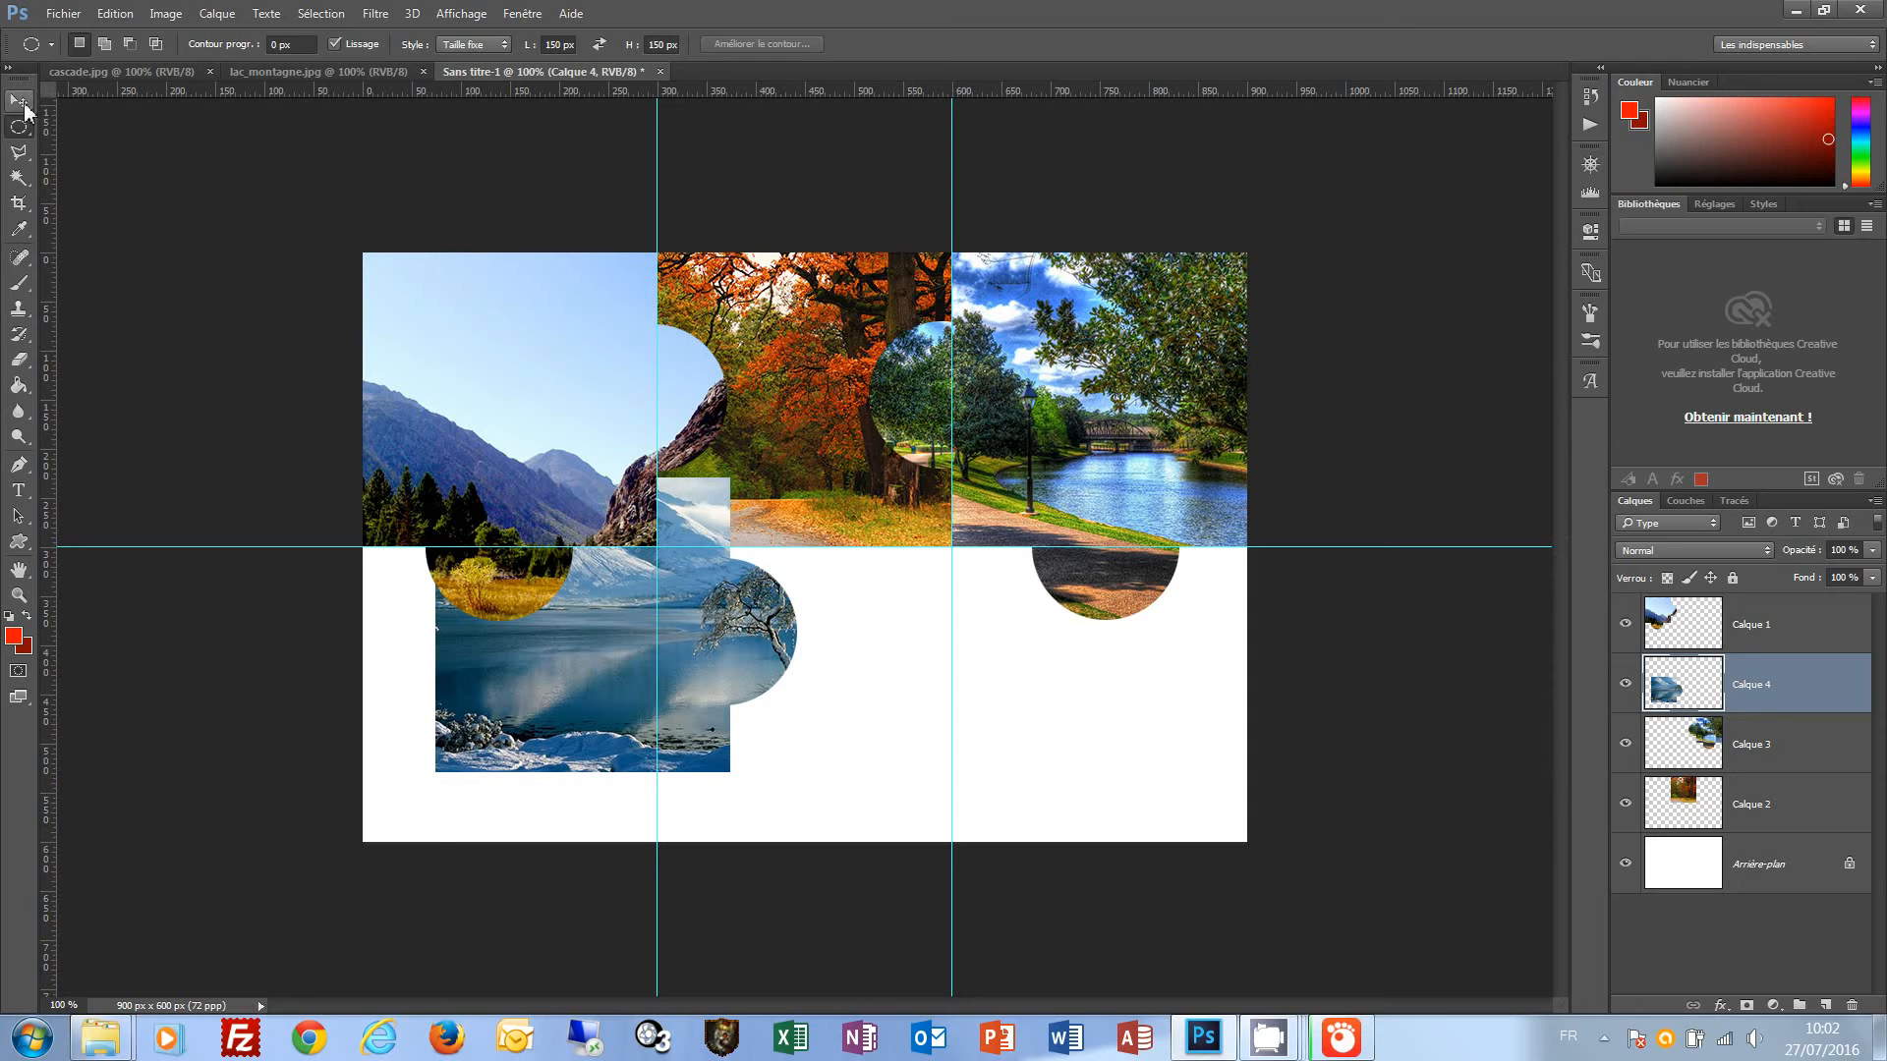
drag(596, 644, 520, 717)
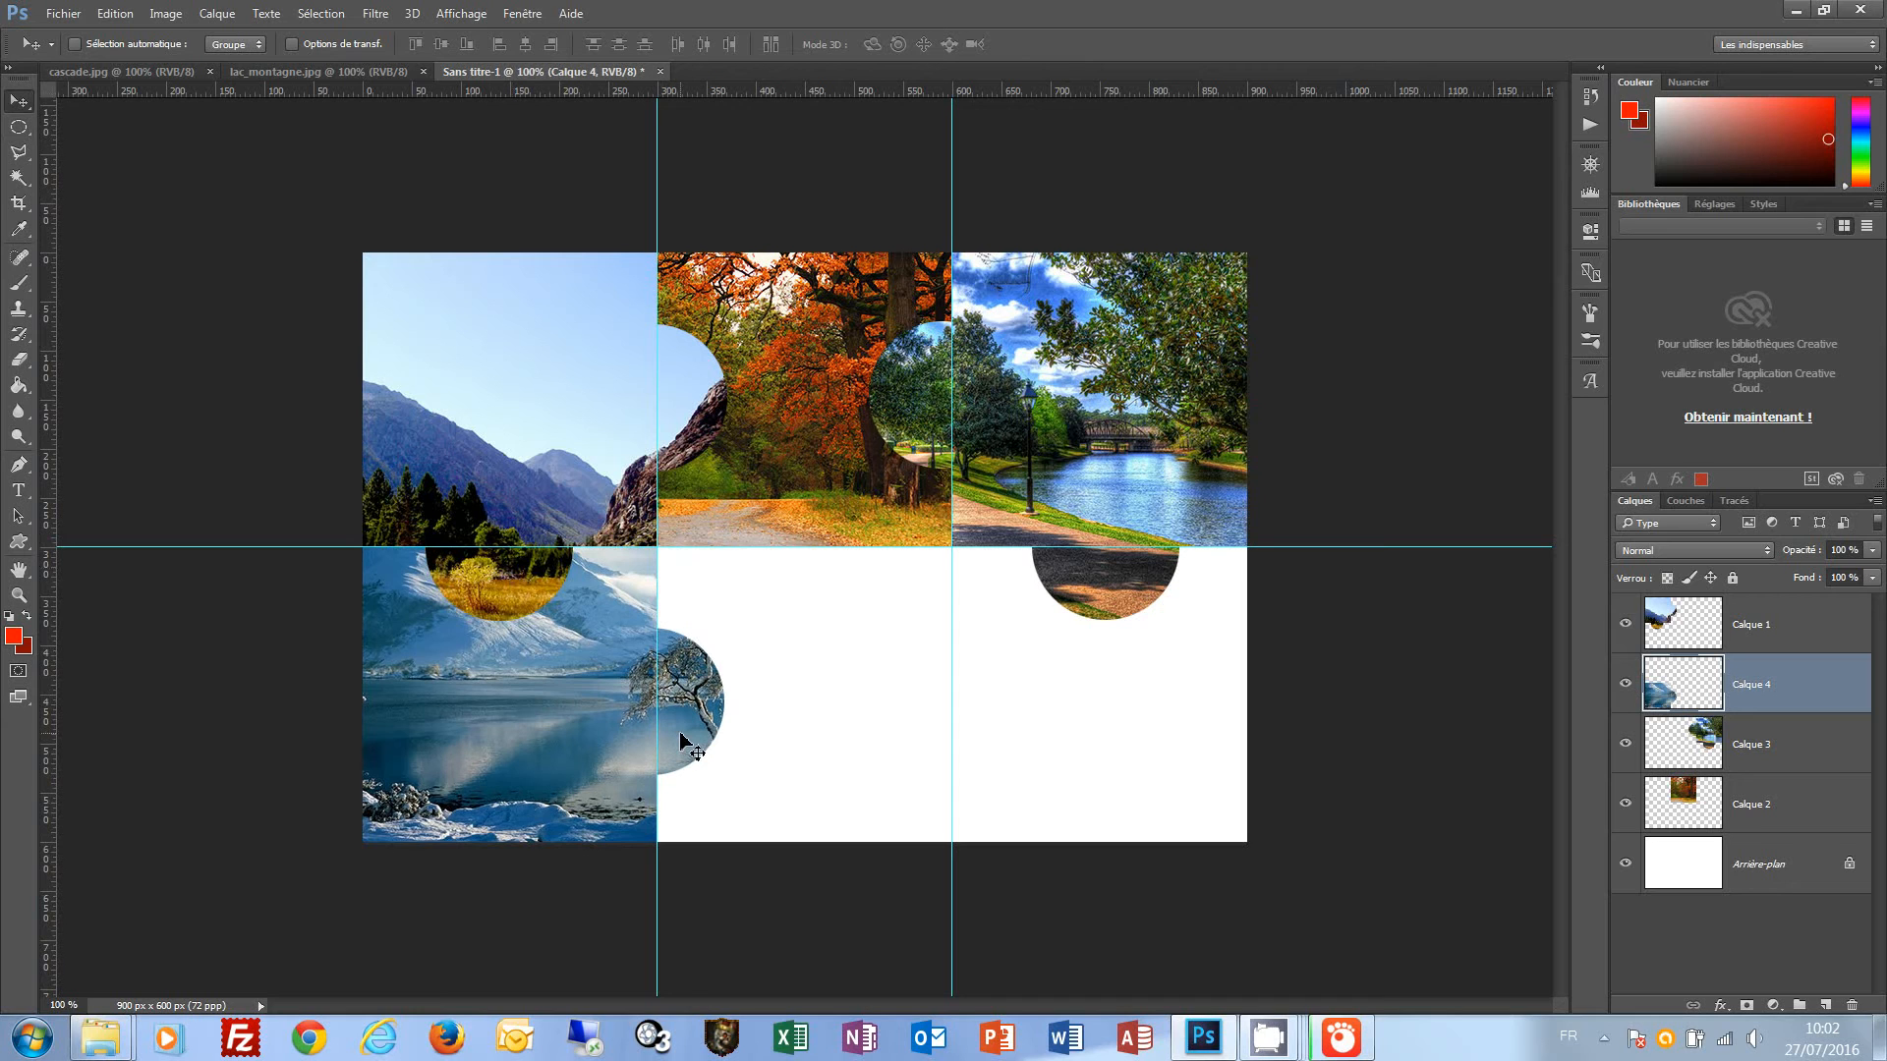
Select the lower-middle grid square and add a fixed-size 150 × 150 px circle straddling its top edge as a puzzle tab.
click(18, 129)
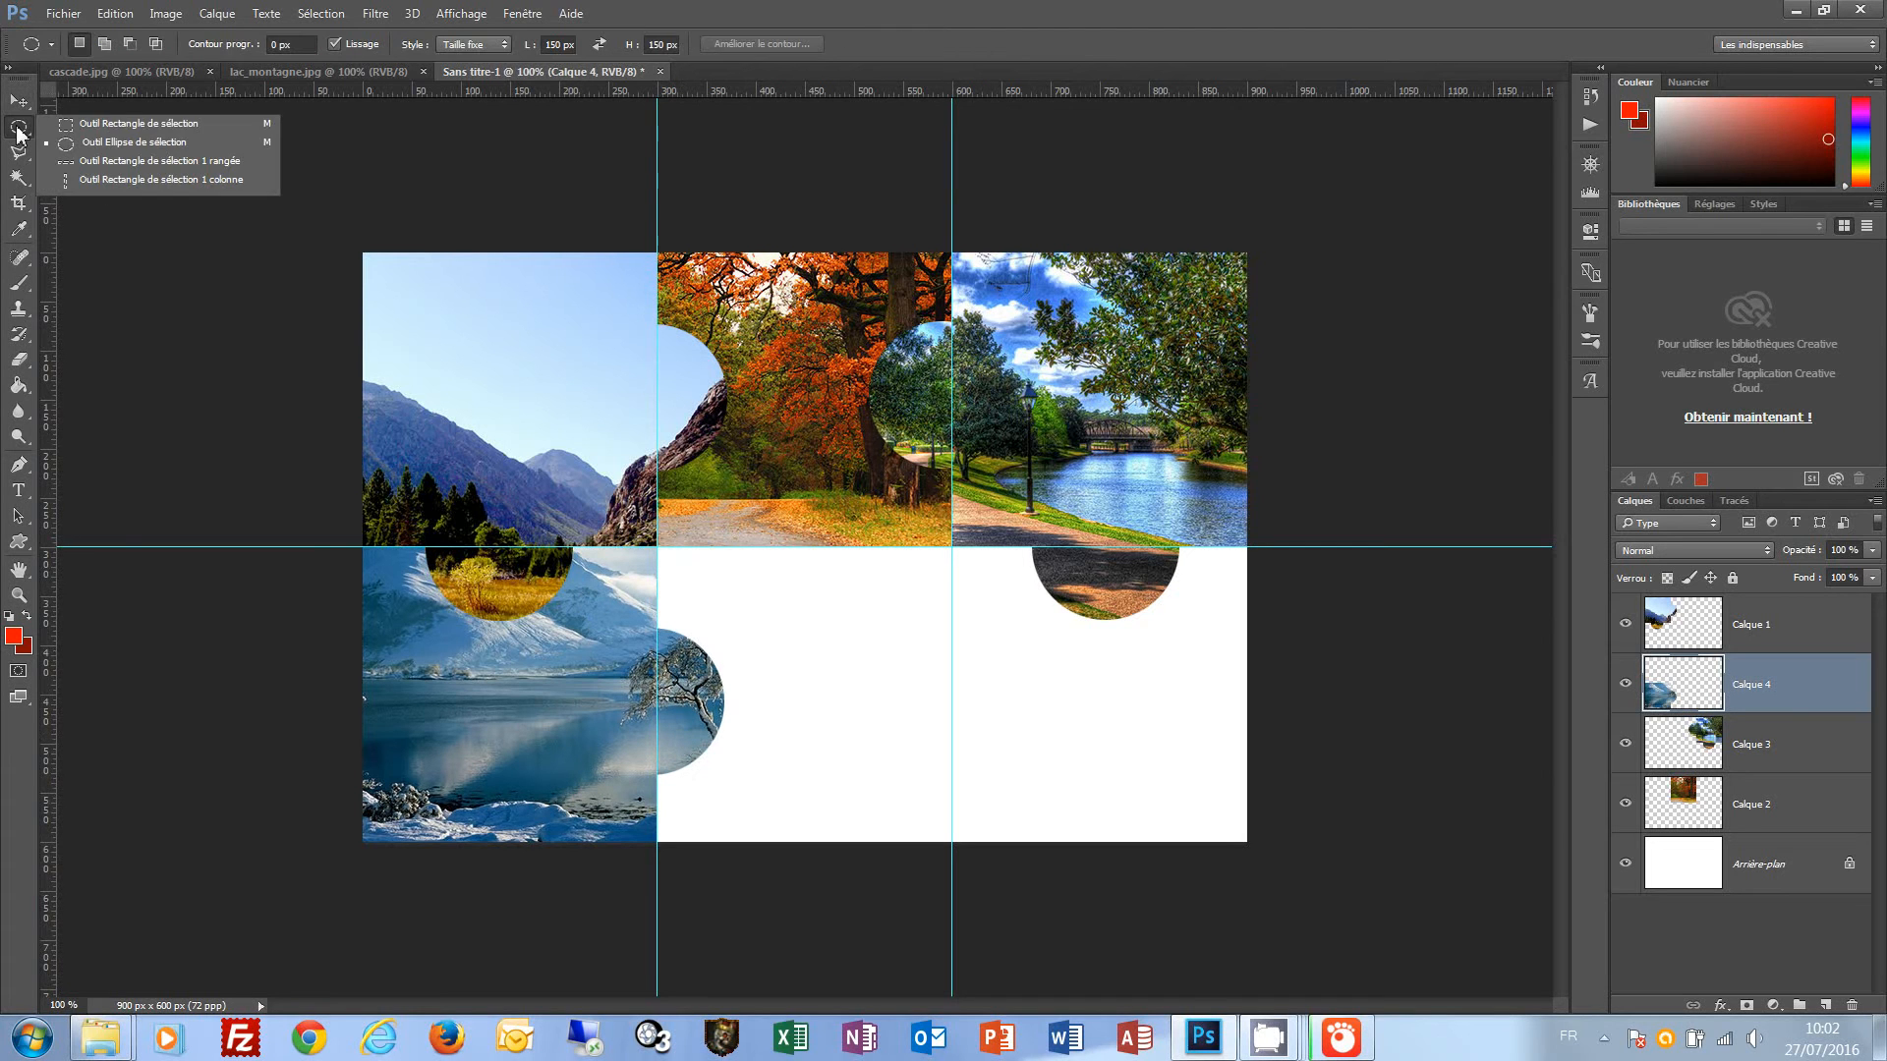
click(133, 124)
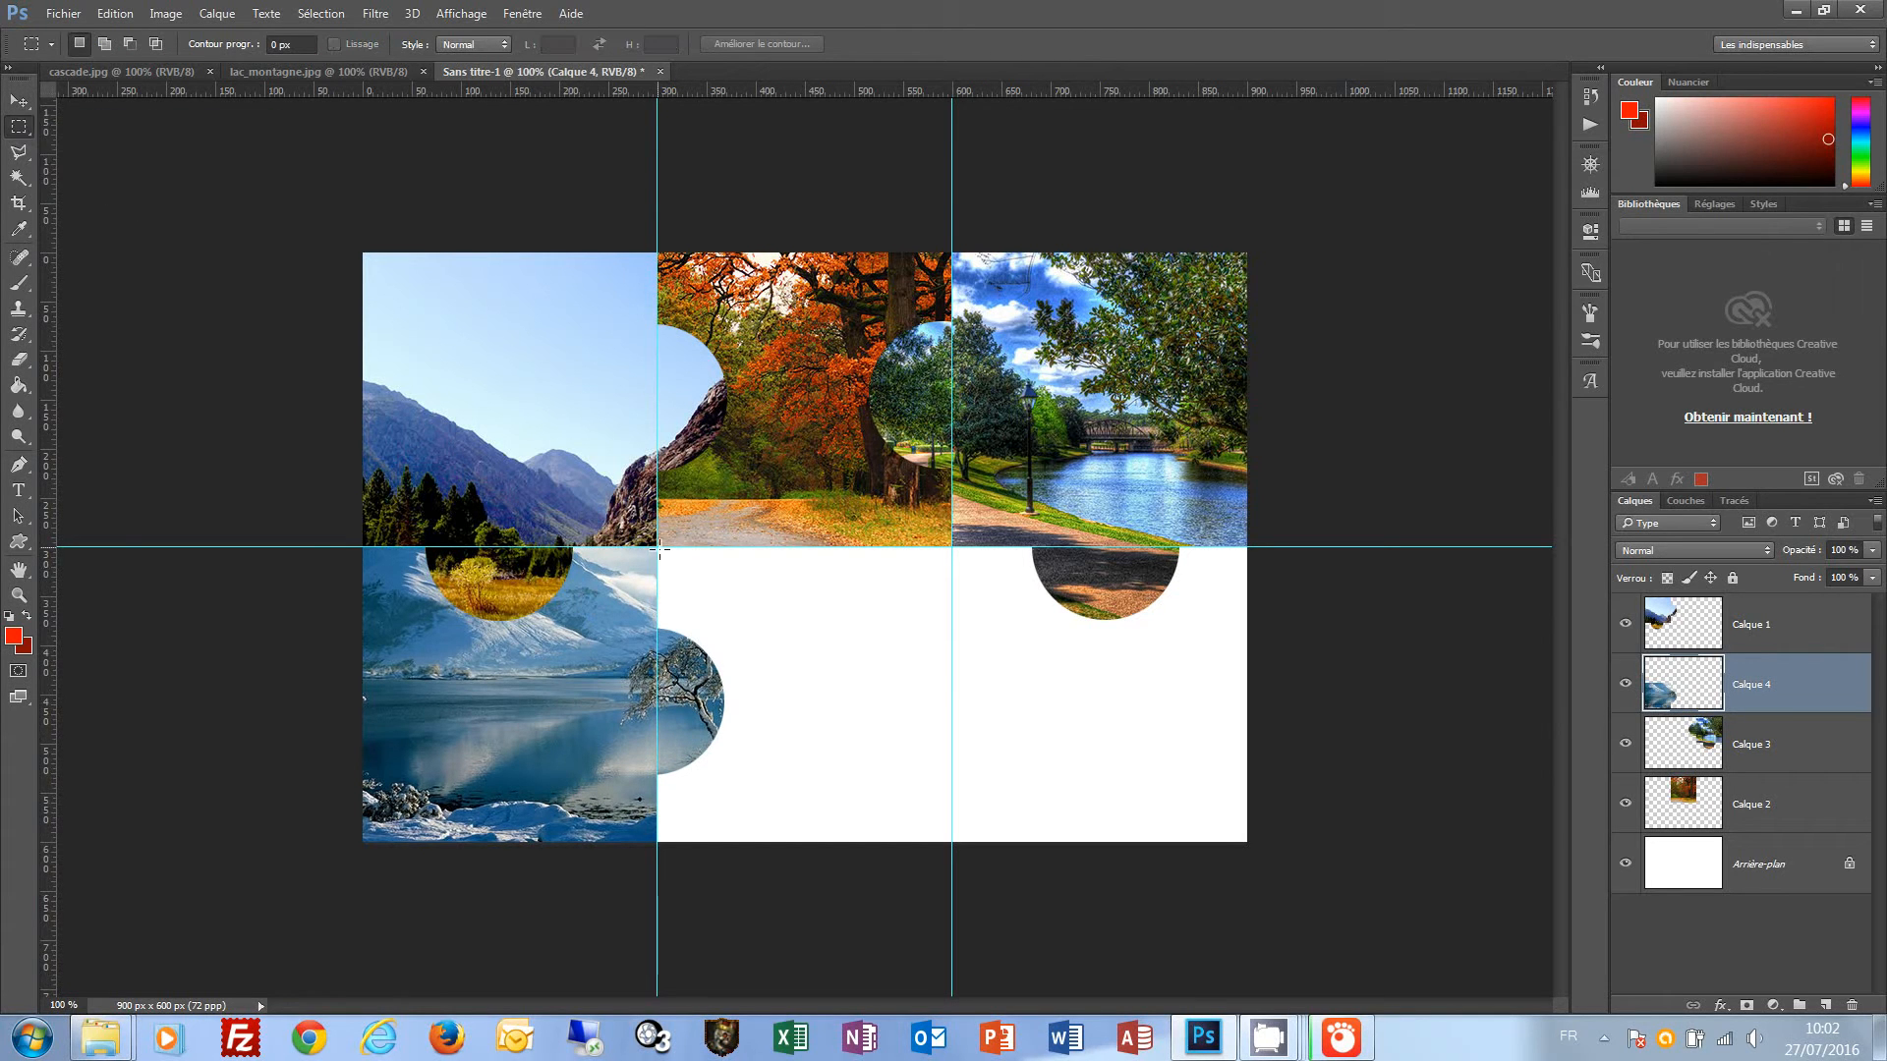
drag(658, 548, 951, 876)
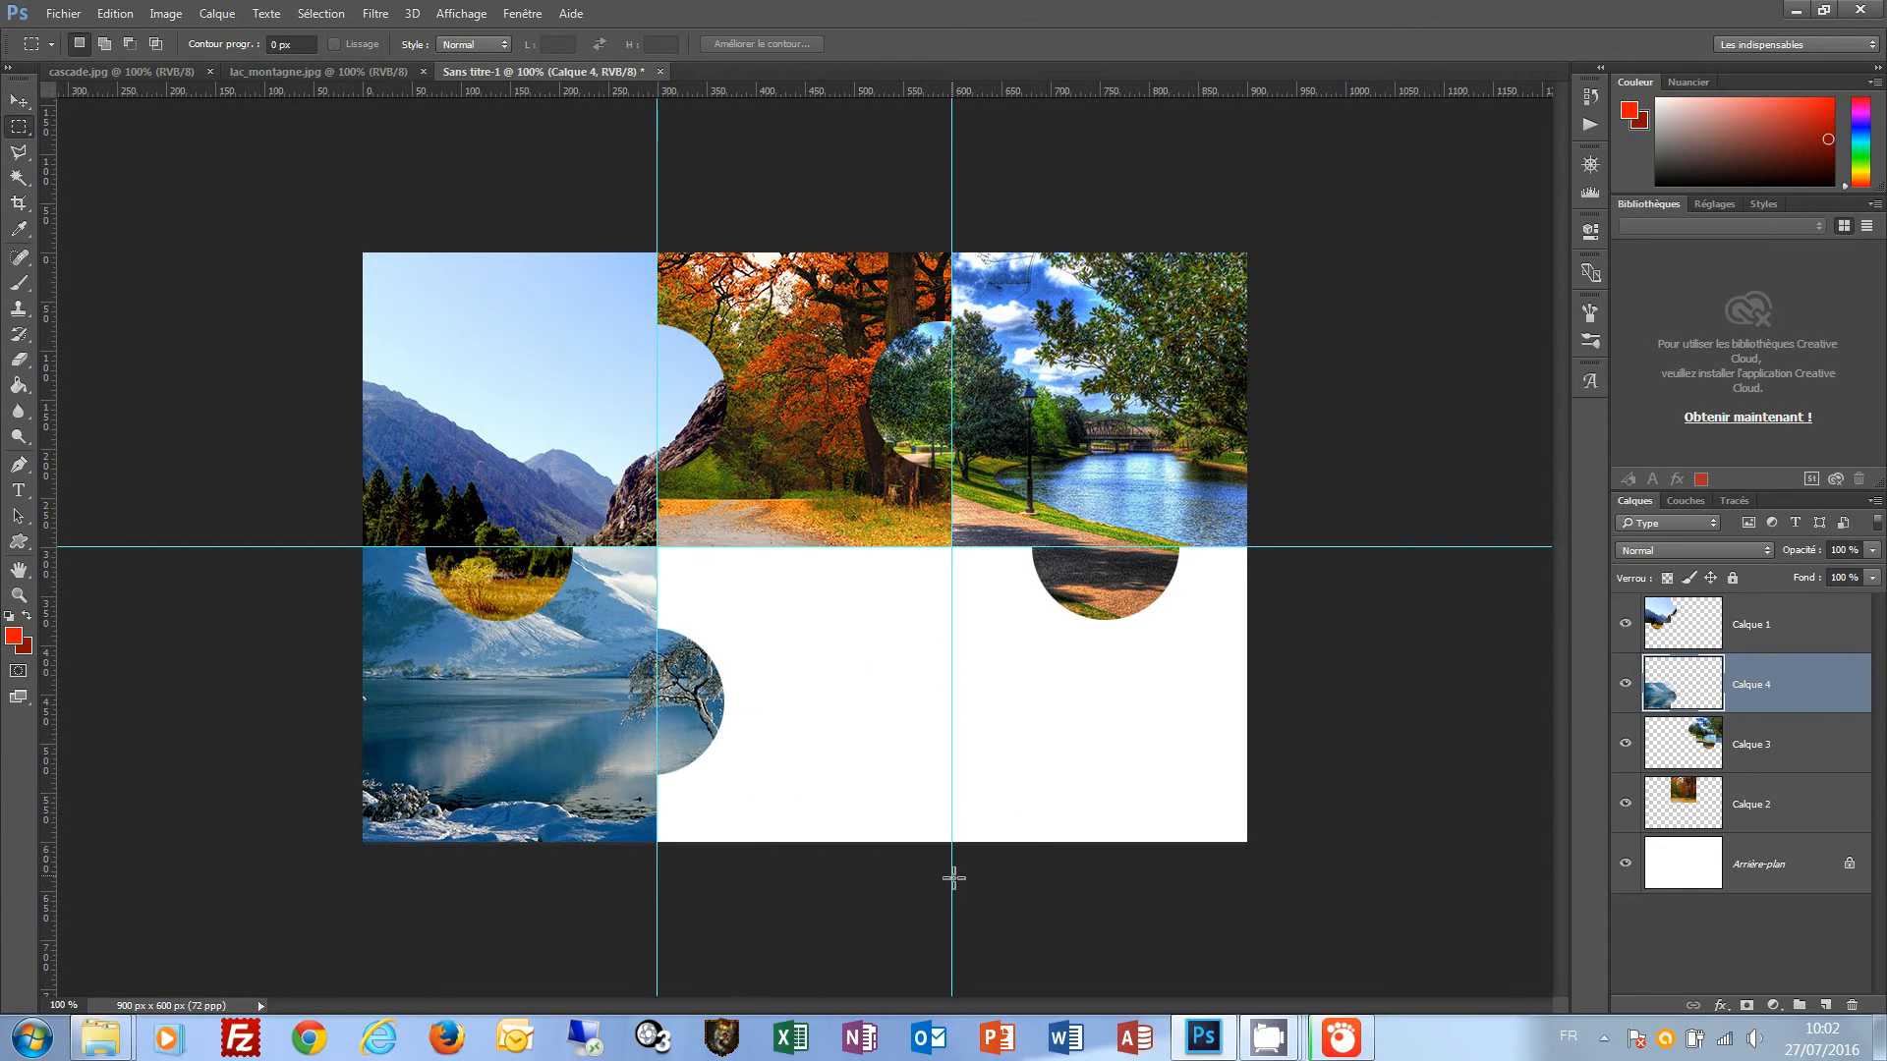
right_click(29, 134)
click(87, 146)
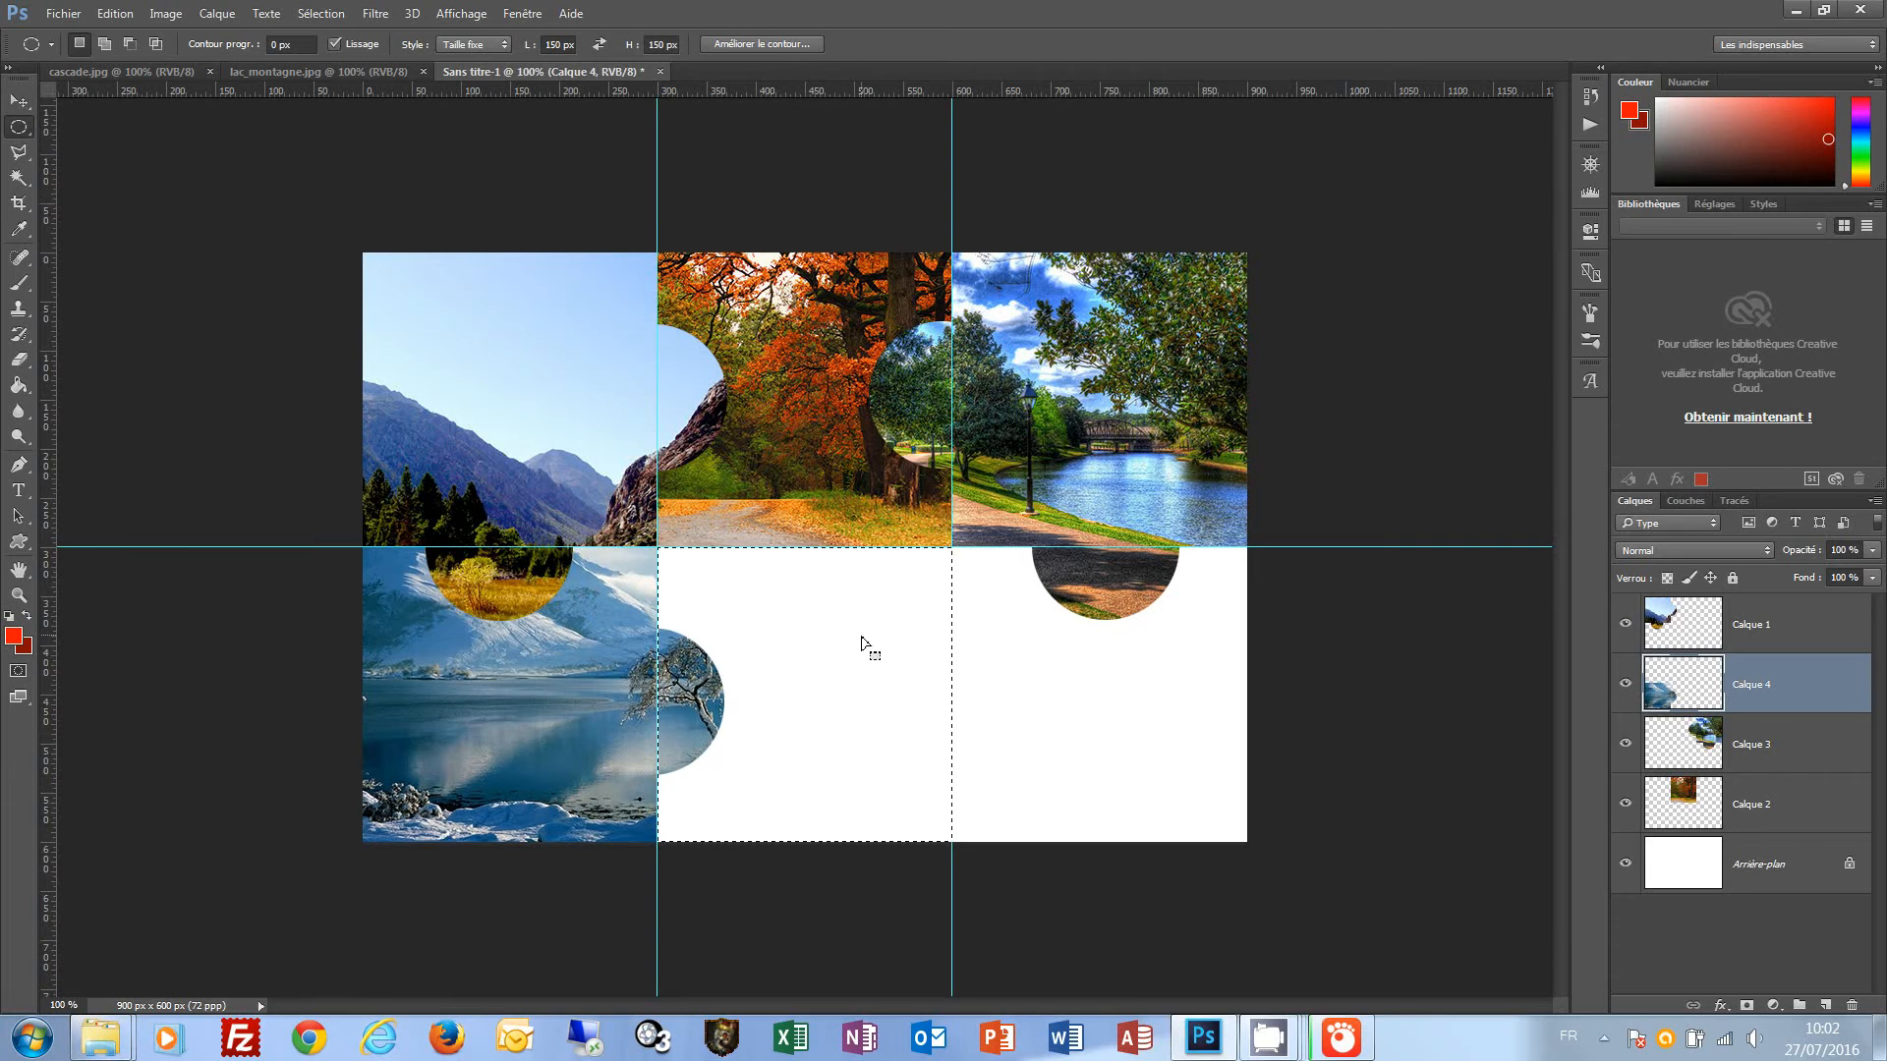
drag(862, 644, 731, 483)
Show lac_montagne.jpg beside the puzzle in two horizontal panes, copy its pine-island area with the puzzle-shaped selection, and close the photo without saving.
click(522, 13)
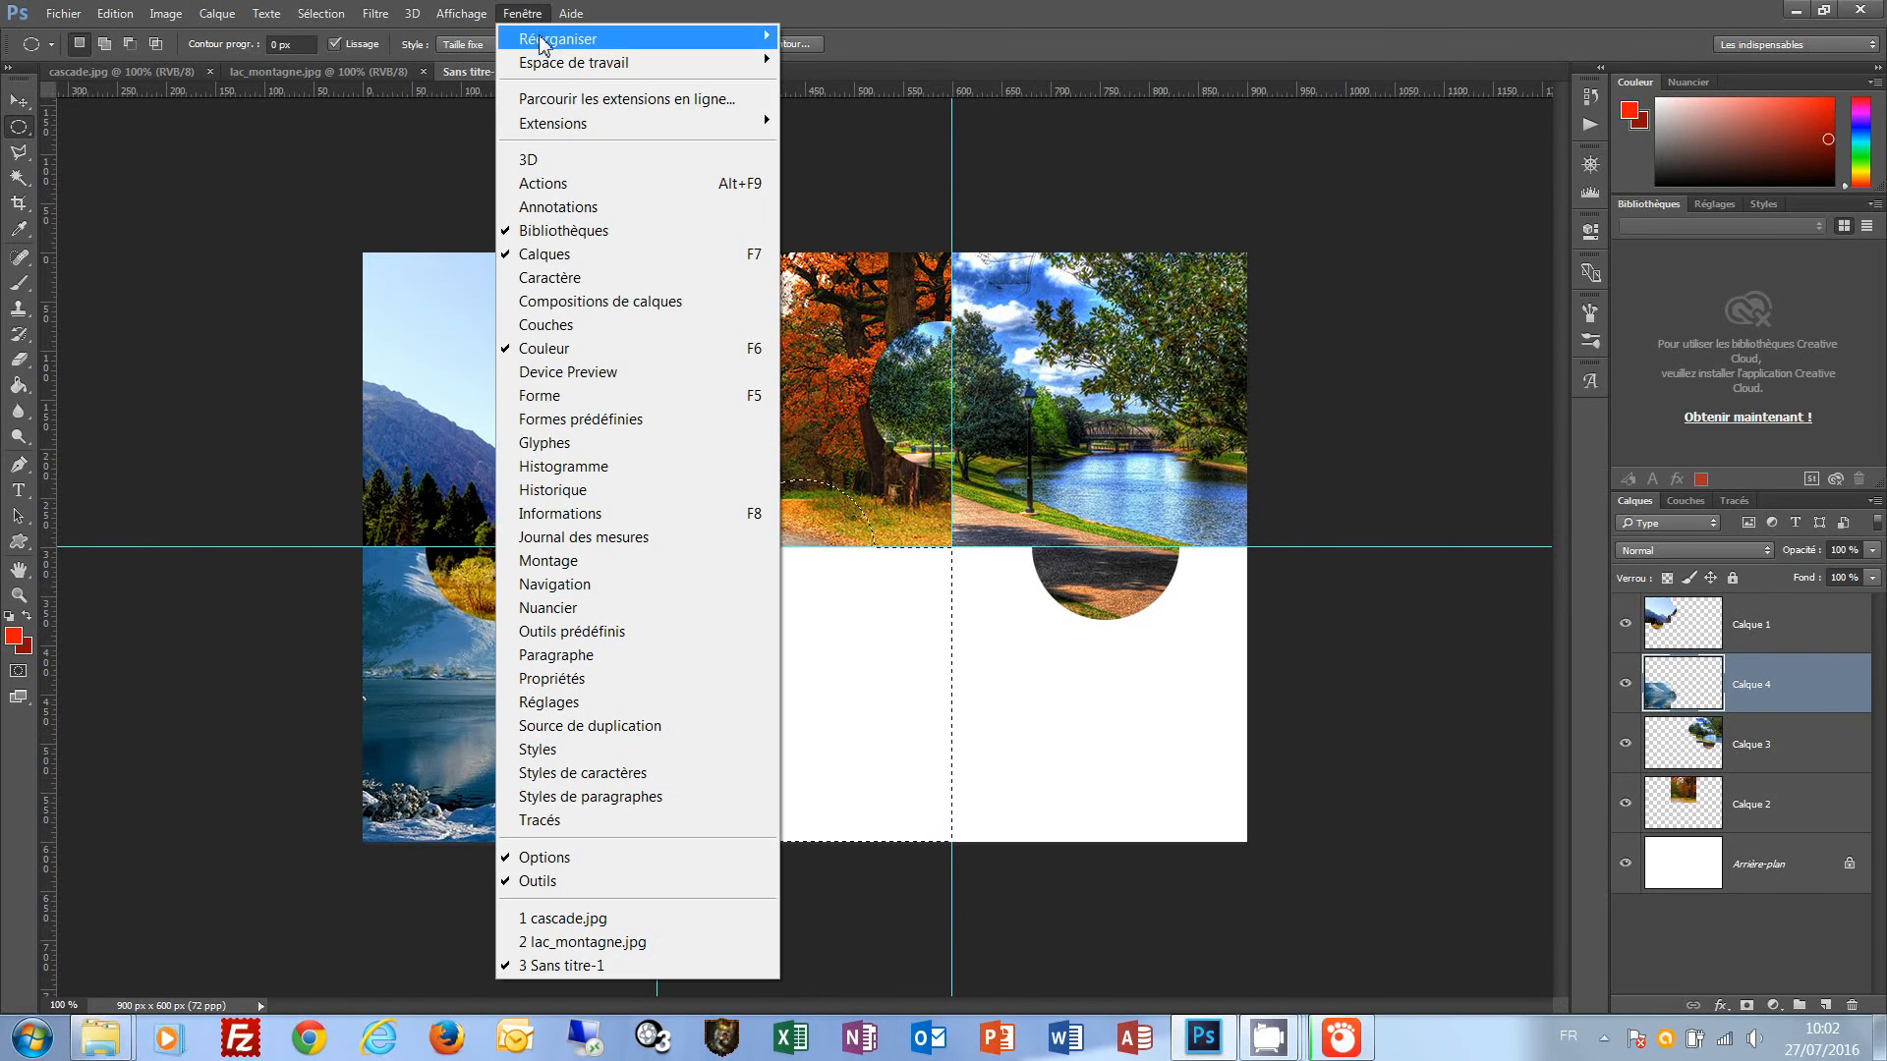
mouse_move(756, 40)
click(865, 85)
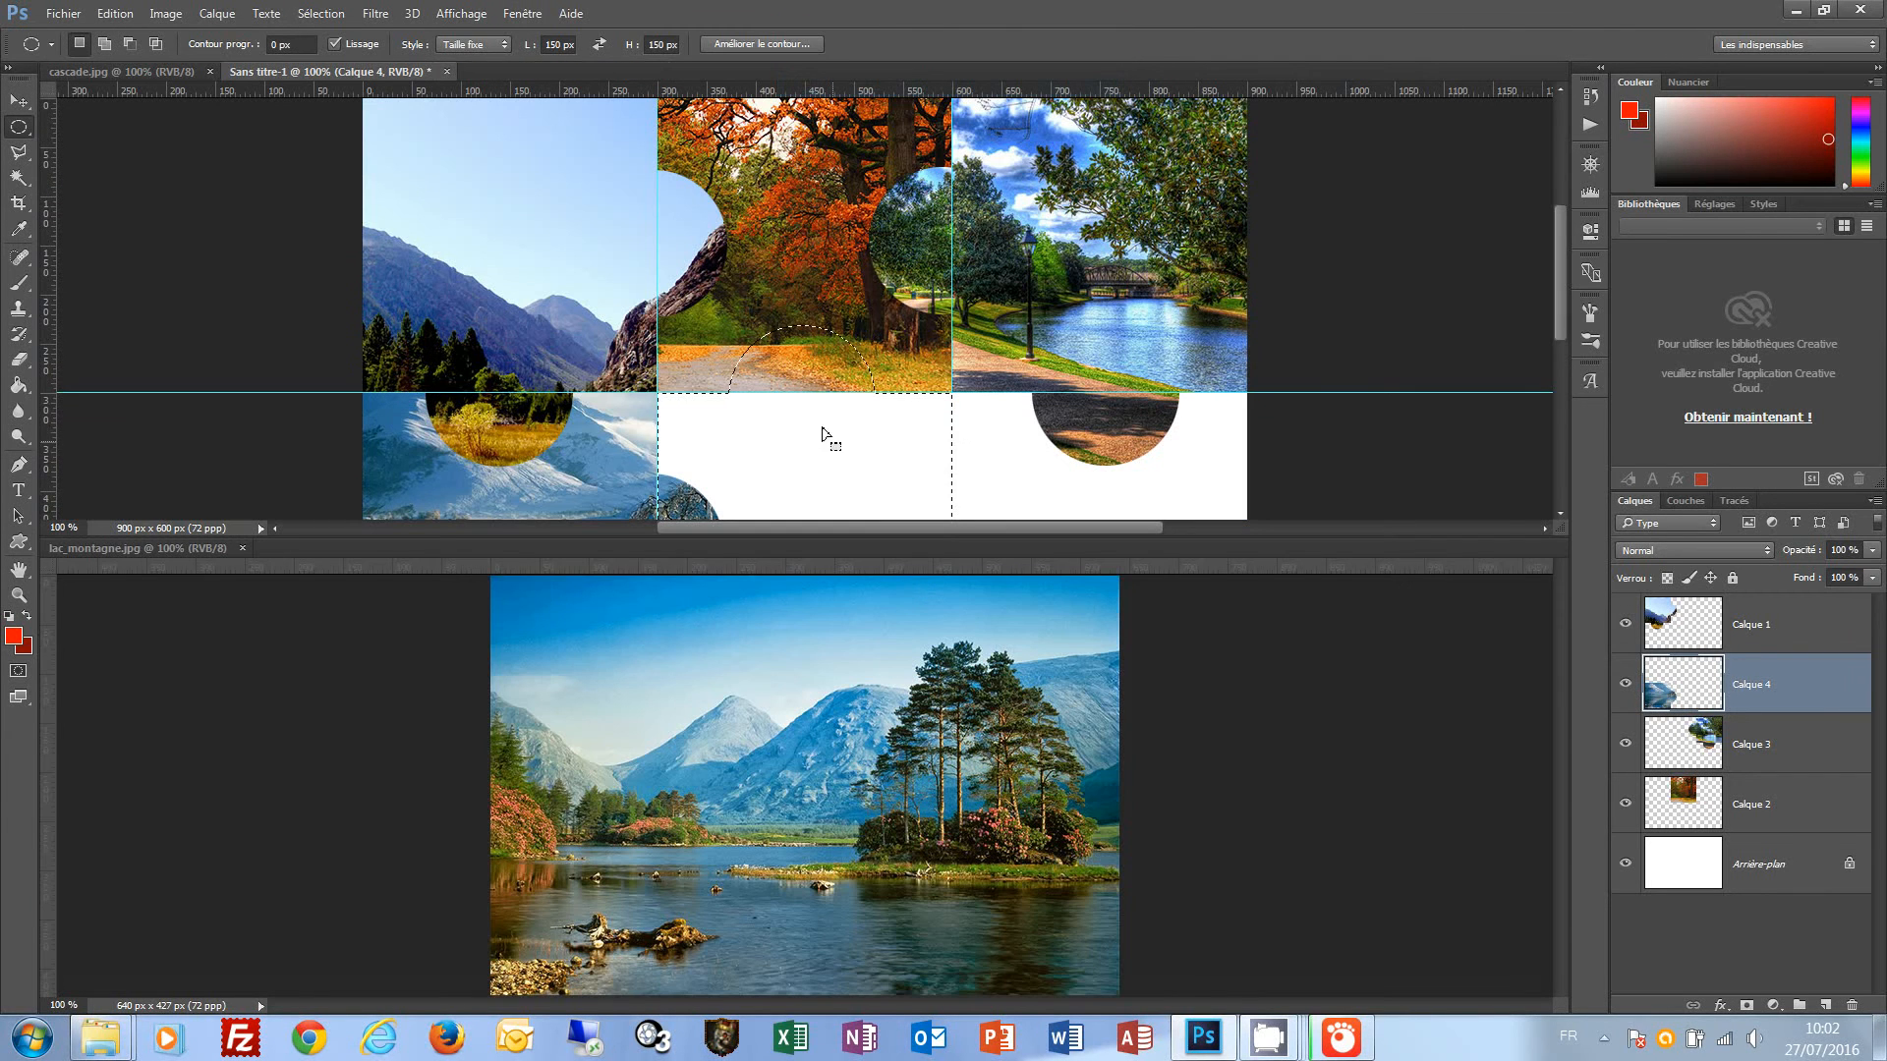
drag(821, 427, 930, 761)
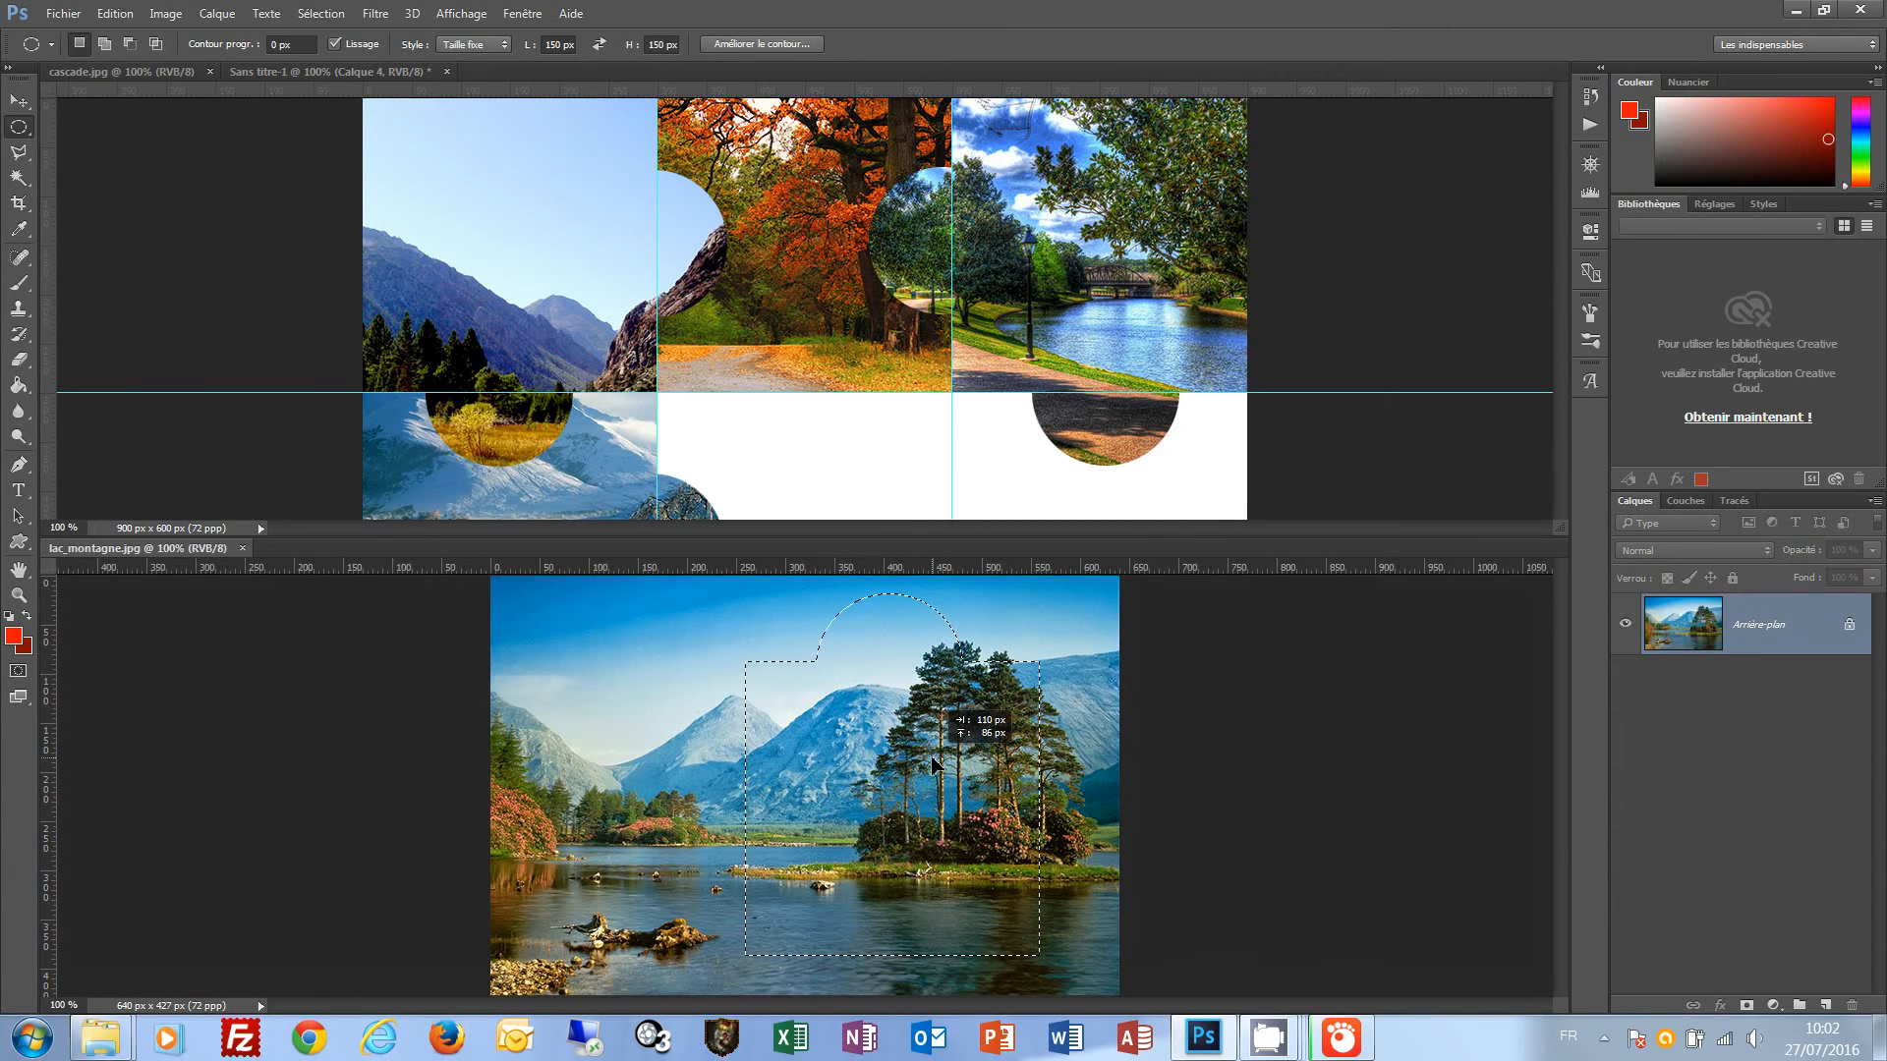
drag(919, 879, 838, 501)
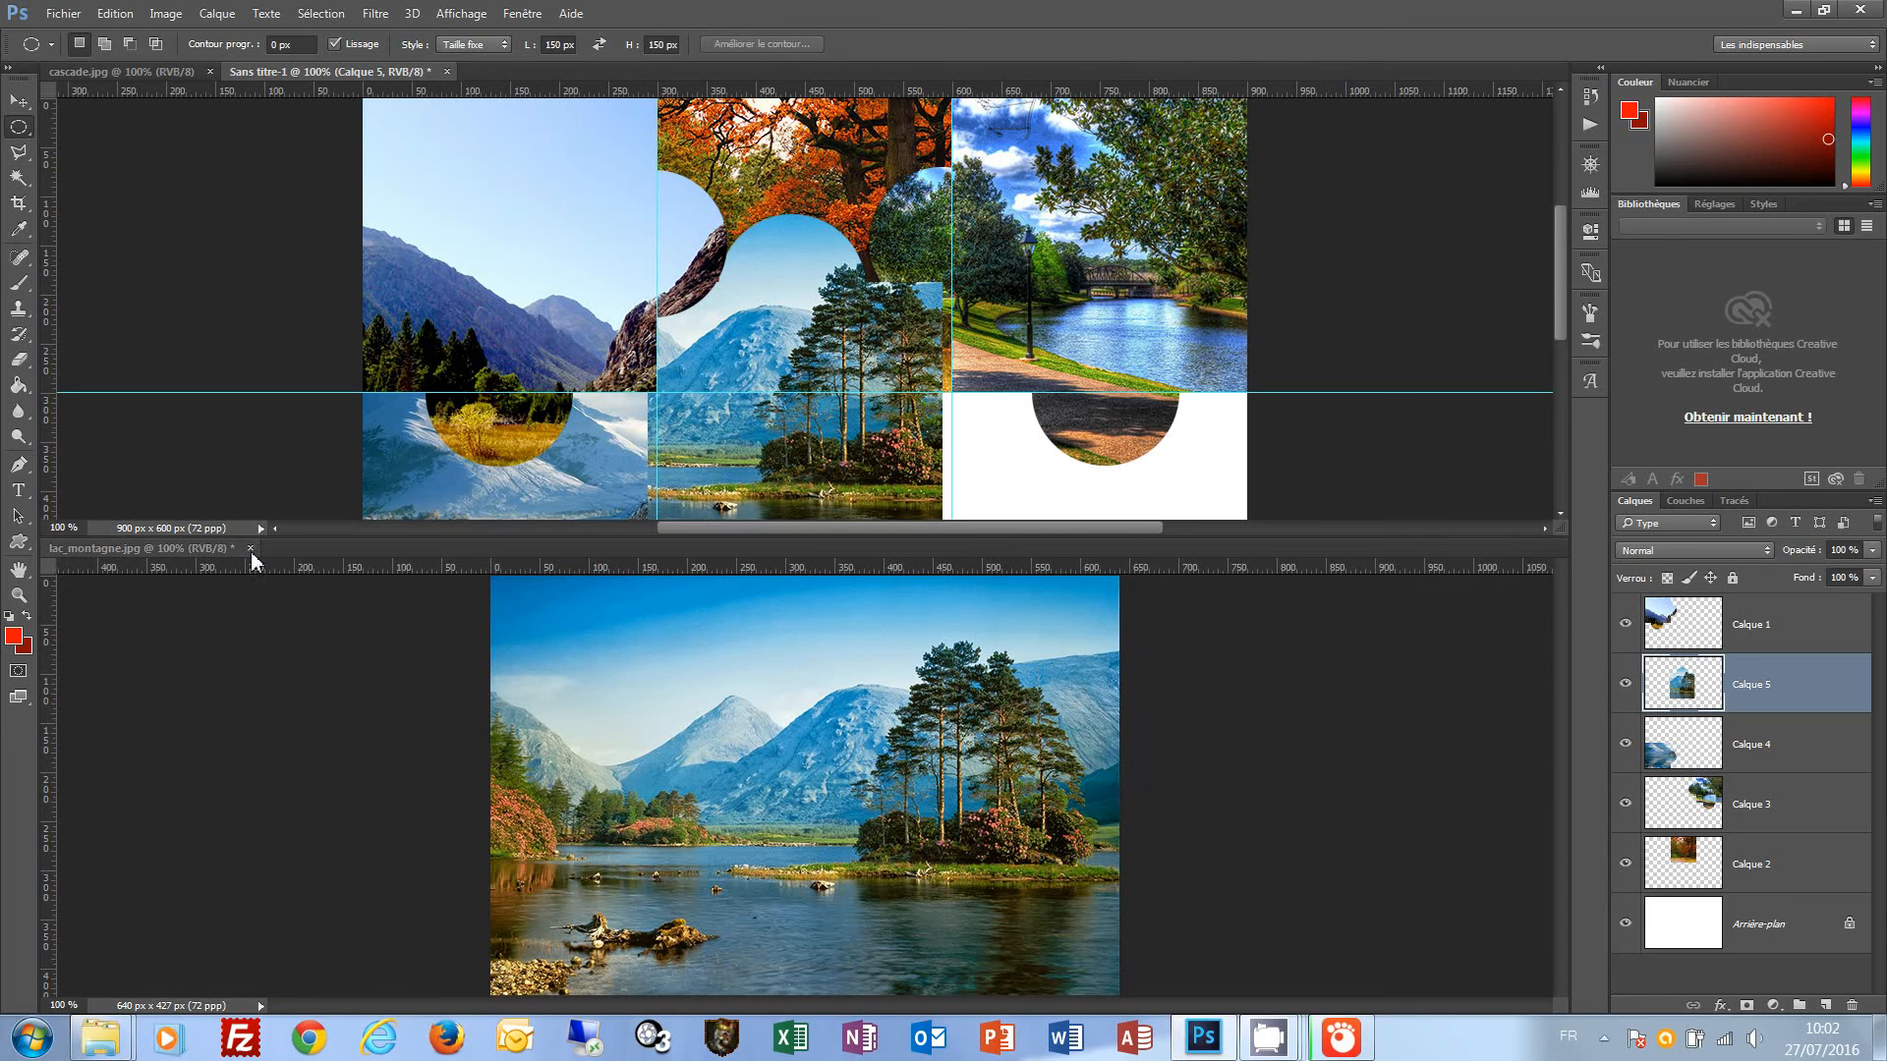
click(252, 553)
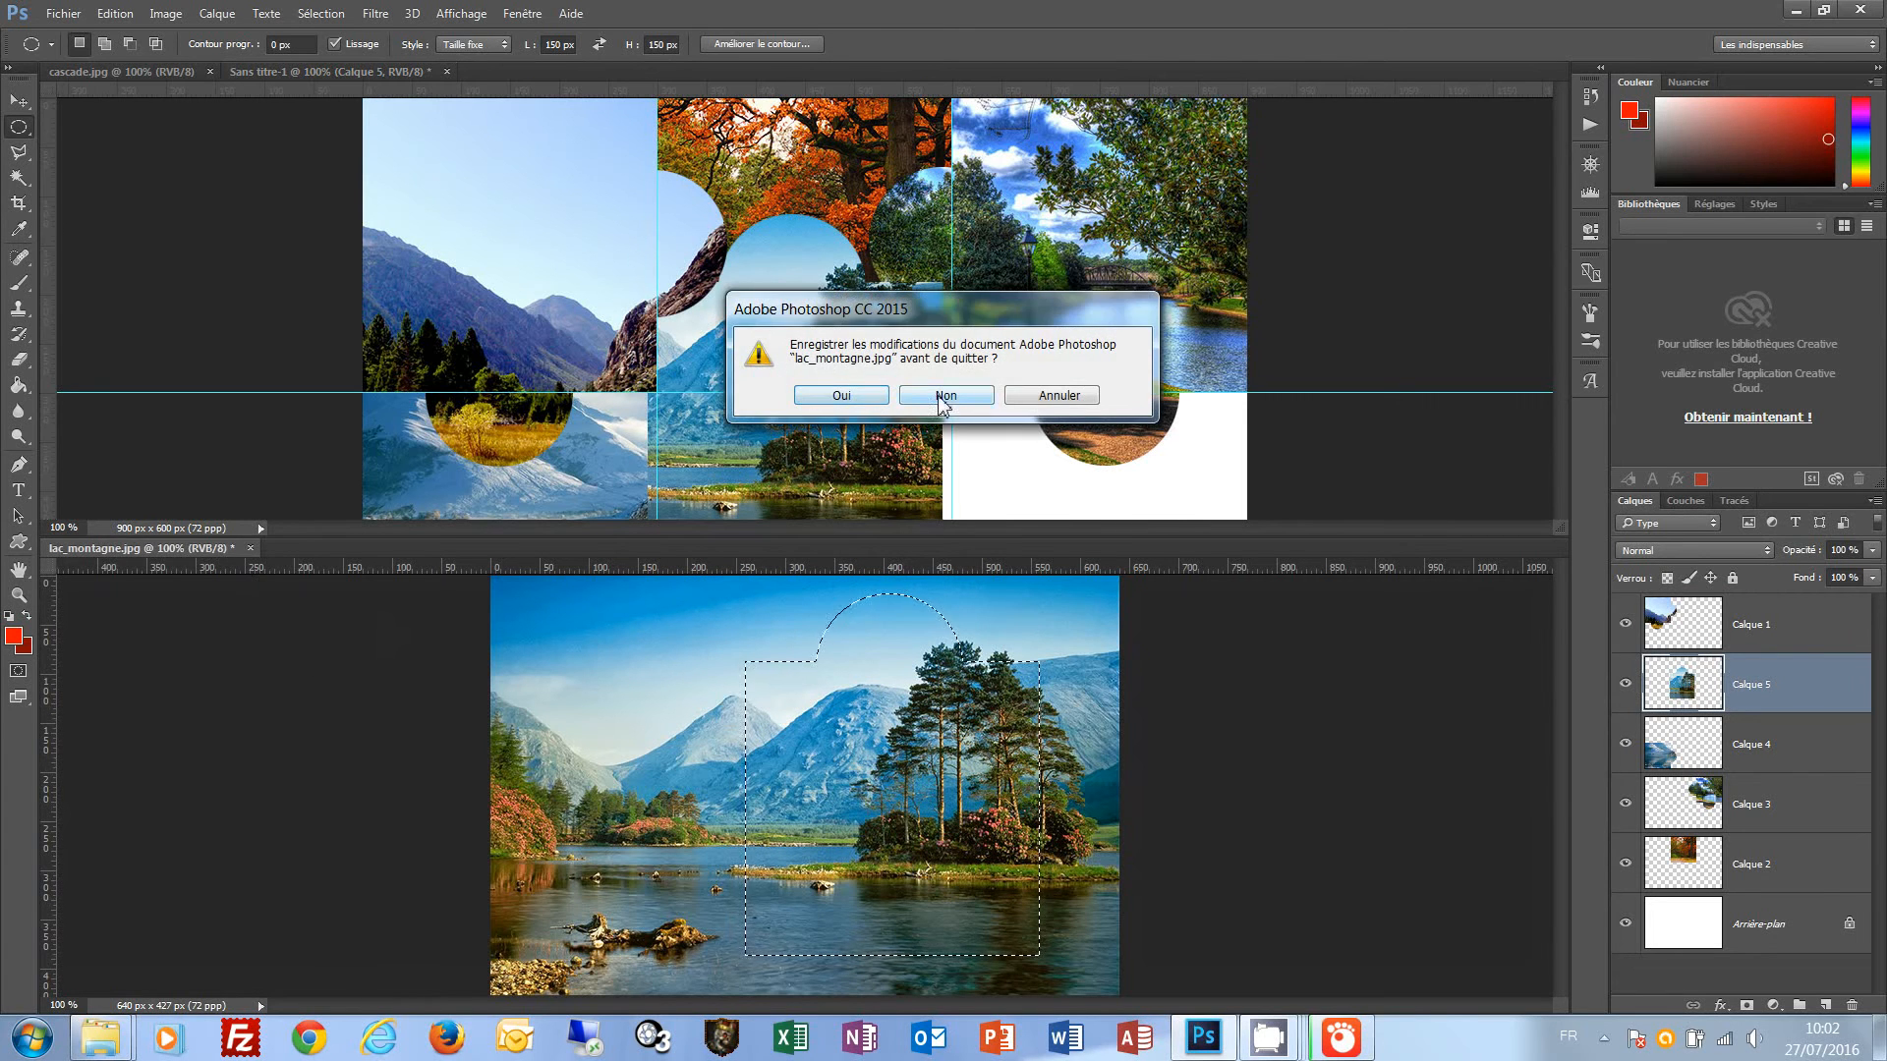
click(943, 396)
Move the mountain lake piece to fit the lower-middle grid square and place its layer, Calque 5, below Calque 4.
click(18, 101)
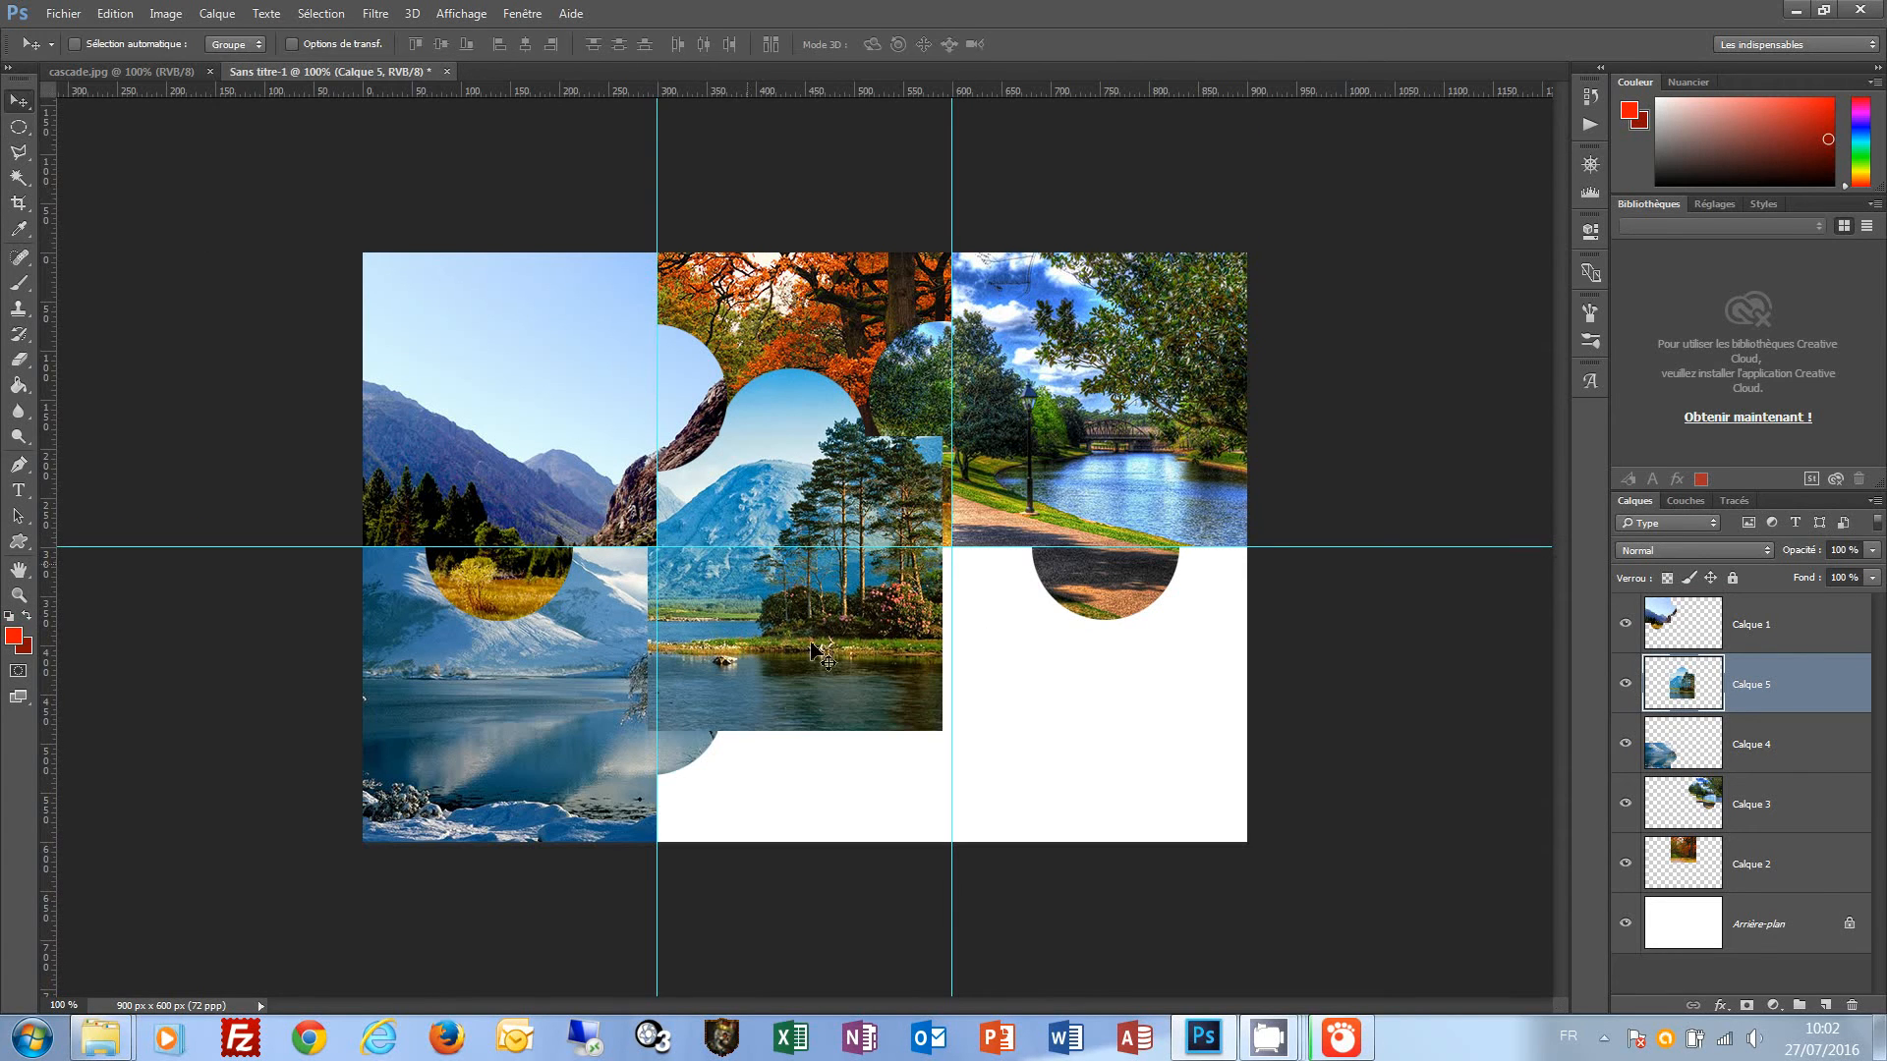
drag(847, 621, 853, 737)
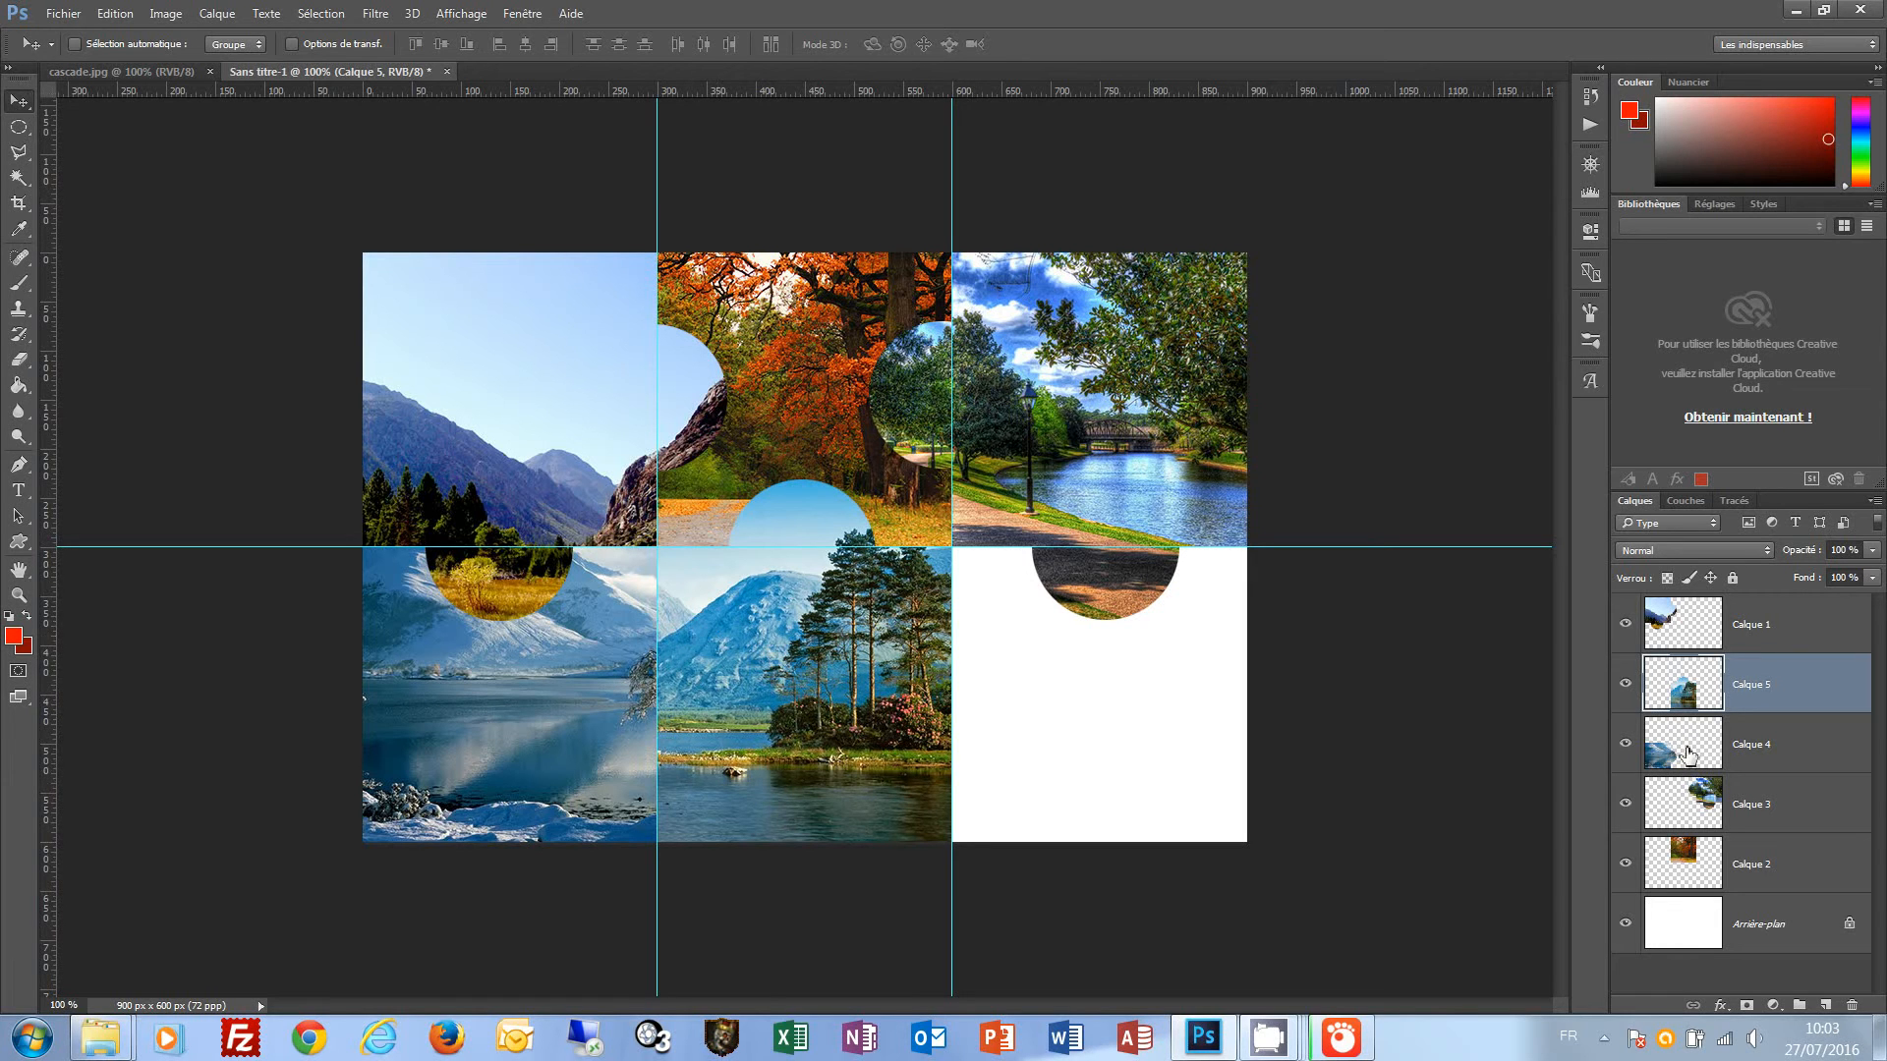
drag(1766, 687, 1780, 767)
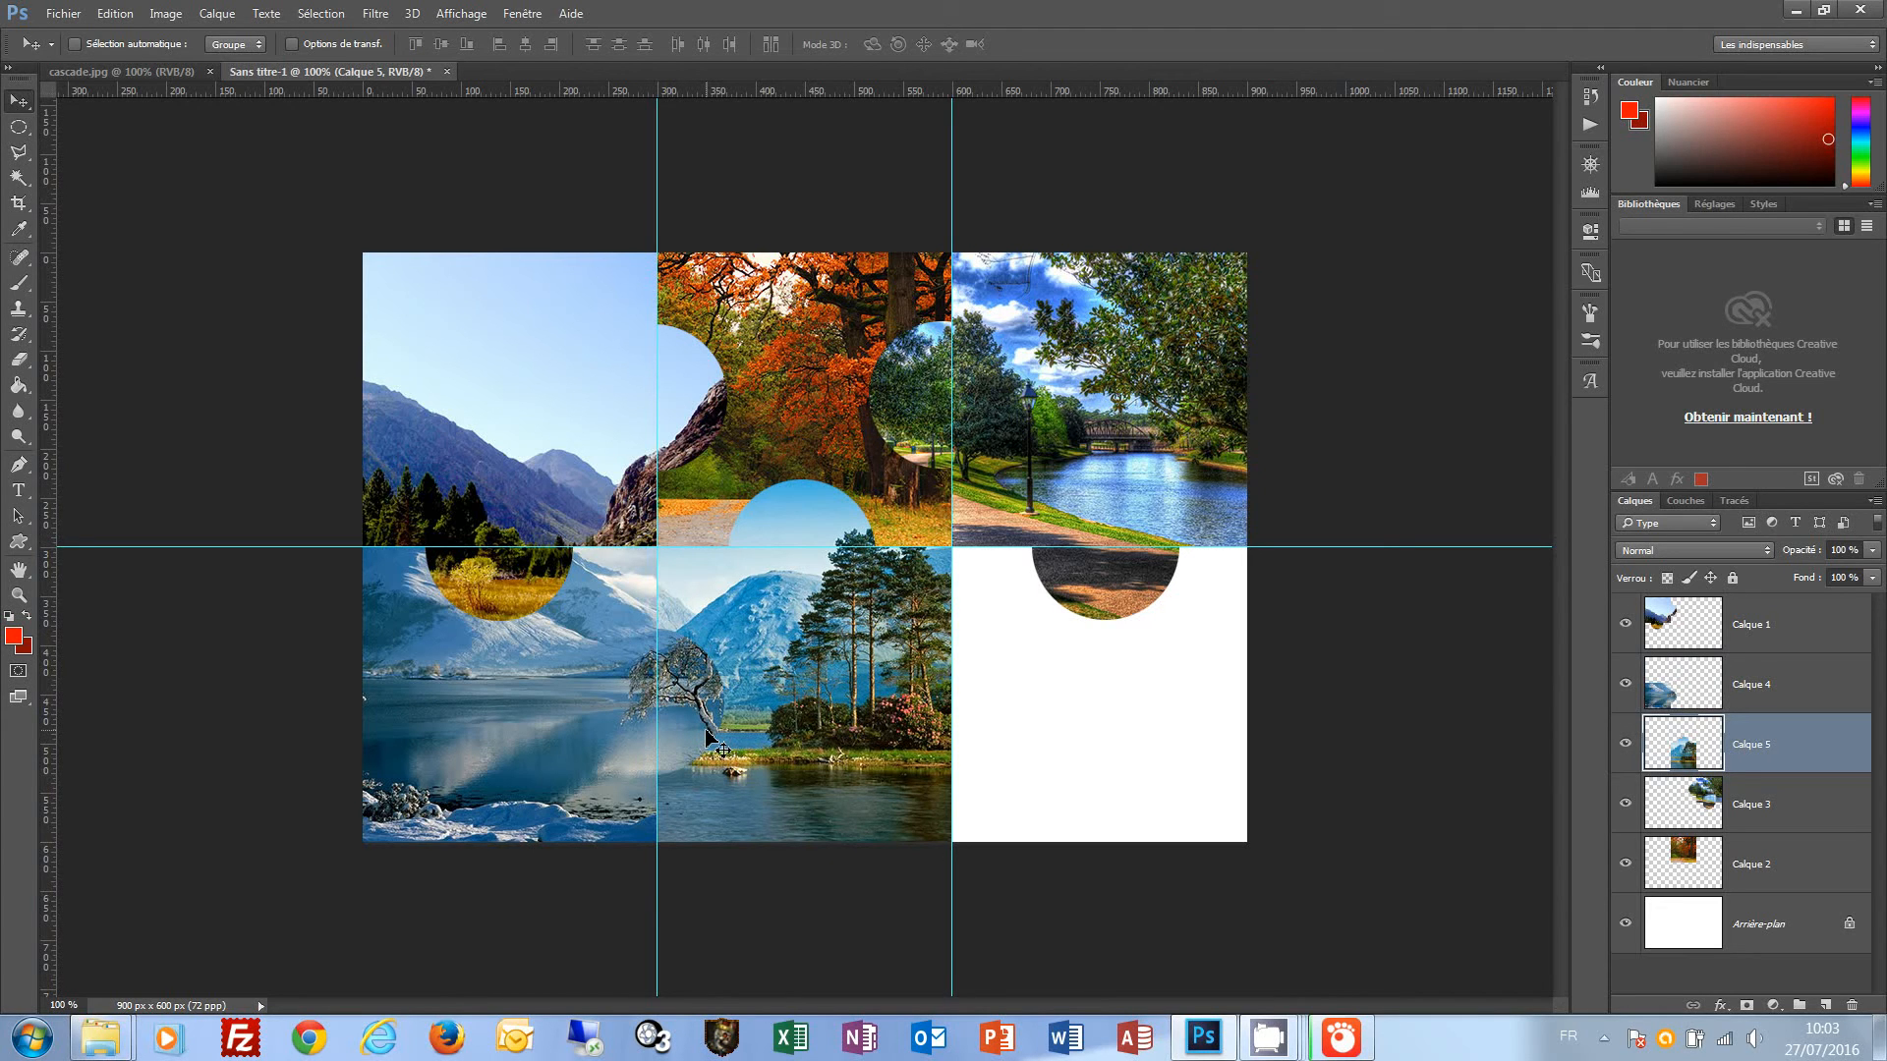
Select the lower-right grid square and add a fixed-size 150 × 150 px circle straddling its left edge as a puzzle tab.
click(22, 129)
click(138, 124)
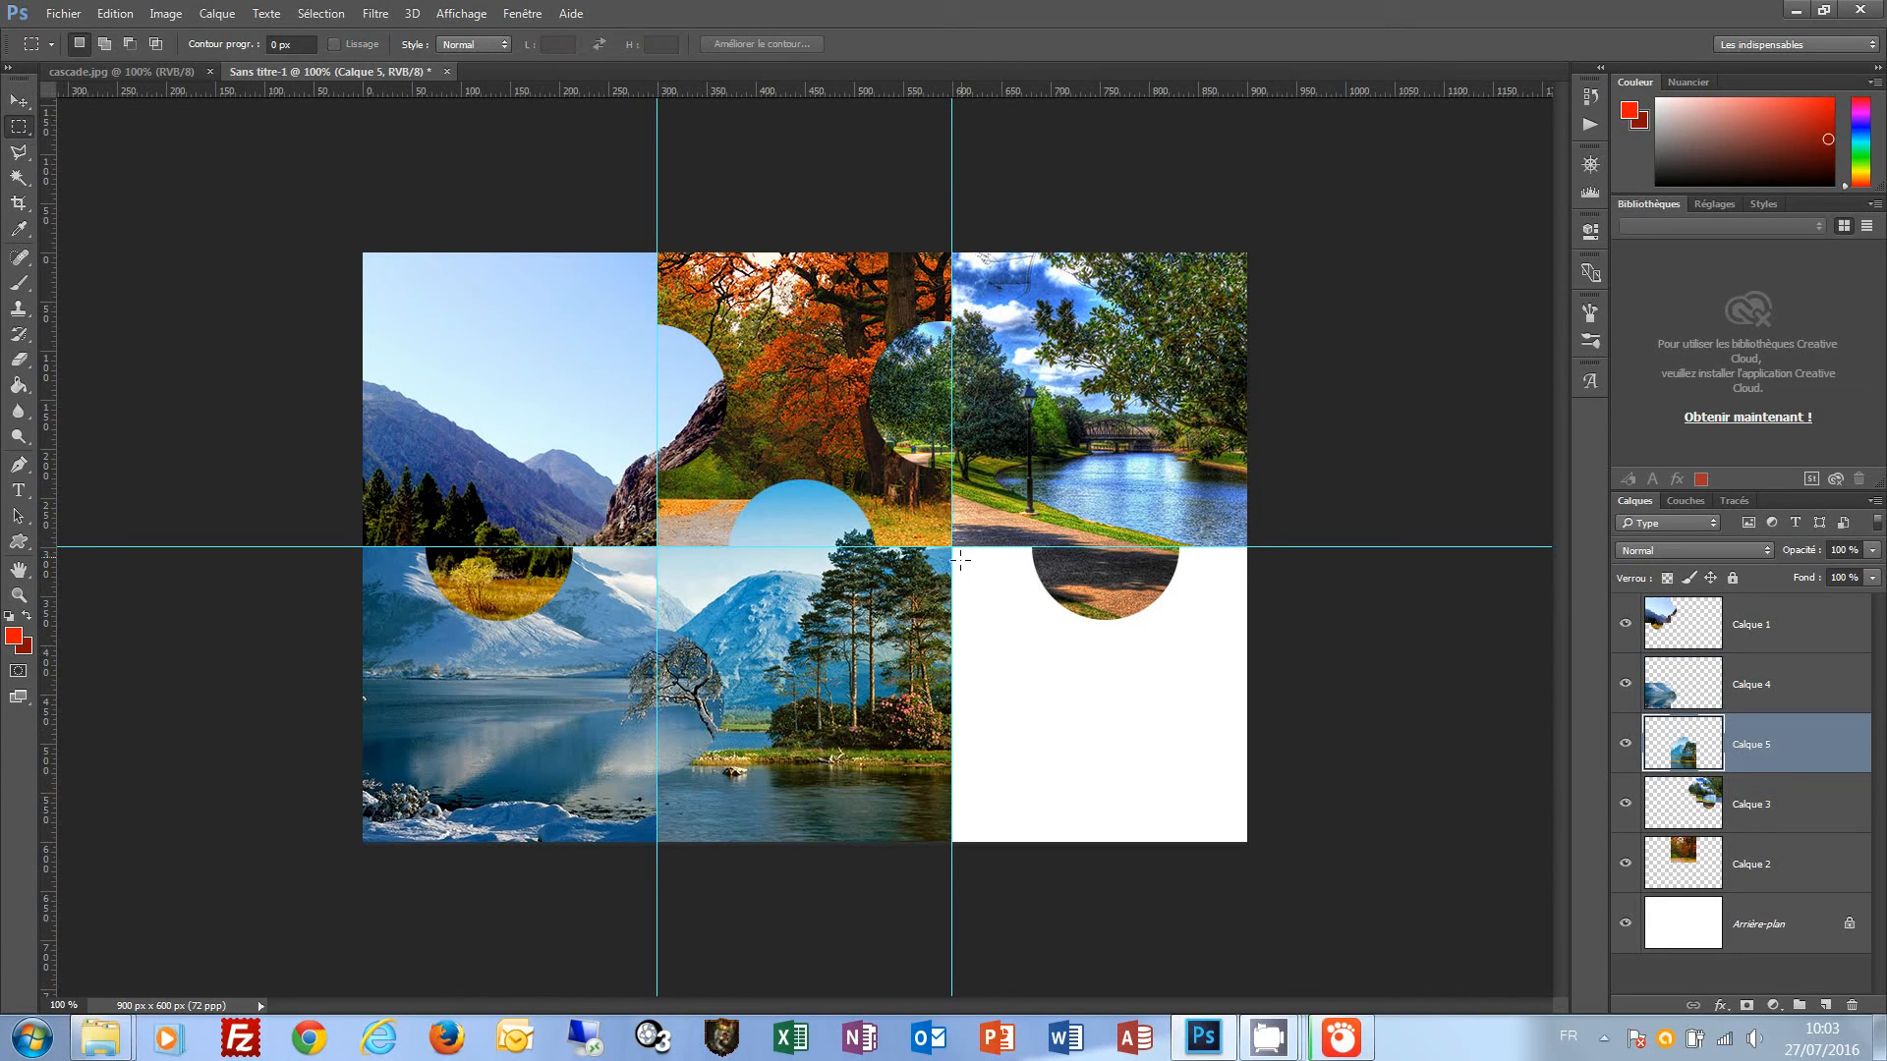
drag(953, 548, 1251, 851)
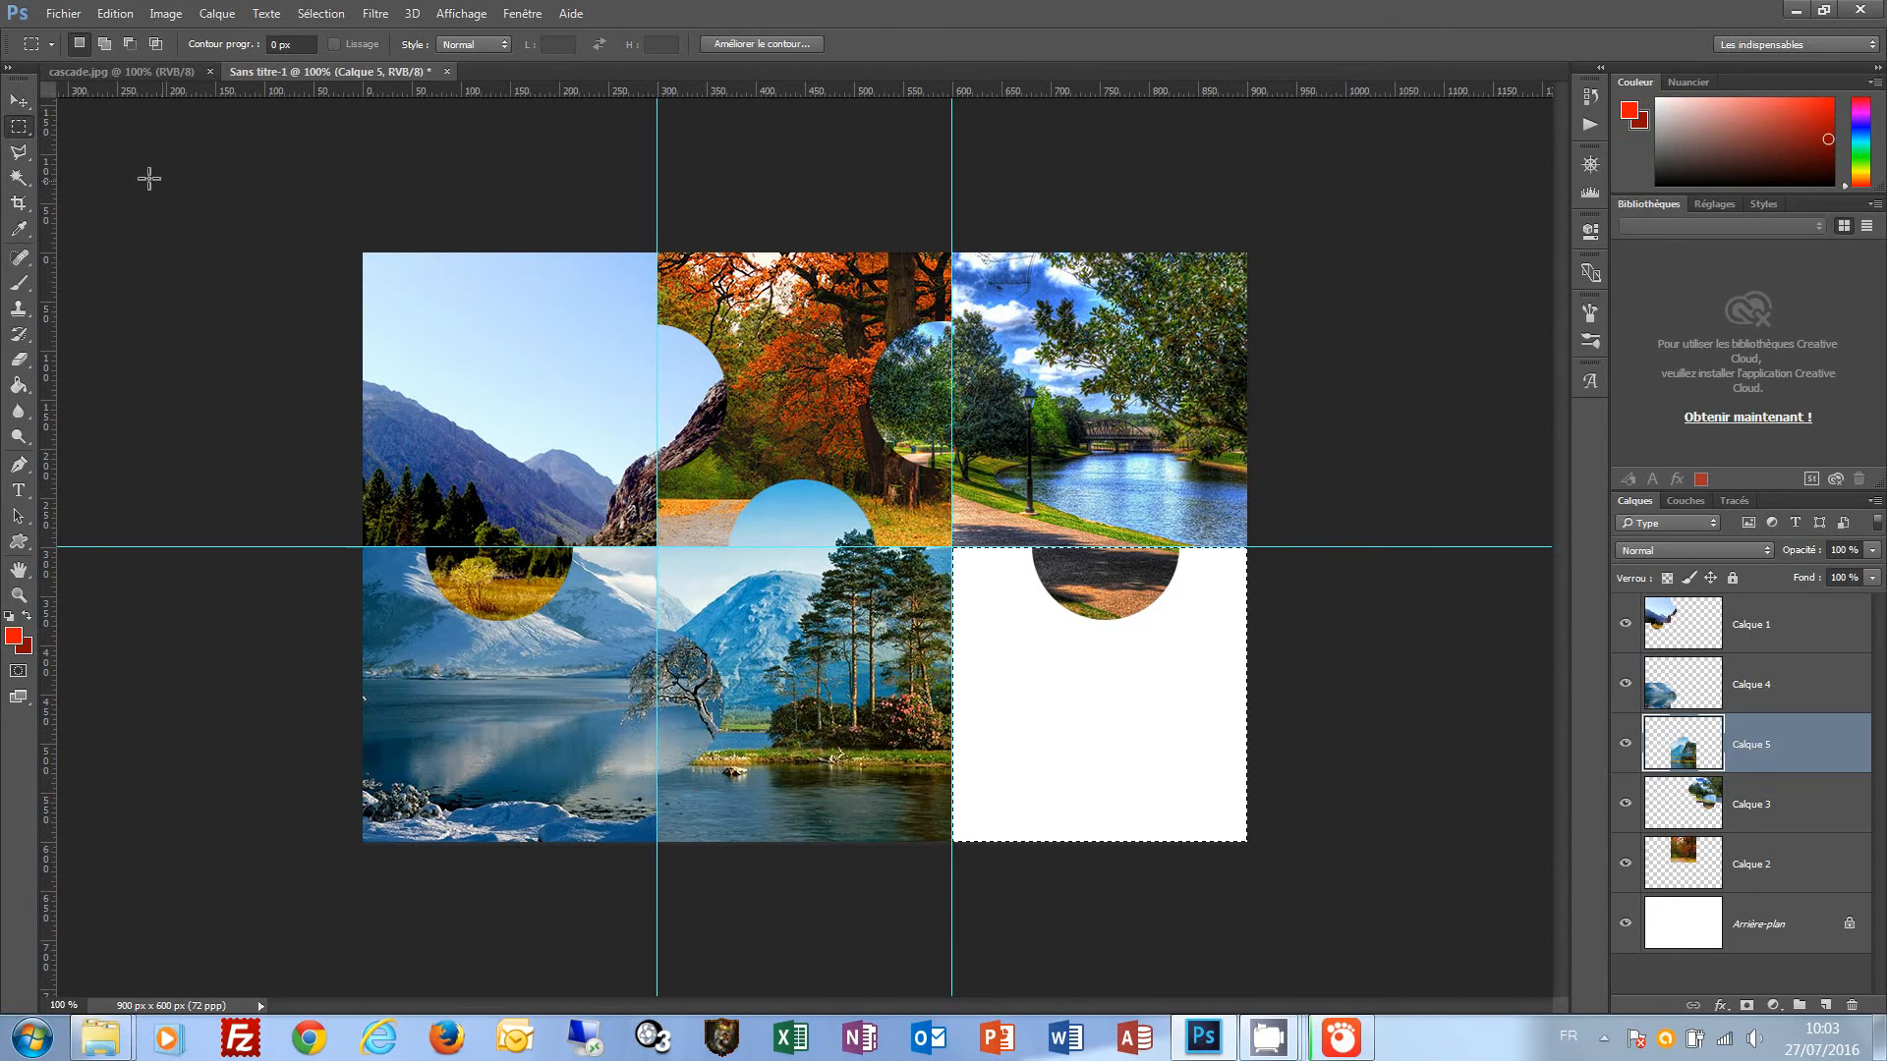
click(19, 127)
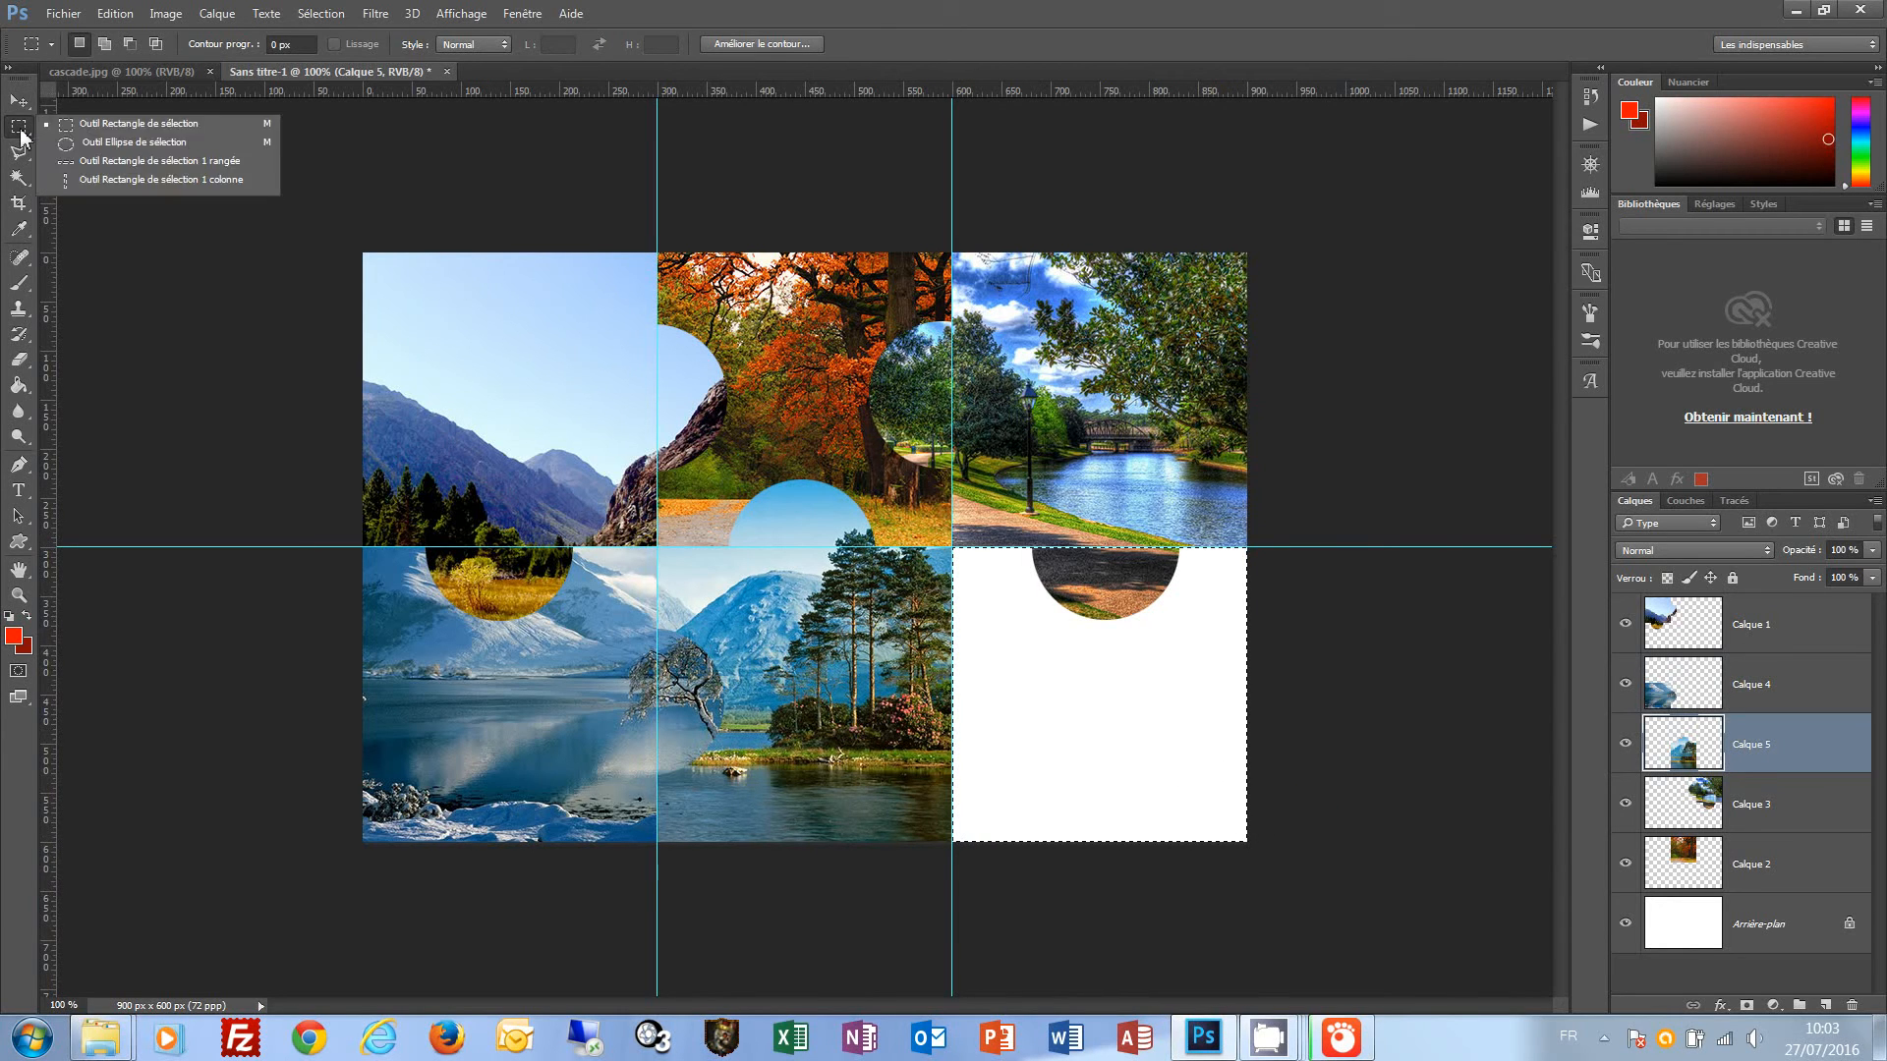
click(85, 143)
drag(929, 688, 879, 629)
Show cascade.jpg below the puzzle in two horizontal panes, copy its waterfall area with the puzzle-shaped selection, and close the photo.
click(544, 14)
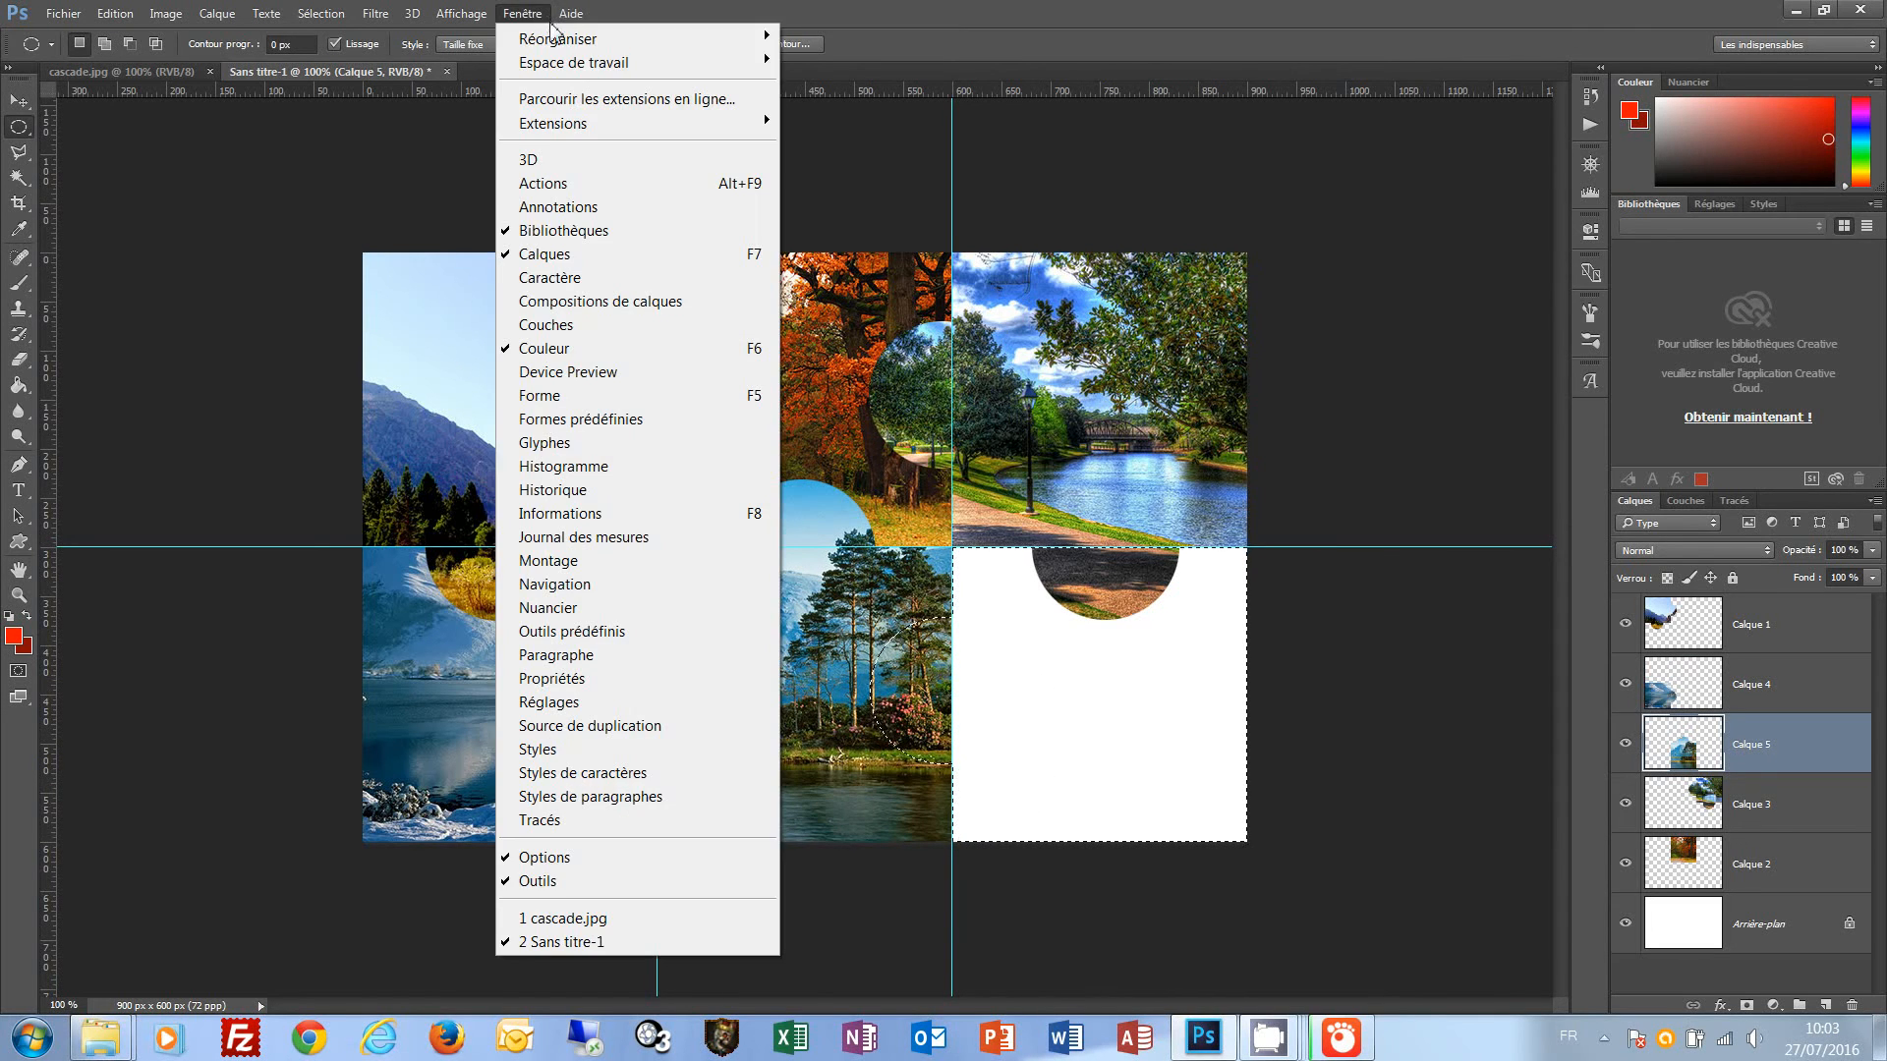
mouse_move(590, 38)
click(865, 81)
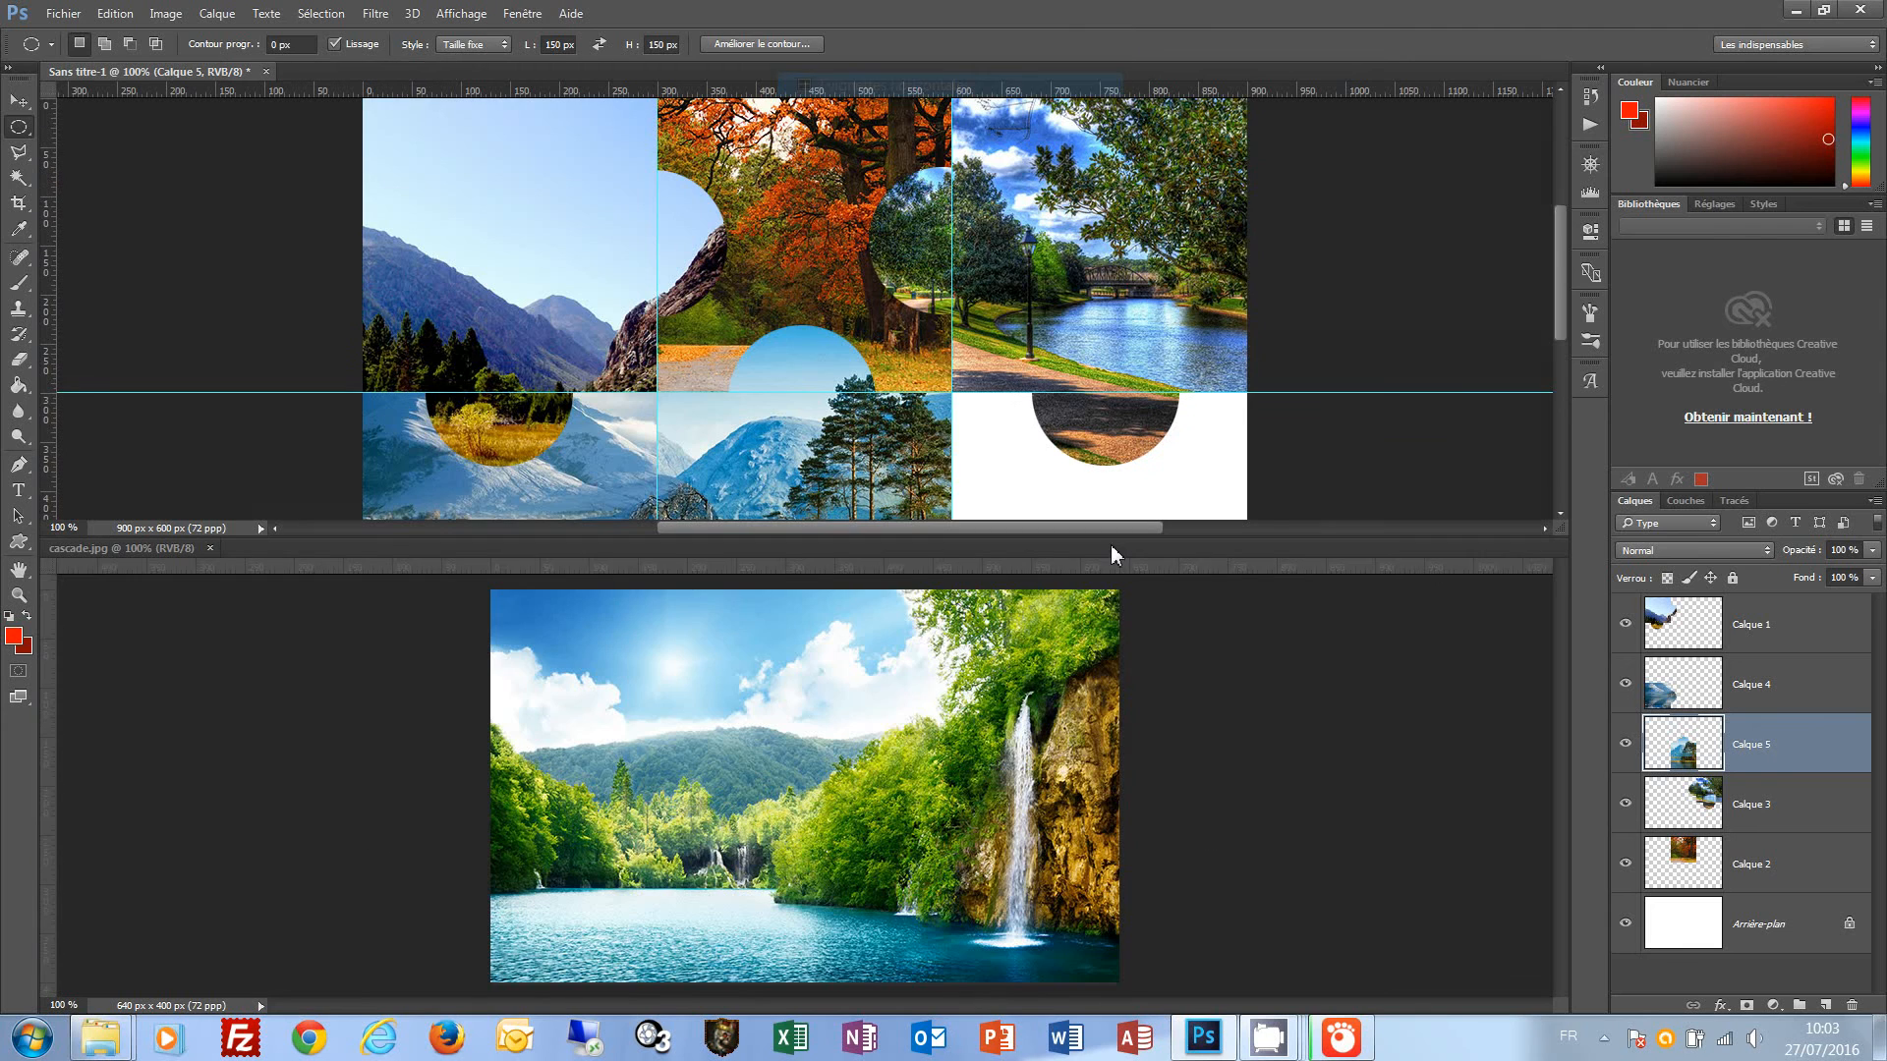
drag(1180, 472, 975, 798)
drag(1116, 538, 1145, 505)
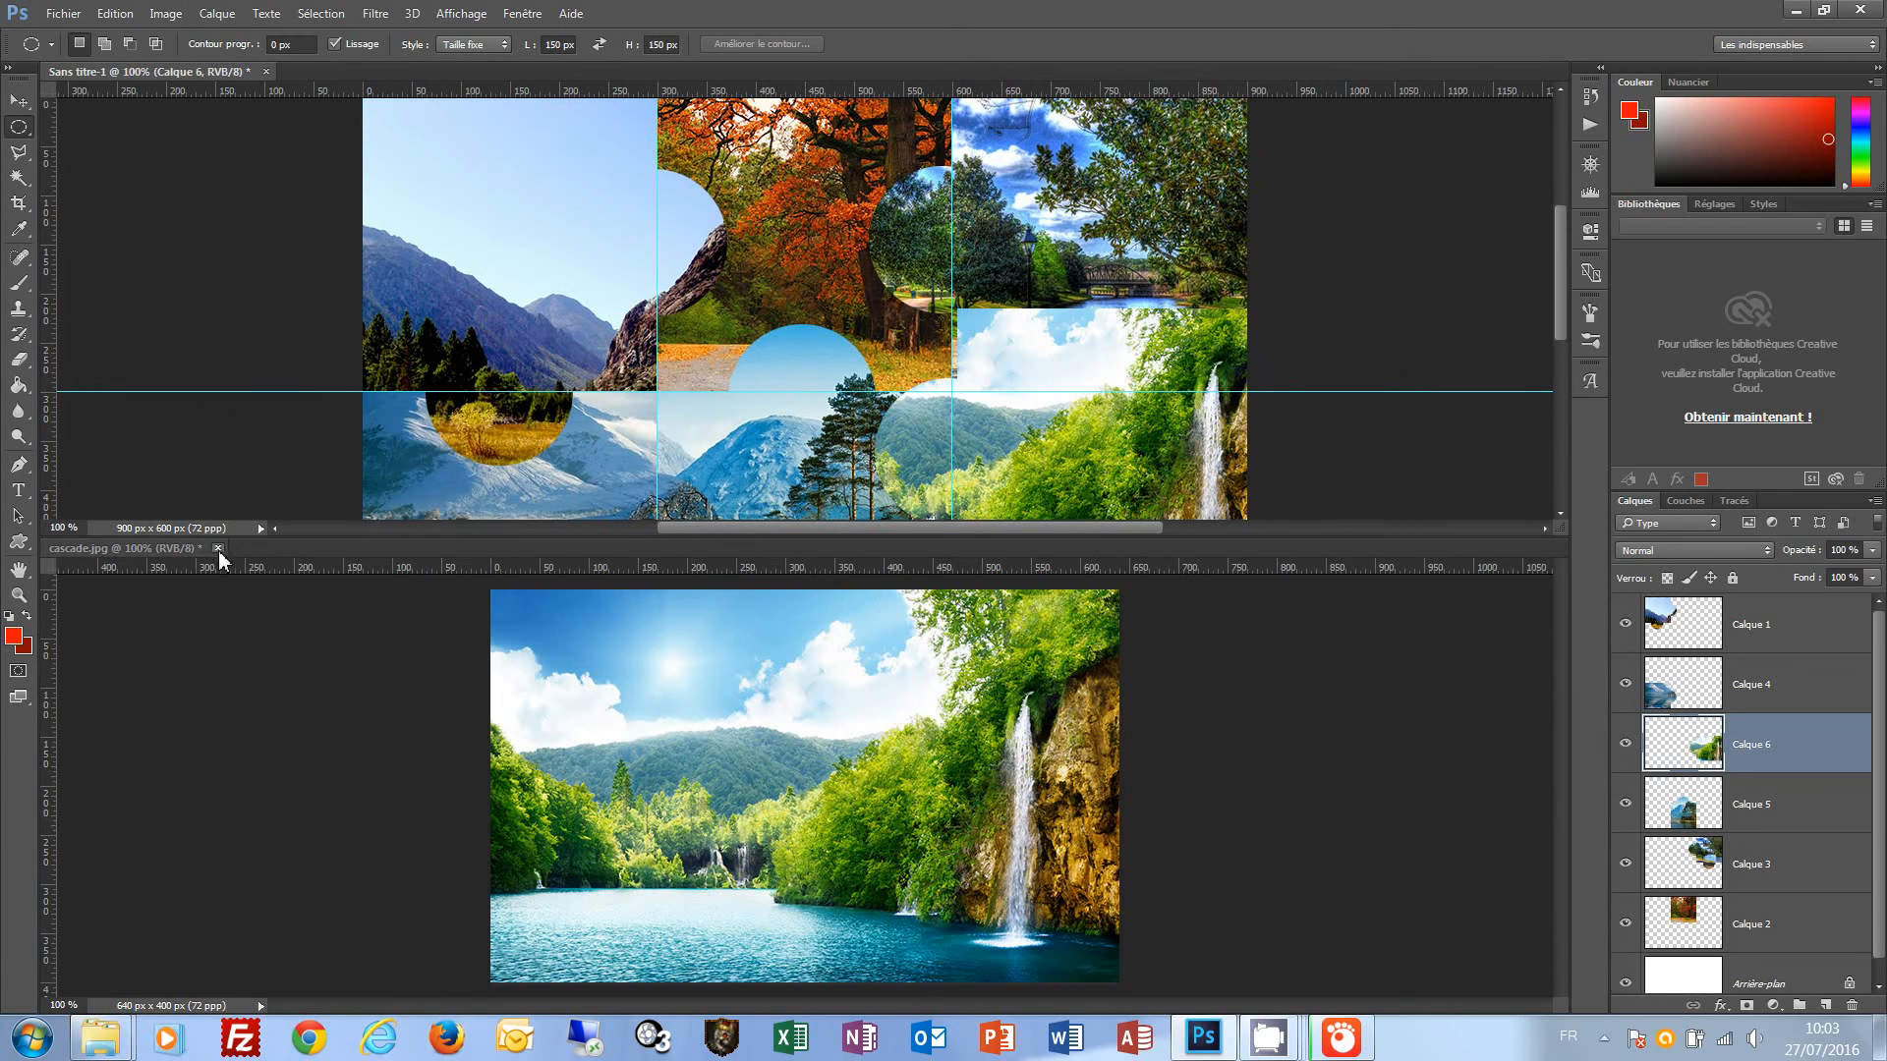
click(217, 548)
key(Return)
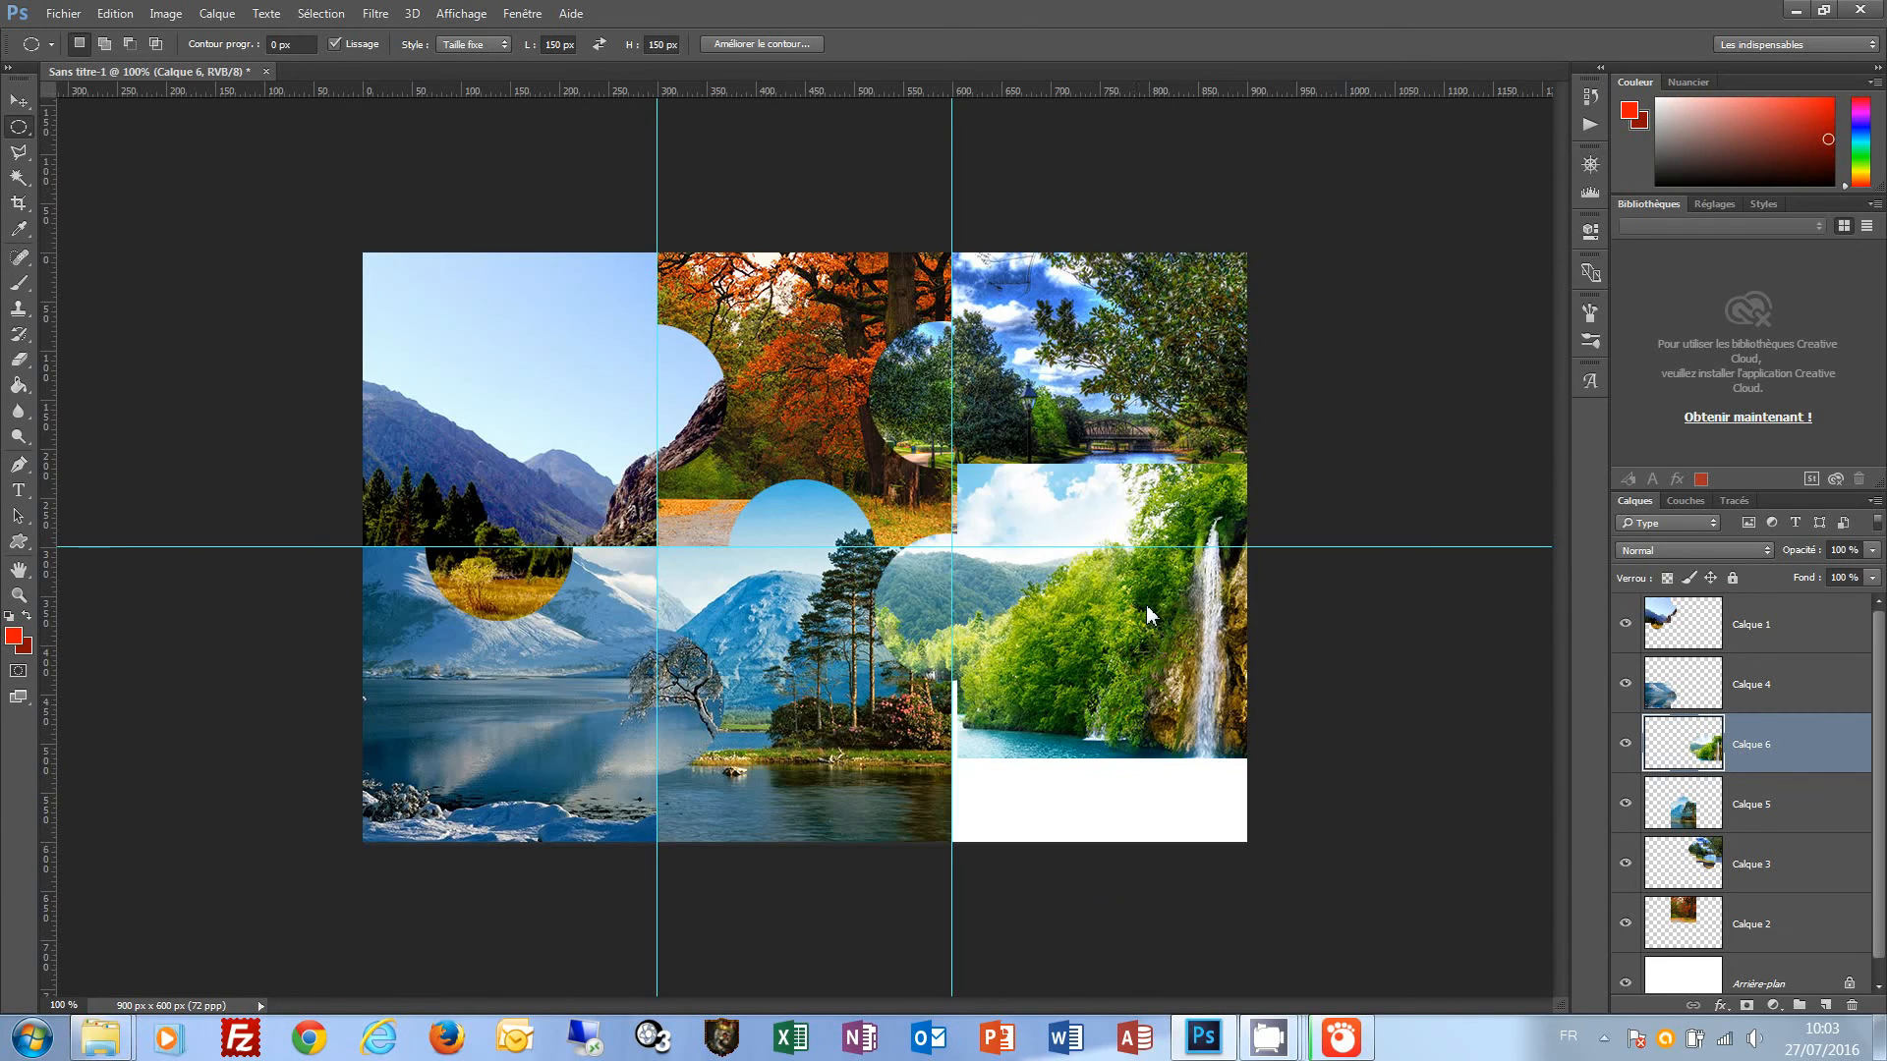
Move the waterfall piece to fit the lower-right grid square and stack Calque 6 below Calque 3 and Calque 5 below Calque 6.
click(21, 102)
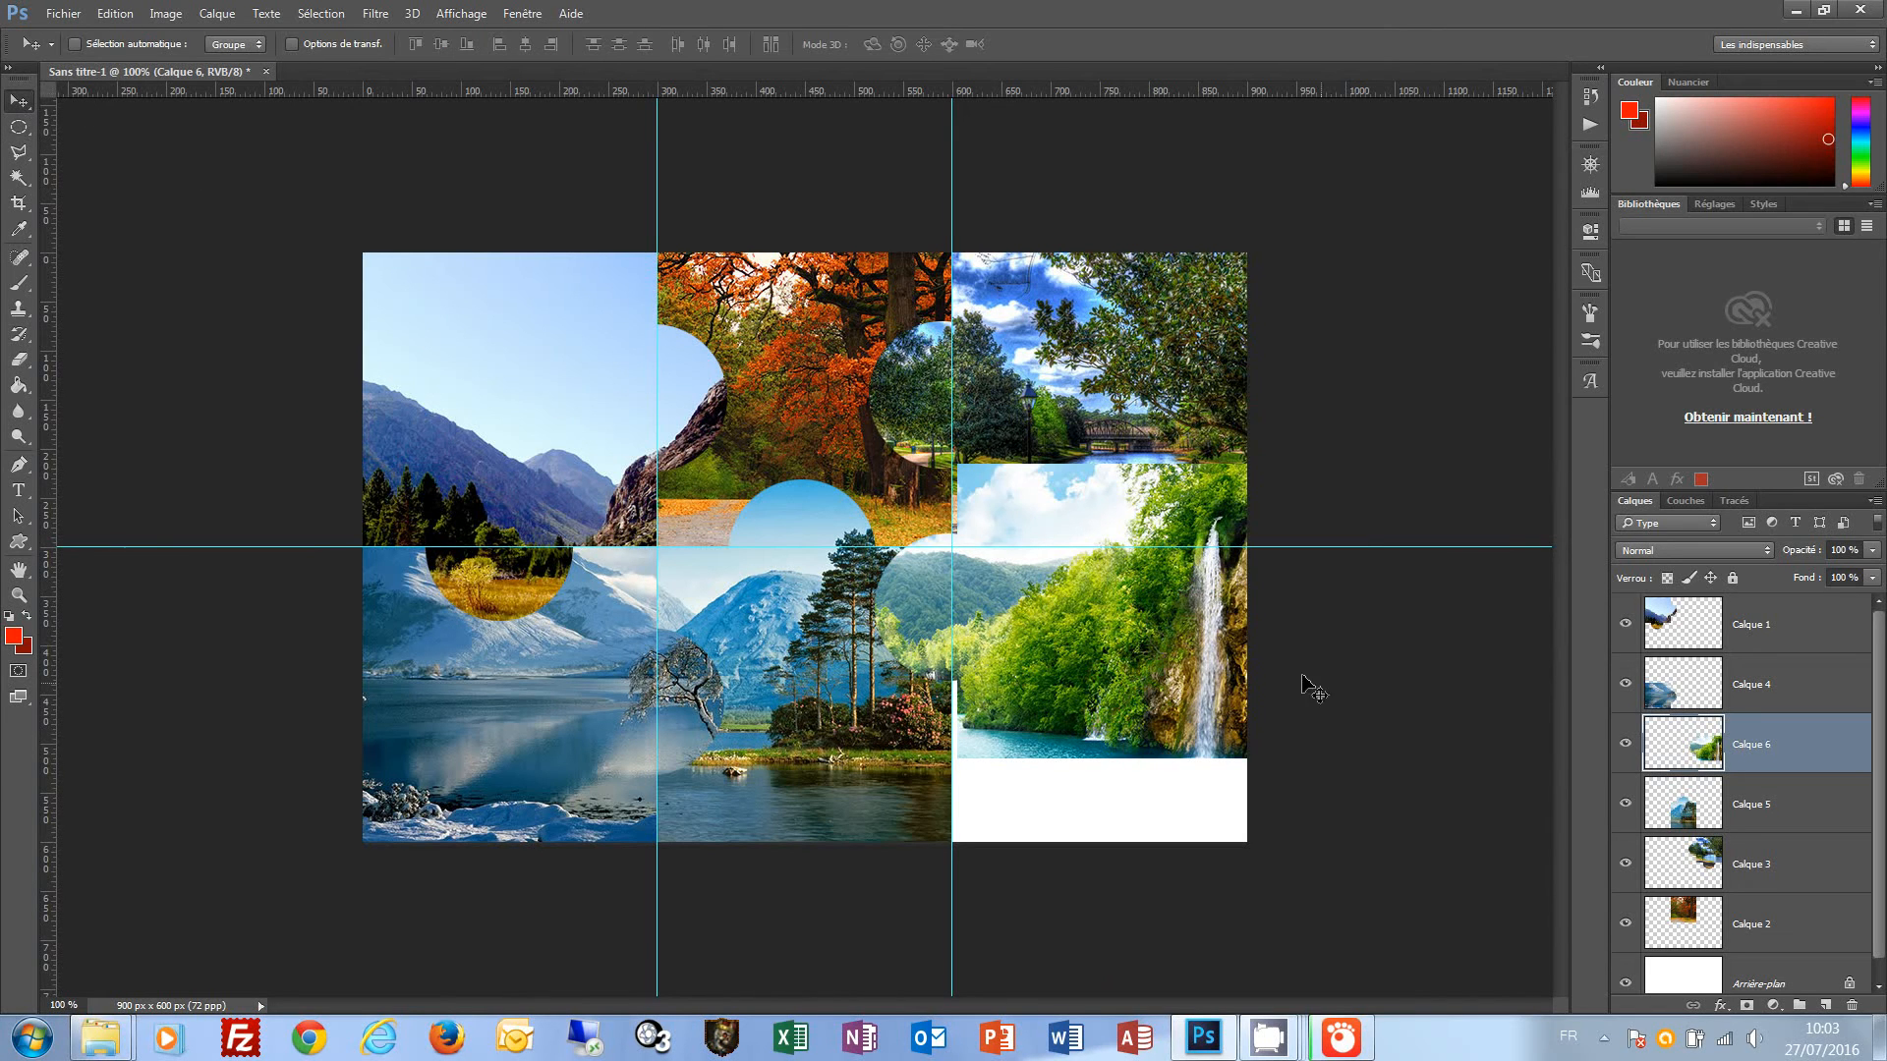
drag(1145, 646, 1146, 723)
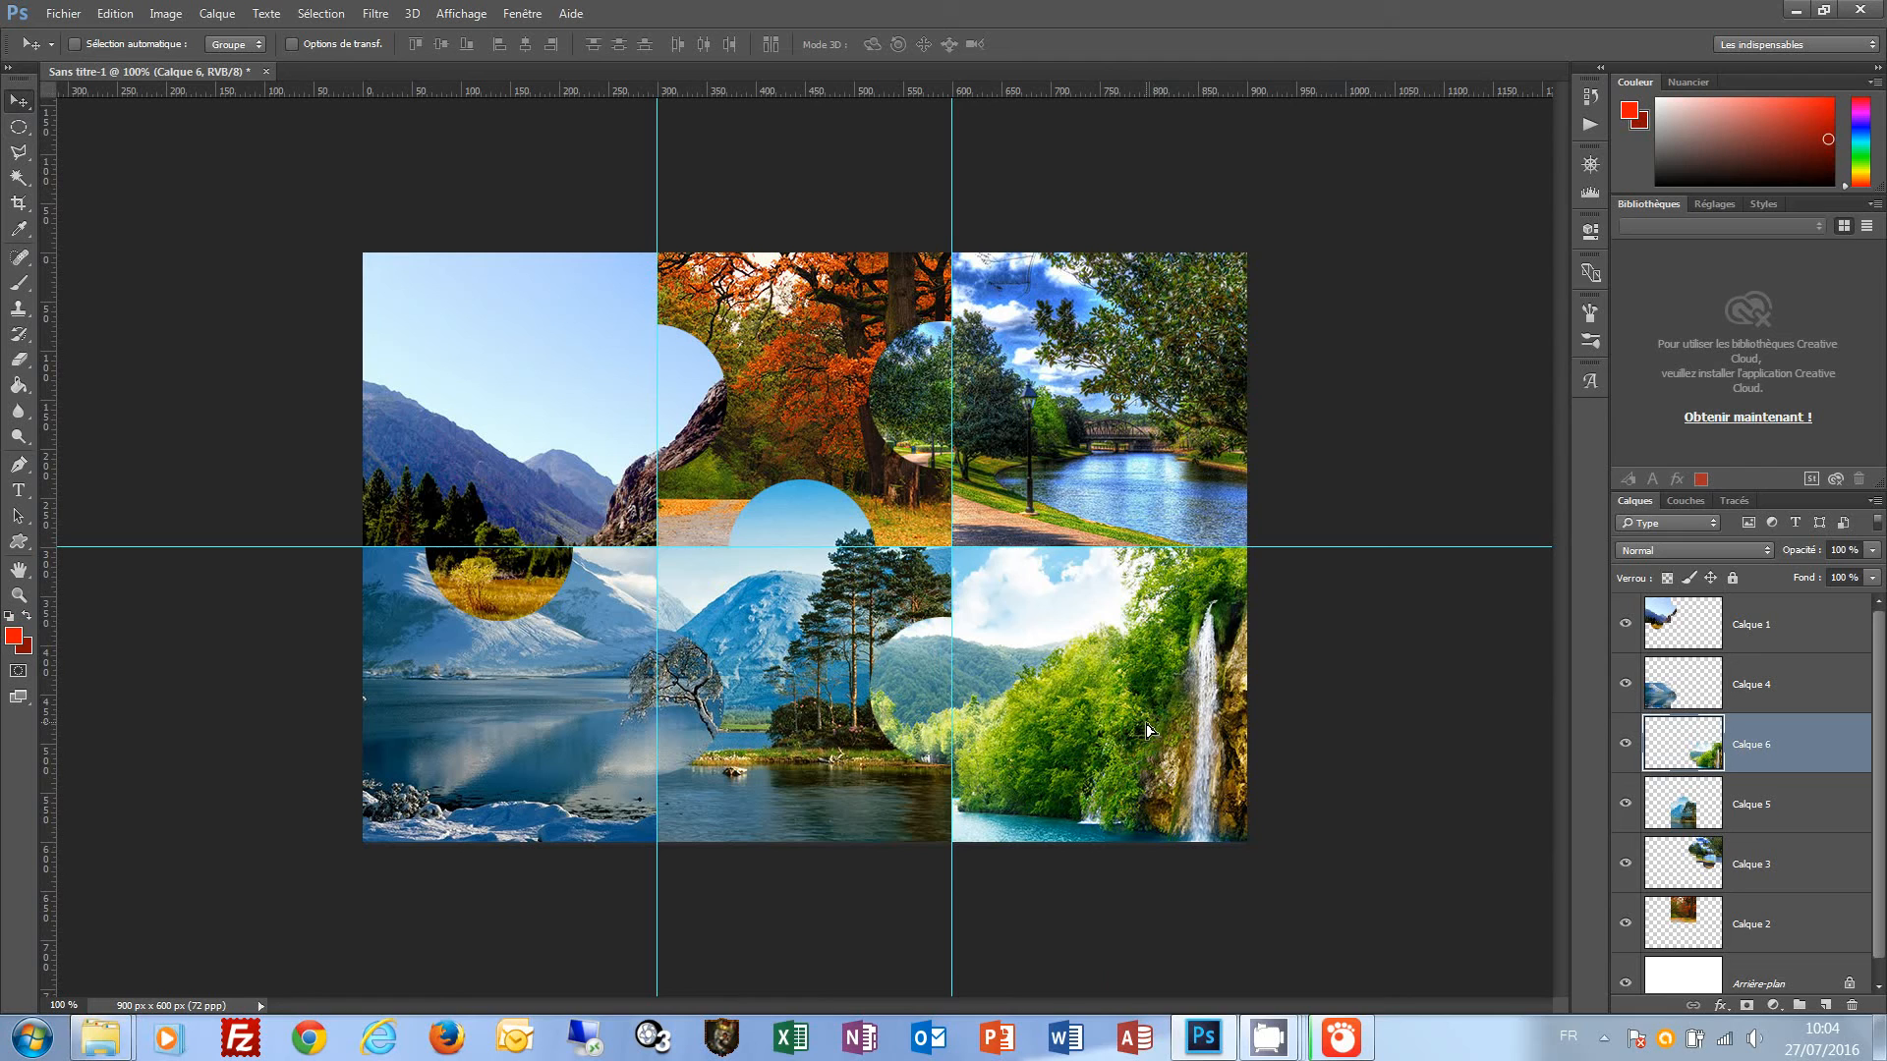
drag(1786, 753, 1783, 884)
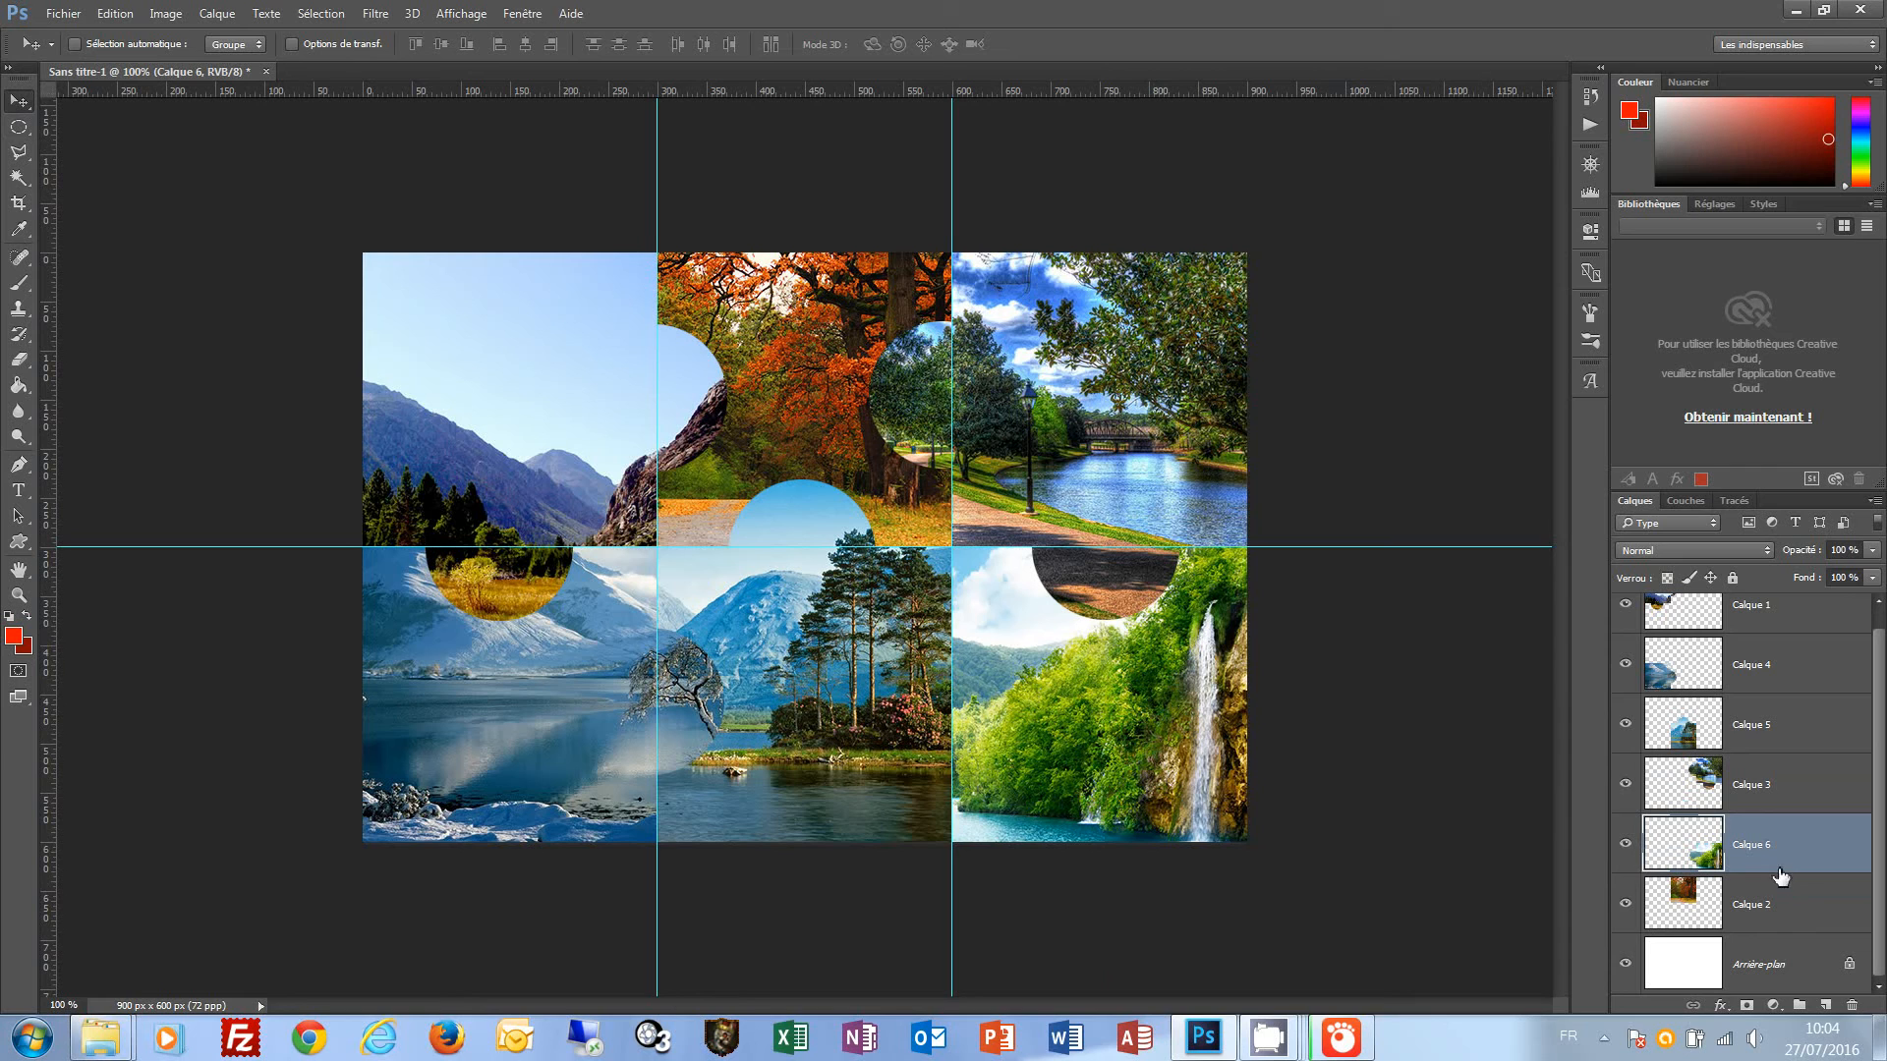
drag(1741, 722, 1760, 859)
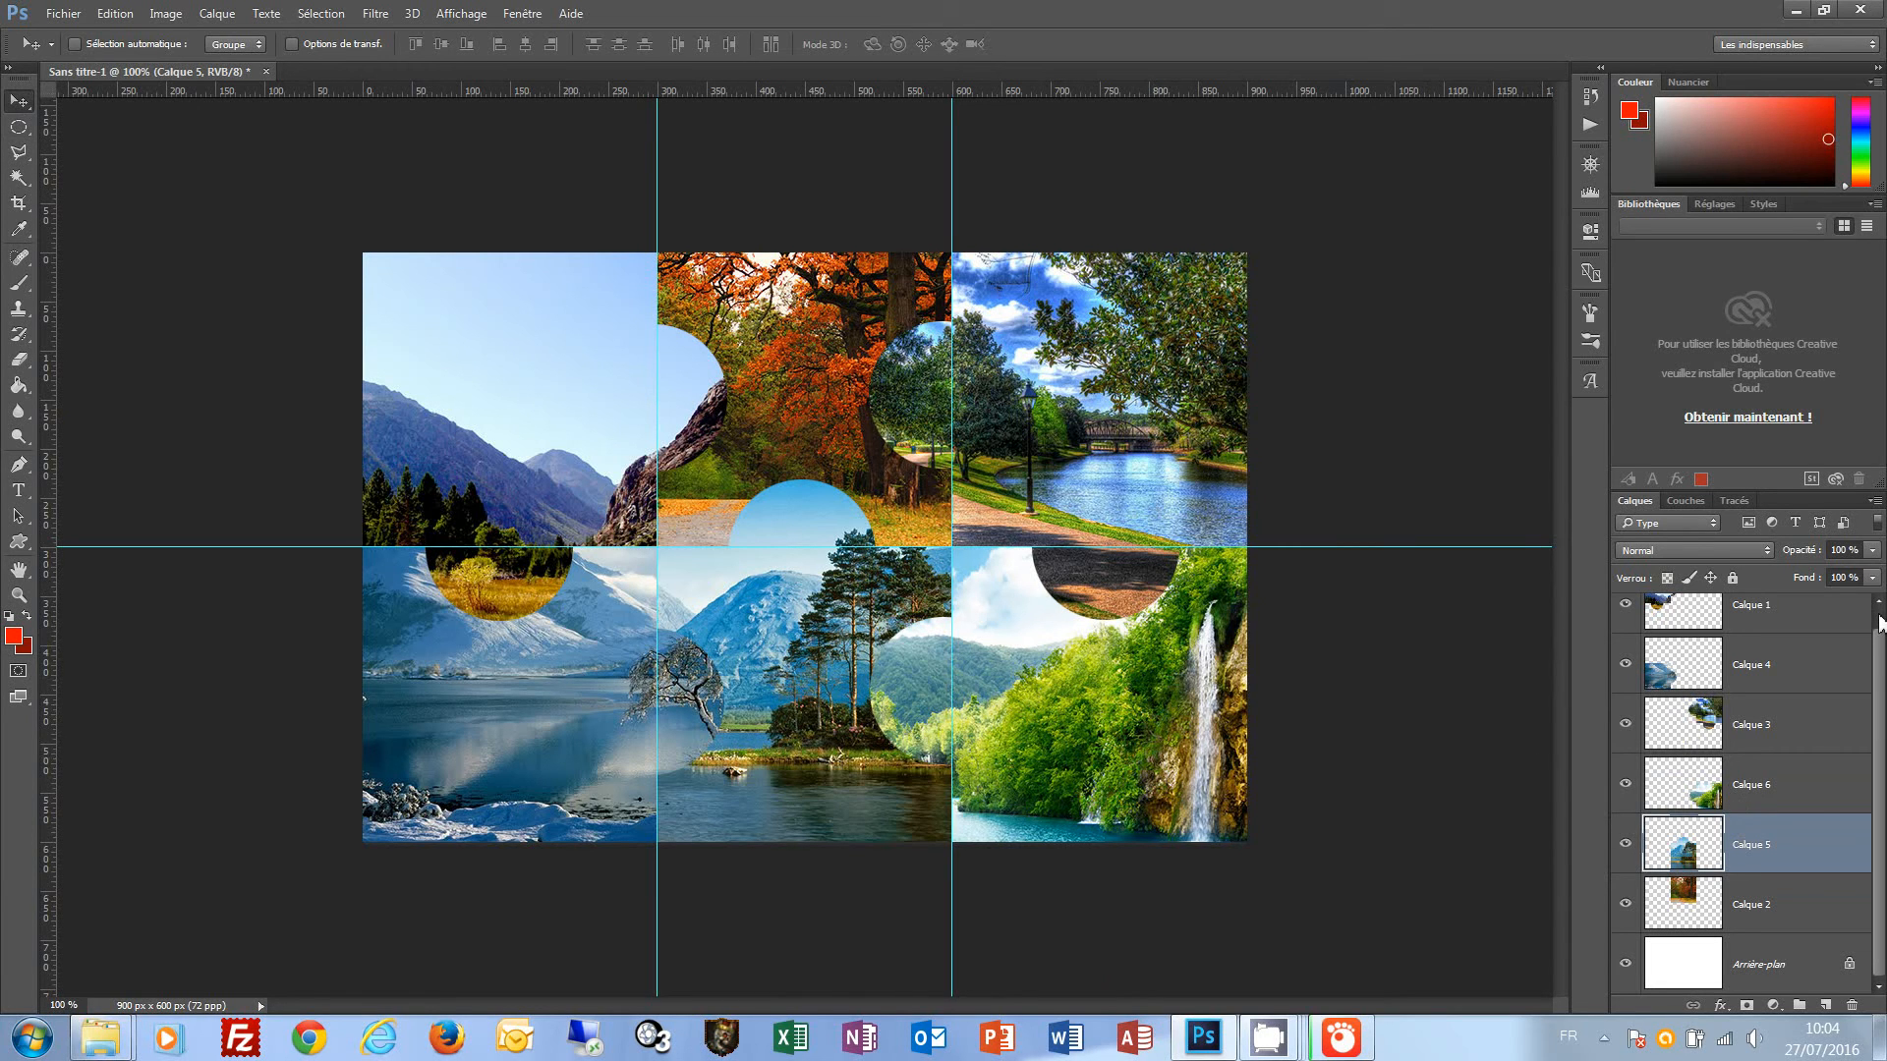
Add a Contour (stroke) layer effect to Calque 1 with a size of 2 px and the Normal blending mode.
scroll(1880, 624, up, 1)
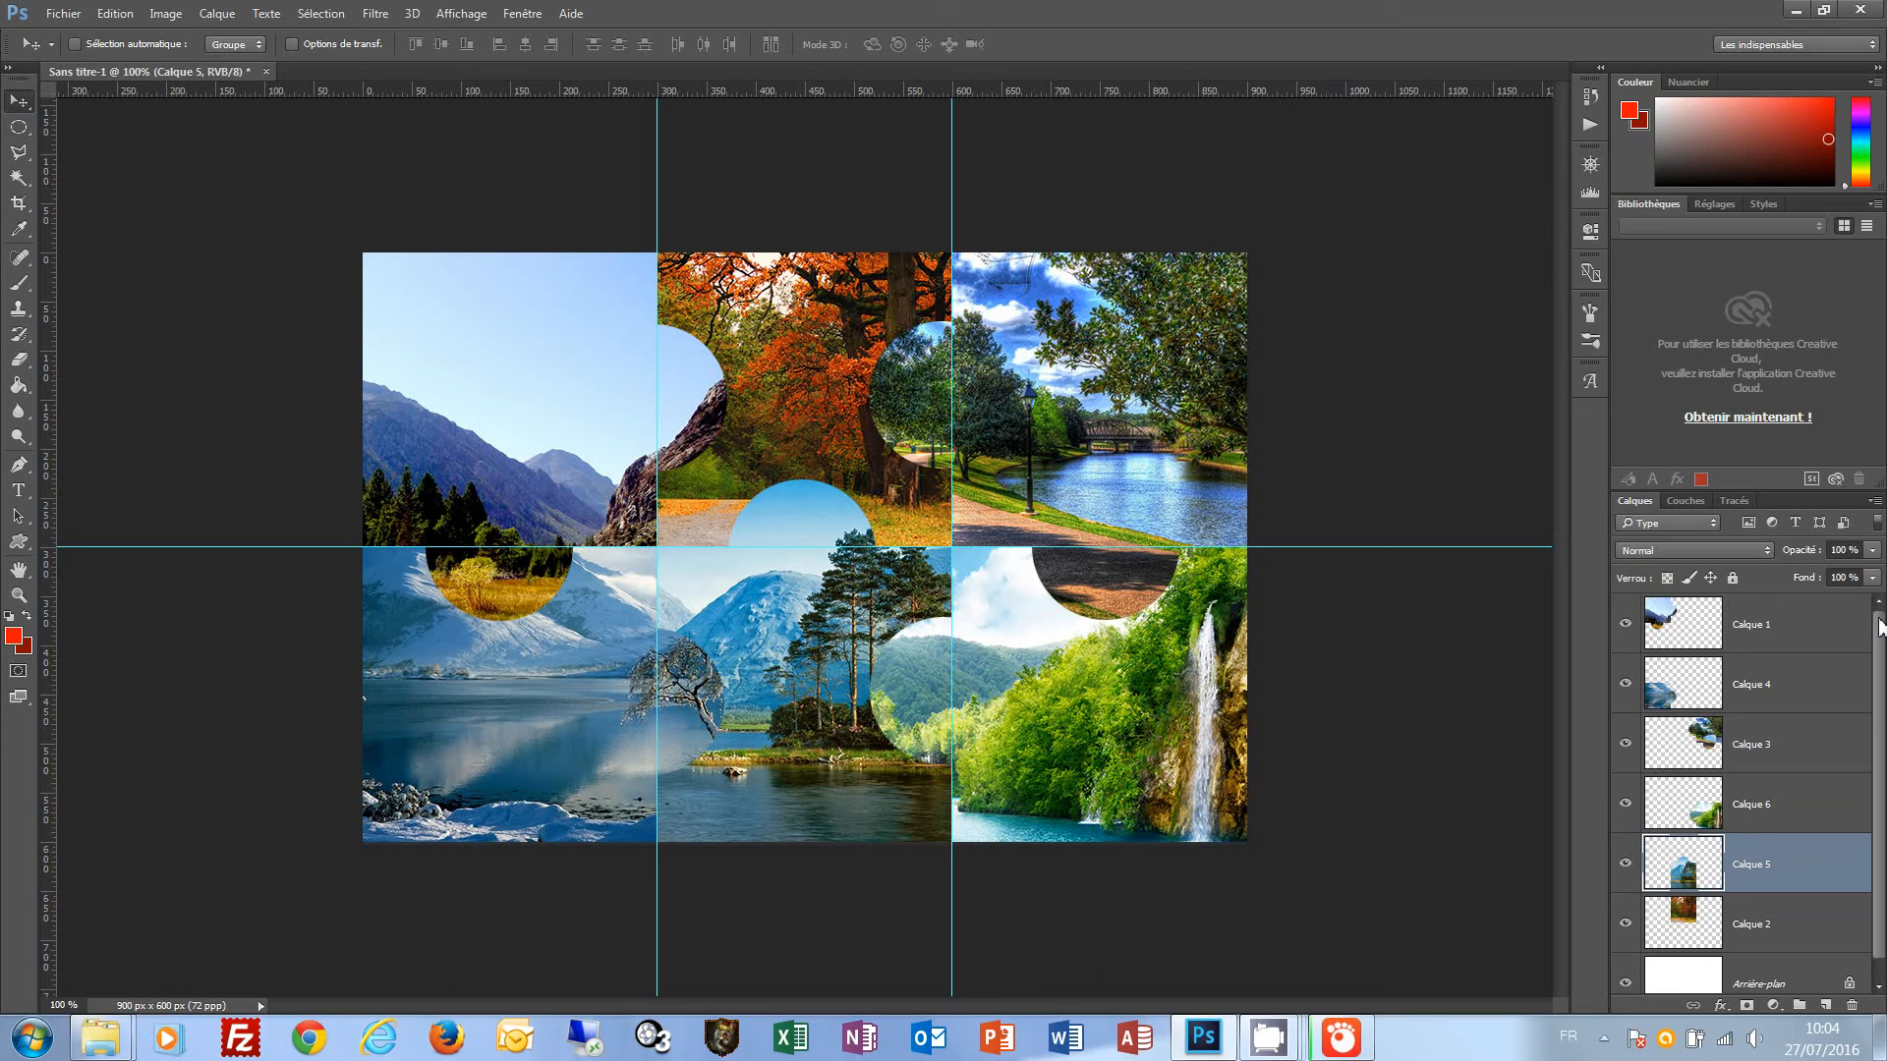
click(1703, 622)
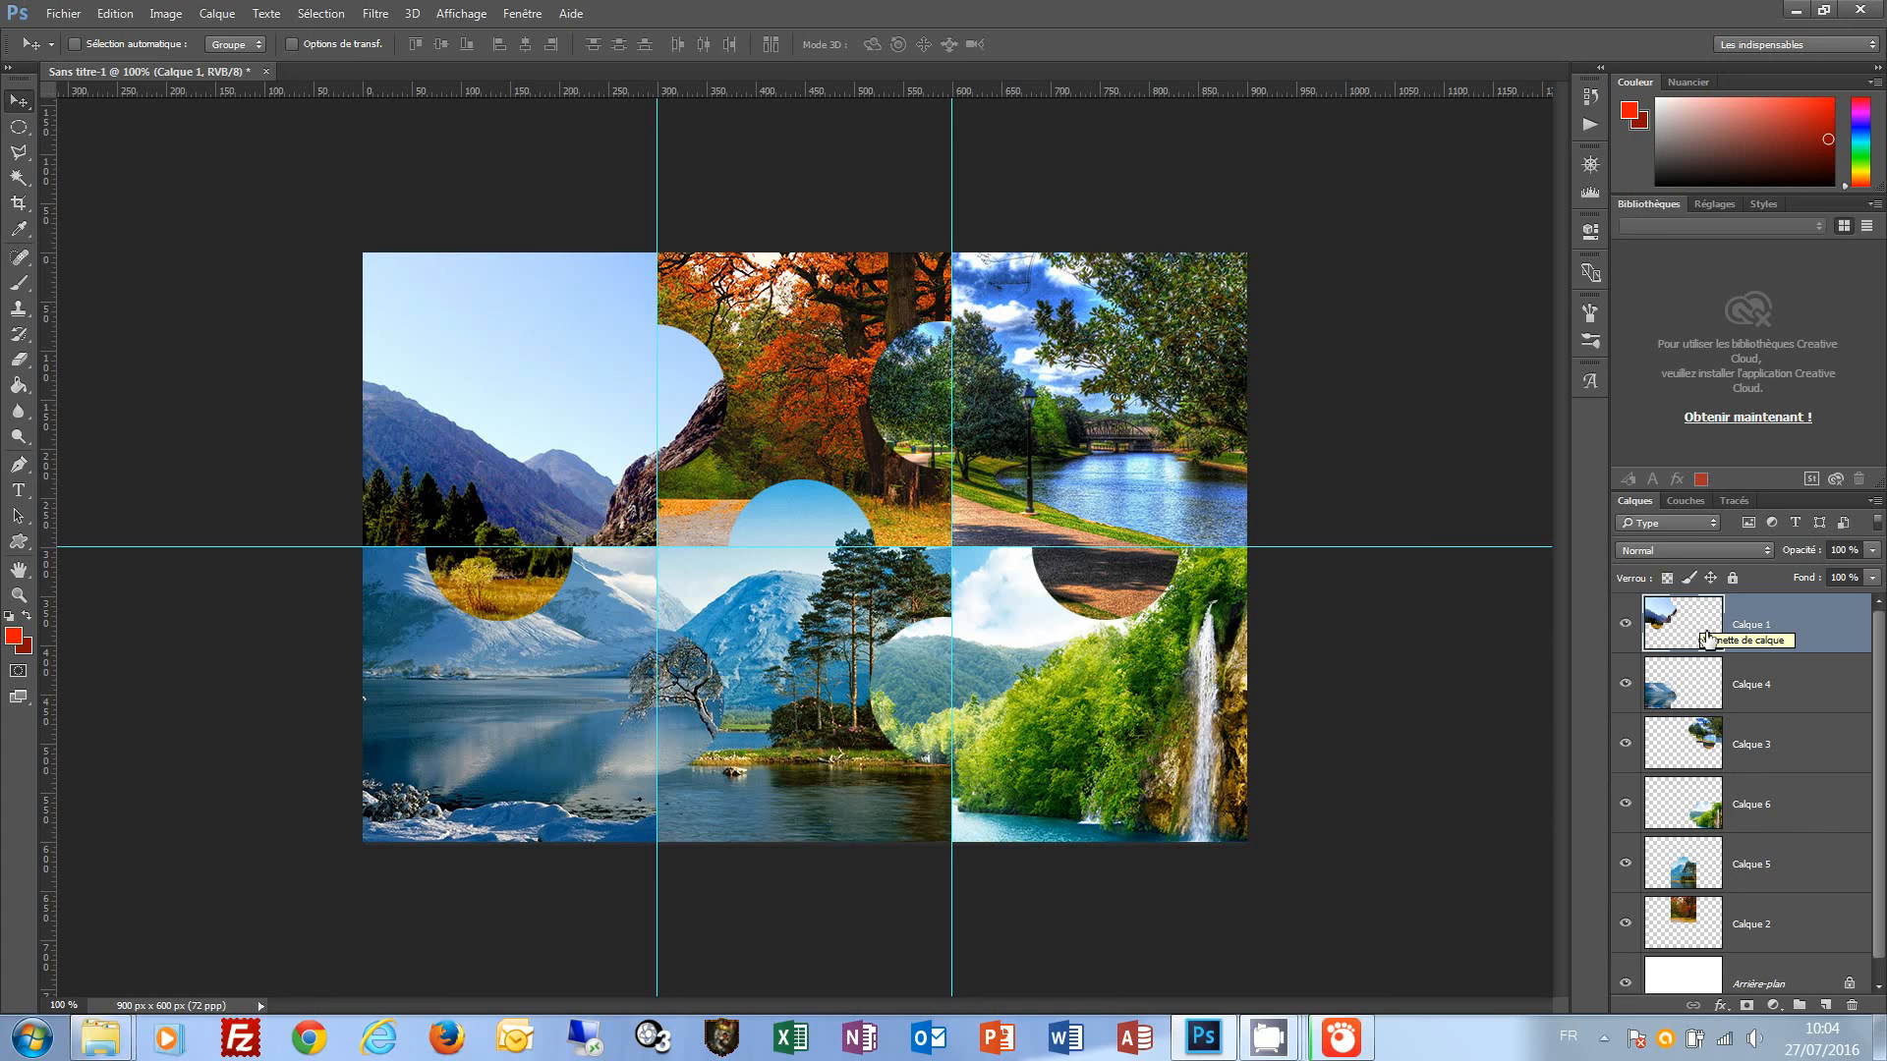
click(1720, 1005)
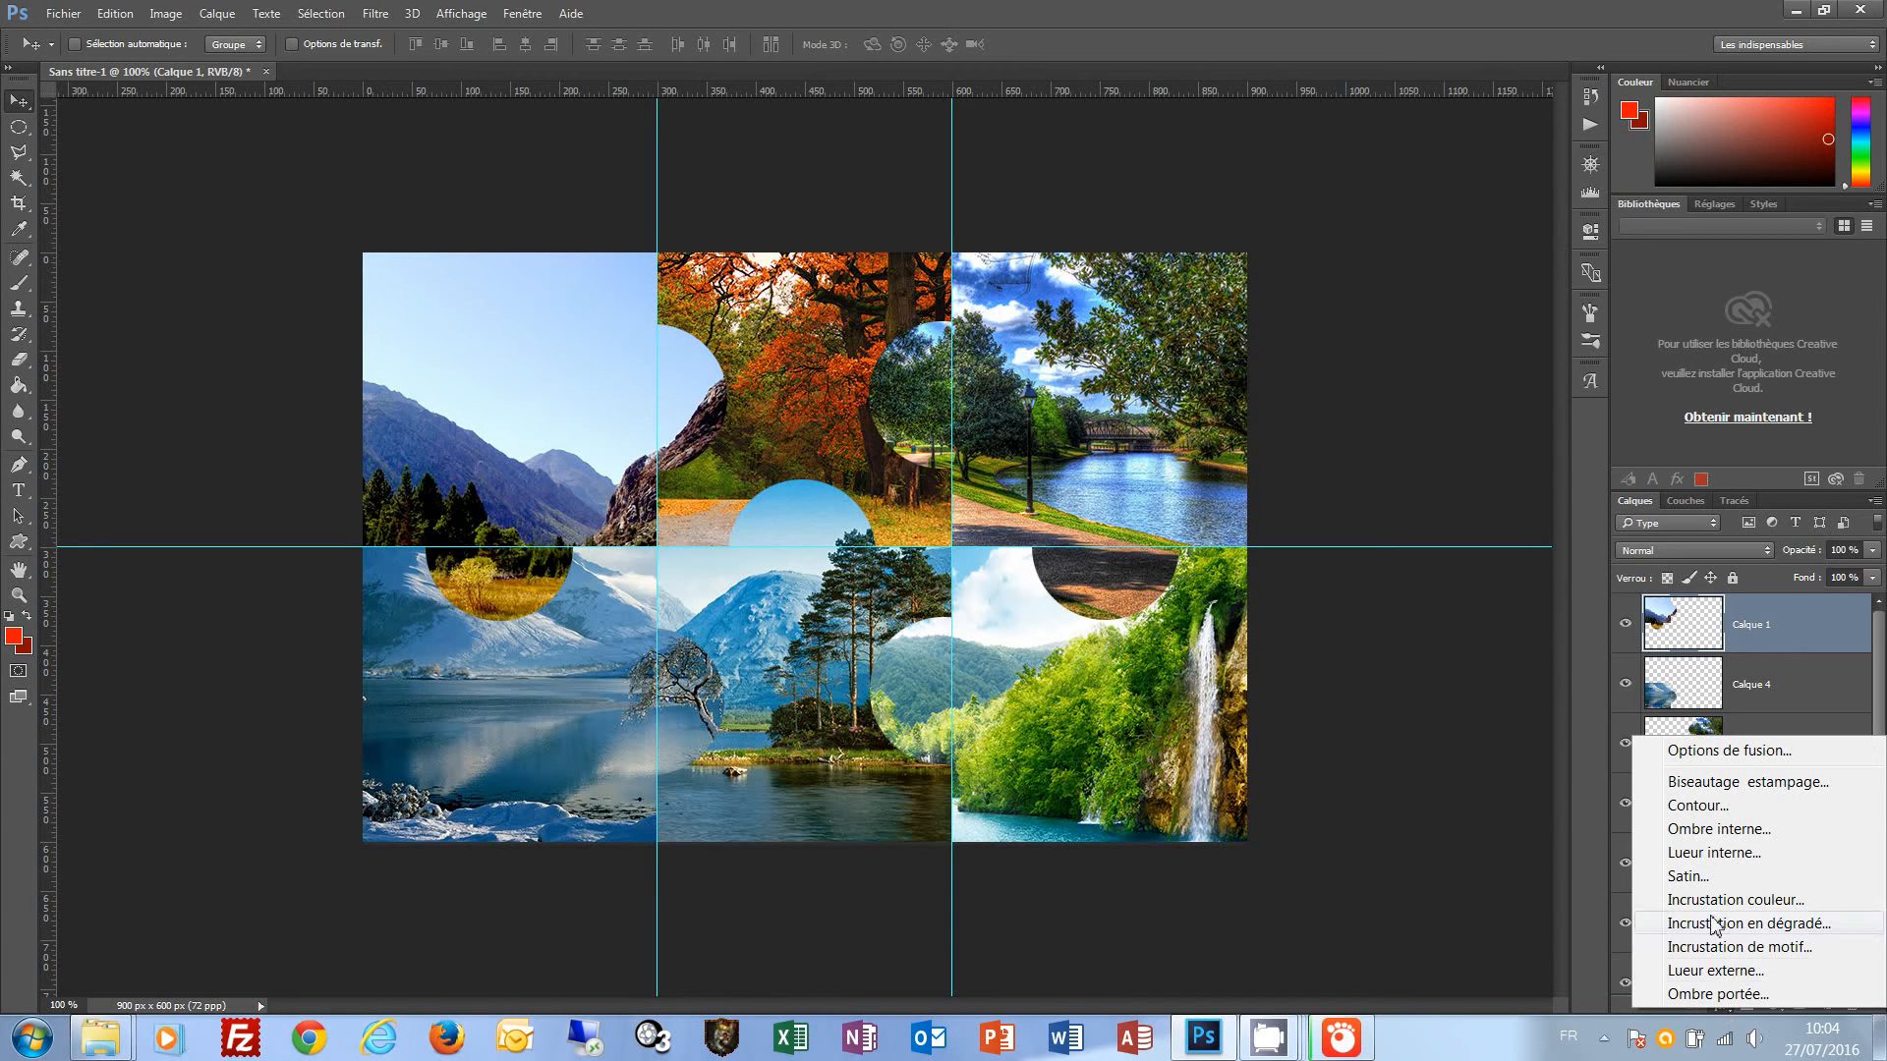
click(1698, 805)
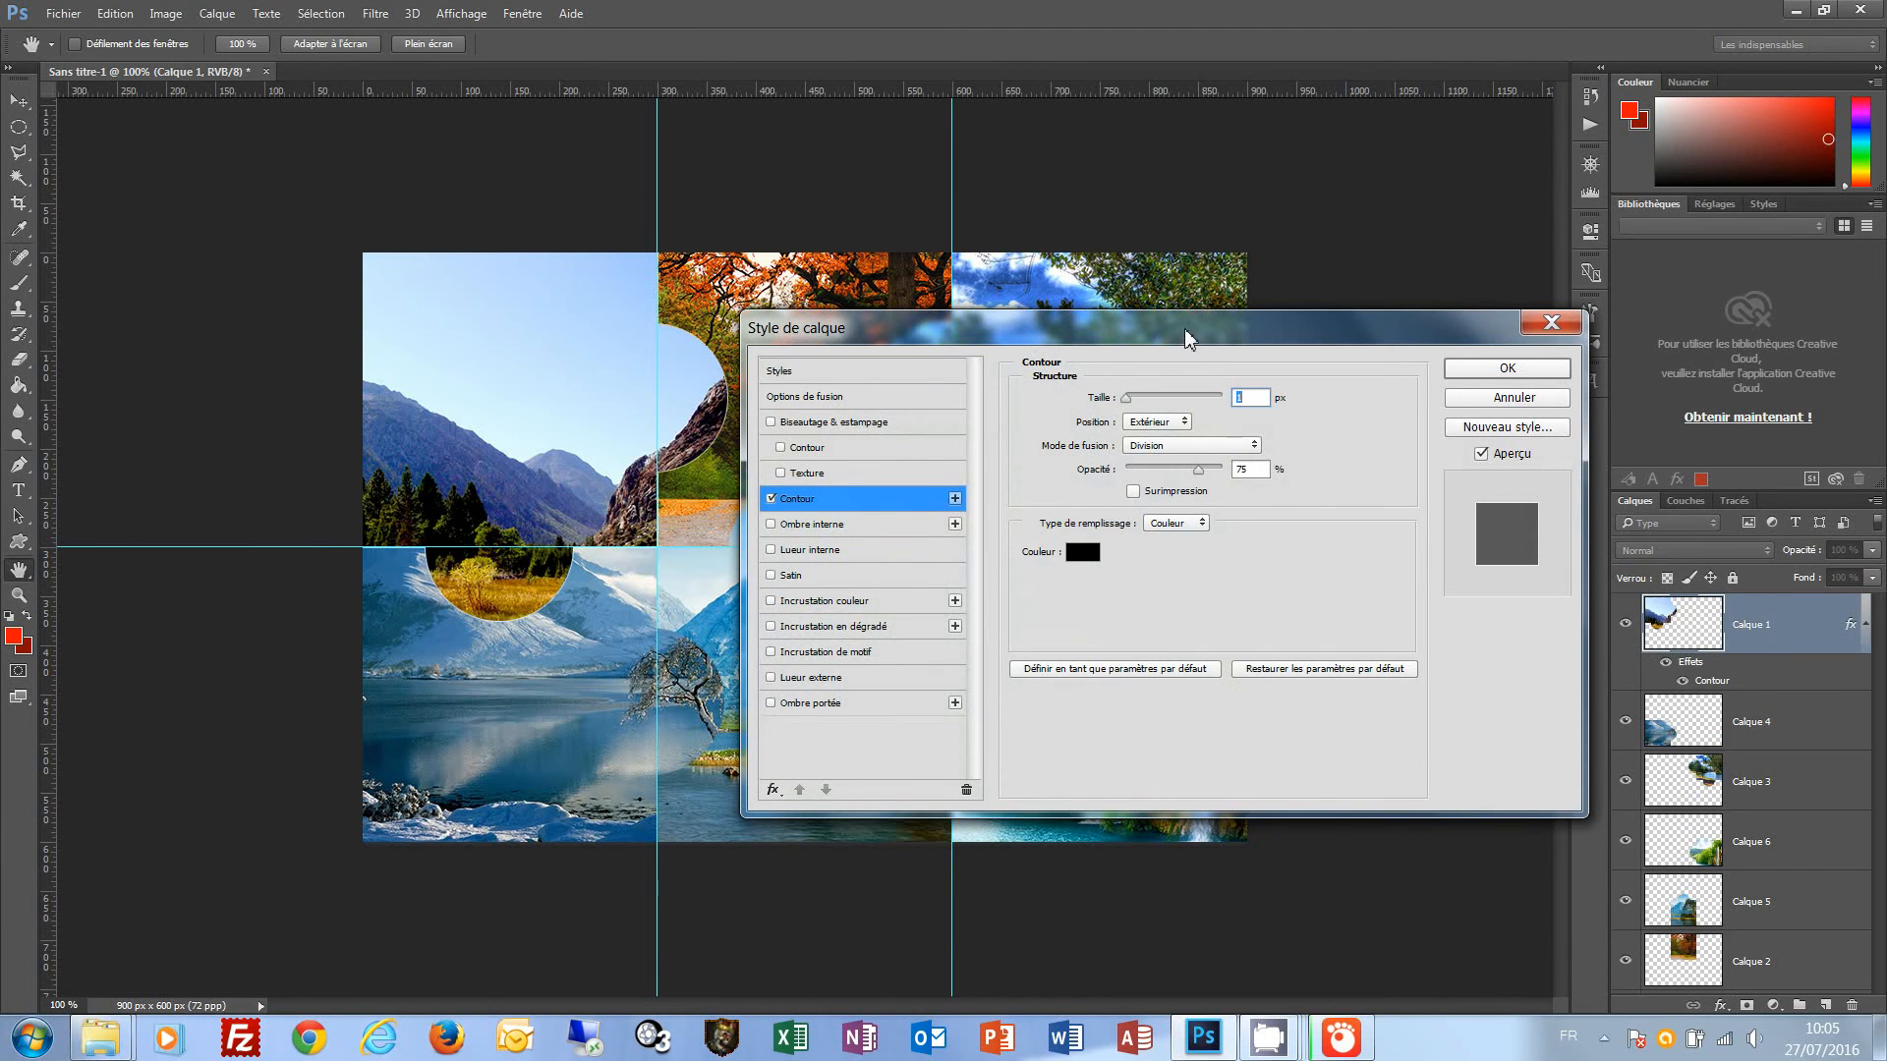
drag(1188, 327, 1301, 319)
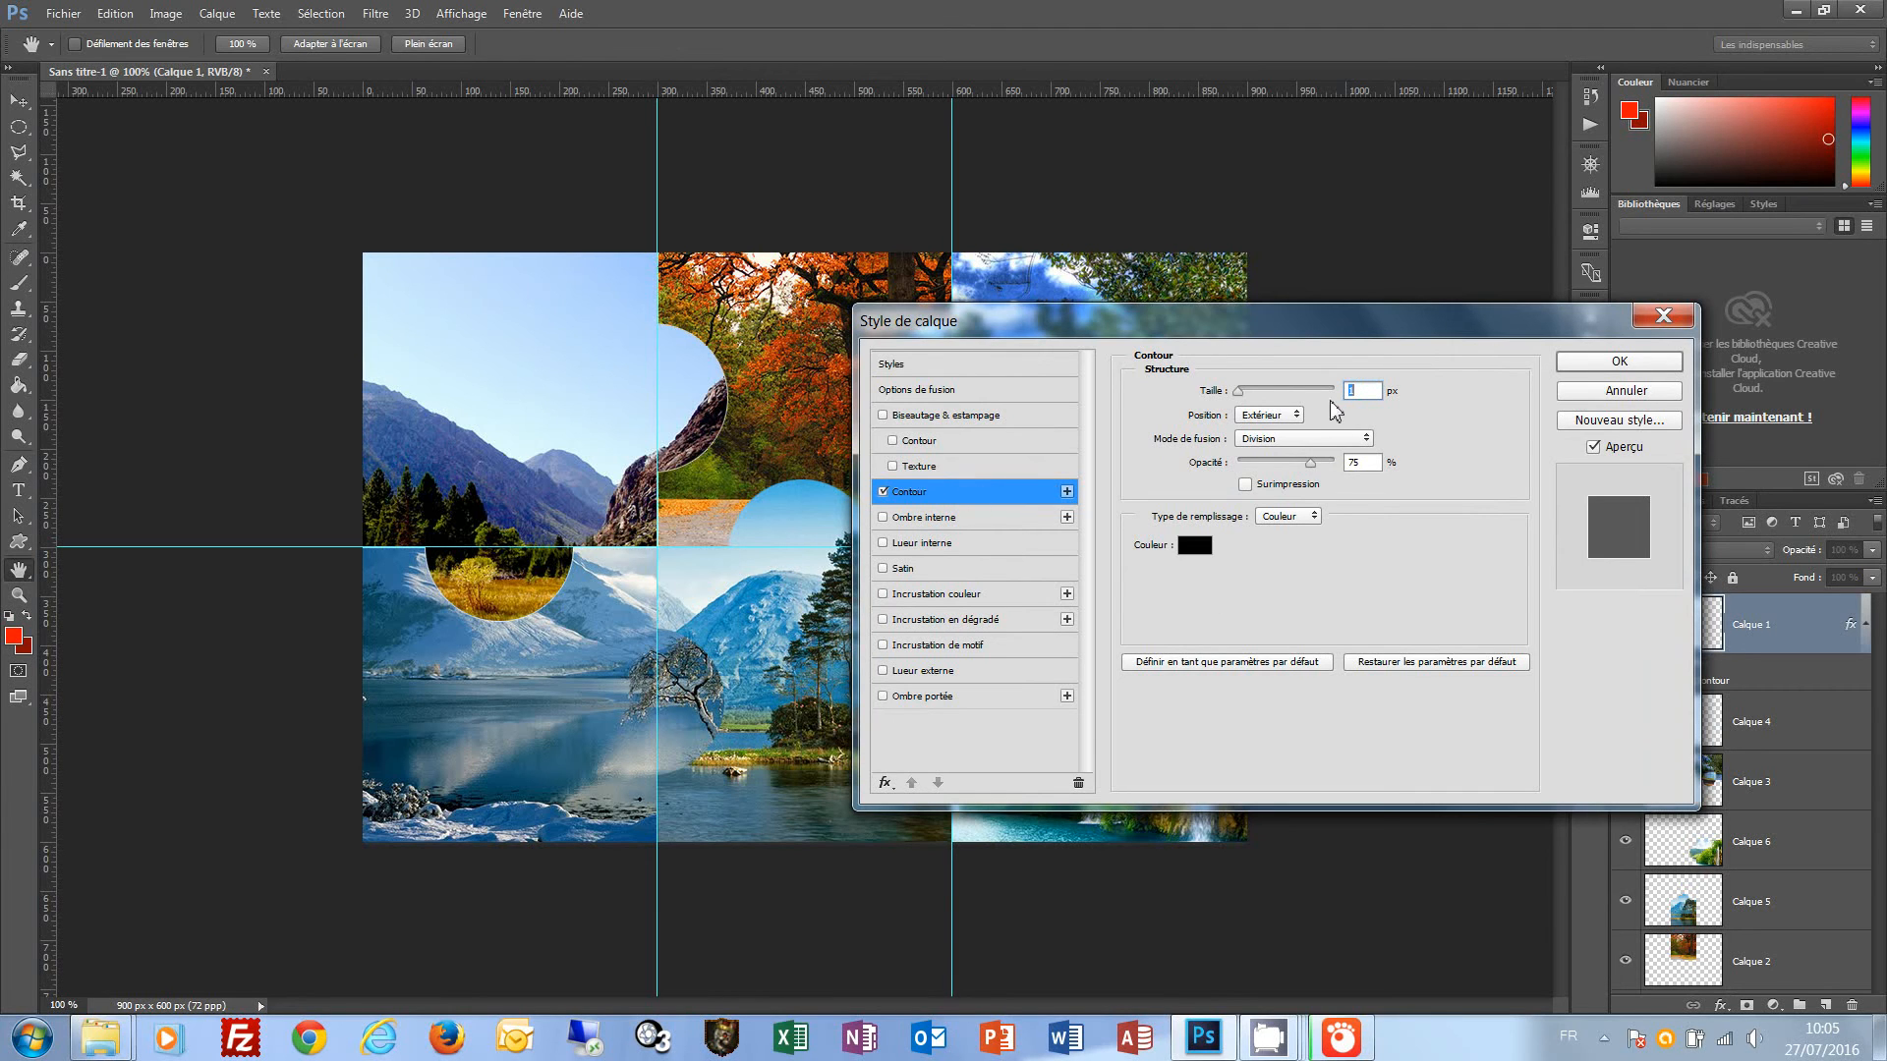
text(2)
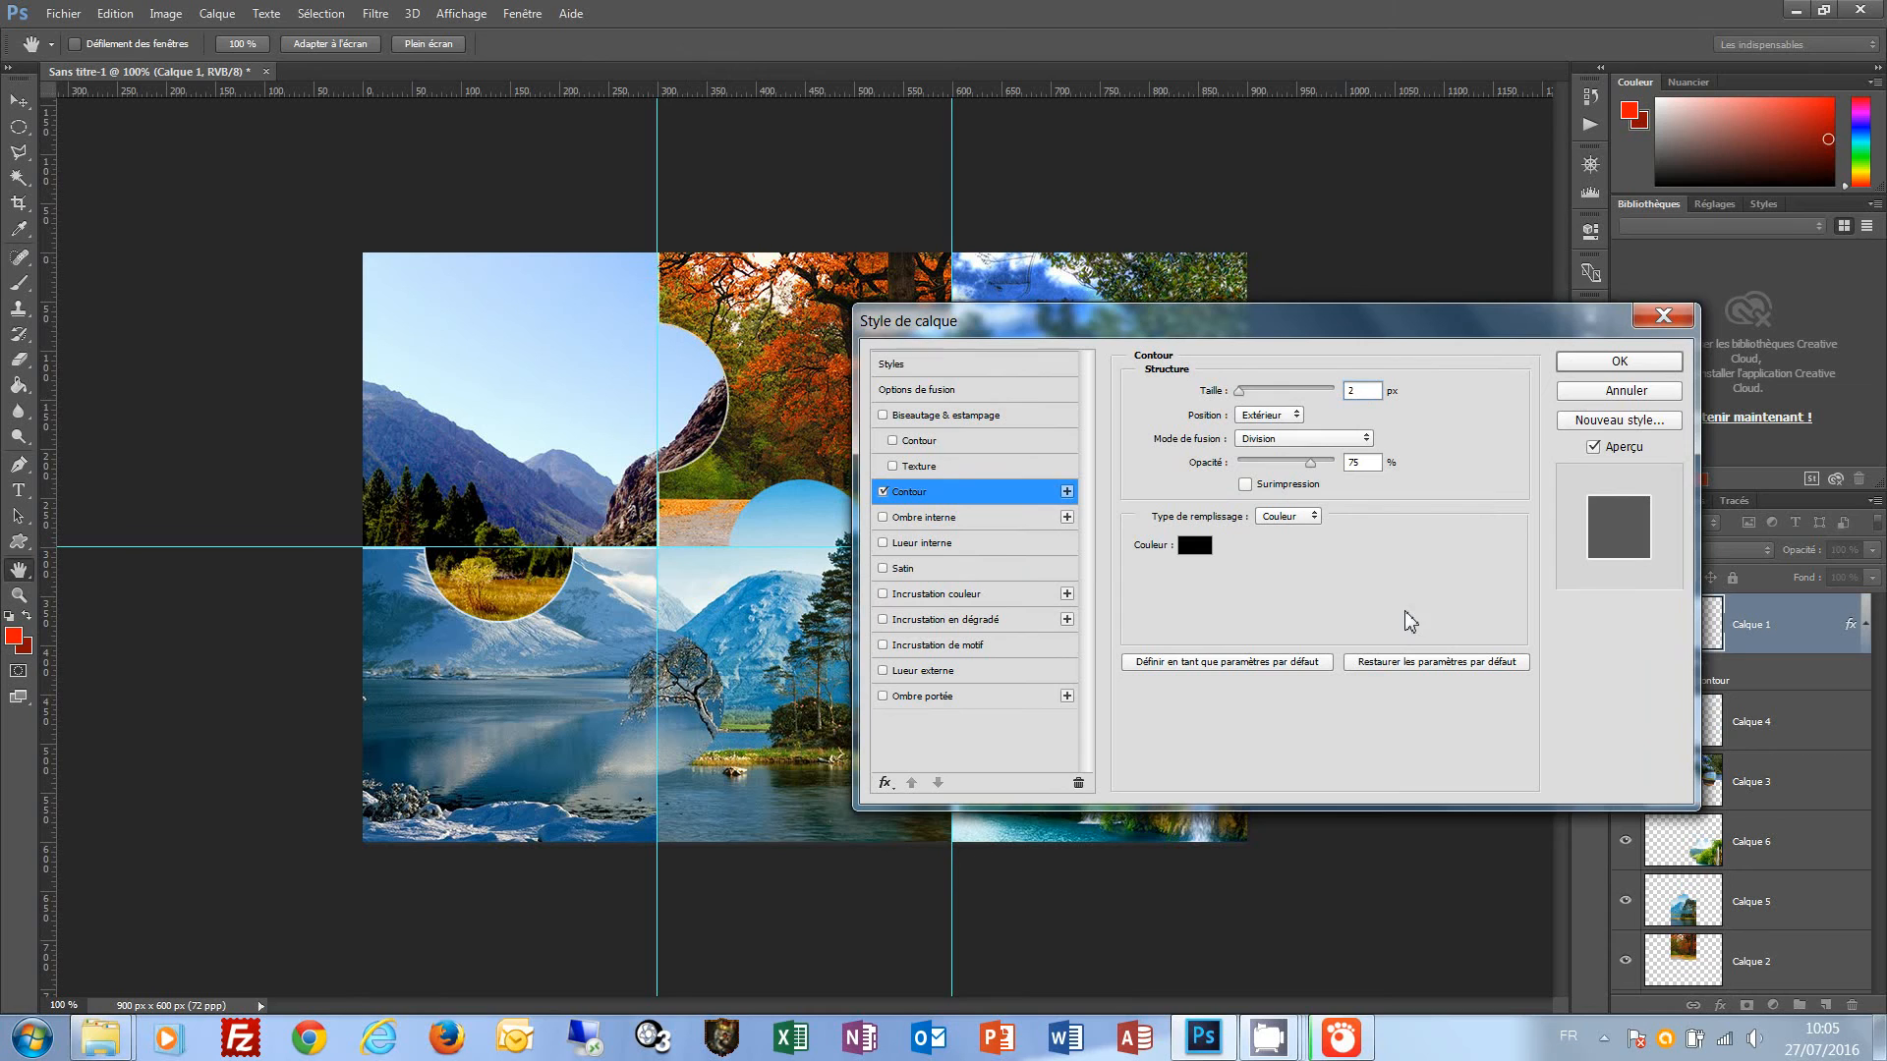
click(1370, 440)
click(1353, 458)
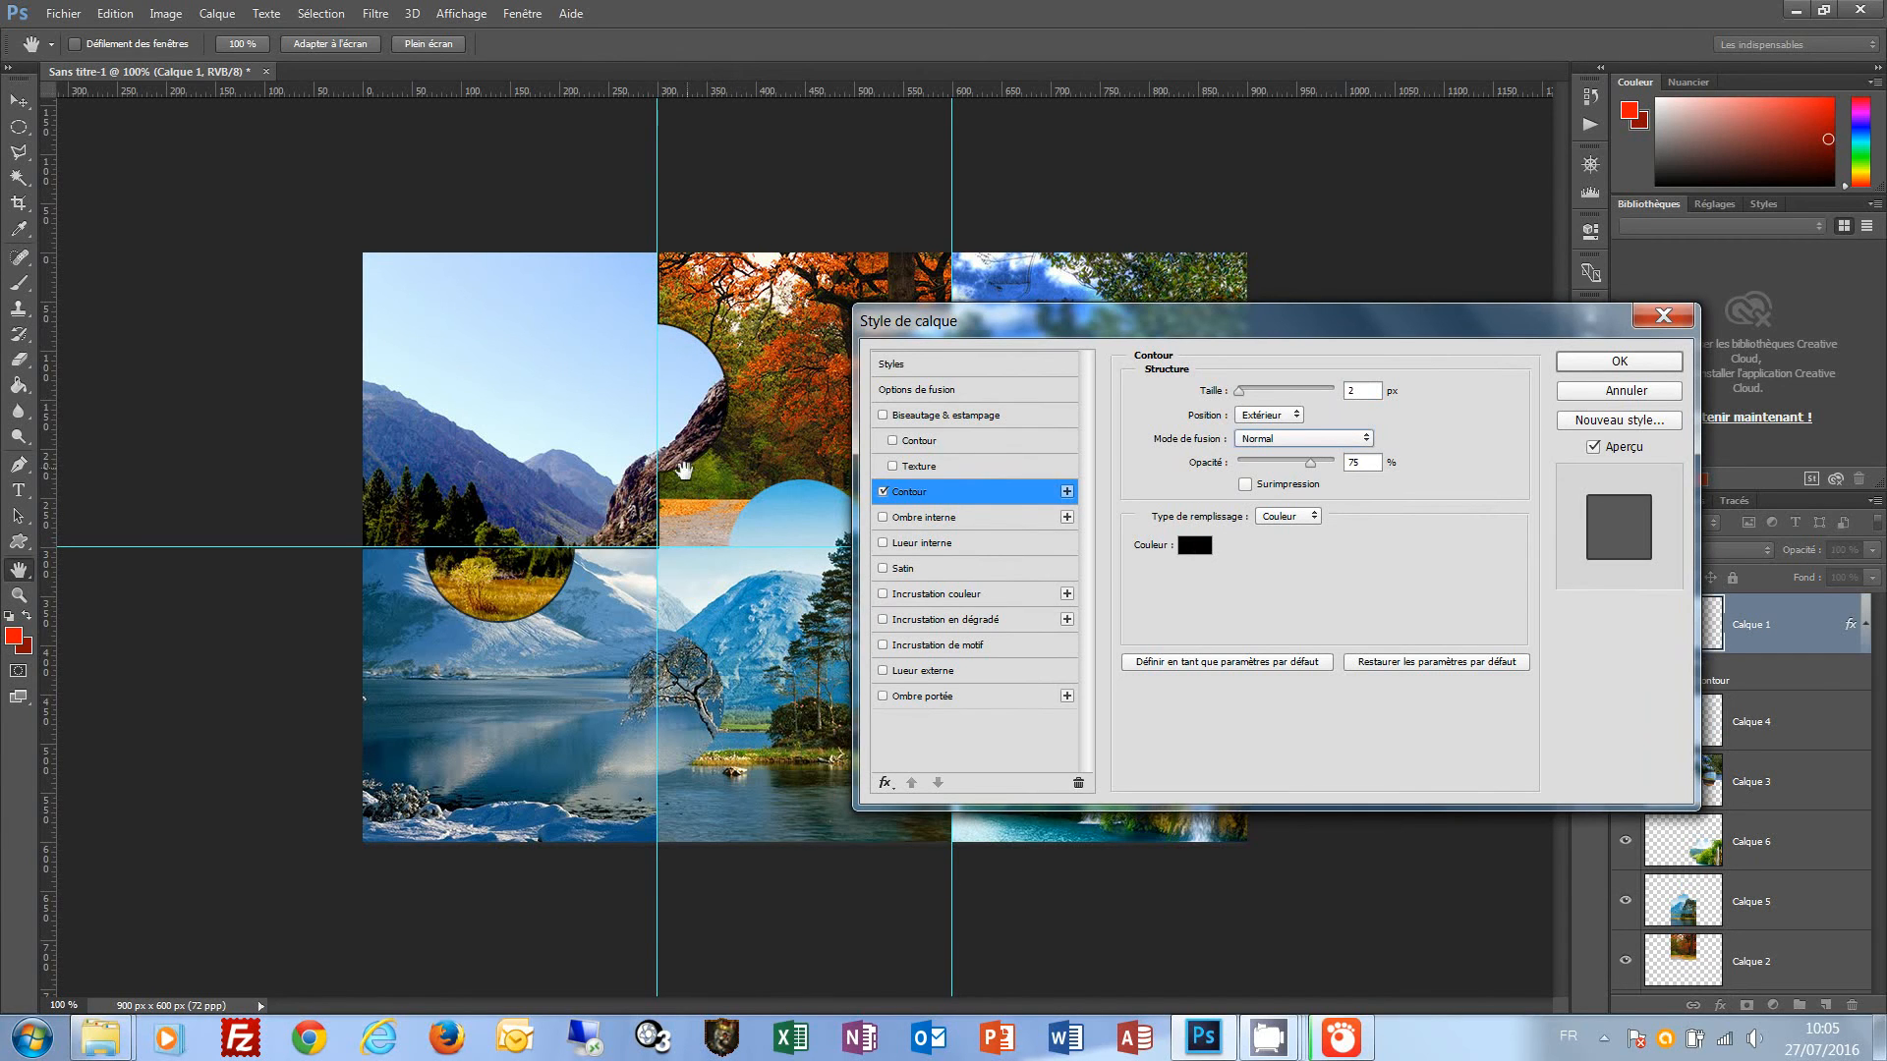
Set the Calque 1 stroke size to 1 px and apply the layer style.
click(1364, 391)
text(1)
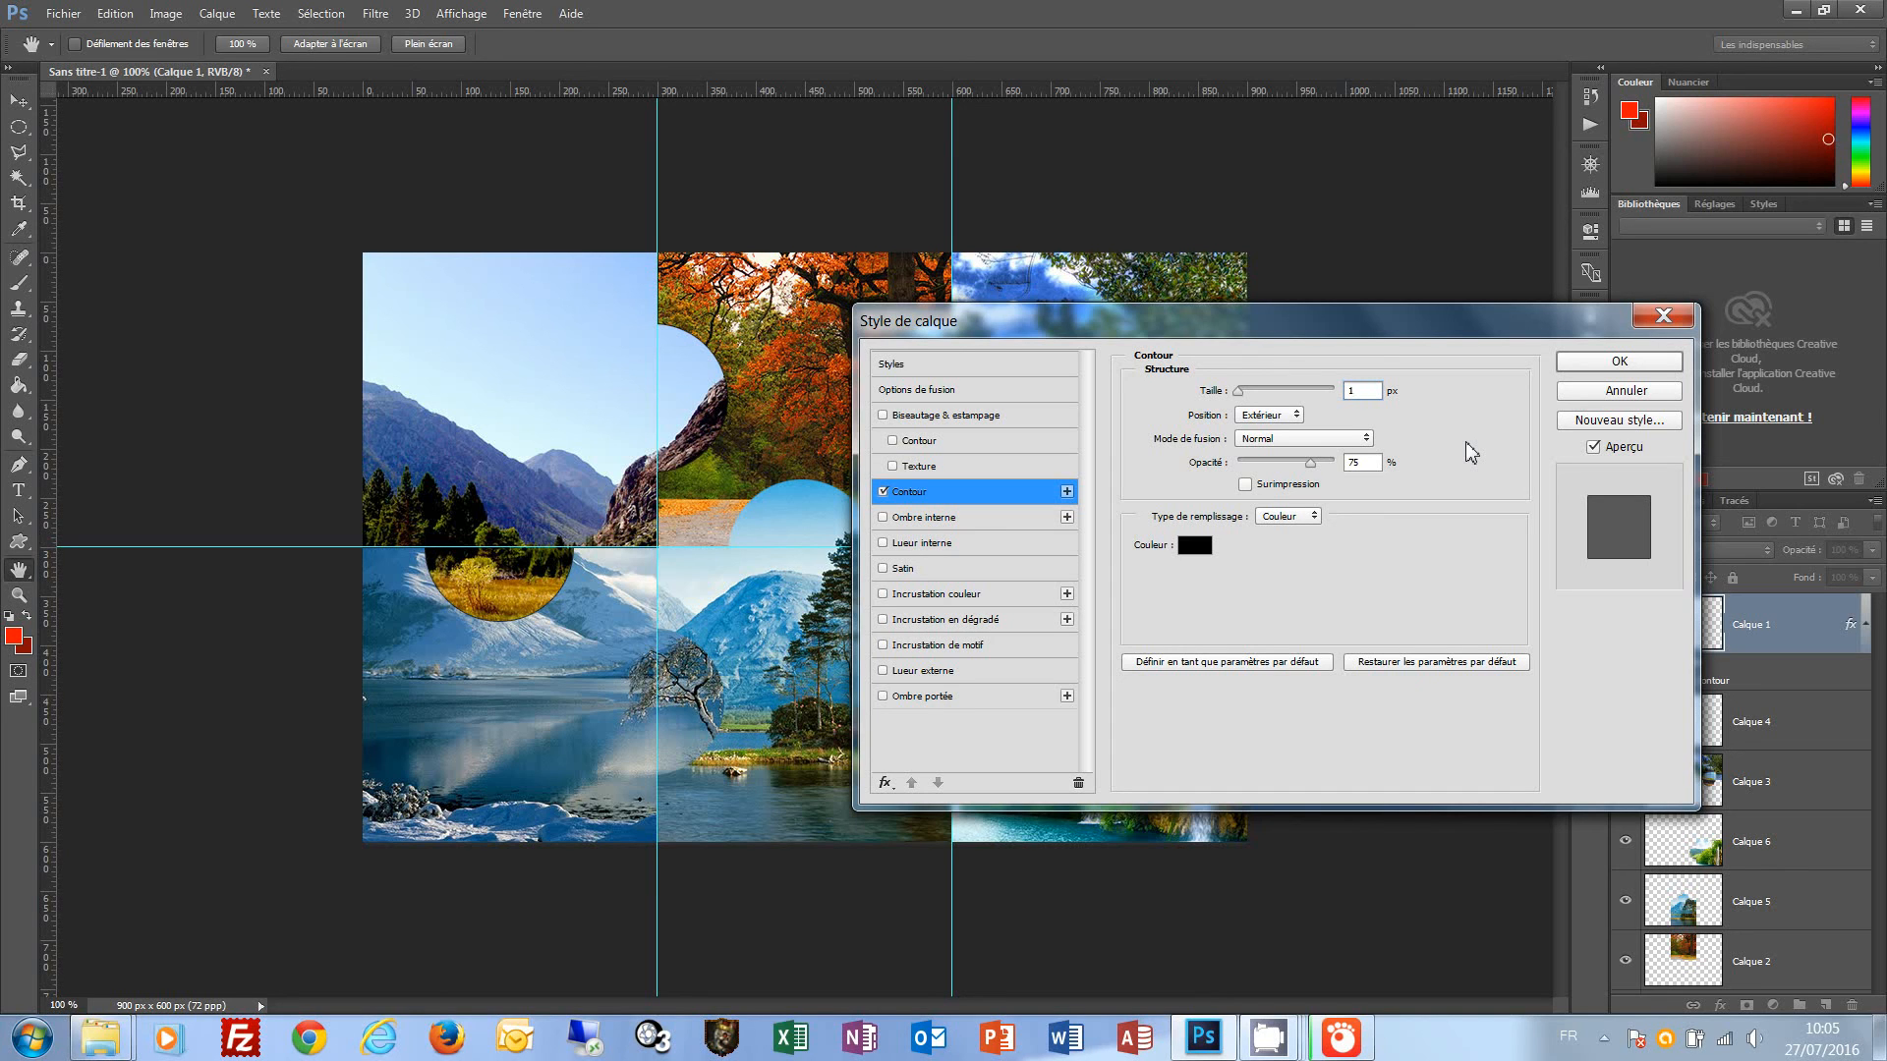
click(1604, 366)
Apply the same Contour stroke effect to the winter lake piece on Calque 4, keeping the Normal blending mode.
click(1698, 740)
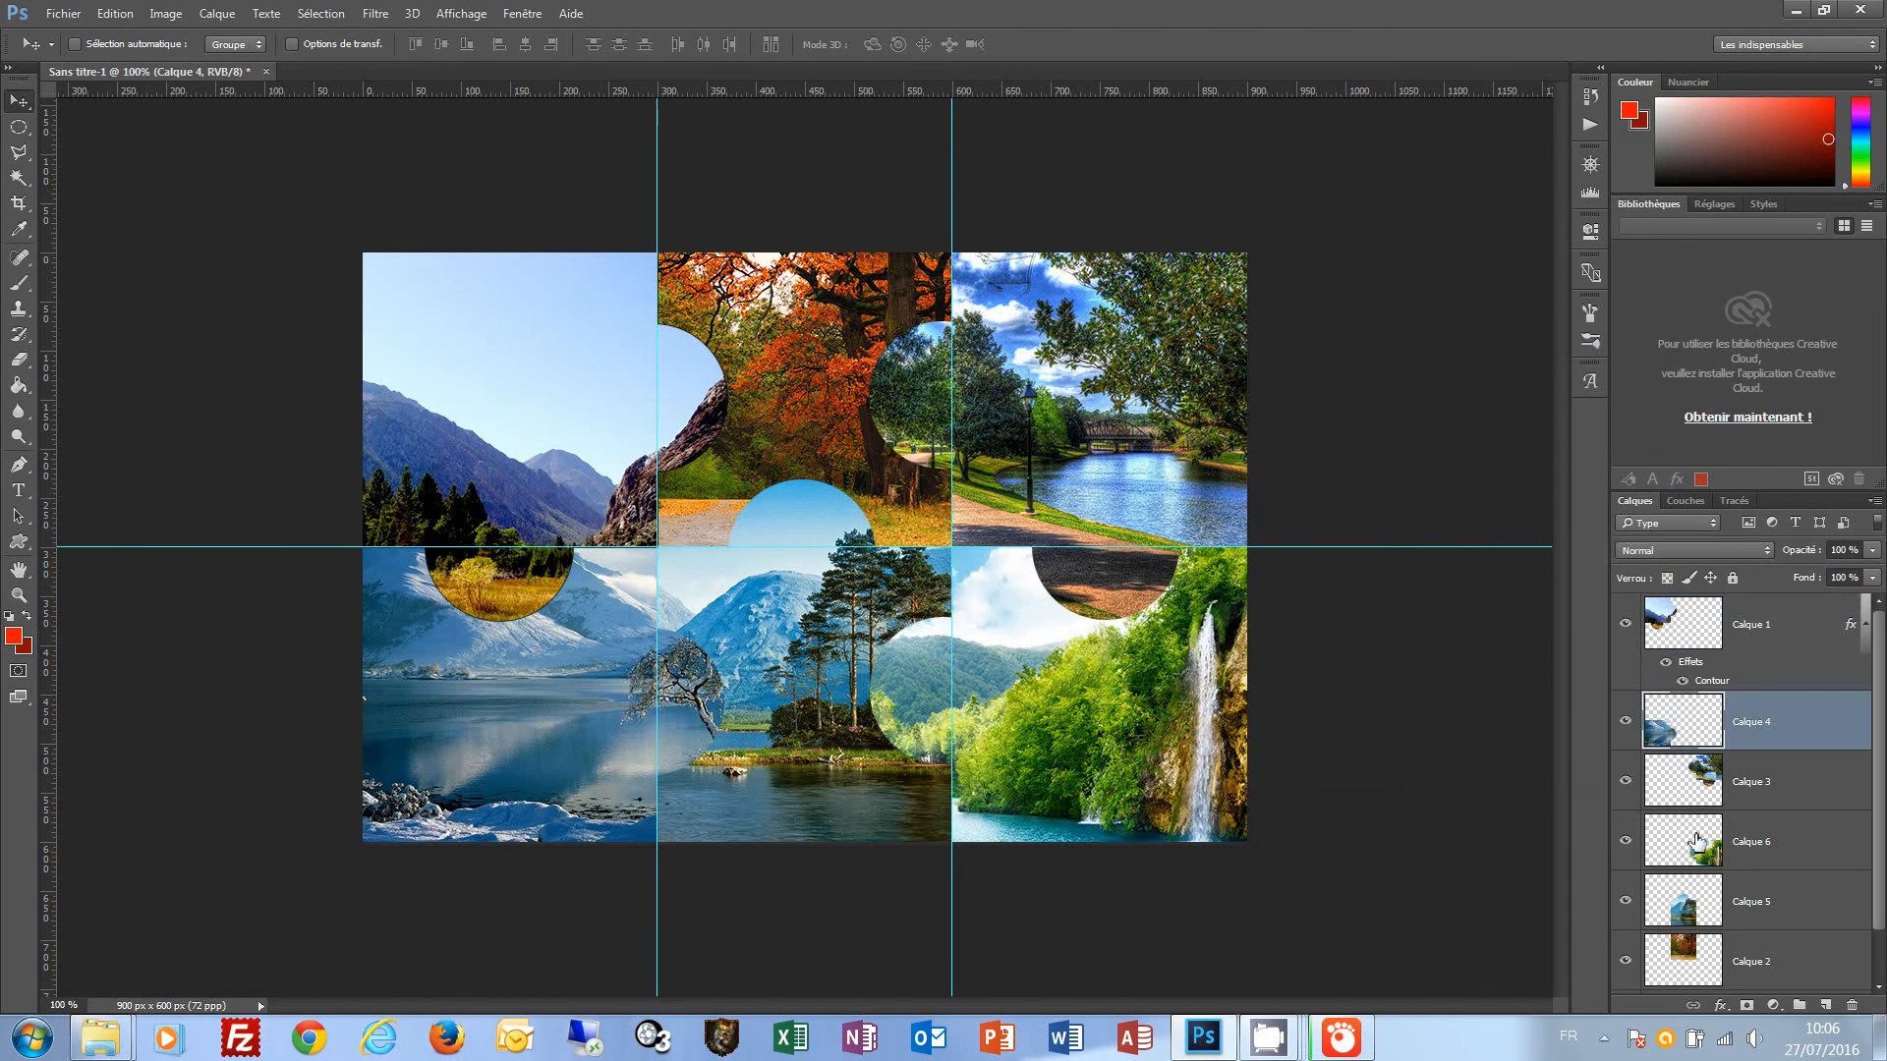
click(1721, 1005)
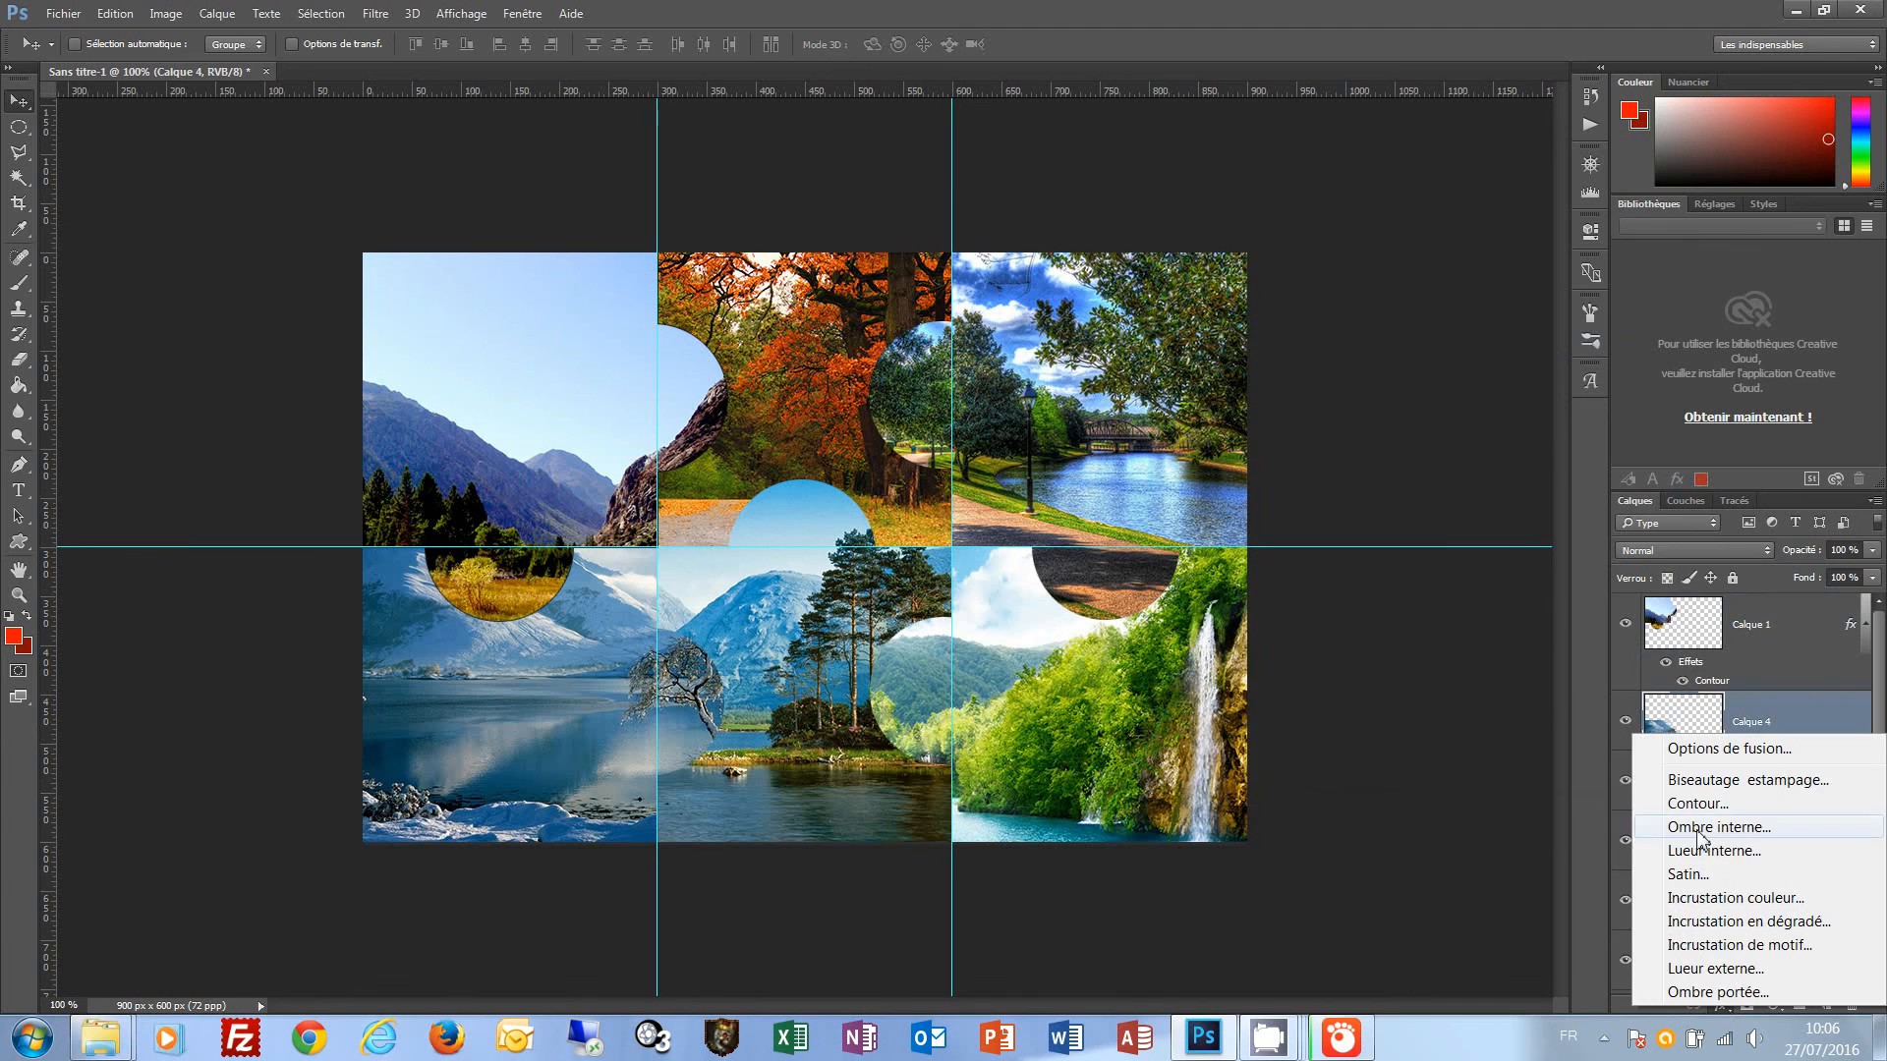
click(1692, 804)
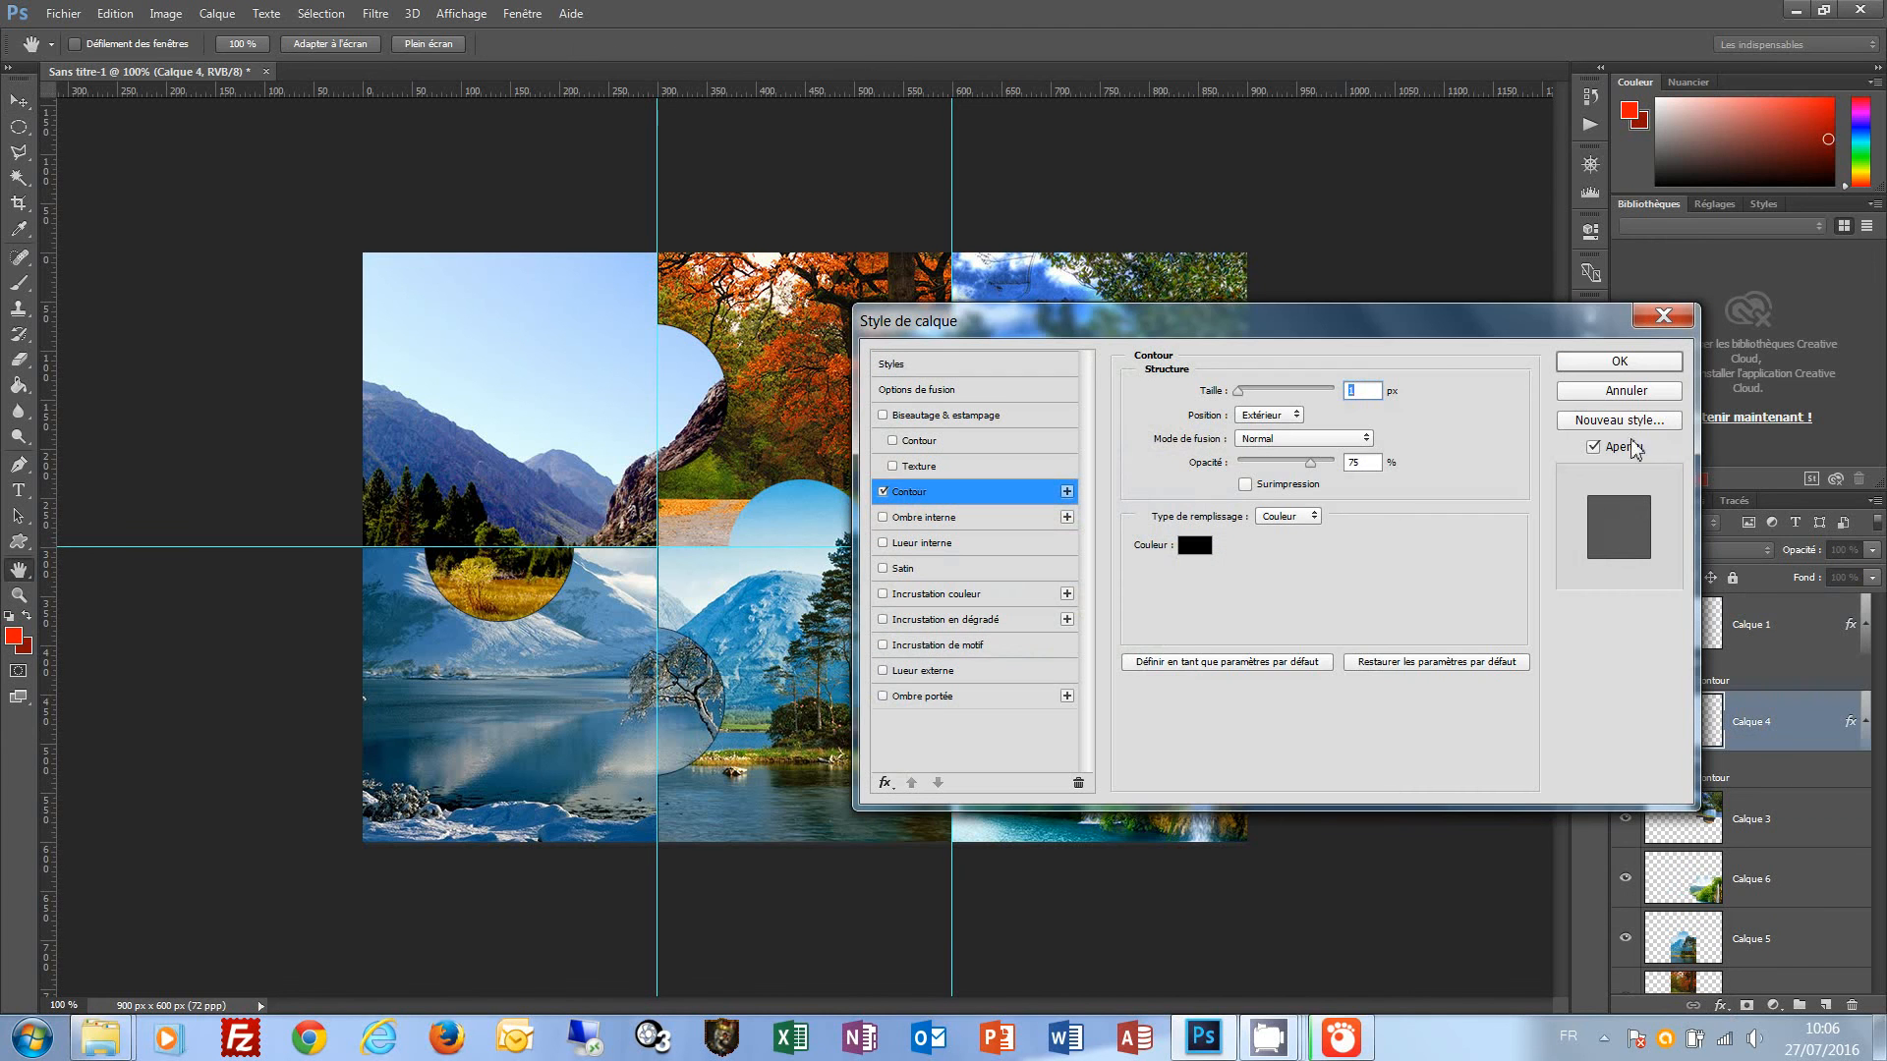
click(1620, 364)
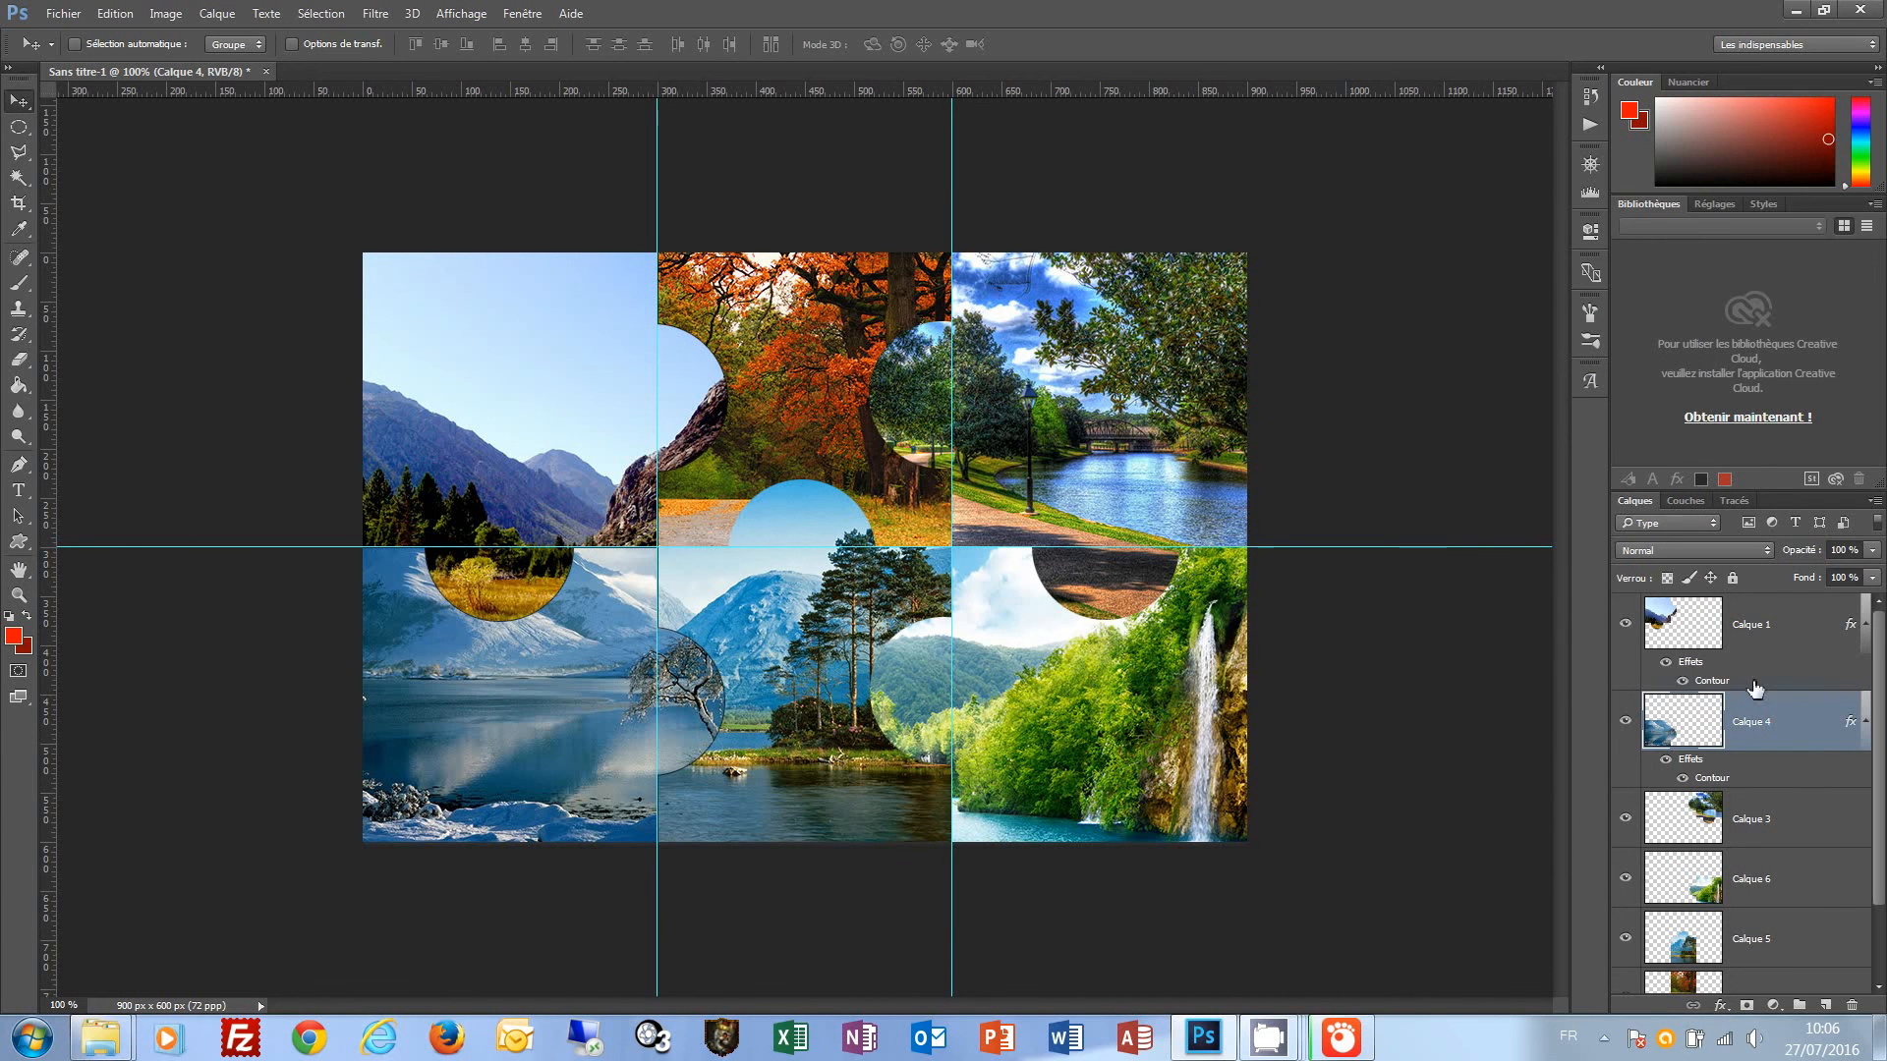
Apply a 1 px Contour stroke effect in Normal mode to the park river piece on Calque 3.
click(1712, 830)
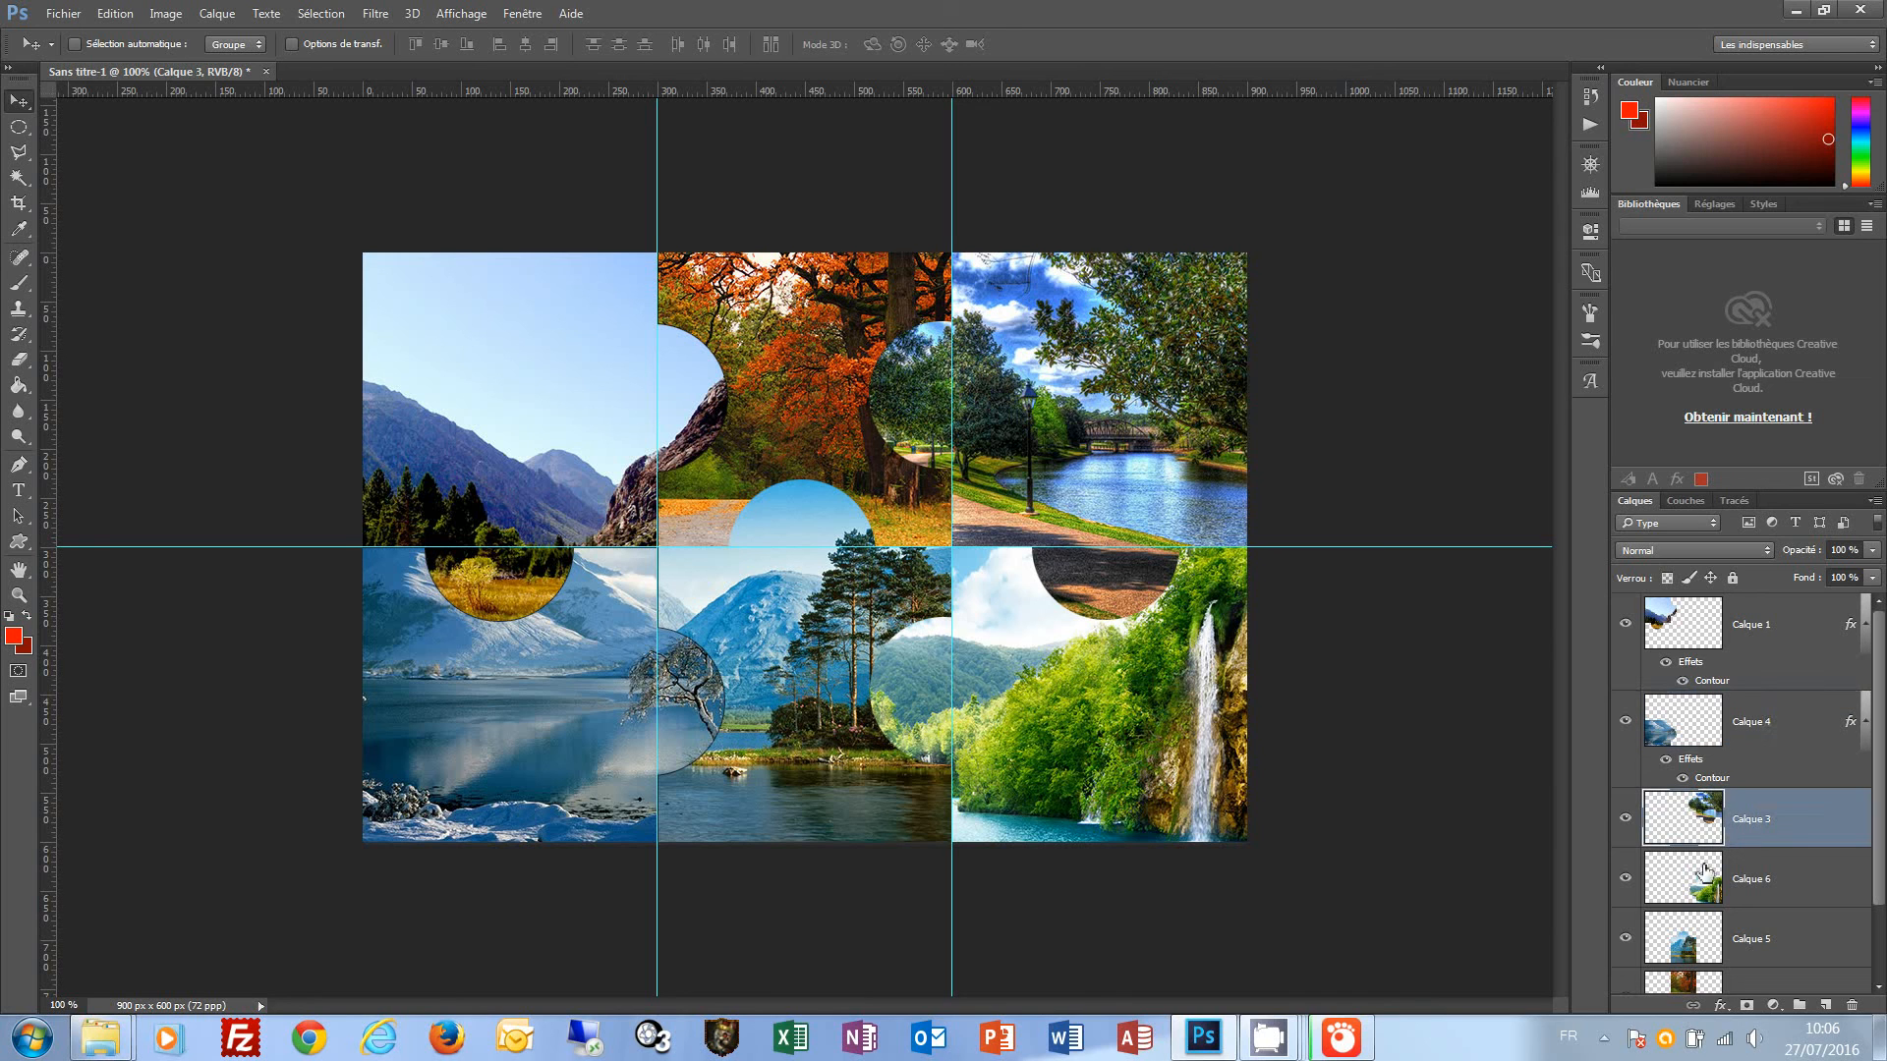
click(1721, 1004)
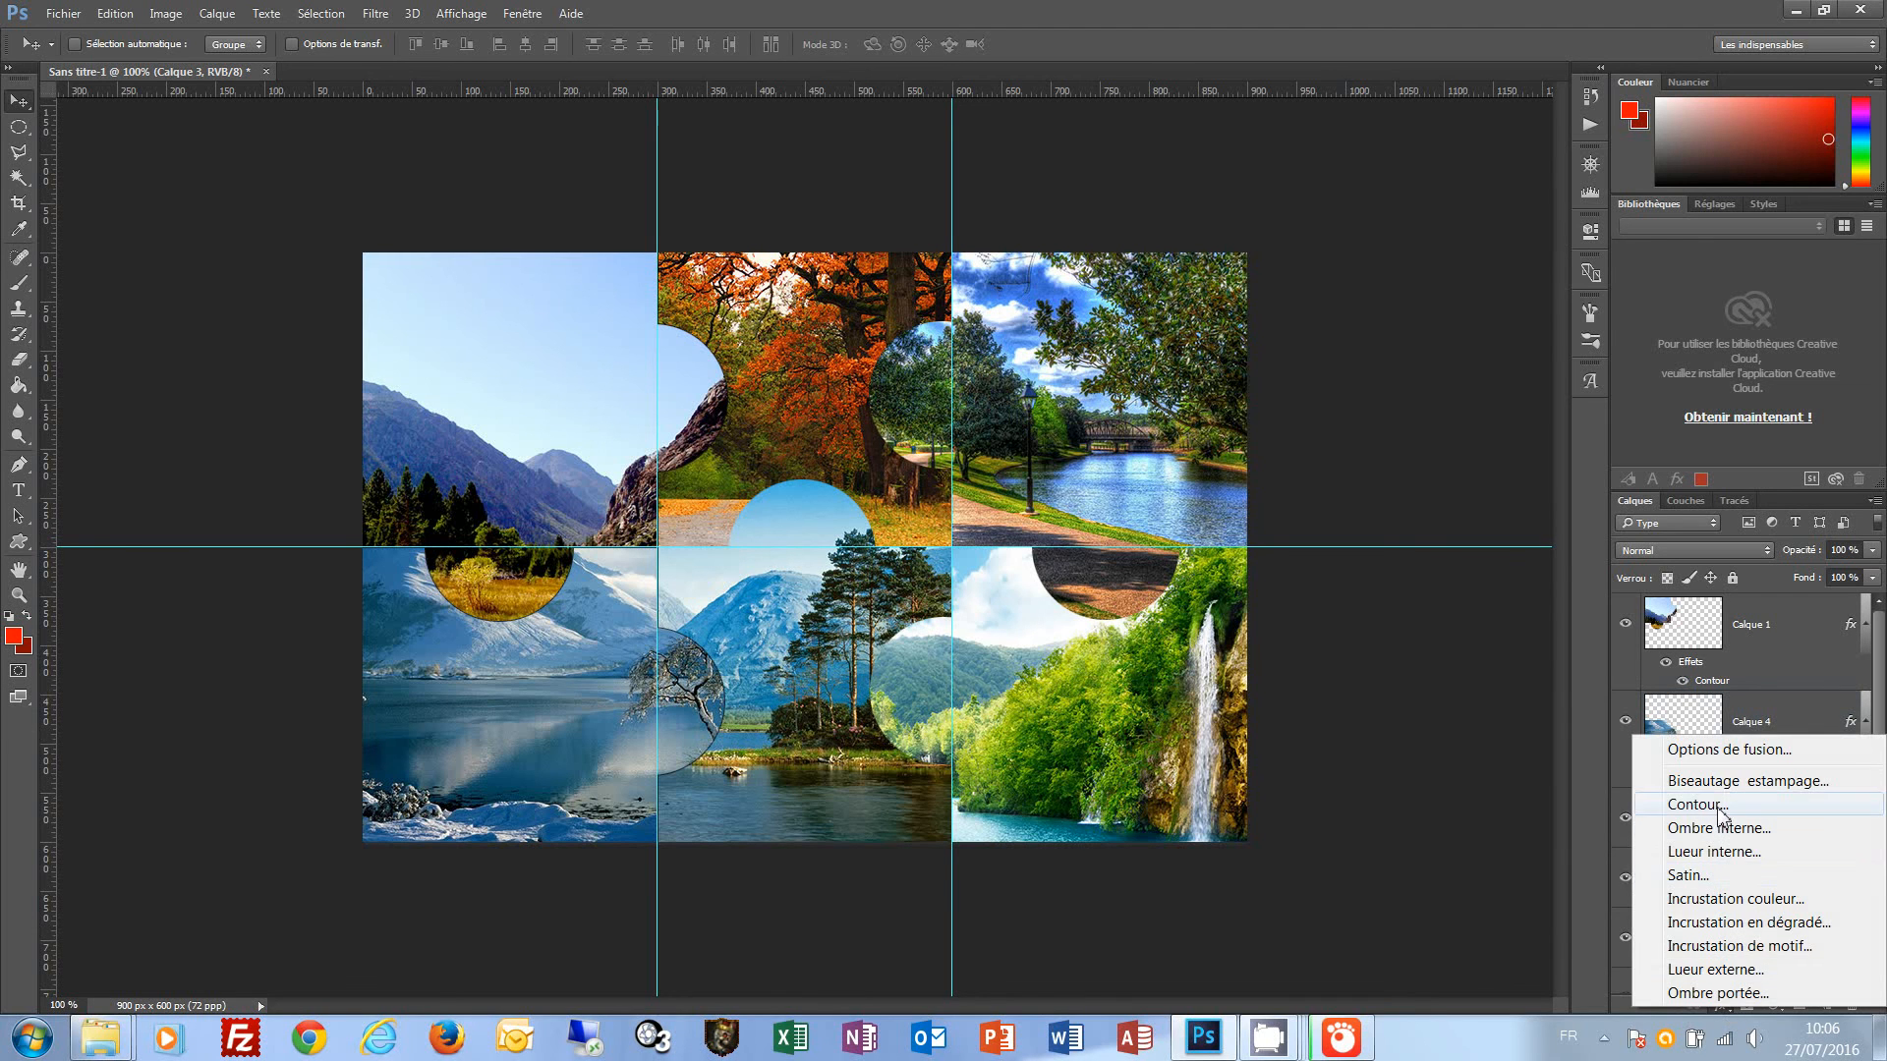
click(1719, 808)
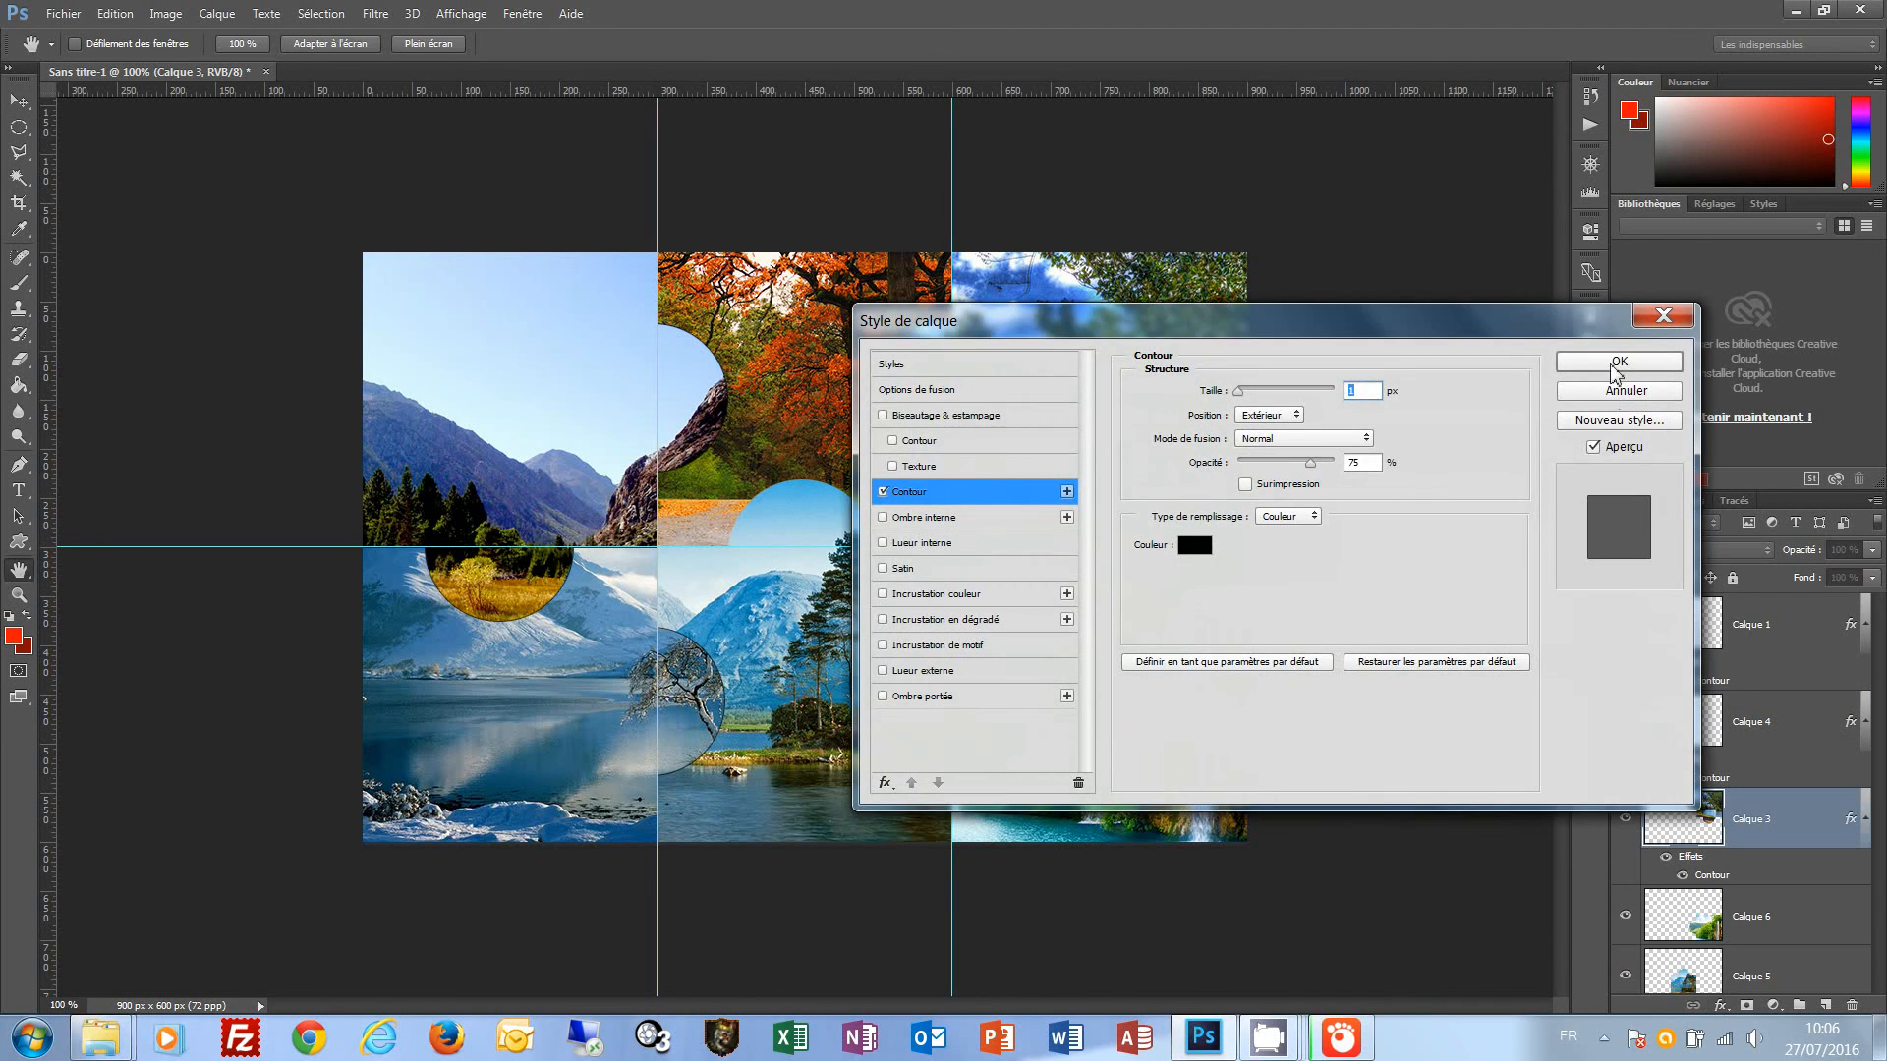
click(1610, 367)
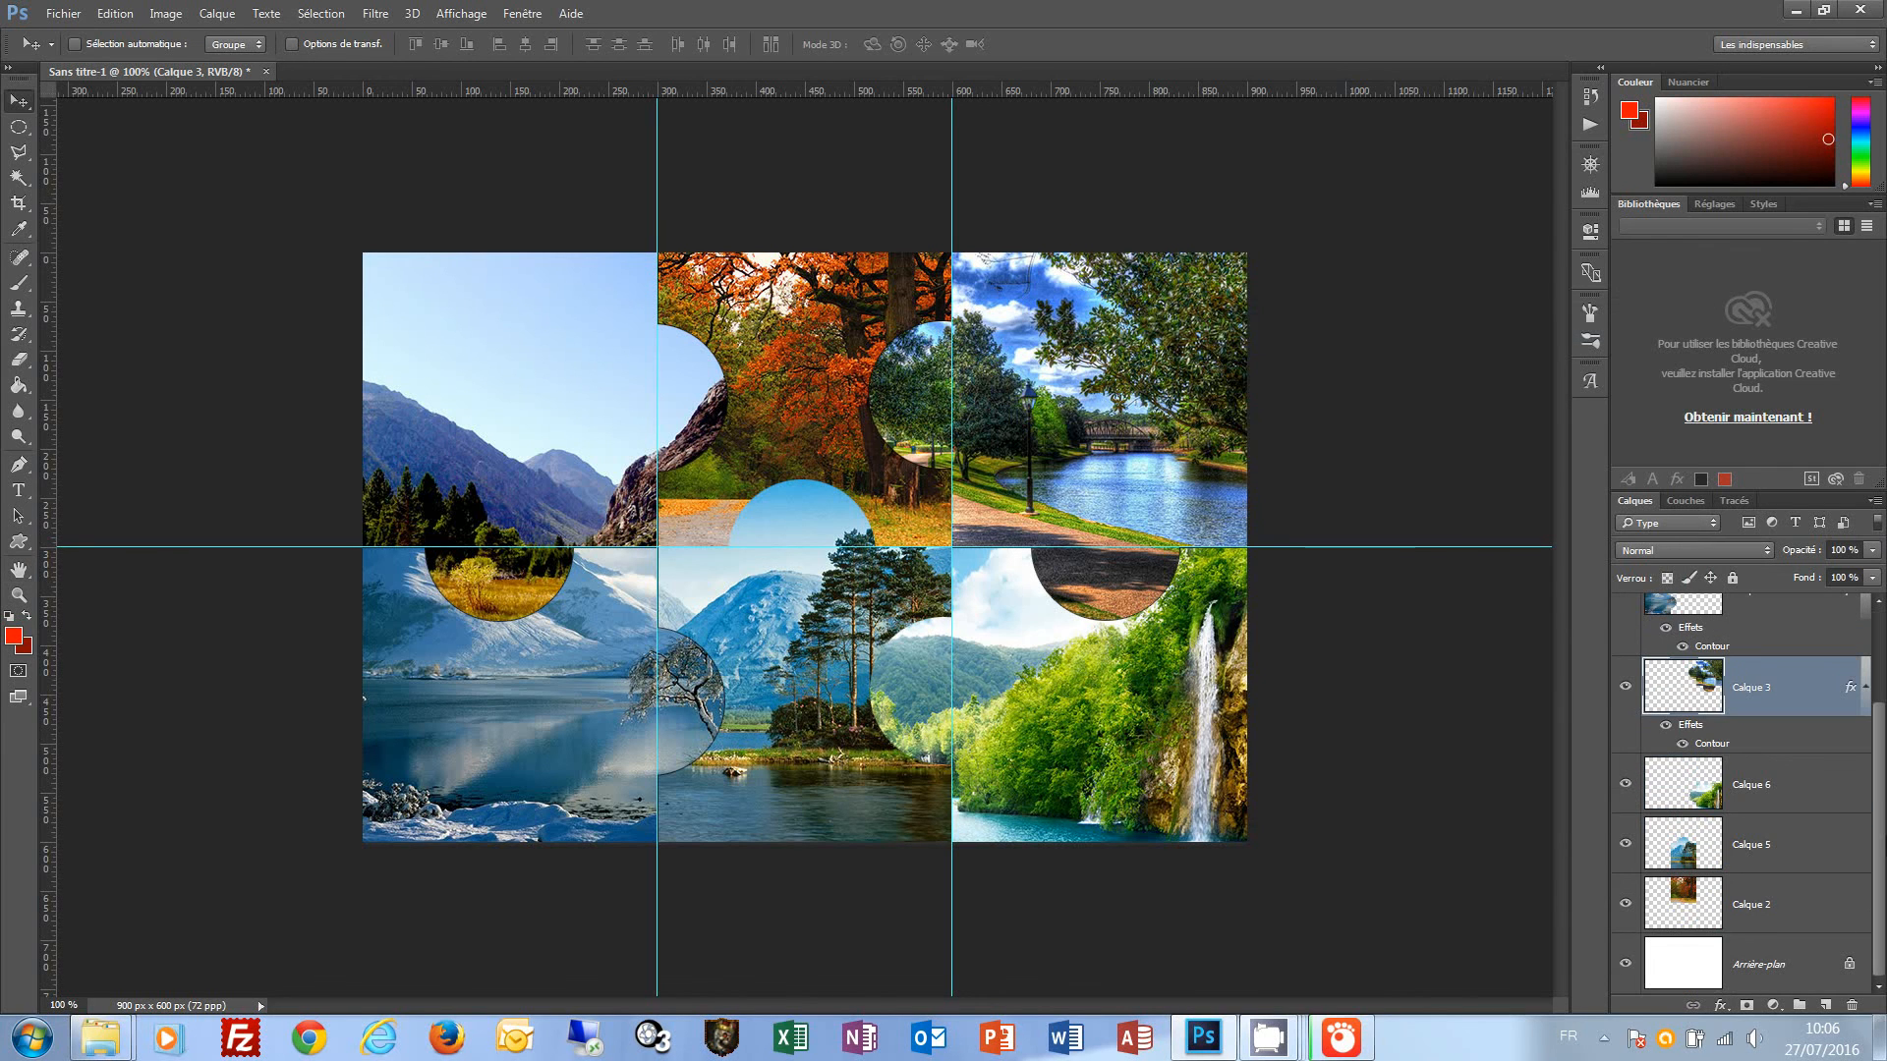
Add the same 1 px black exterior Contour effect to the waterfall piece on Calque 6.
click(1784, 806)
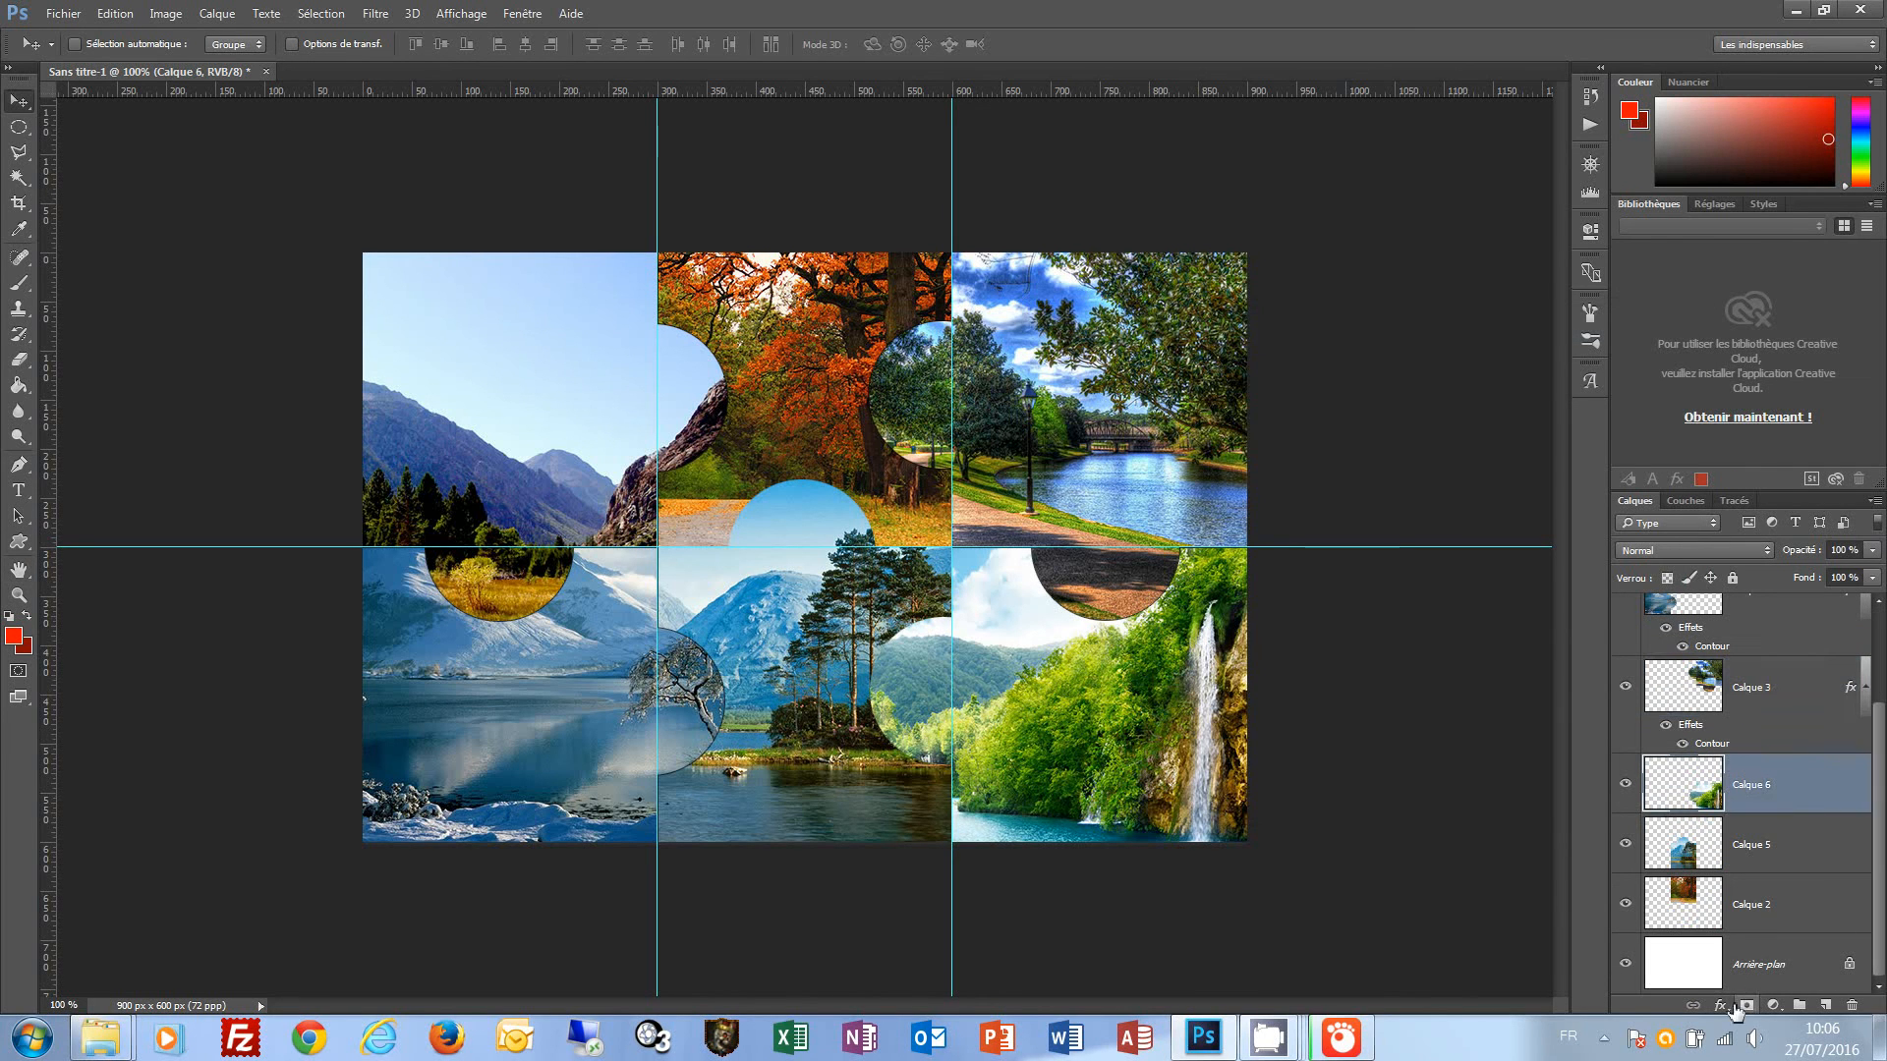
click(1722, 1009)
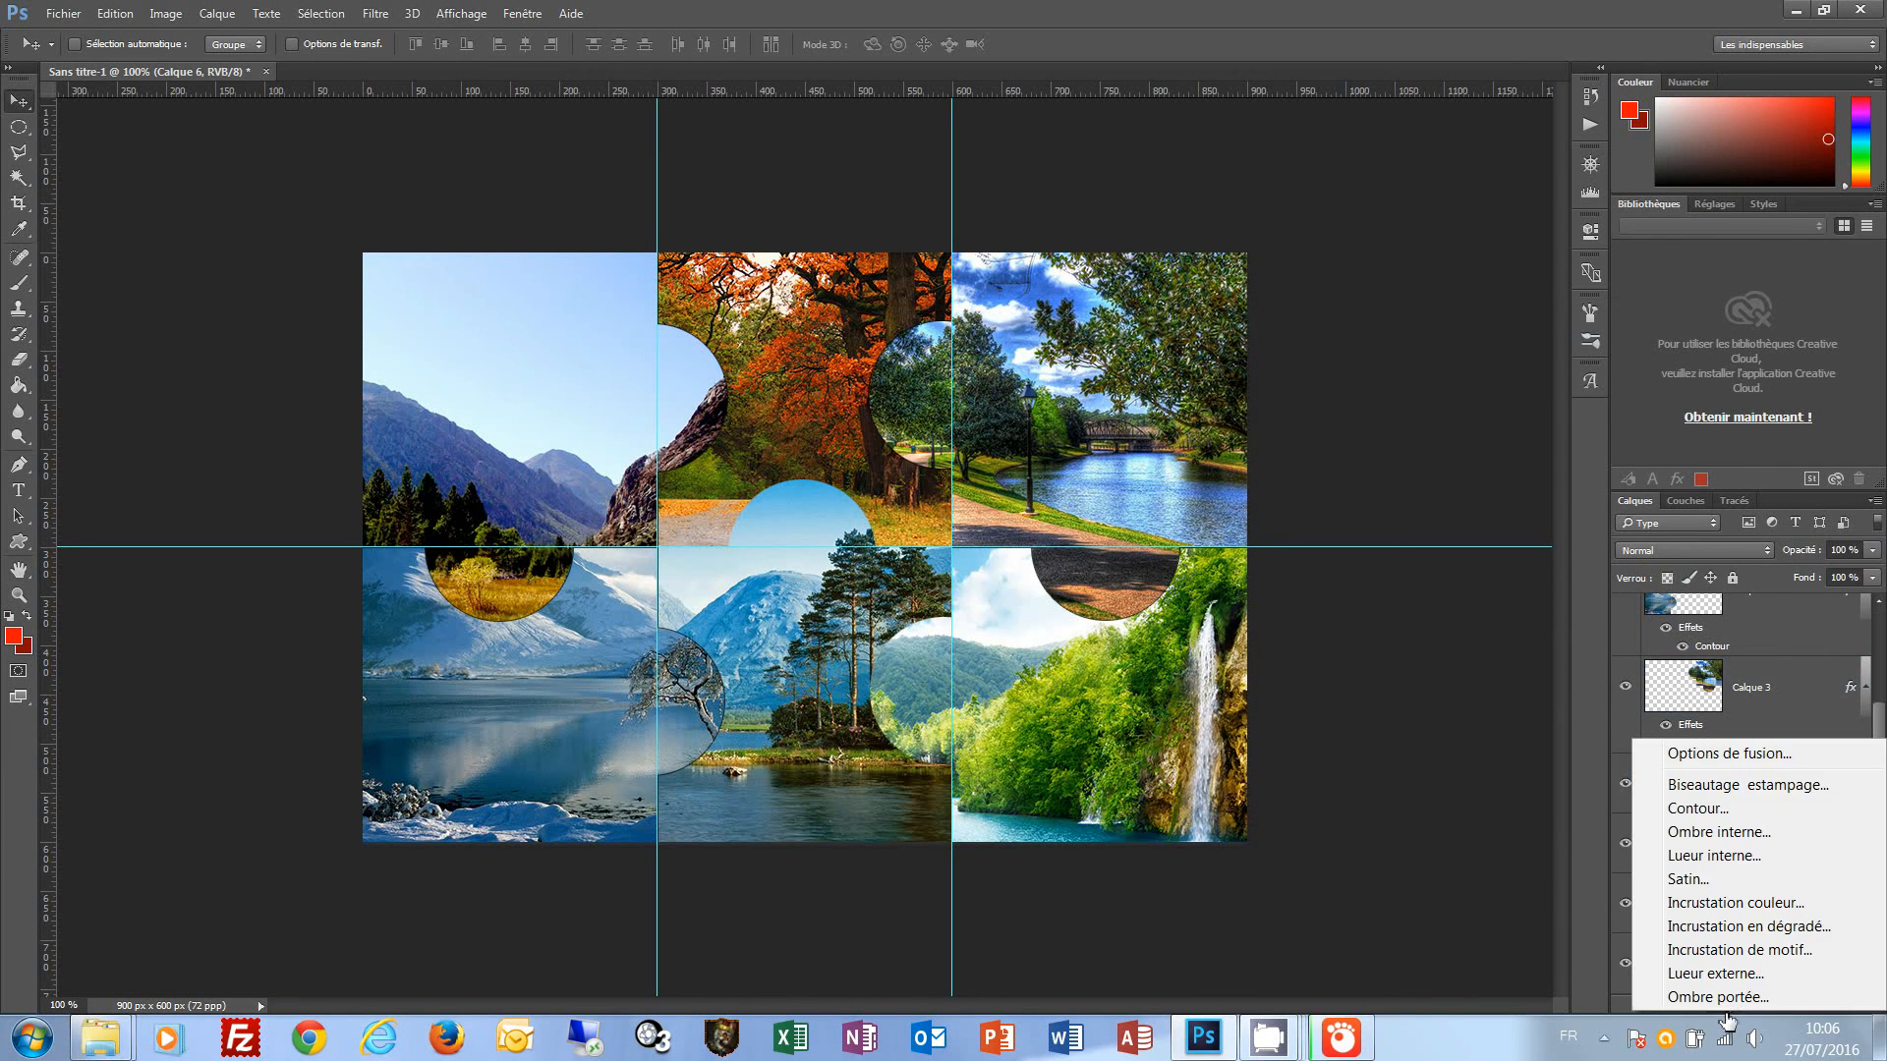
click(1680, 811)
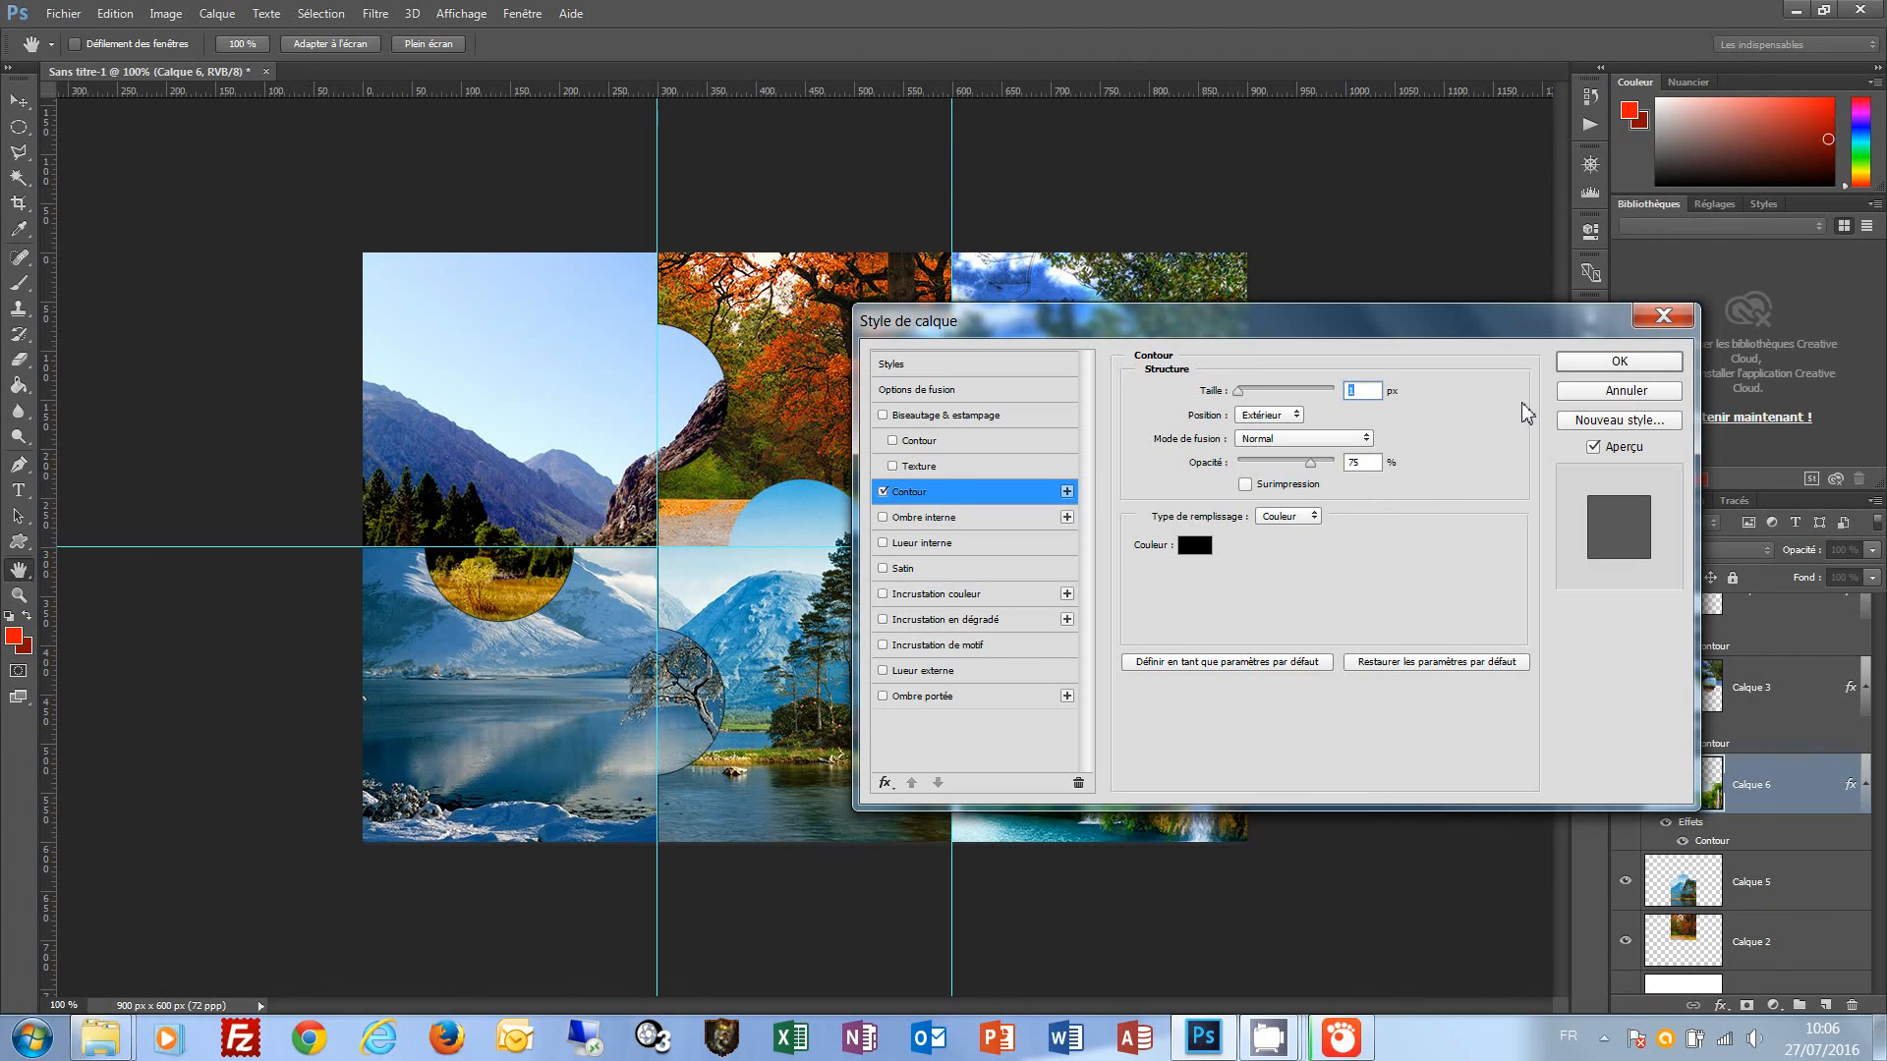
click(1608, 367)
Toggle the visibility of Calque 6's effects off and on to compare the waterfall piece with and without its outline.
drag(1879, 737, 1879, 779)
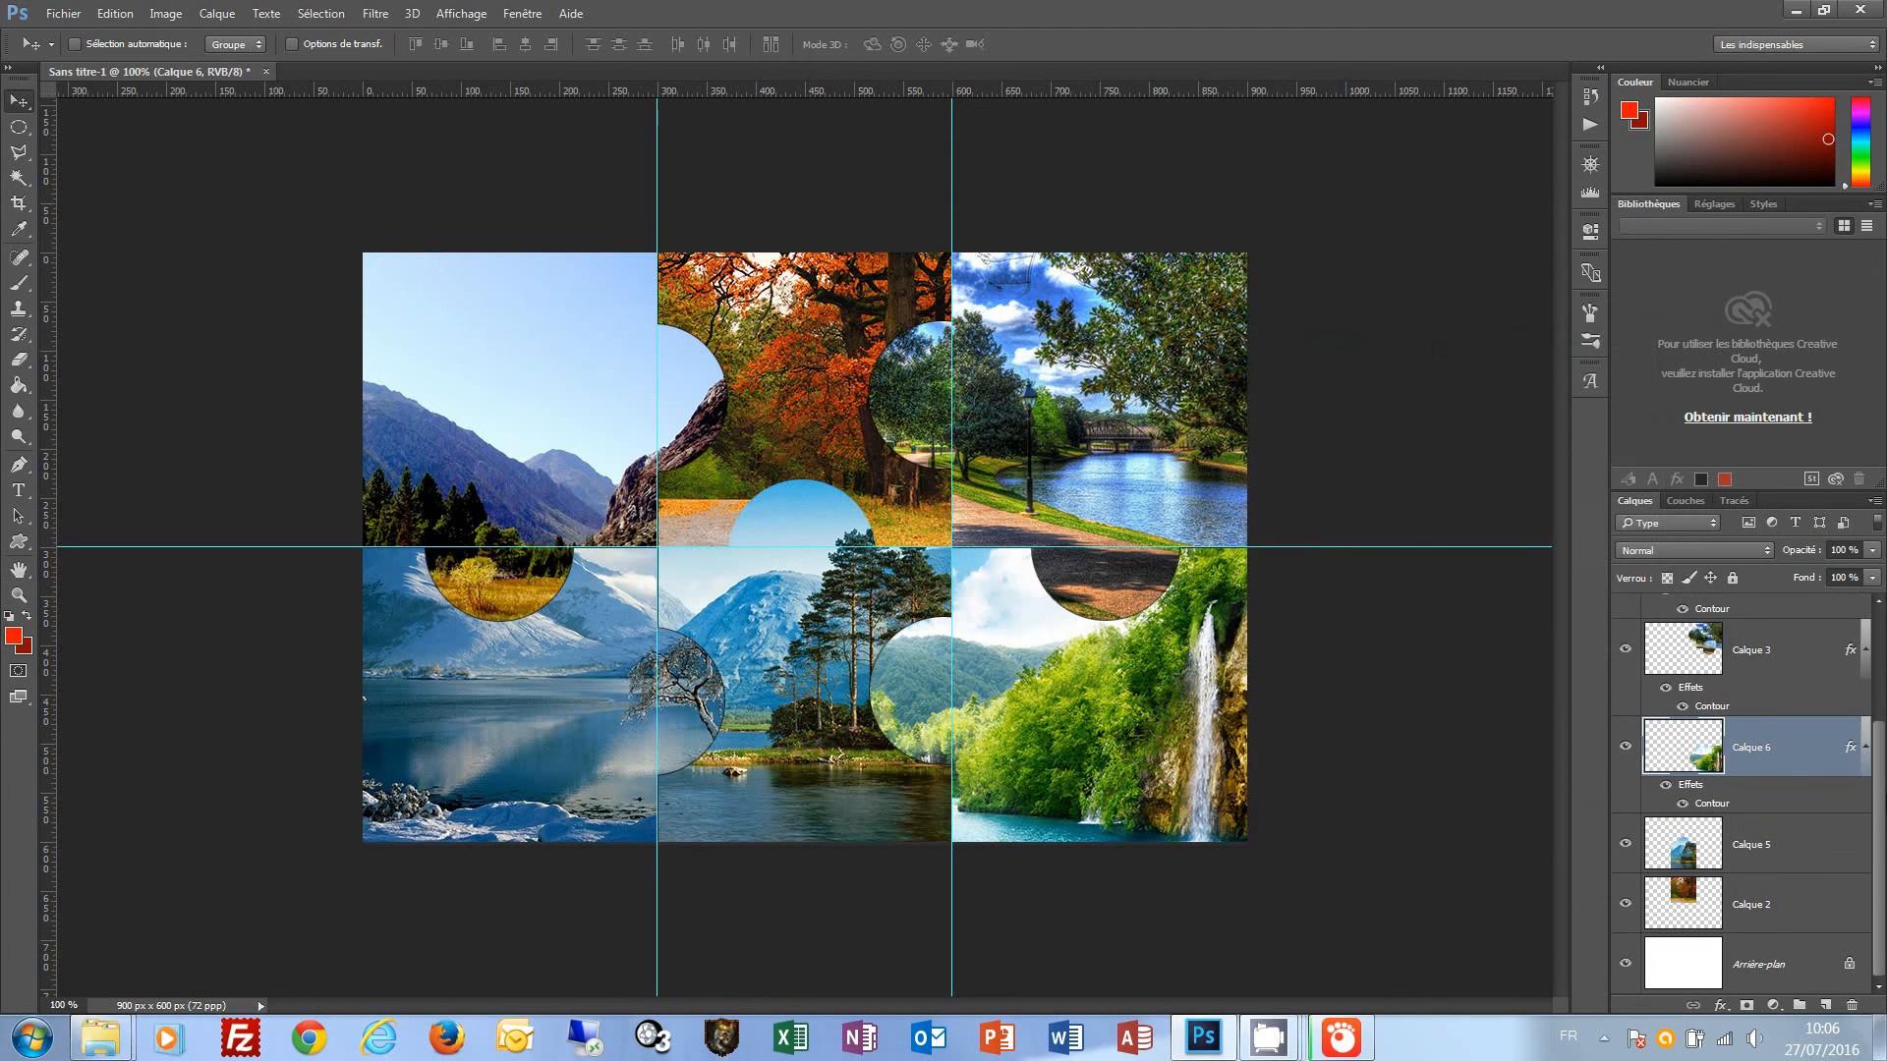
click(1666, 788)
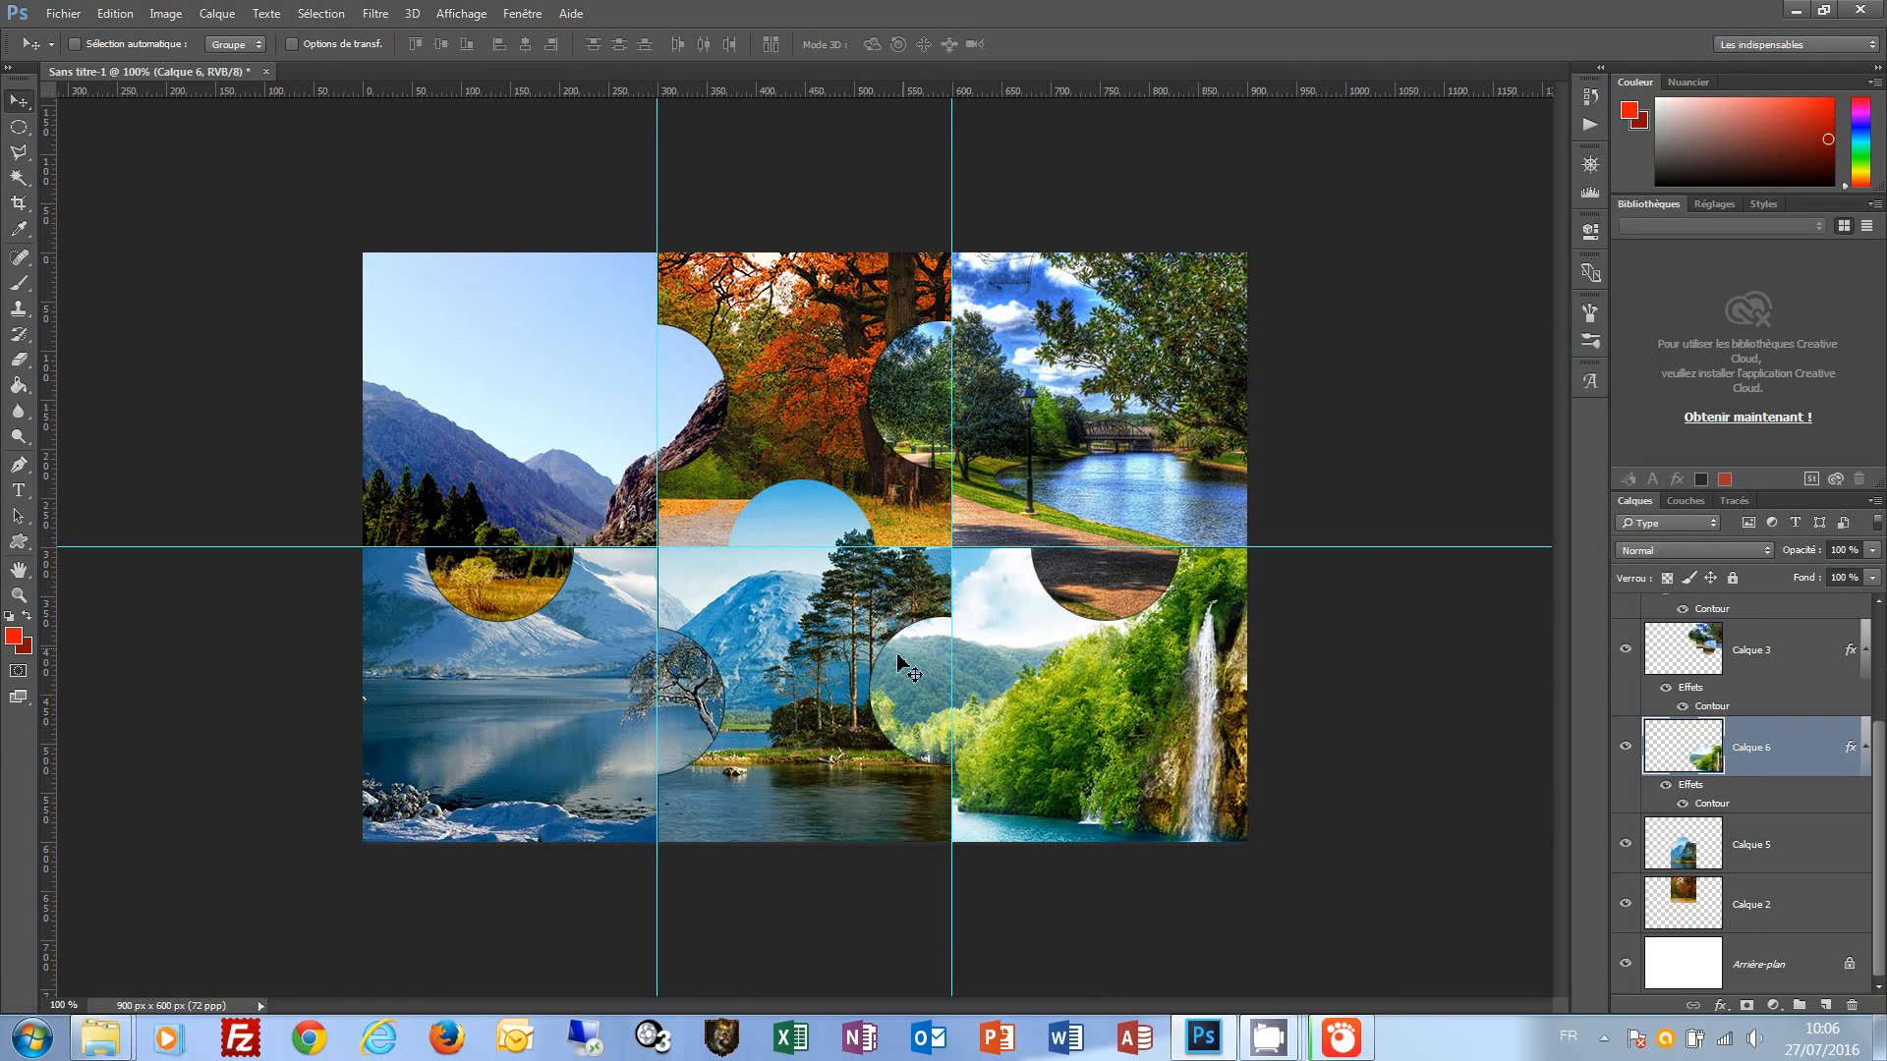
click(1665, 786)
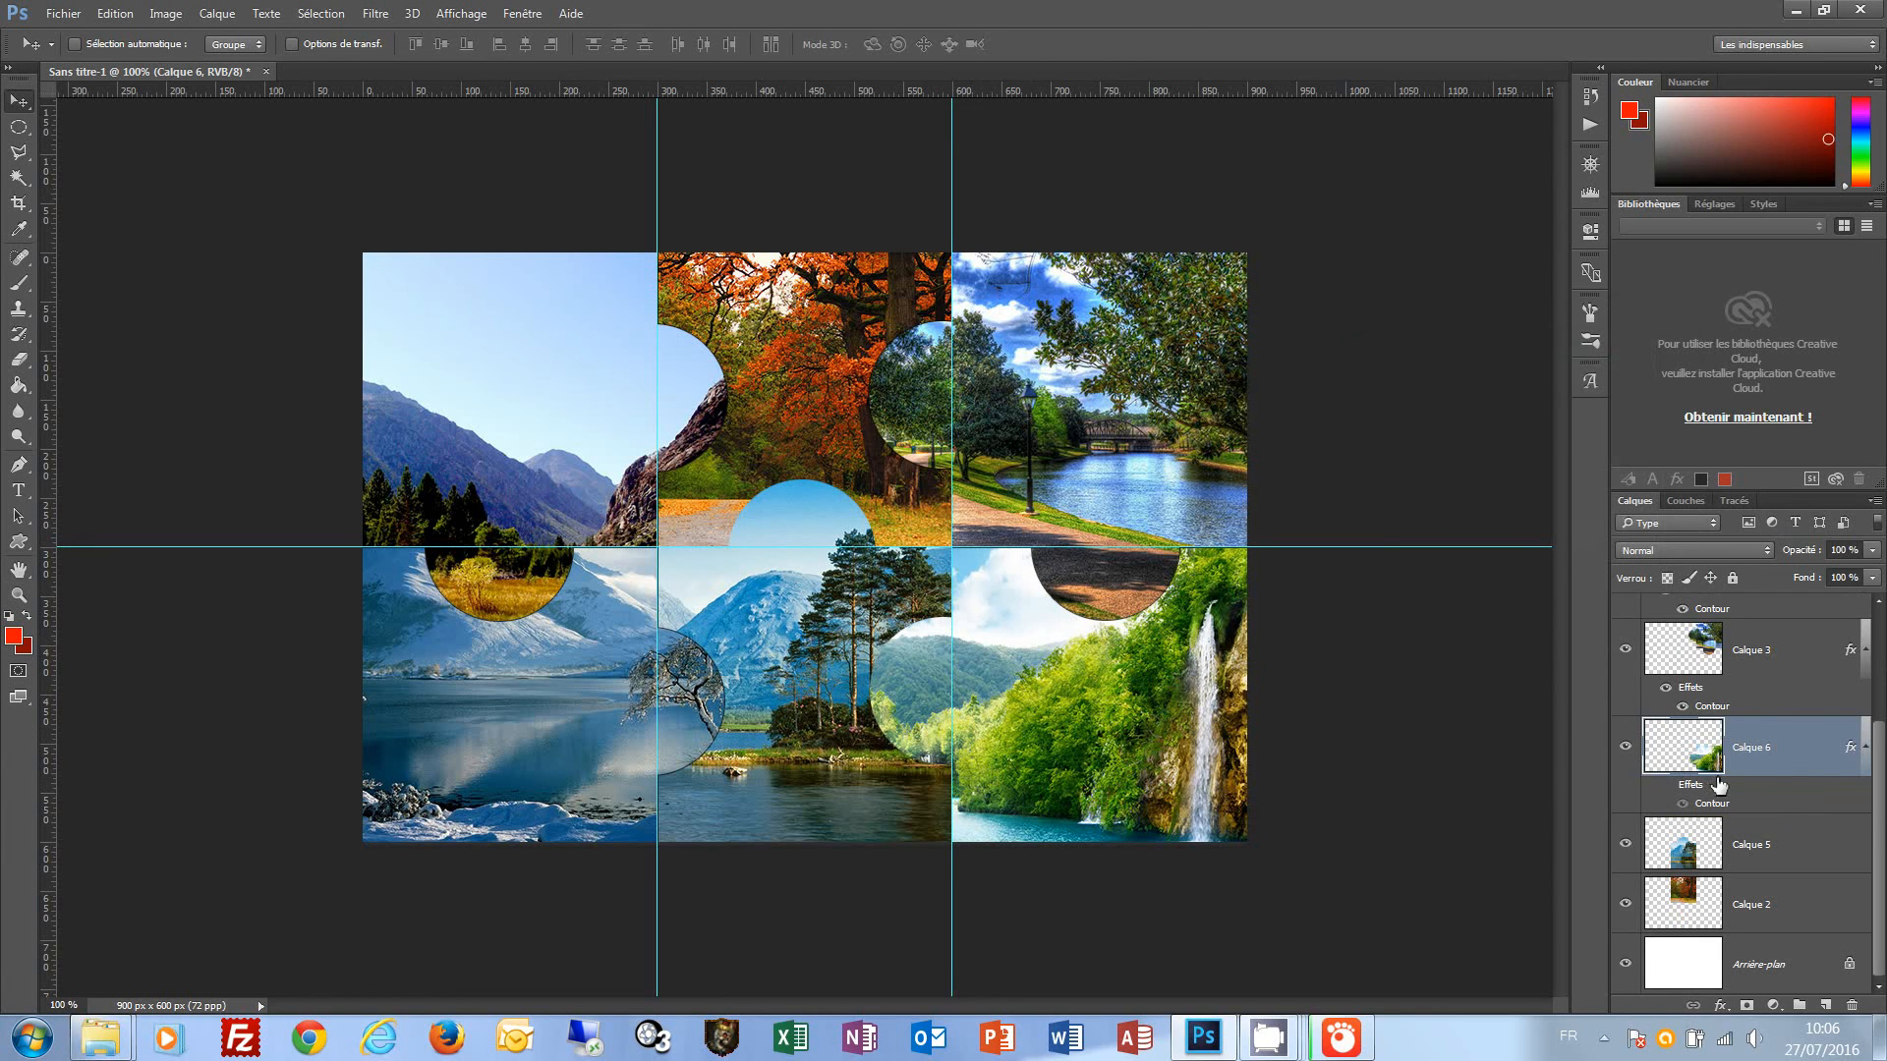
click(1666, 787)
Outline the pine-tree lake piece on Calque 5 with a 1 px Contour effect positioned Extérieur.
click(1725, 860)
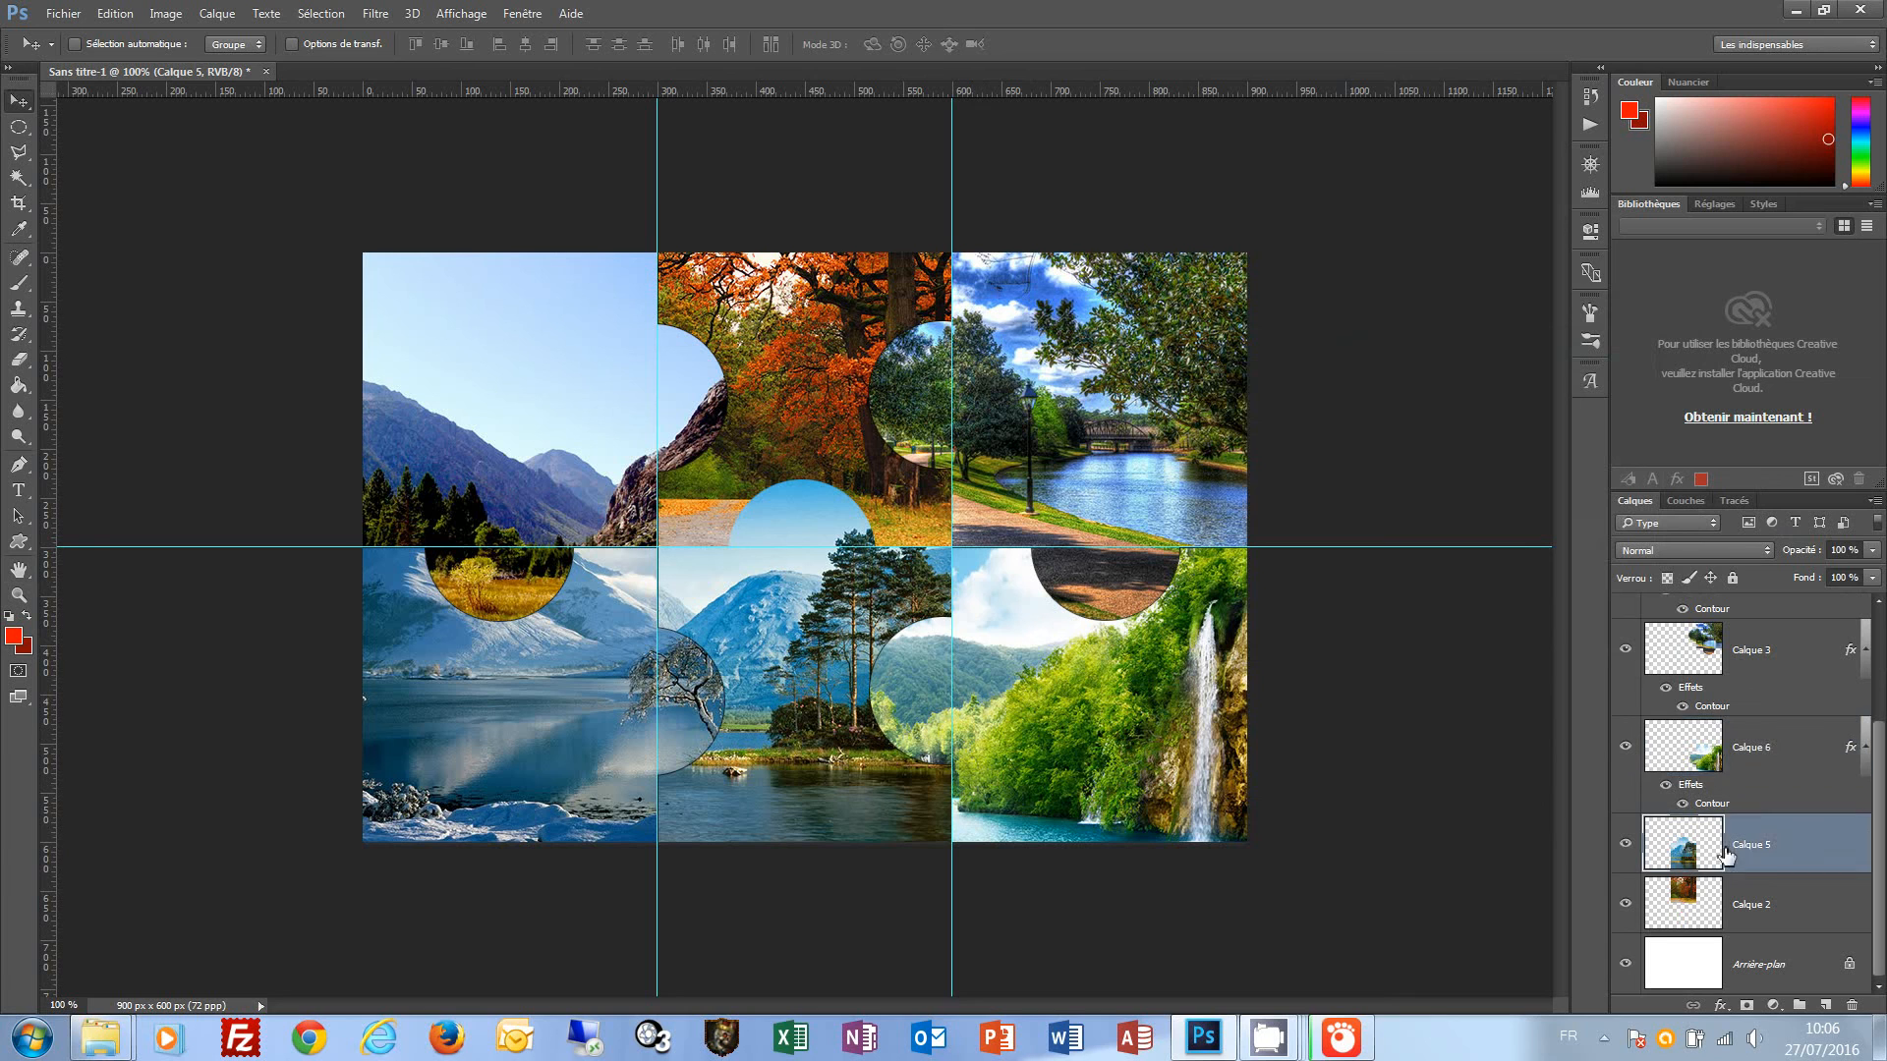
click(1721, 1005)
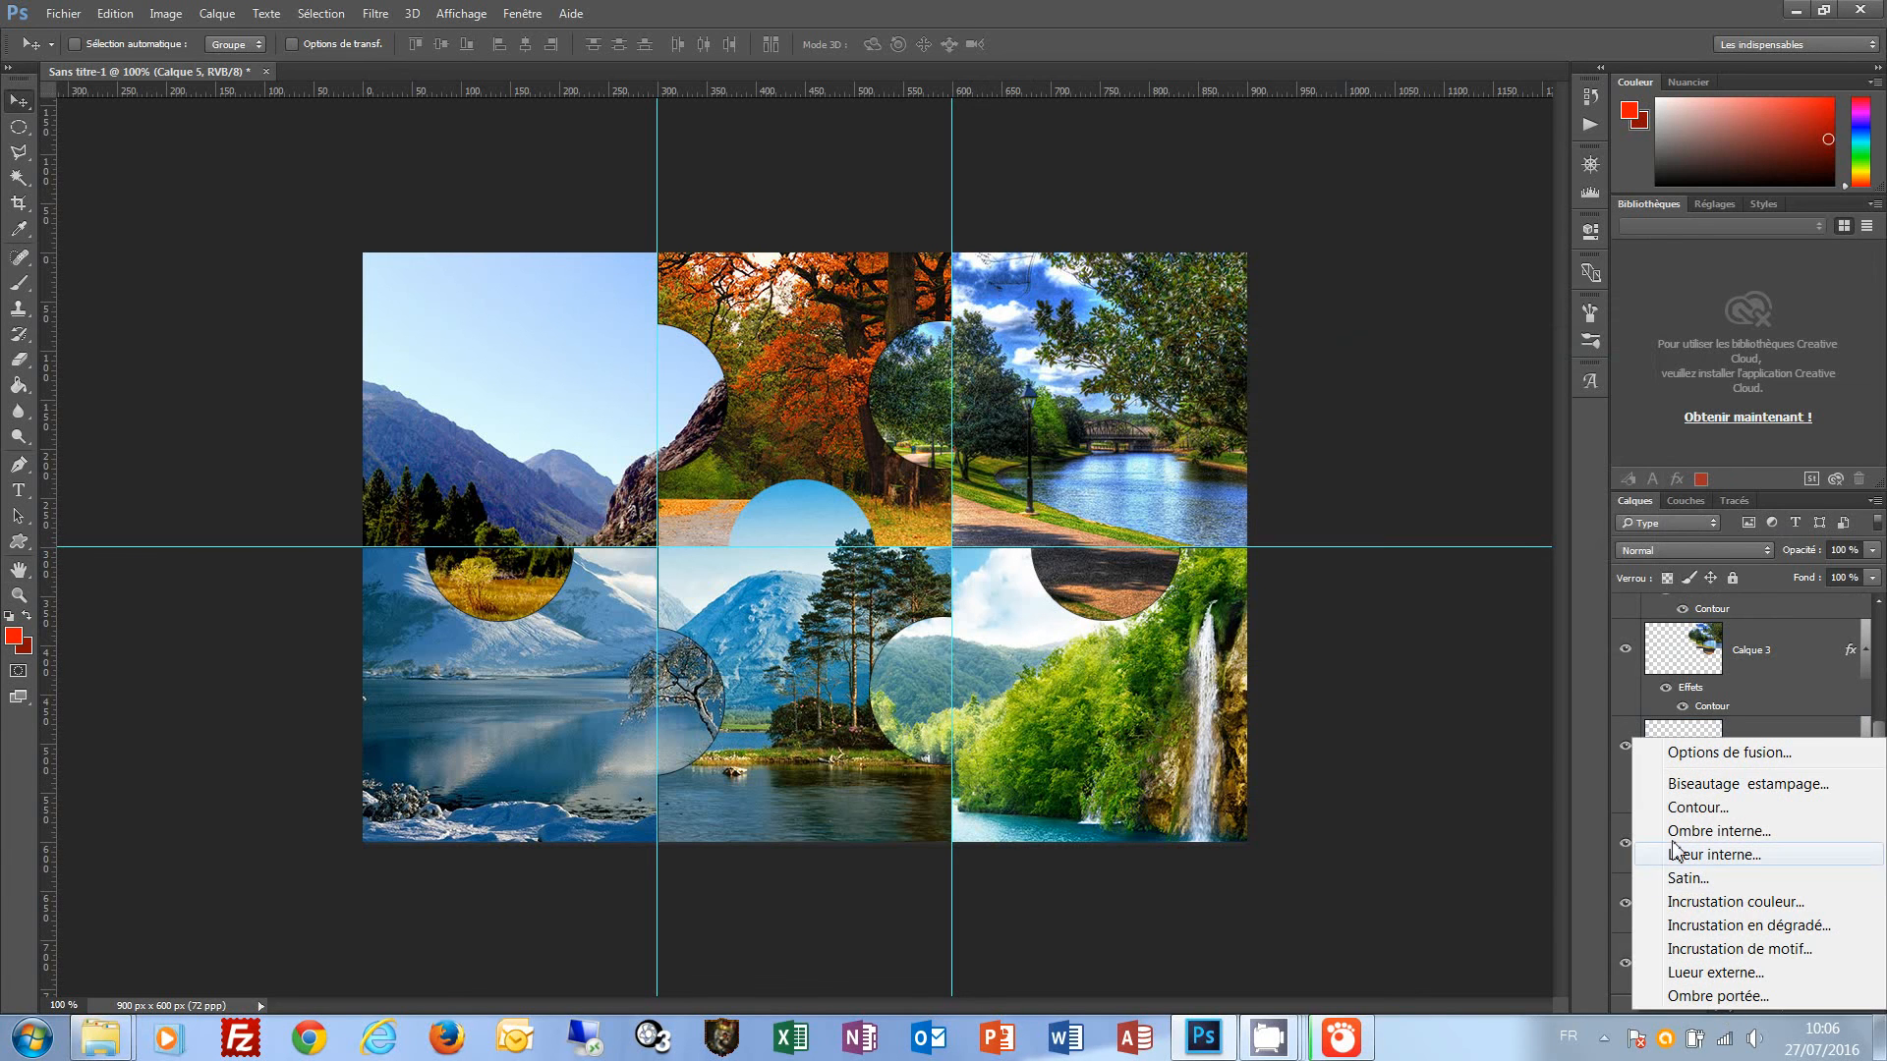
click(1687, 810)
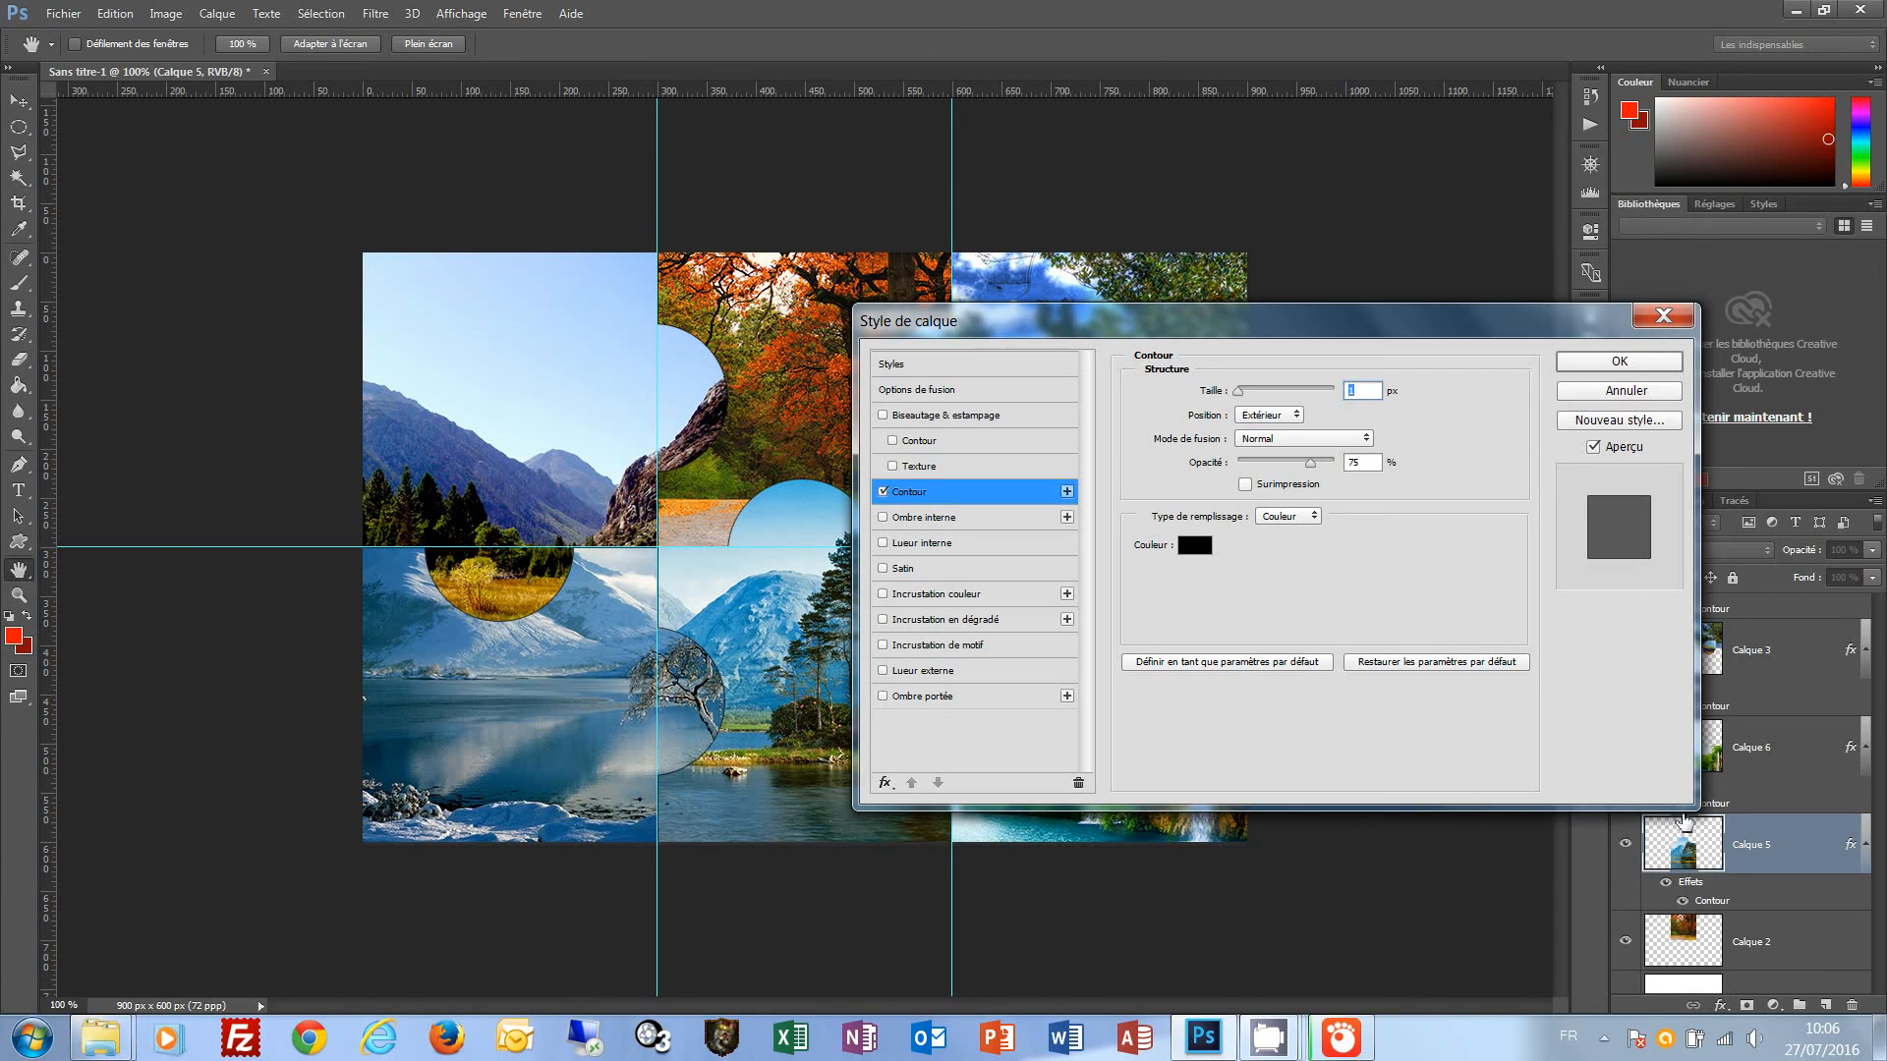
click(1632, 362)
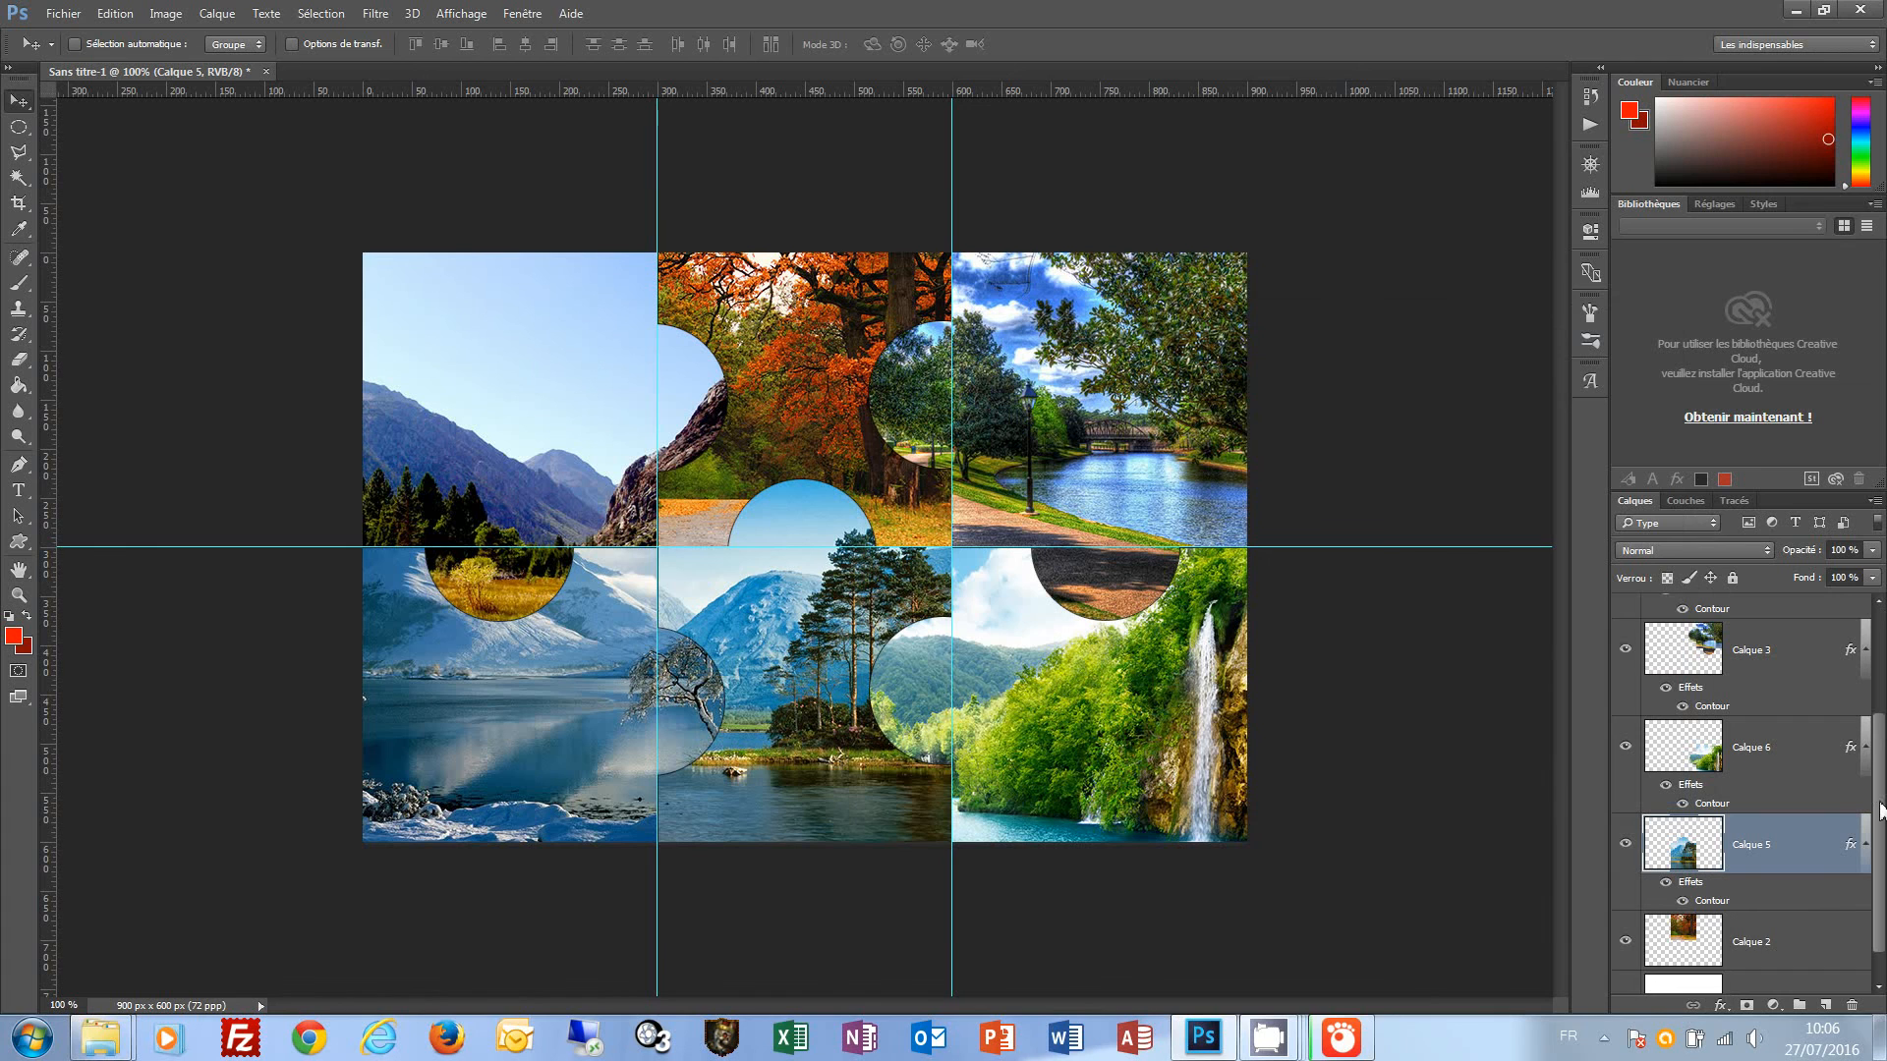
Give the autumn trees piece on Calque 2 the 1 px black Contour layer effect at 75% opacity.
scroll(1874, 919, down, 1)
click(1761, 914)
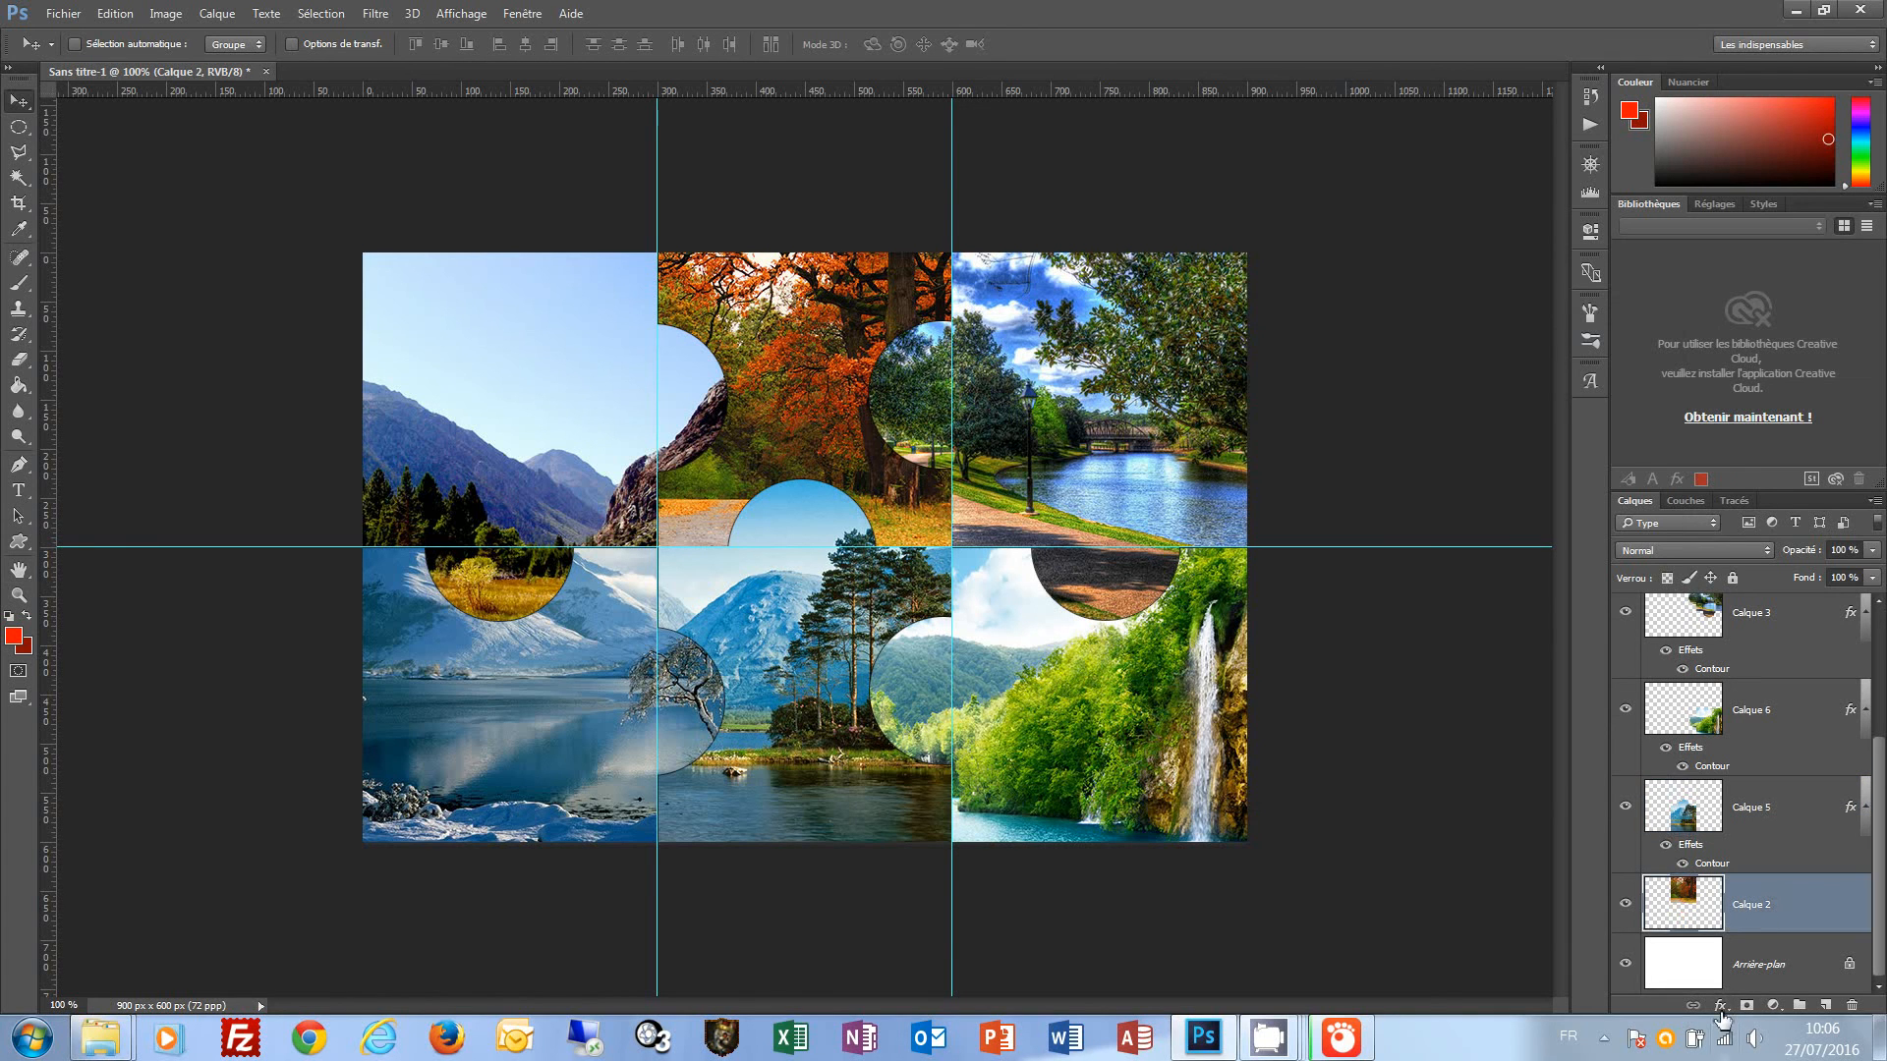
click(1720, 1007)
click(1692, 814)
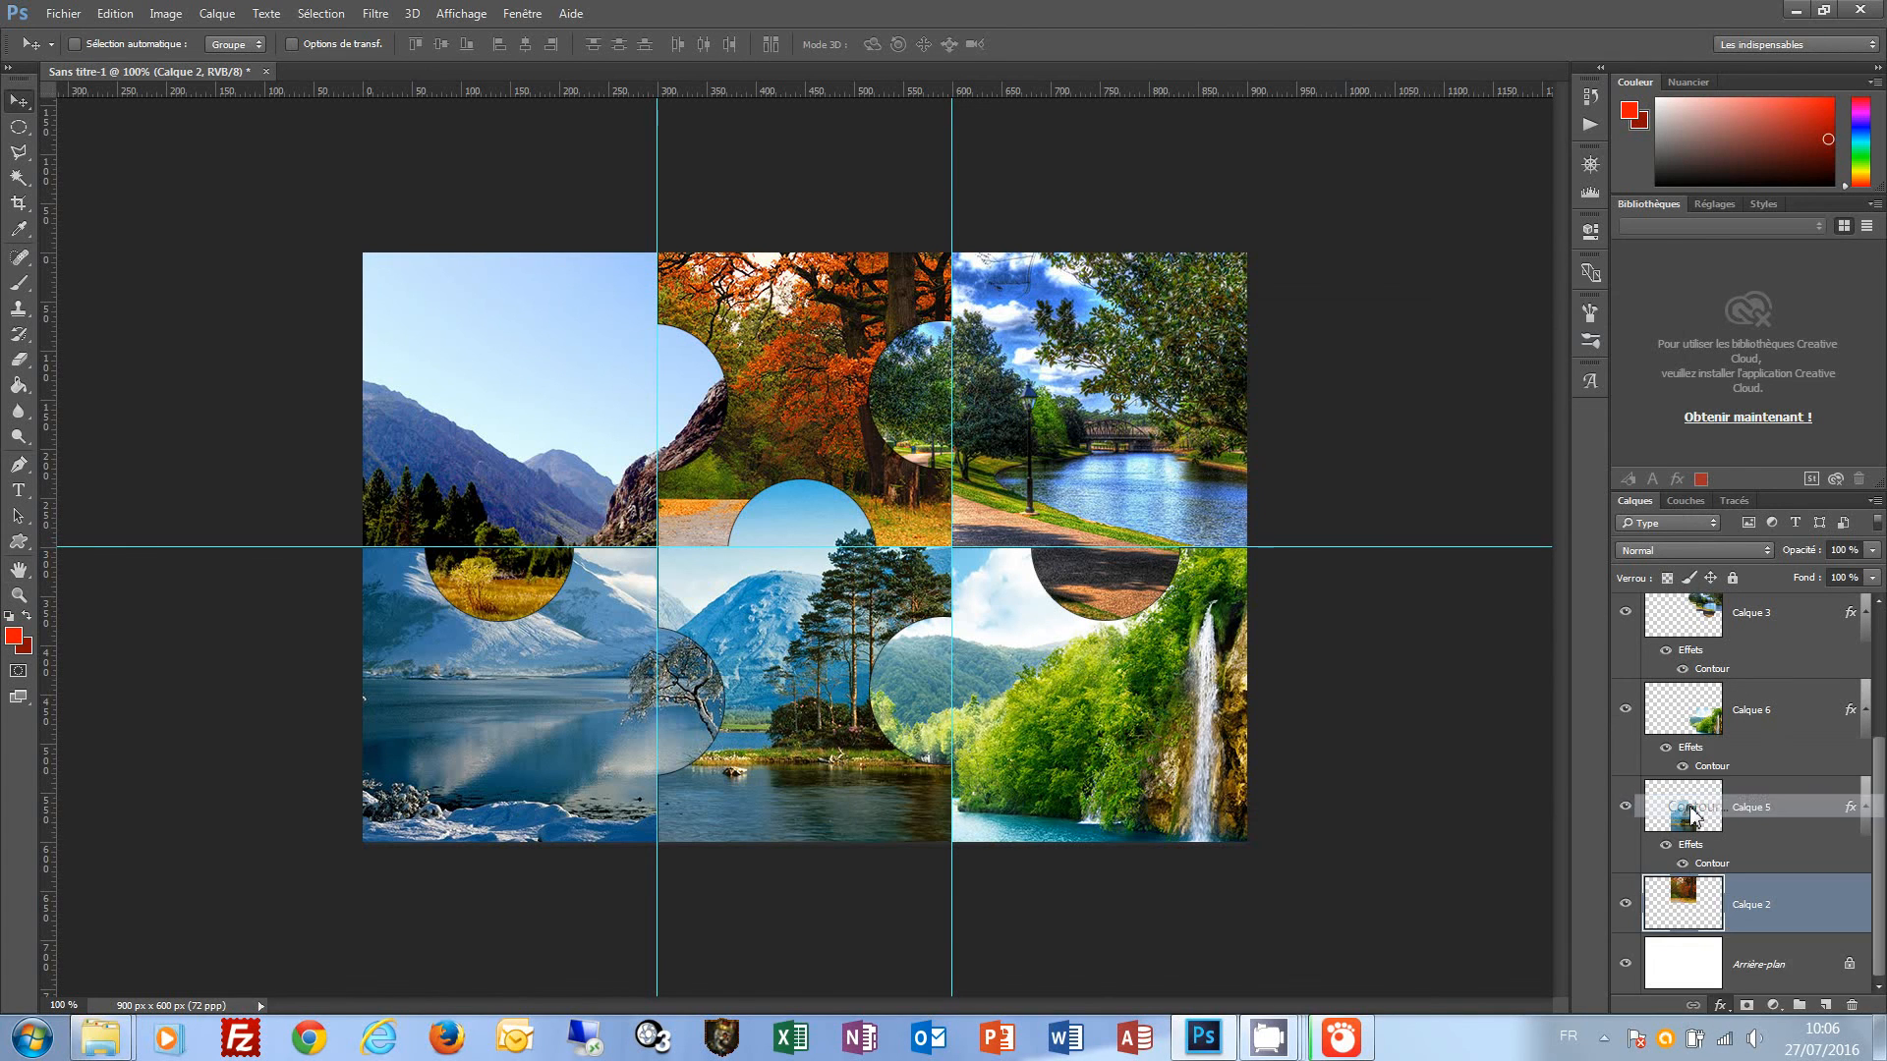
click(1617, 364)
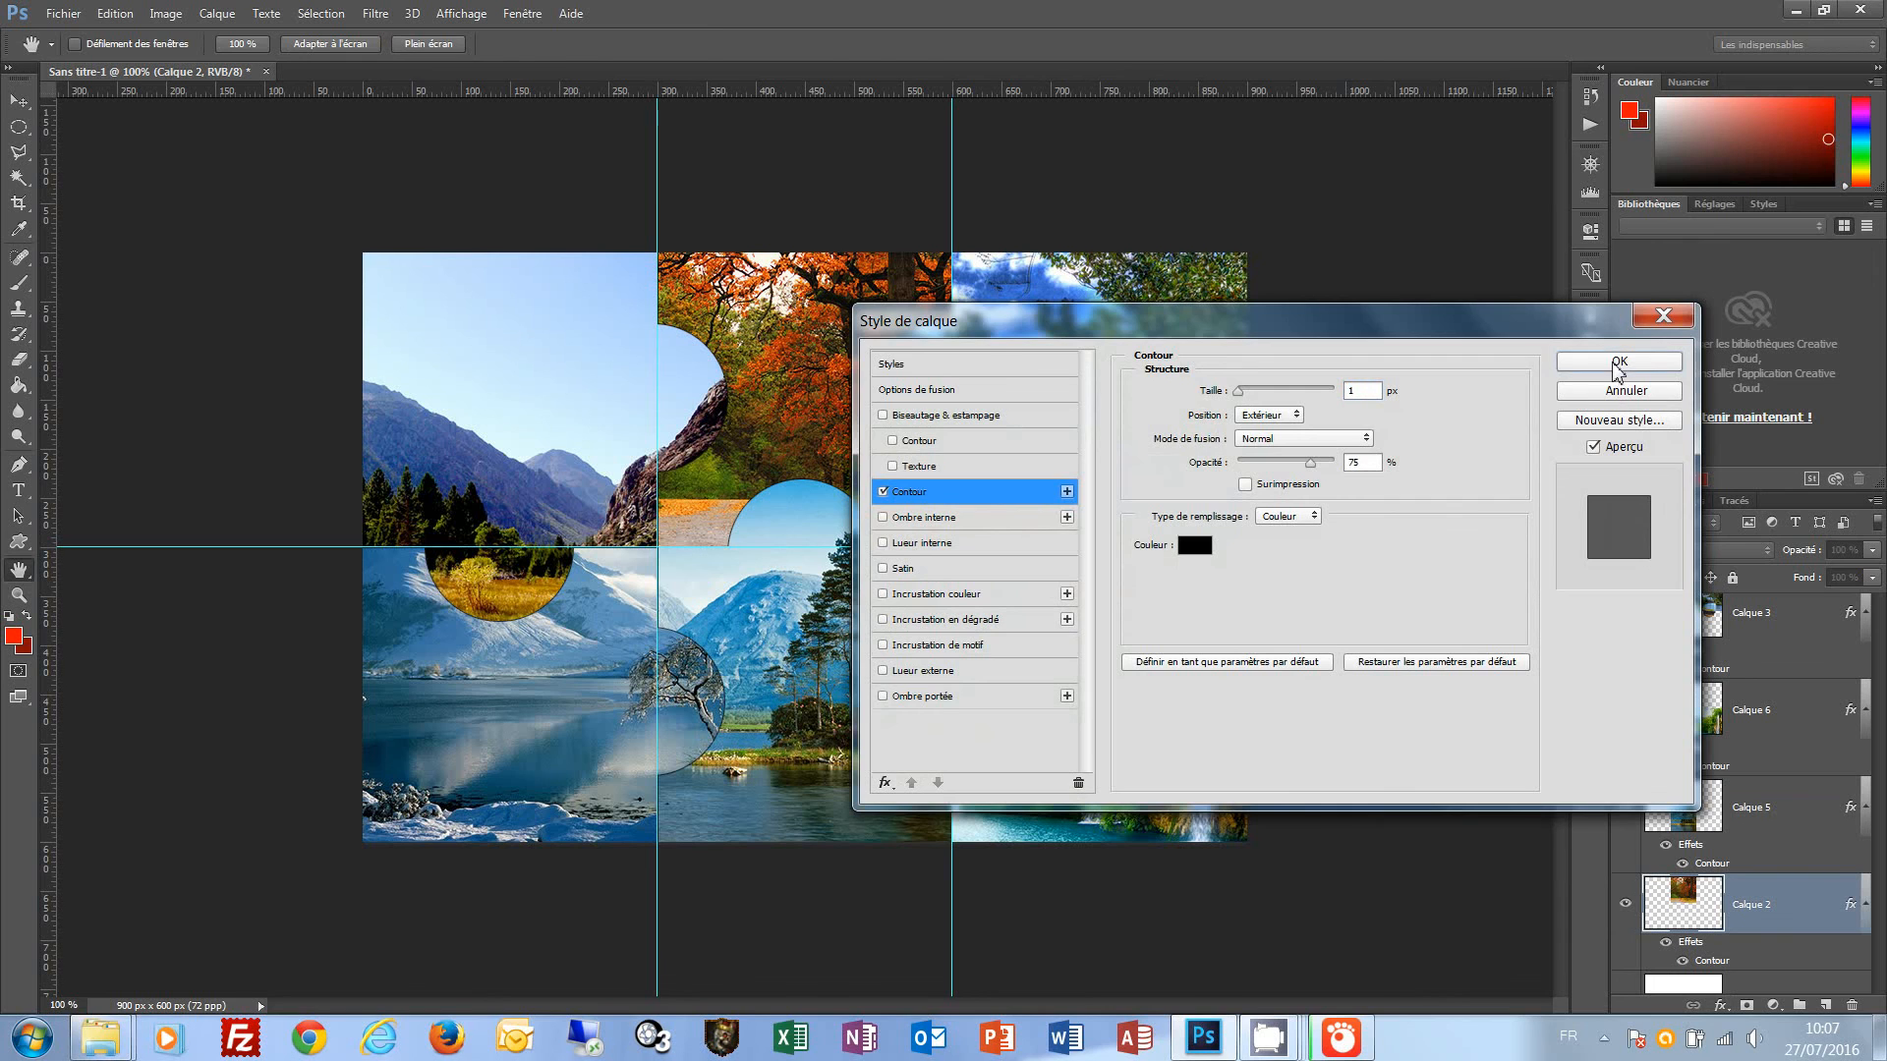